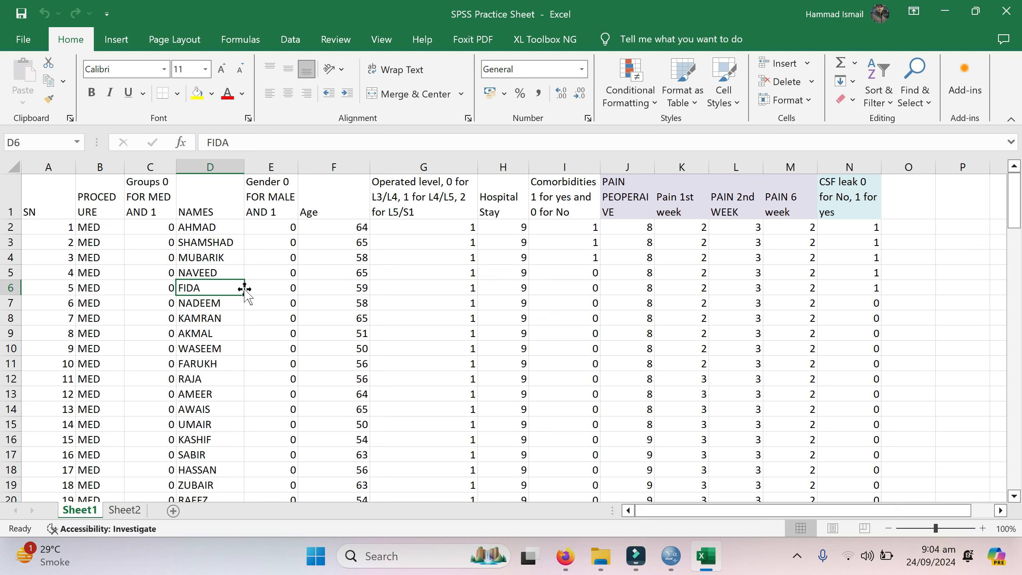
Examine the serial number, procedure and group-code columns of Sheet1 for both the MED and OLD patients.
{"action": "left_click_drag", "start_coordinate": [1013, 213], "coordinate": [2, 171]}
{"action": "left_click", "coordinate": [66, 226]}
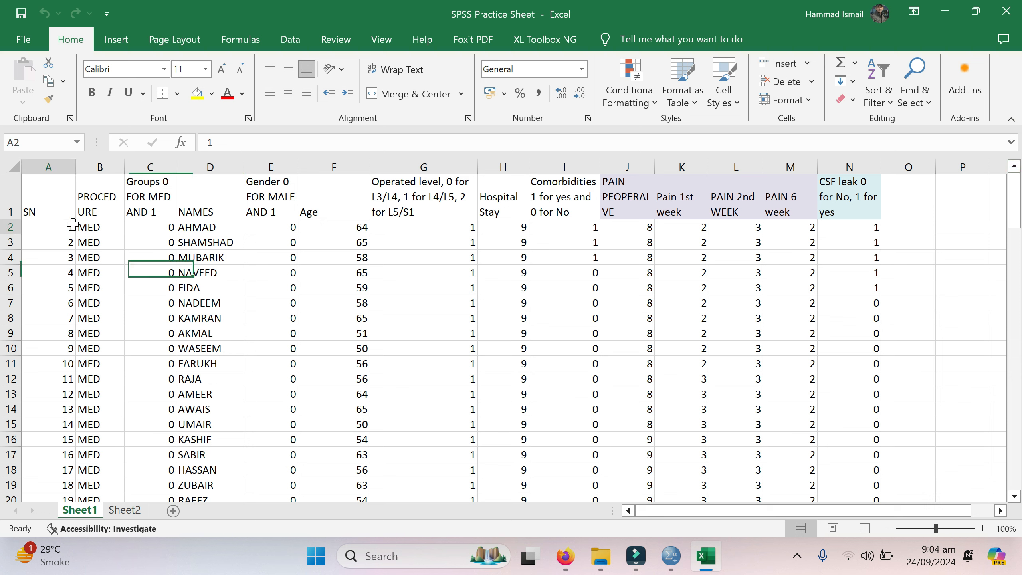
{"action": "left_click", "coordinate": [98, 246]}
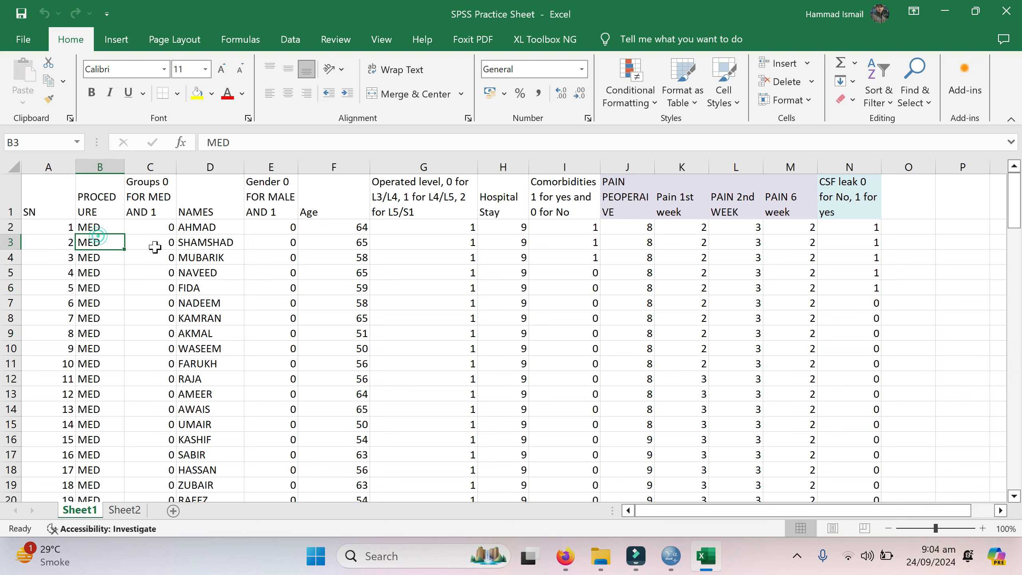
{"action": "left_click_drag", "start_coordinate": [1012, 218], "coordinate": [1006, 361]}
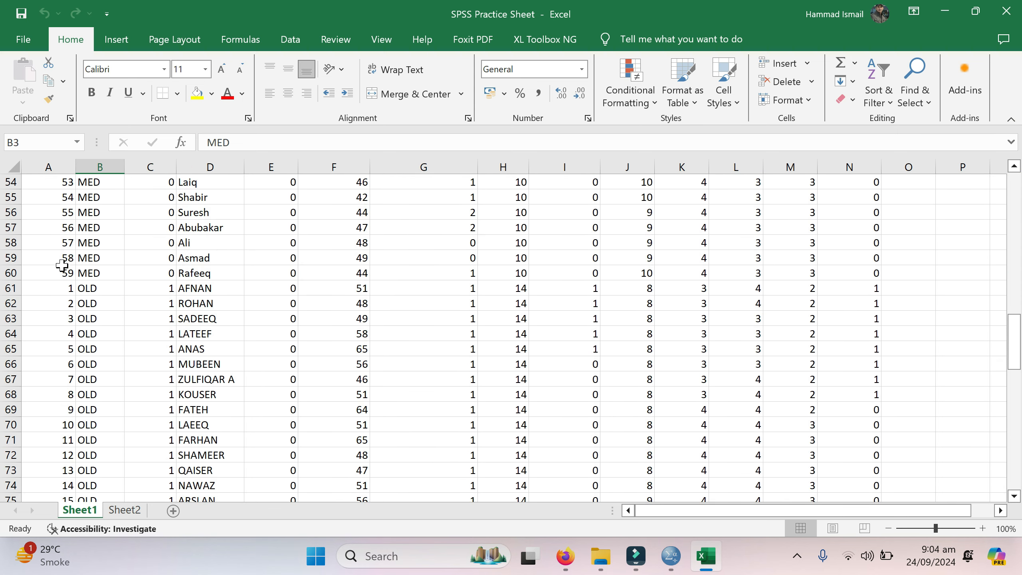
{"action": "left_click", "coordinate": [95, 290]}
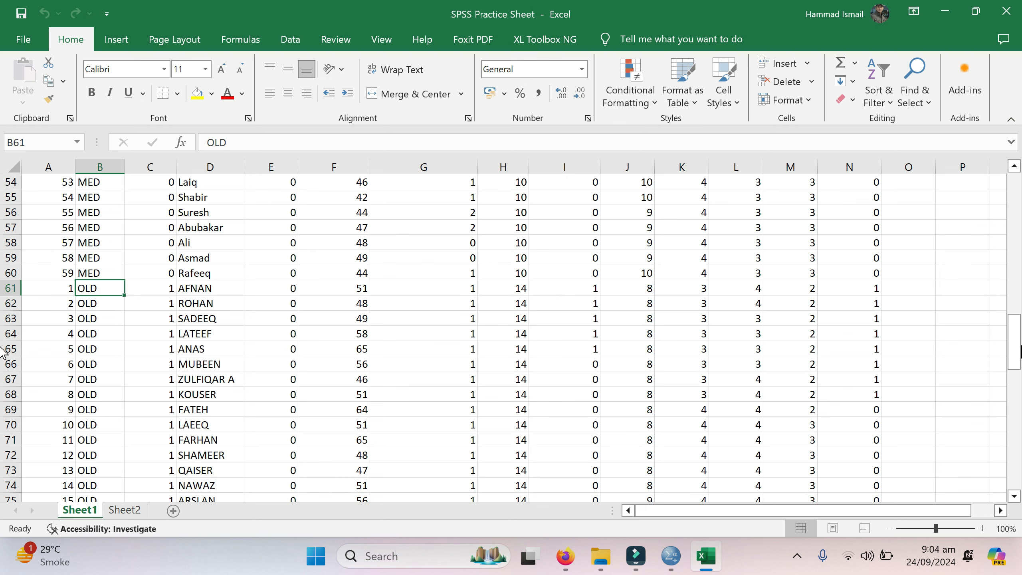
{"action": "left_click_drag", "start_coordinate": [1012, 358], "coordinate": [1013, 183]}
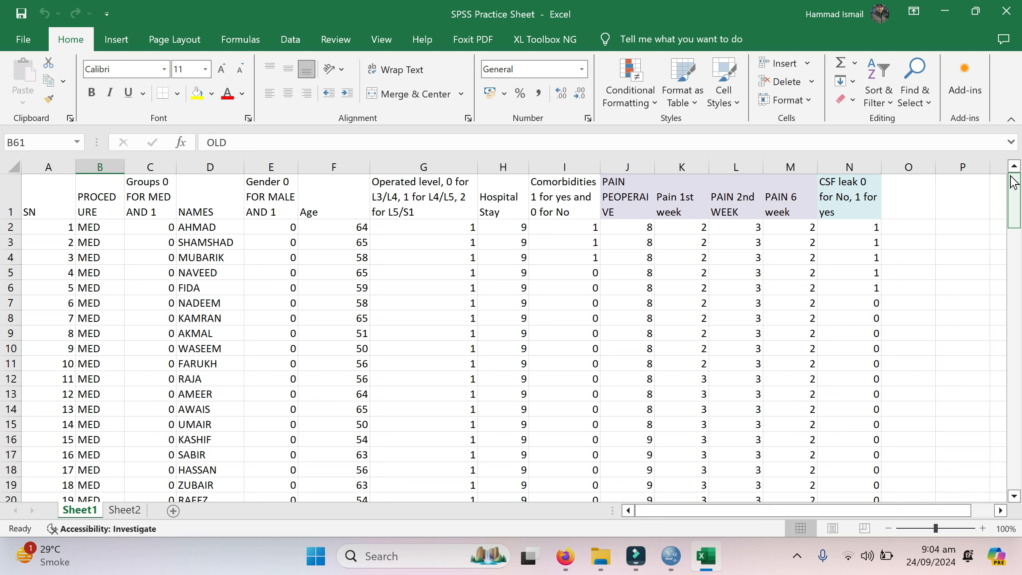
{"action": "left_click", "coordinate": [156, 195]}
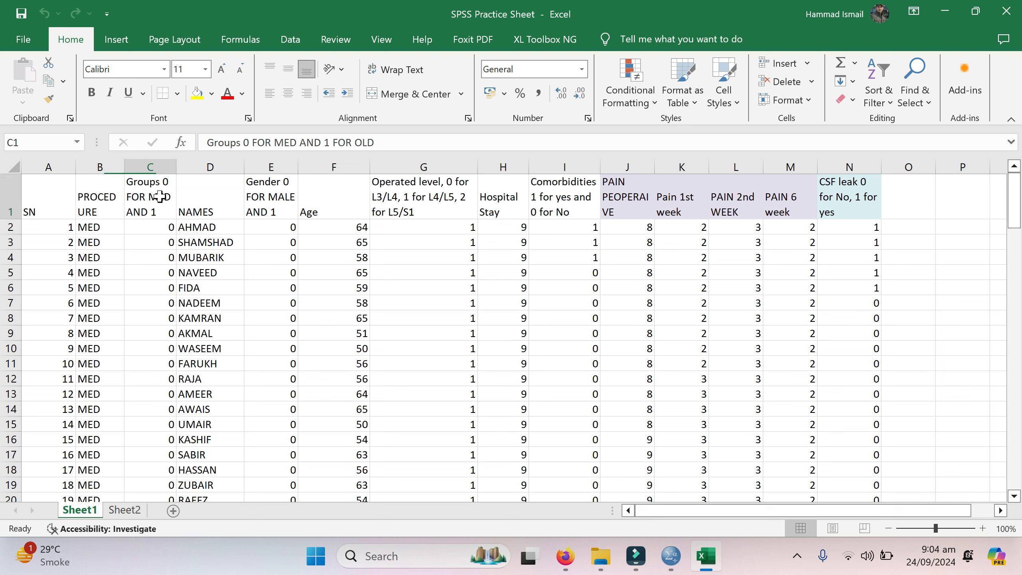
{"action": "left_click", "coordinate": [149, 163]}
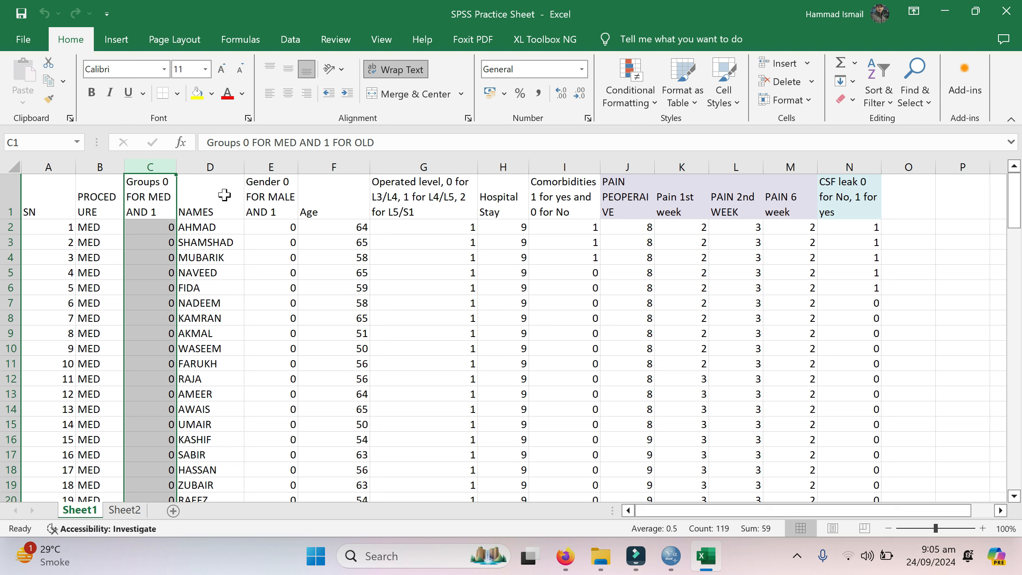
Examine the headers and coding of the remaining Sheet1 columns, from names, gender and age through pain scores to CSF leak.
{"action": "left_click", "coordinate": [210, 165]}
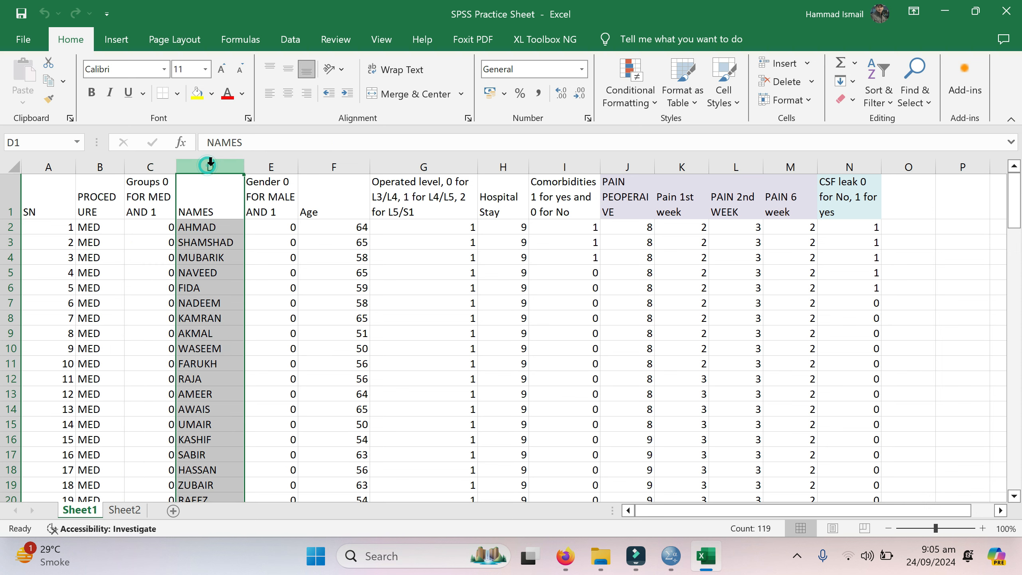
{"action": "left_click", "coordinate": [277, 165]}
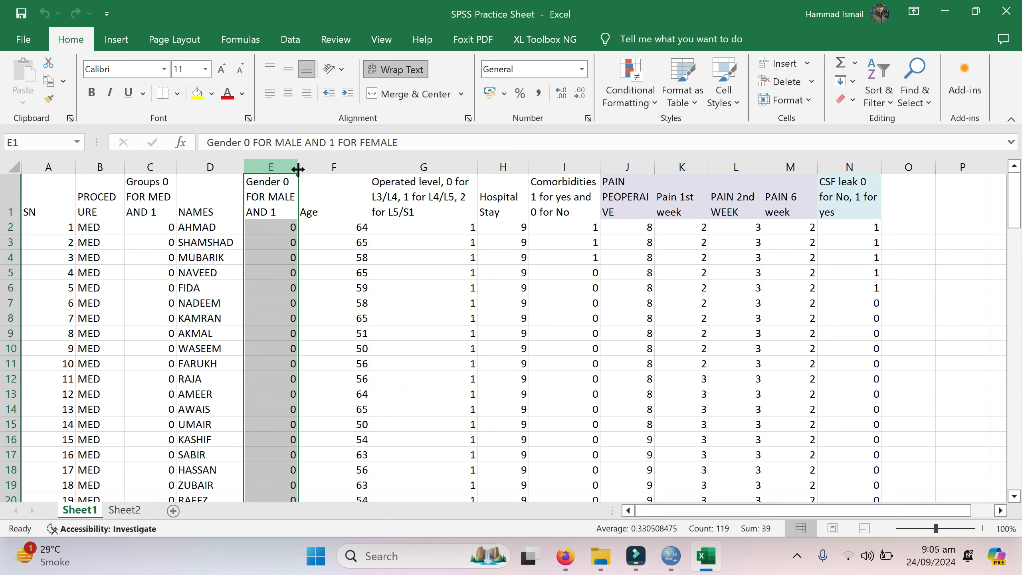
{"action": "left_click", "coordinate": [319, 165]}
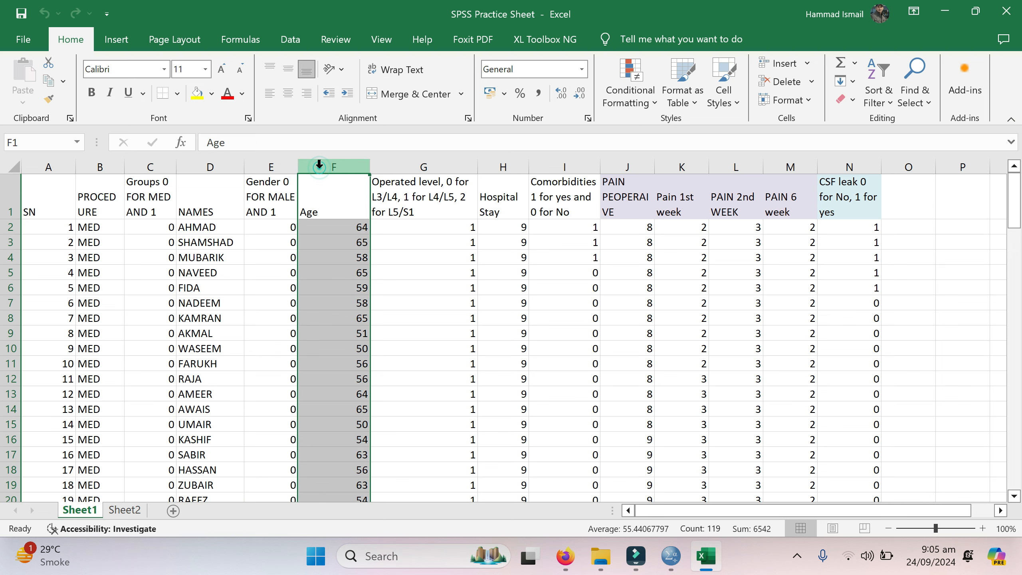
{"action": "left_click", "coordinate": [417, 165]}
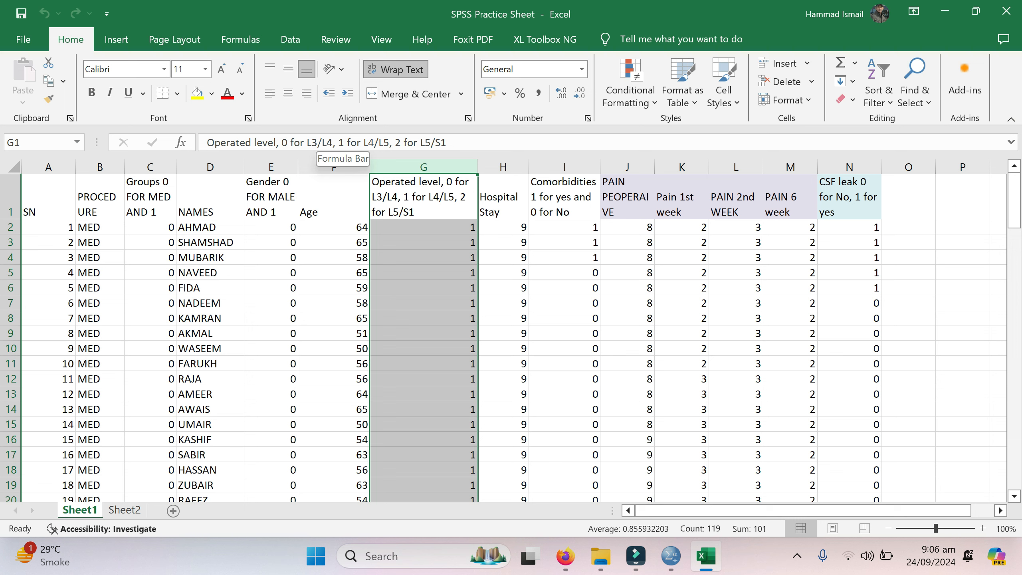
{"action": "left_click_drag", "start_coordinate": [446, 143], "coordinate": [189, 155]}
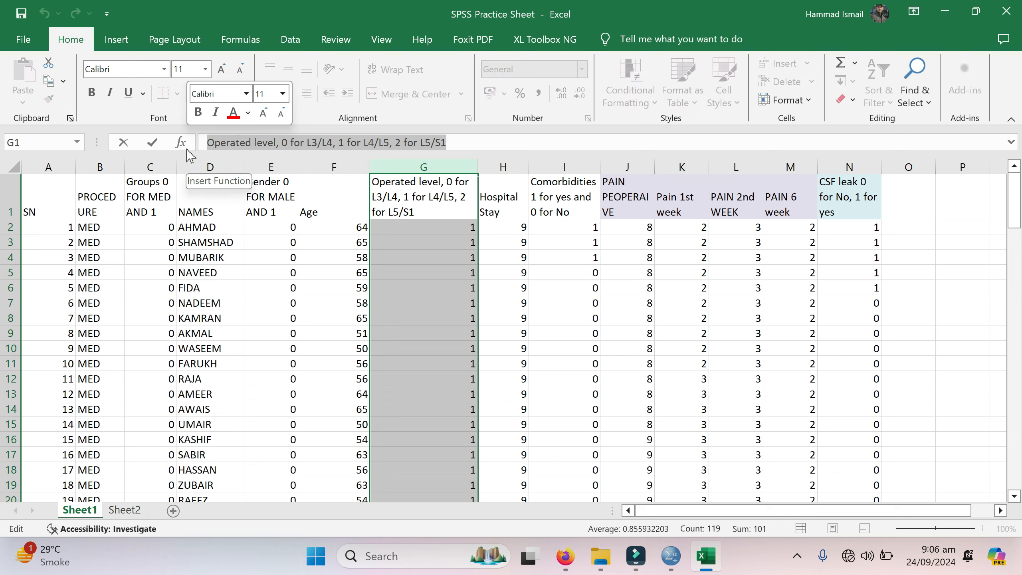
{"action": "left_click", "coordinate": [506, 193]}
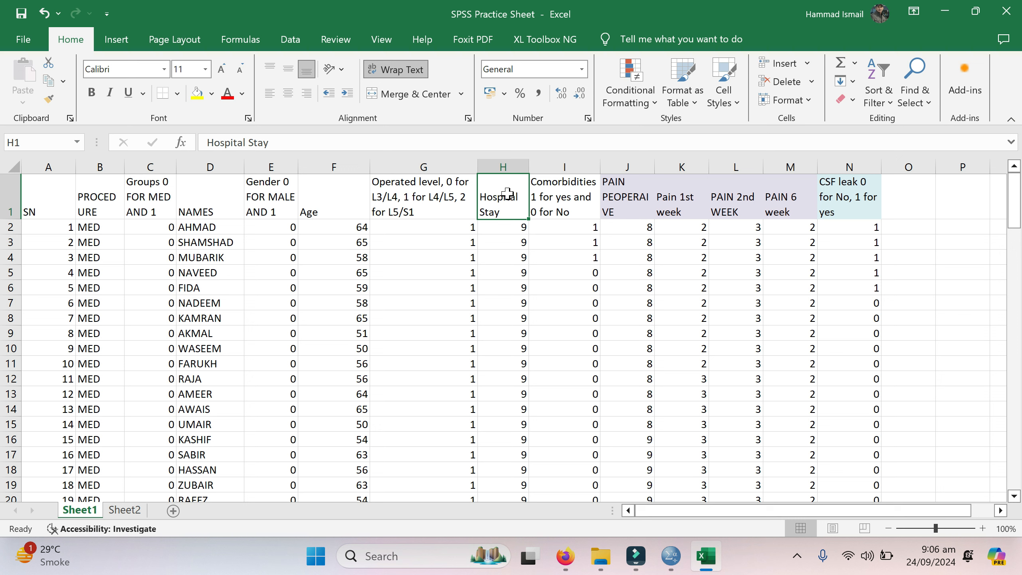
{"action": "left_click", "coordinate": [564, 206]}
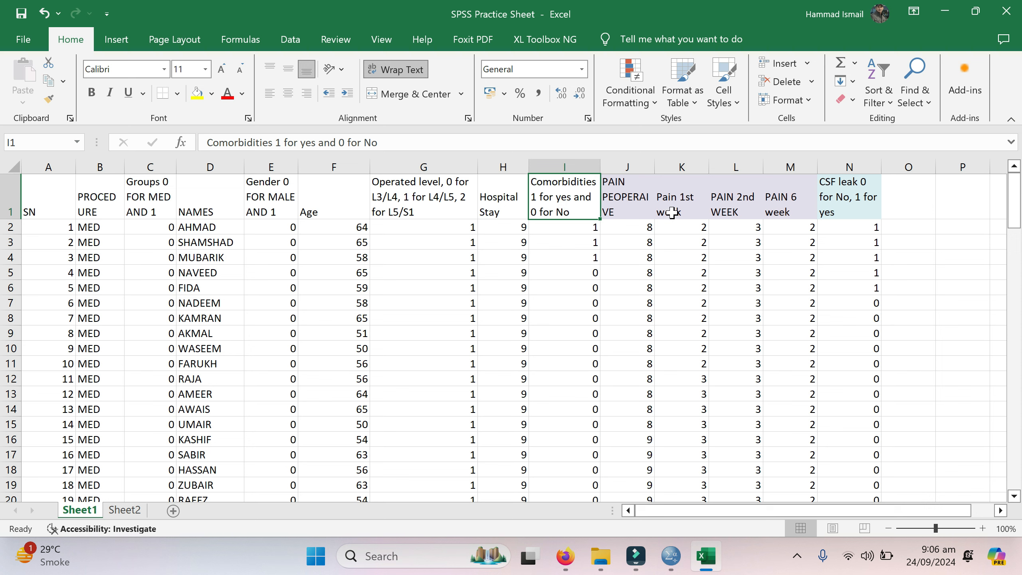
{"action": "left_click_drag", "start_coordinate": [636, 197], "coordinate": [775, 197]}
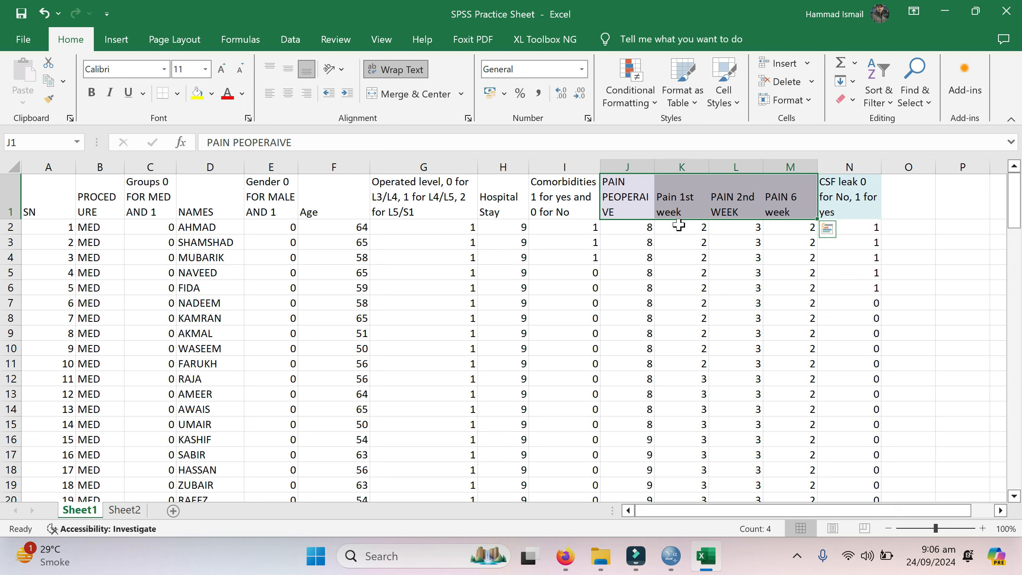
{"action": "left_click", "coordinate": [630, 205]}
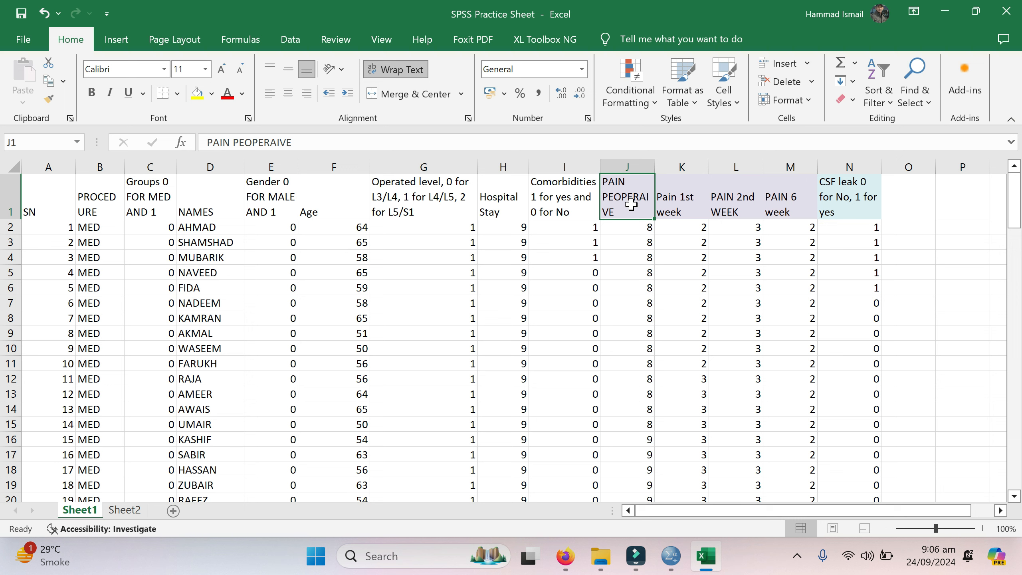
{"action": "left_click", "coordinate": [678, 198]}
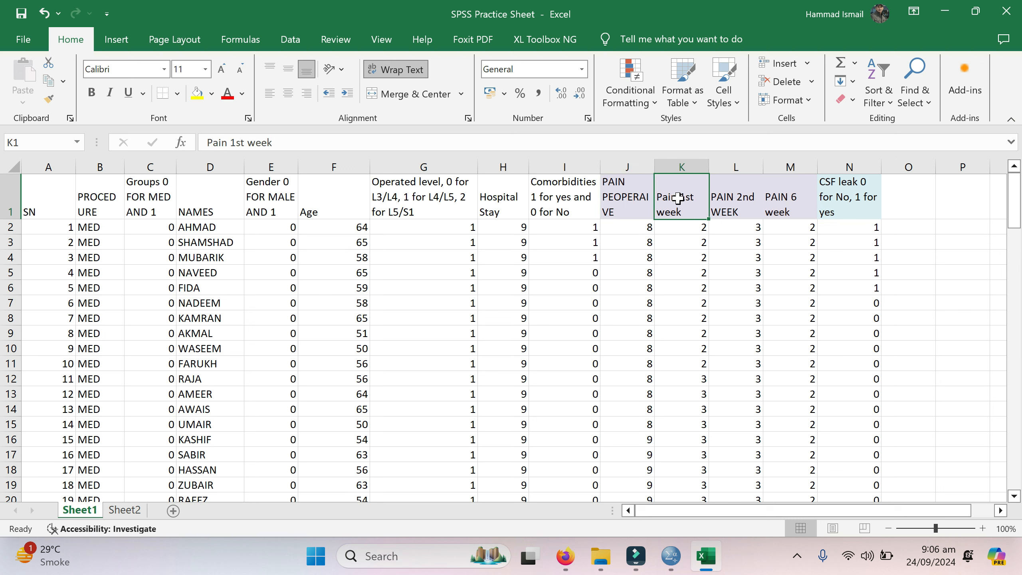
{"action": "left_click", "coordinate": [728, 196]}
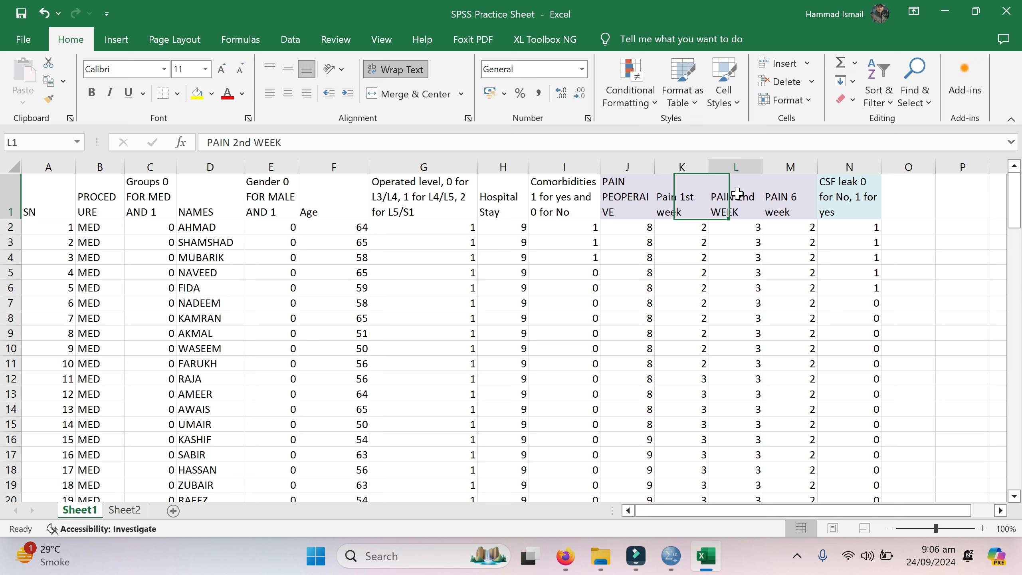
{"action": "left_click", "coordinate": [776, 190]}
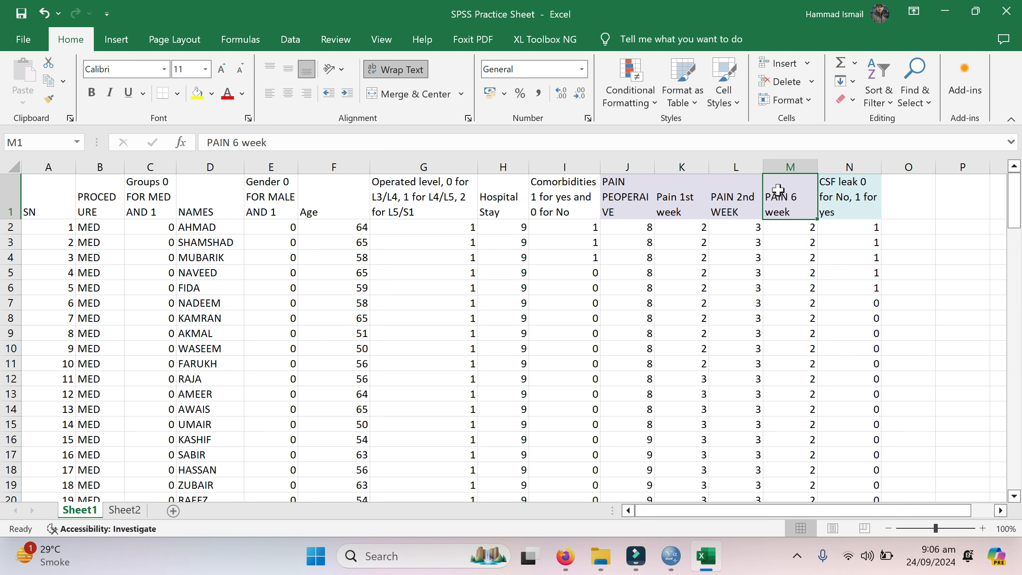
{"action": "left_click", "coordinate": [851, 186]}
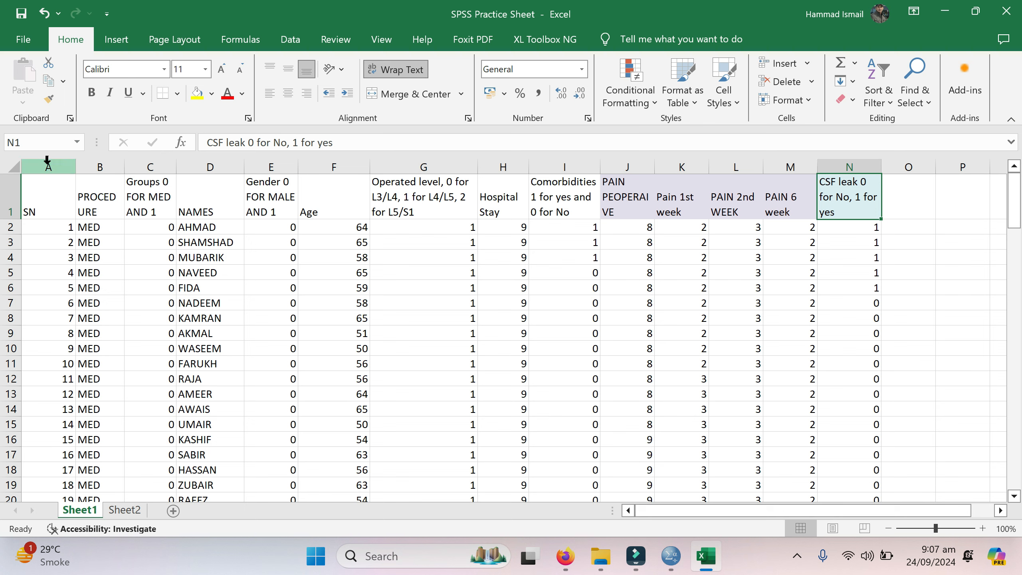
Copy columns A to N of Sheet1 into a new worksheet, starting at cell A1.
{"action": "left_click_drag", "start_coordinate": [47, 160], "coordinate": [839, 189]}
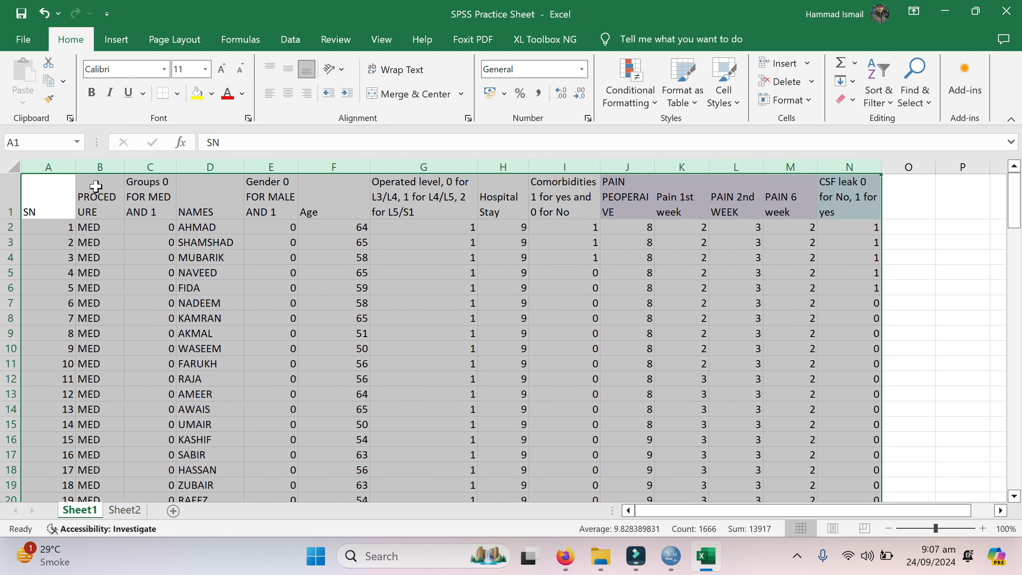
{"action": "key", "text": "ctrl+c"}
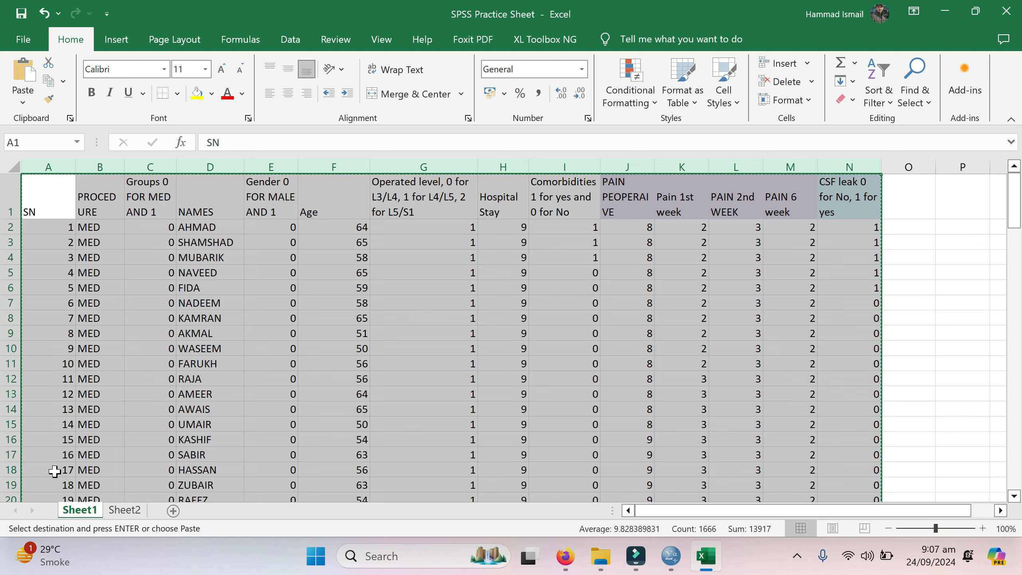
{"action": "left_click", "coordinate": [173, 510]}
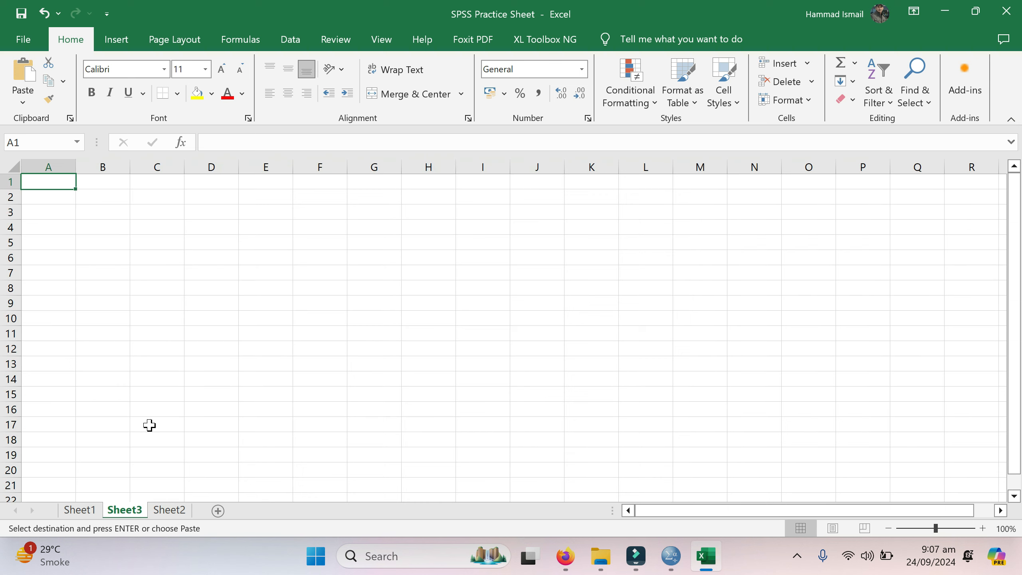
{"action": "key", "text": "ctrl+v"}
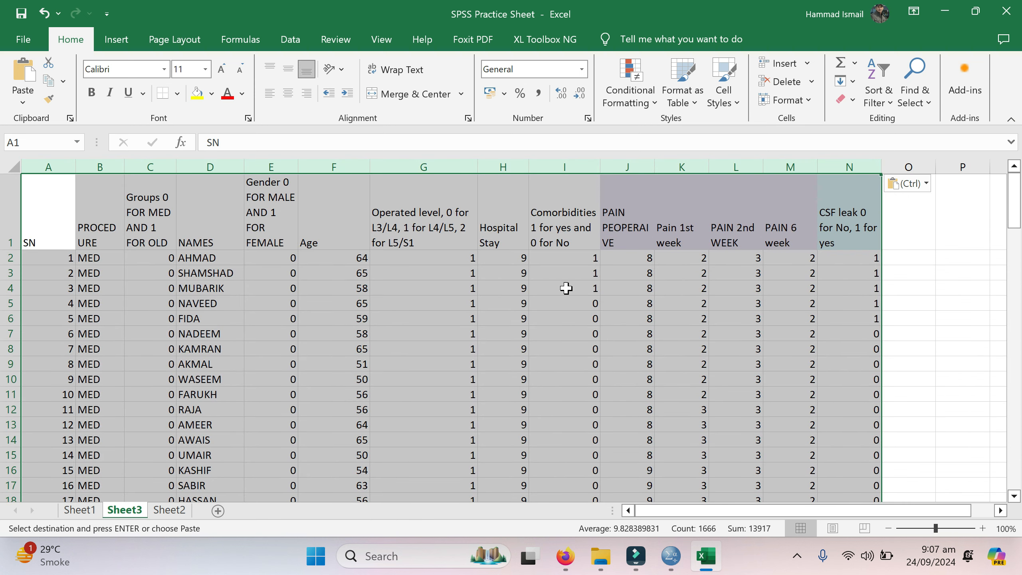
{"action": "left_click", "coordinate": [923, 283]}
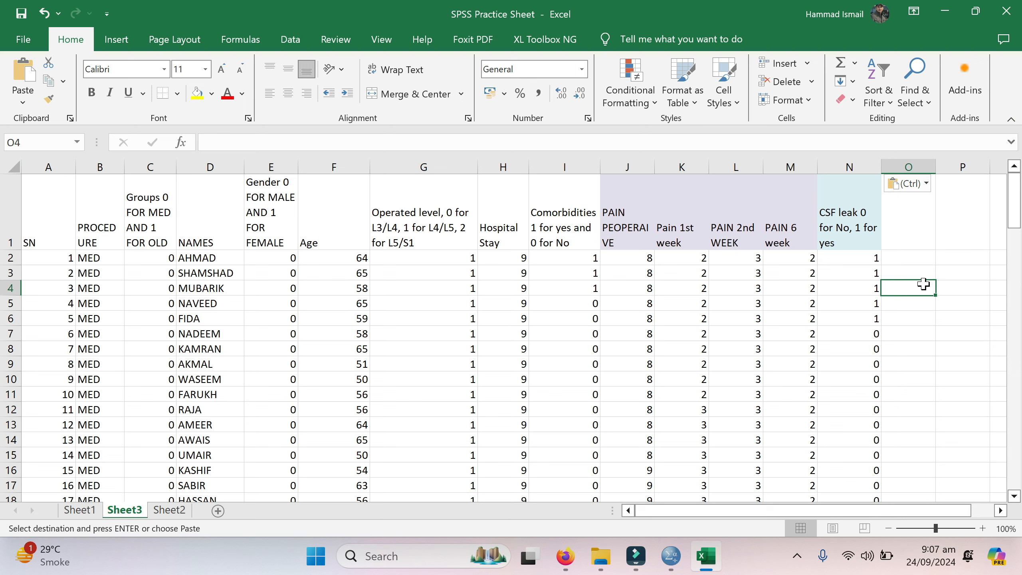
Delete the SN, PROCEDURE and NAMES columns from the copied data in Sheet3.
{"action": "left_click", "coordinate": [40, 160]}
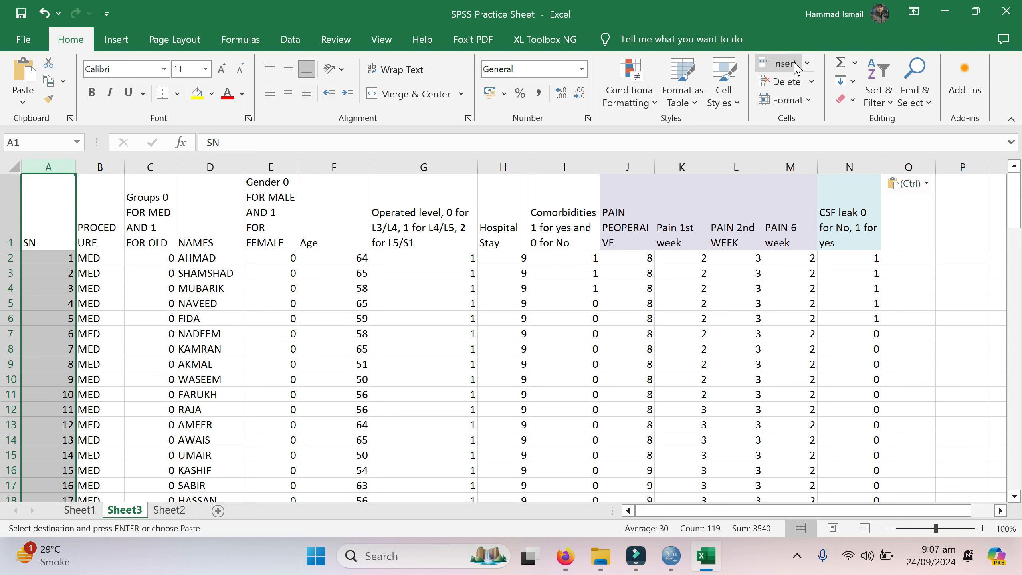
{"action": "left_click", "coordinate": [782, 83]}
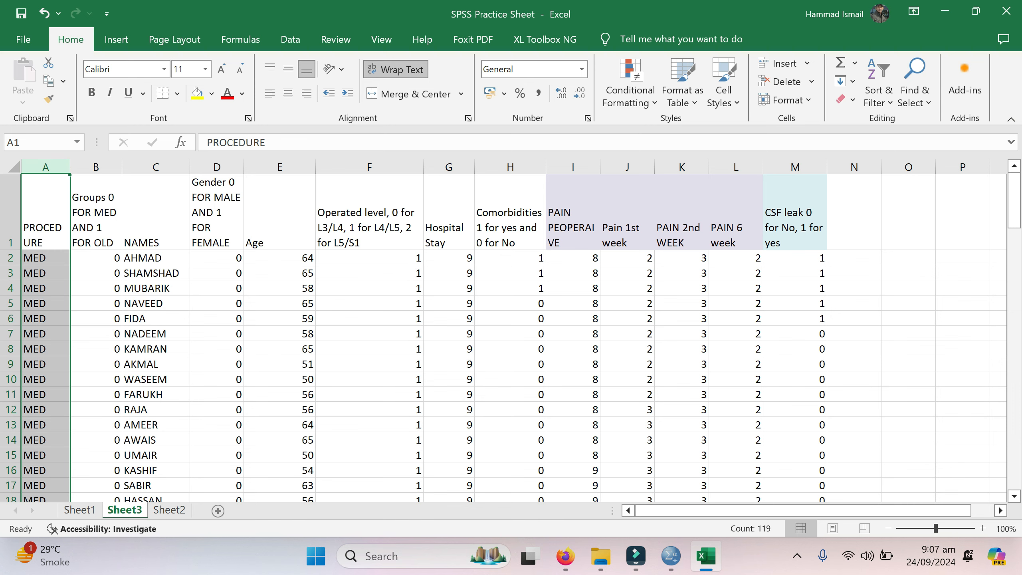
{"action": "left_click", "coordinate": [780, 82]}
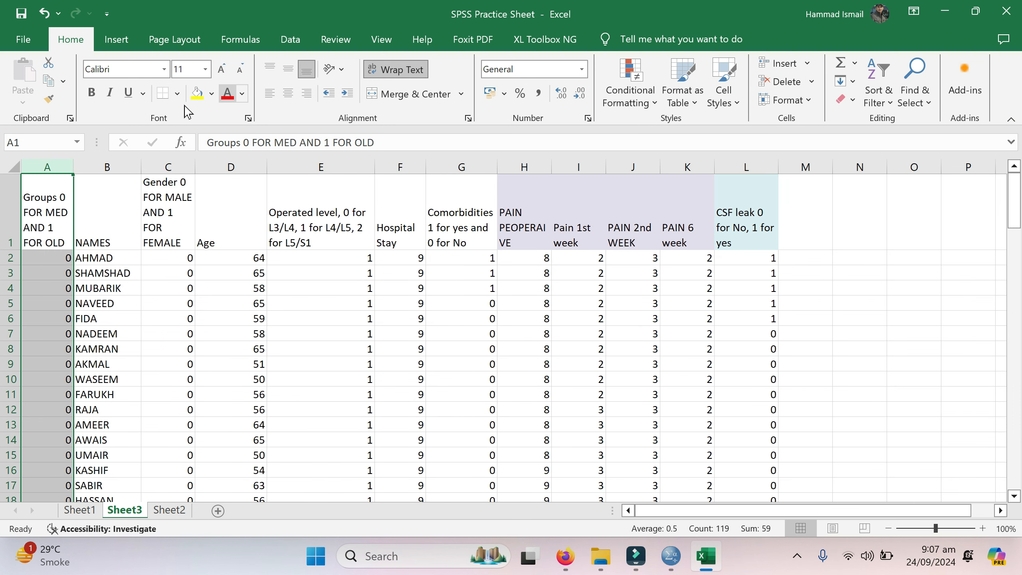
{"action": "left_click", "coordinate": [107, 166]}
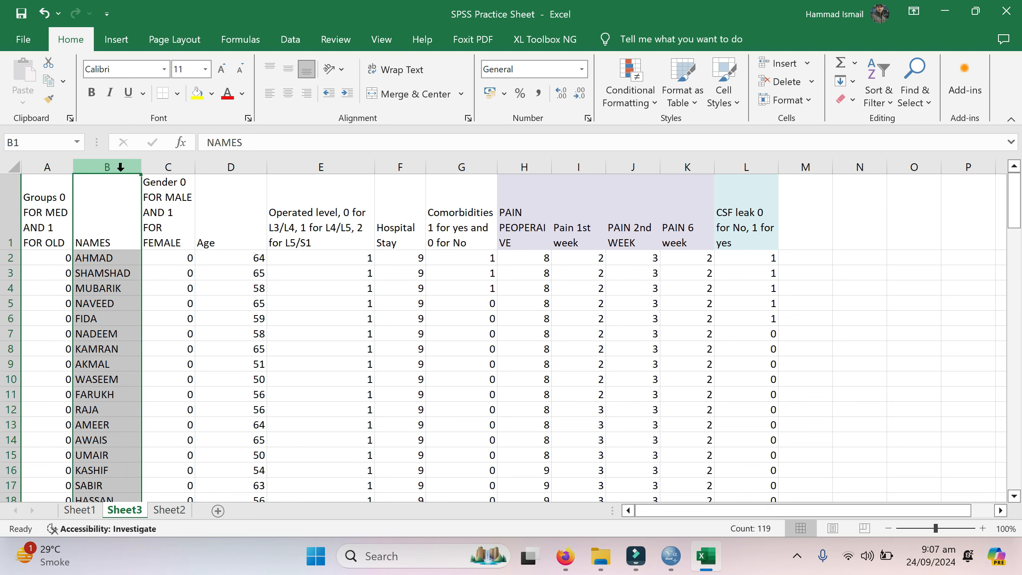
{"action": "left_click", "coordinate": [778, 82]}
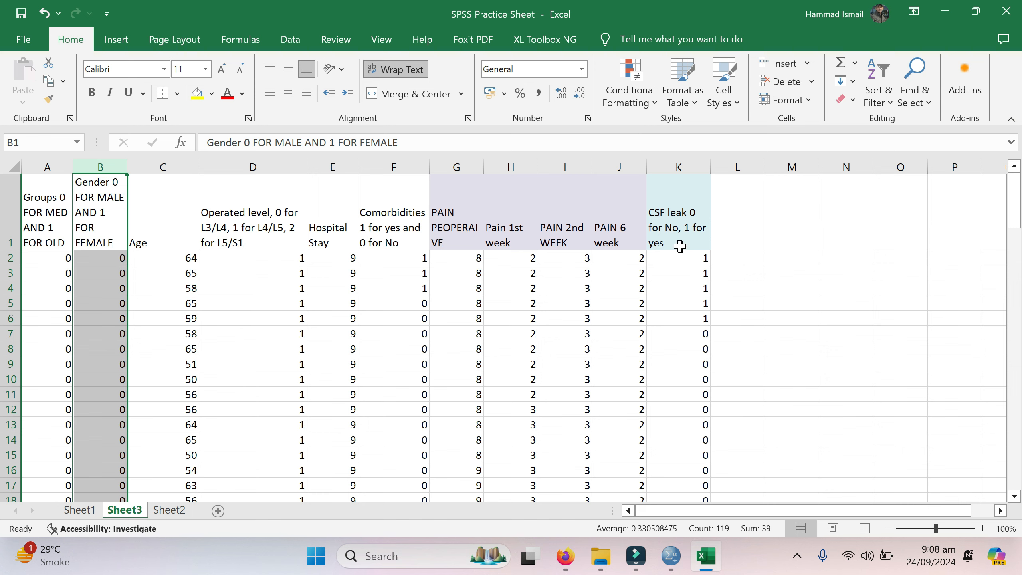
Copy the data in Sheet3 from A2 to K119, leaving out the header row.
{"action": "left_click_drag", "start_coordinate": [1015, 205], "coordinate": [1014, 181]}
{"action": "left_click_drag", "start_coordinate": [34, 263], "coordinate": [697, 201]}
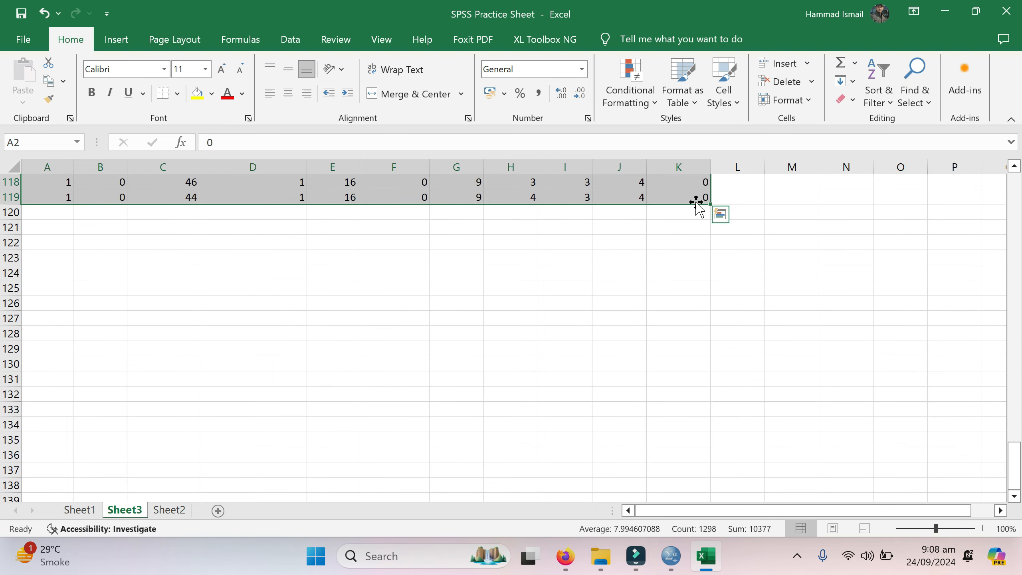
{"action": "key", "text": "ctrl+c"}
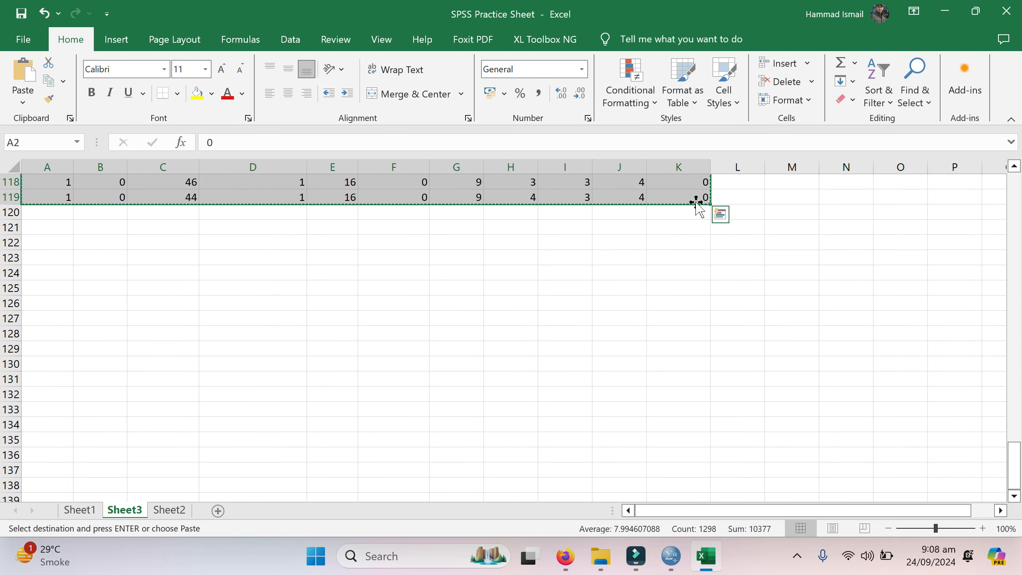
Switch to the SPSS Data Editor and paste the copied Excel data into Data View, starting at row 1 of the first column.
{"action": "left_click", "coordinate": [671, 558]}
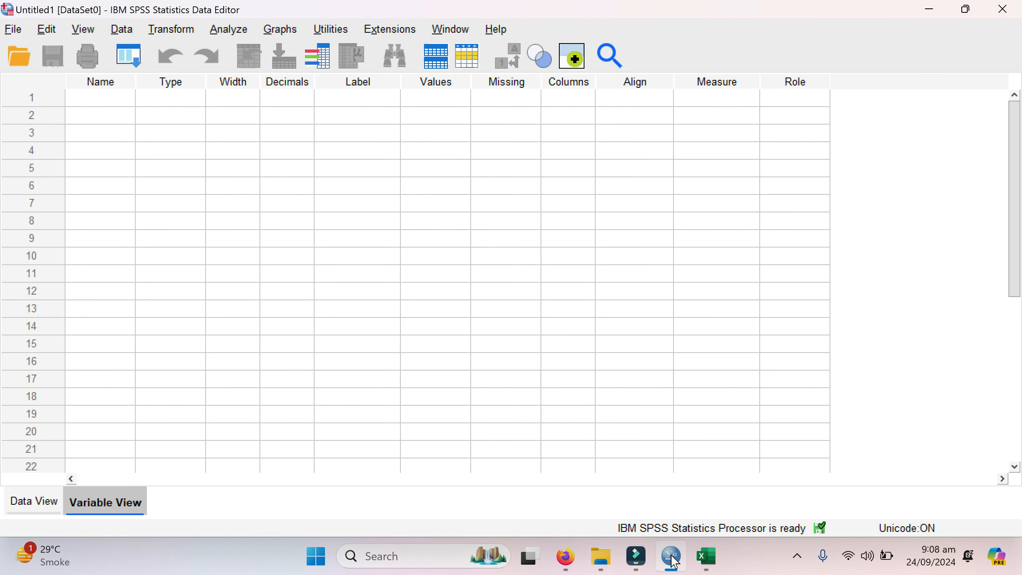
{"action": "left_click", "coordinate": [16, 501]}
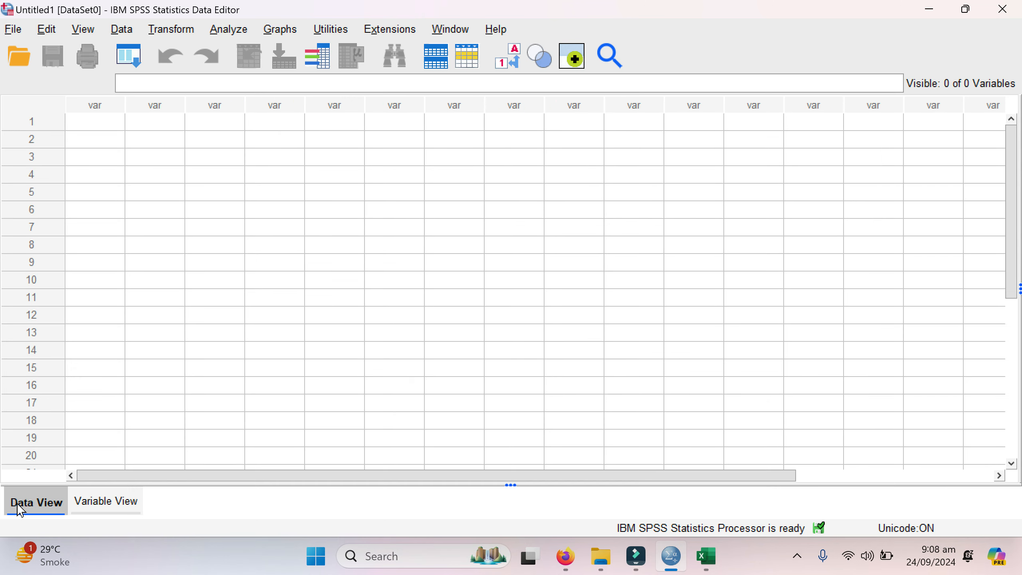
{"action": "left_click", "coordinate": [98, 131]}
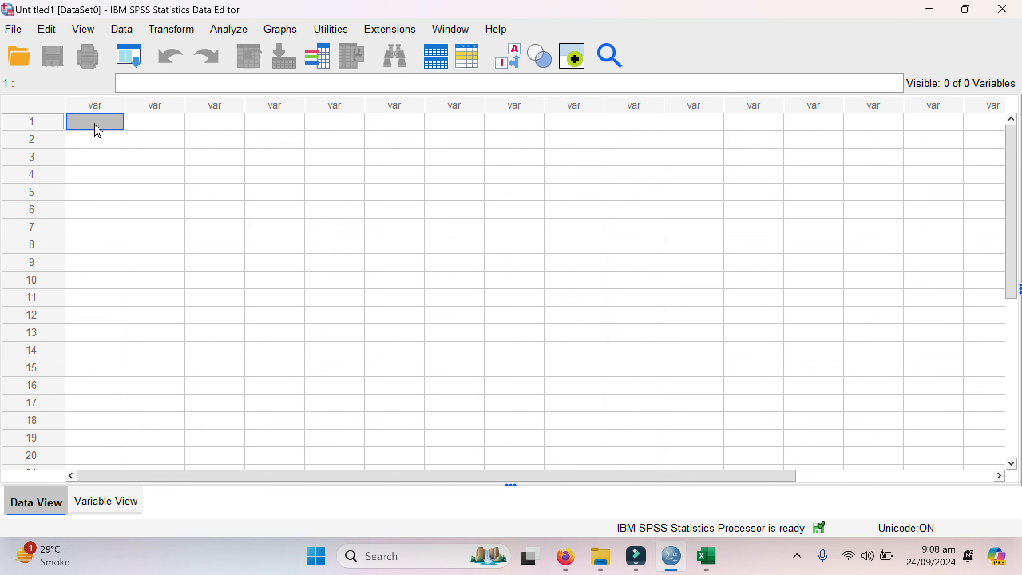
{"action": "key", "text": "ctrl+v"}
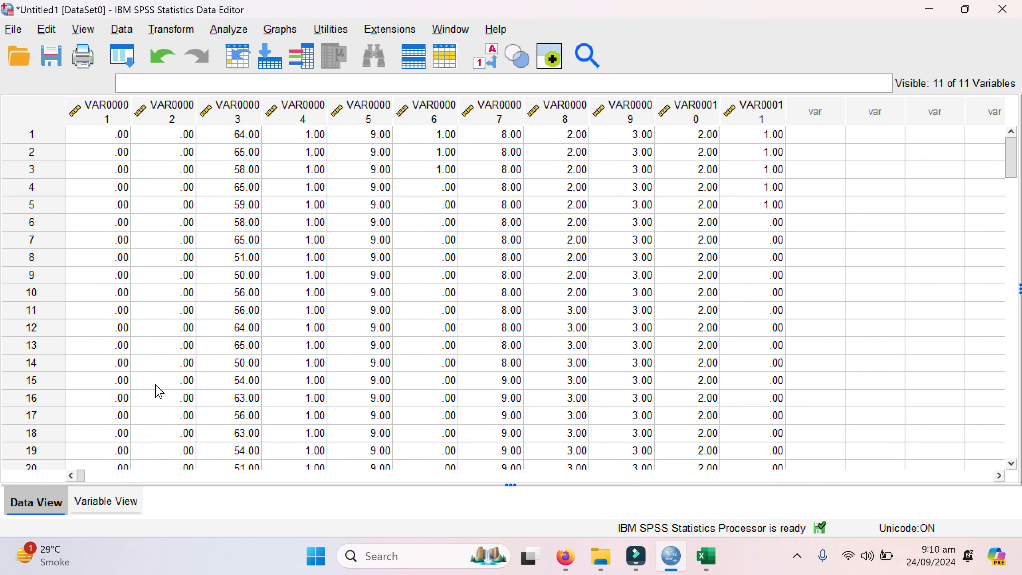
Examine the pasted variables' default definitions and check the first column's header in cell A1 of Sheet3 in Excel.
{"action": "left_click", "coordinate": [108, 502]}
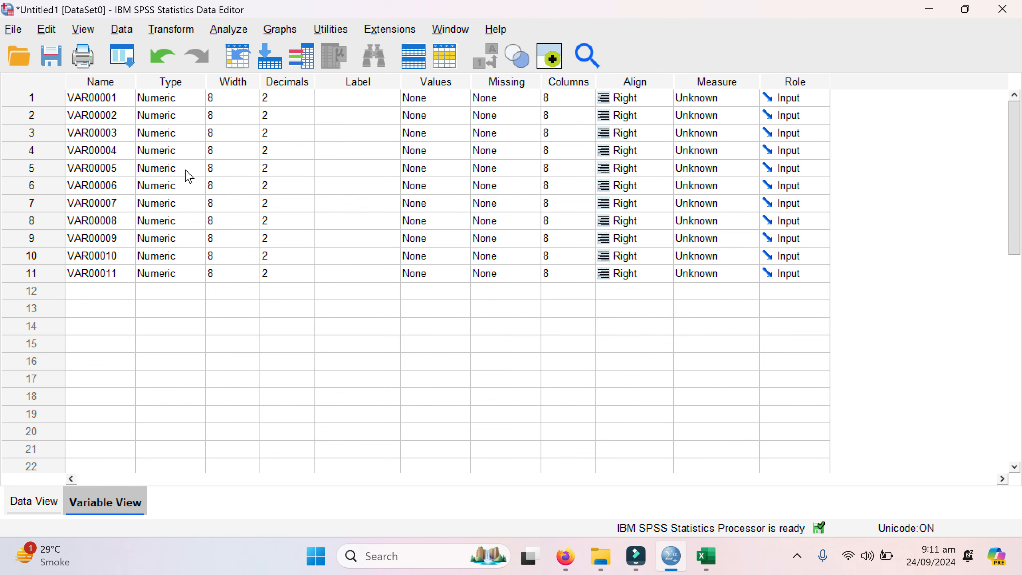
{"action": "left_click", "coordinate": [34, 501]}
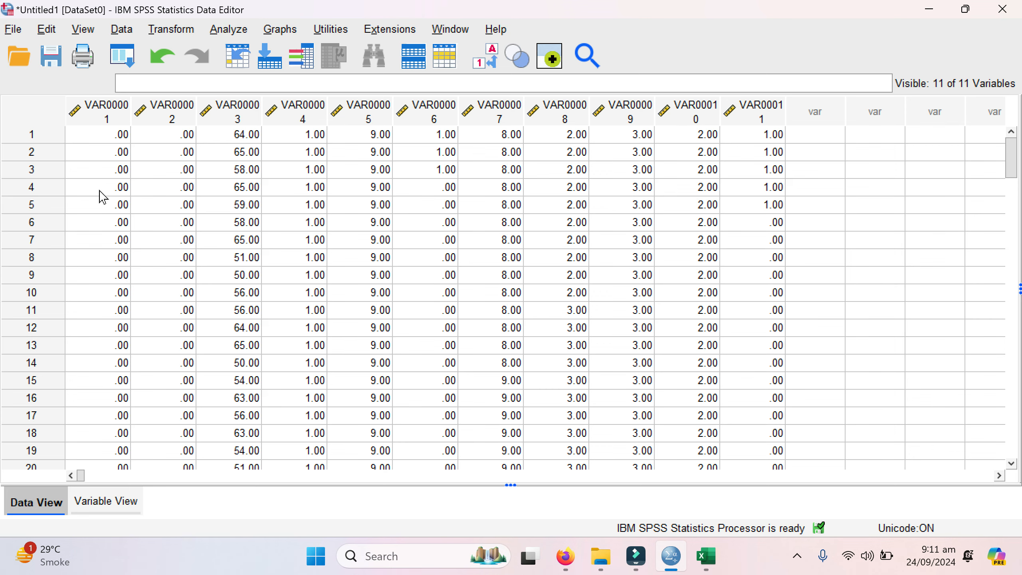
{"action": "left_click", "coordinate": [712, 565]}
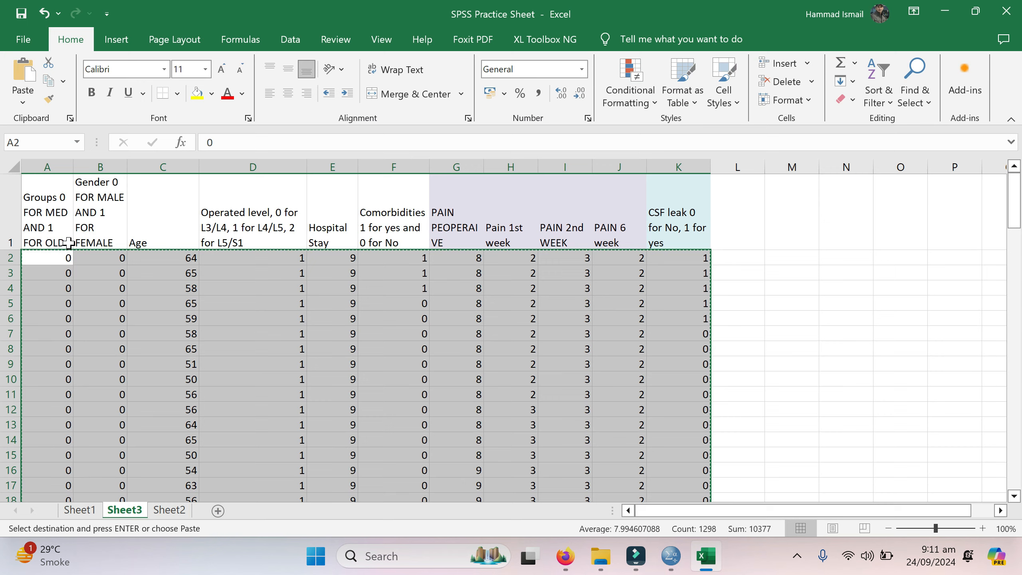
{"action": "left_click", "coordinate": [46, 222]}
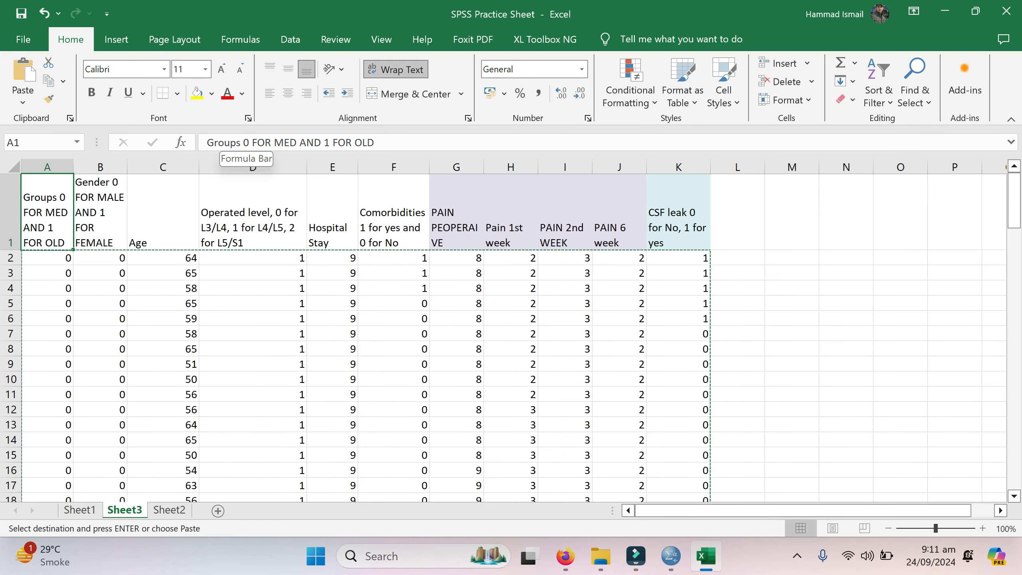
{"action": "left_click", "coordinate": [952, 11]}
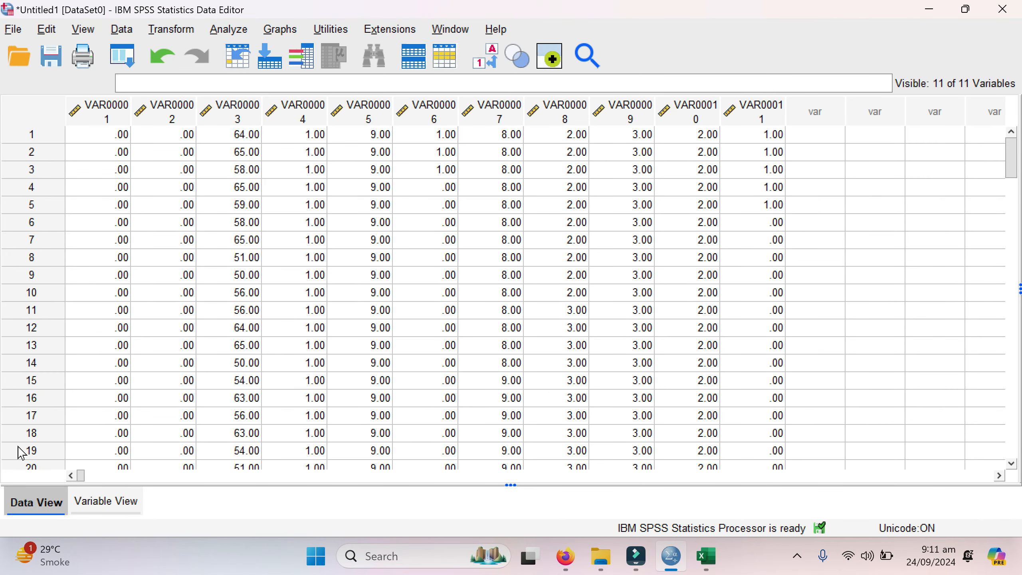
Rename the first variable, VAR00001, as Procedure in Variable View.
{"action": "left_click", "coordinate": [85, 501]}
{"action": "double_click", "coordinate": [110, 98]}
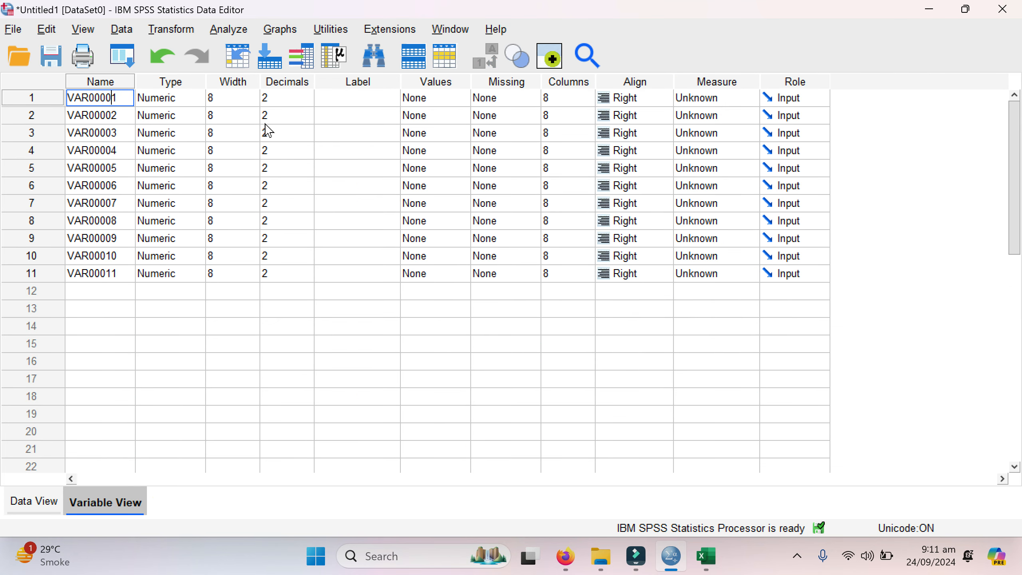
{"action": "key", "text": "BackSpace"}
{"action": "key", "text": "BackSpace"}
{"action": "key", "text": "BackSpace"}
{"action": "key", "text": "BackSpace"}
{"action": "key", "text": "BackSpace"}
{"action": "key", "text": "BackSpace"}
{"action": "key", "text": "BackSpace"}
{"action": "key", "text": "BackSpace"}
{"action": "type", "text": "Proc"}
{"action": "key", "text": "Return"}
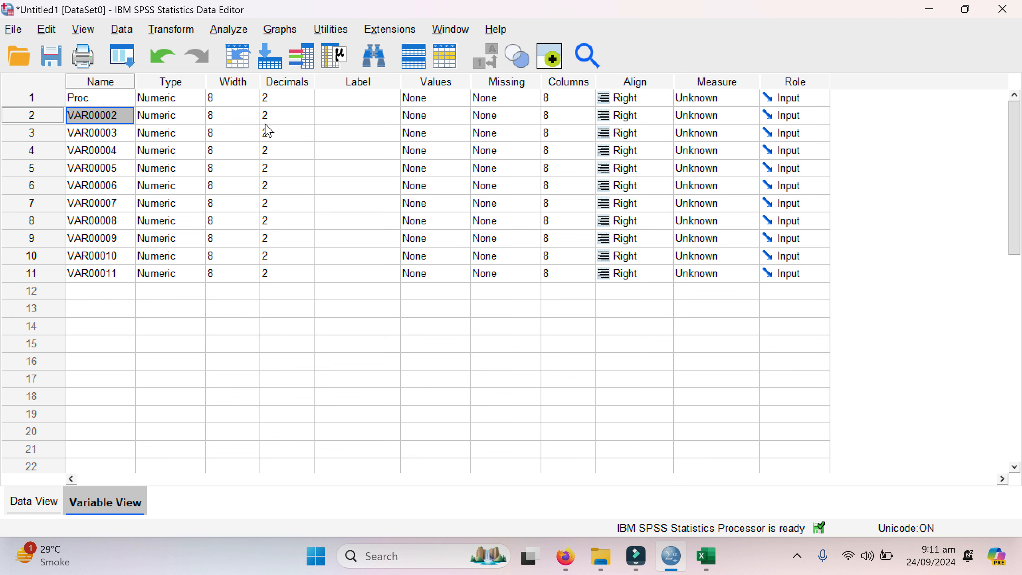
{"action": "key", "text": "Up"}
{"action": "type", "text": "Procedur"}
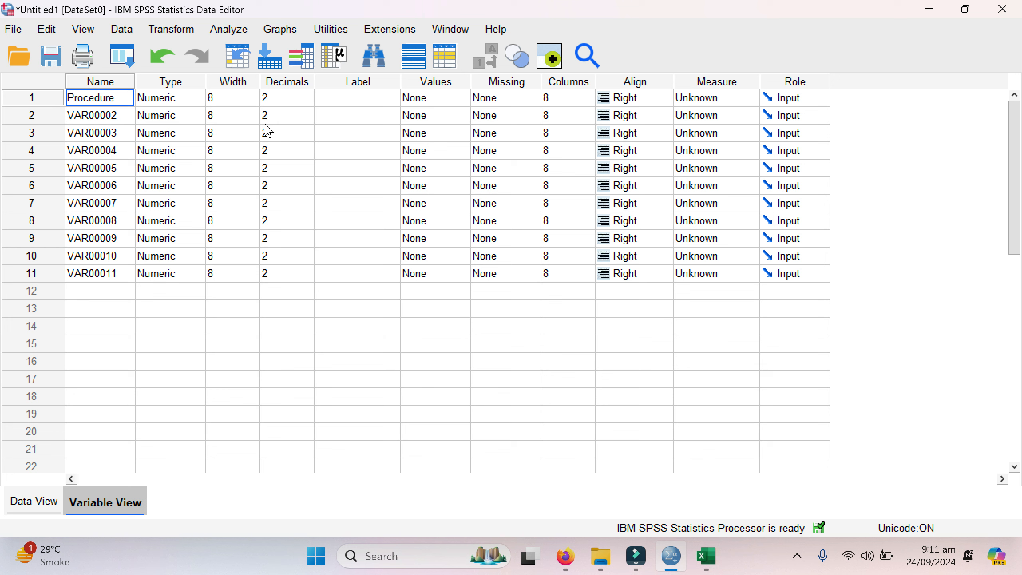
{"action": "type", "text": "e"}
{"action": "left_click", "coordinate": [90, 116]}
Review the data type options available for the Procedure variable, from Numeric and Date to String, and close the dialog.
{"action": "left_click", "coordinate": [112, 98]}
{"action": "left_click", "coordinate": [347, 100]}
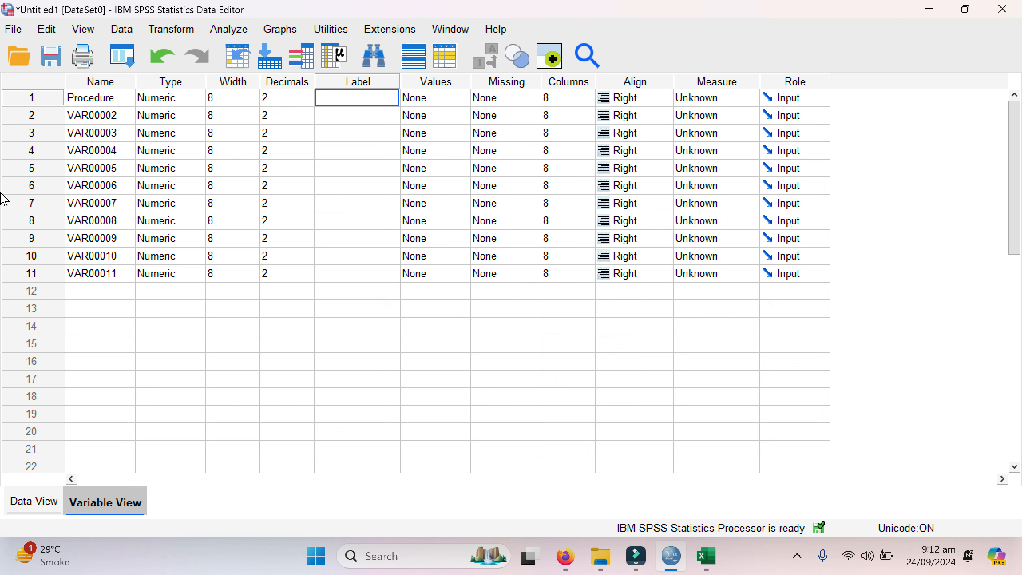
{"action": "left_click", "coordinate": [91, 82]}
{"action": "left_click", "coordinate": [83, 98]}
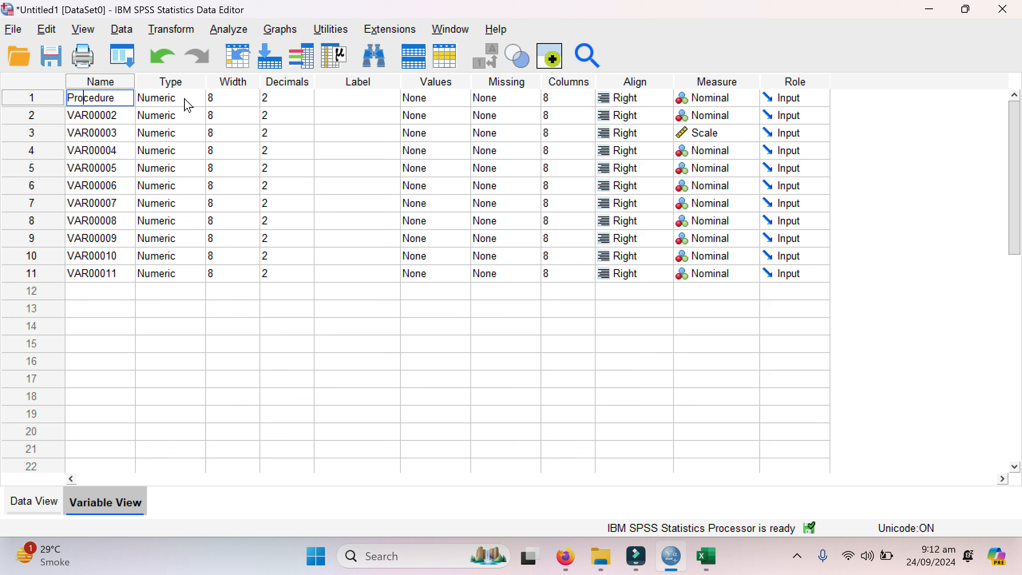
{"action": "left_click", "coordinate": [188, 105]}
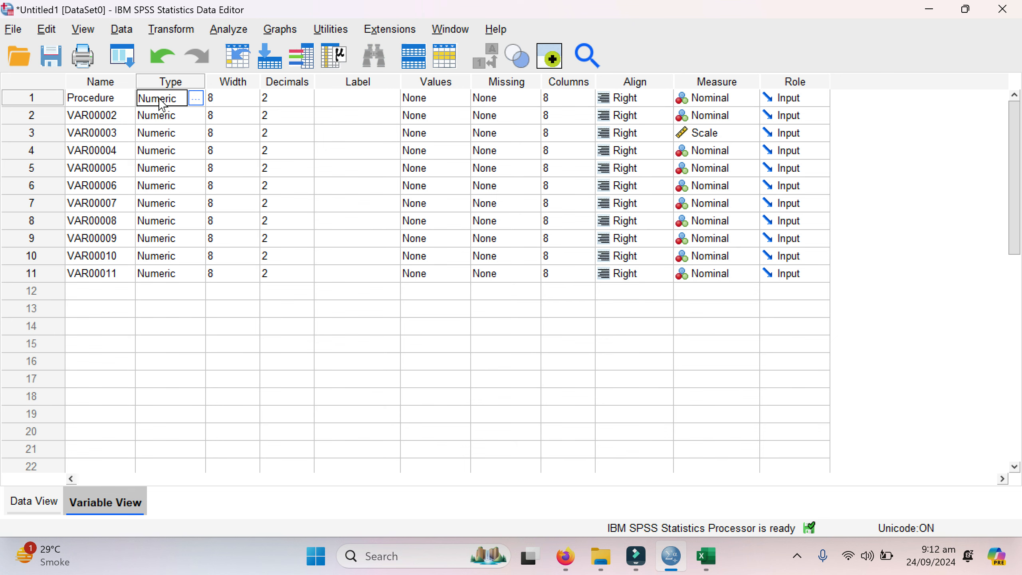
{"action": "left_click", "coordinate": [197, 99]}
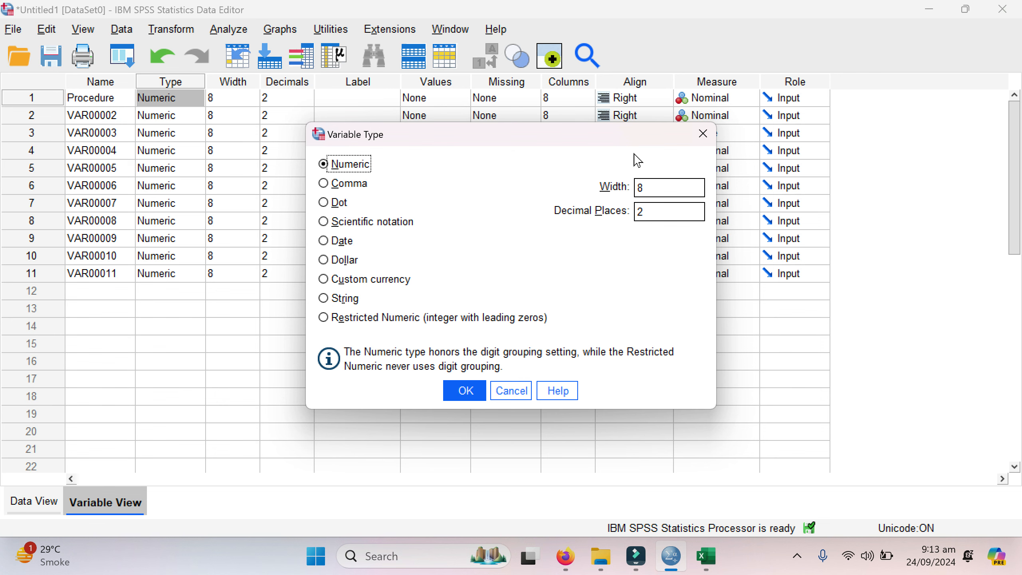
{"action": "left_click", "coordinate": [703, 137]}
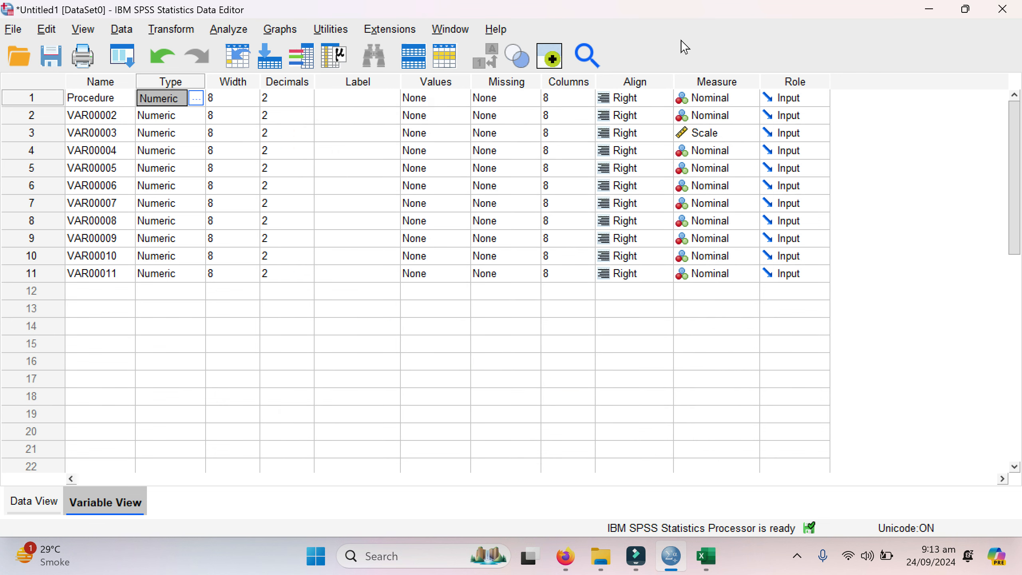
{"action": "left_click", "coordinate": [797, 556]}
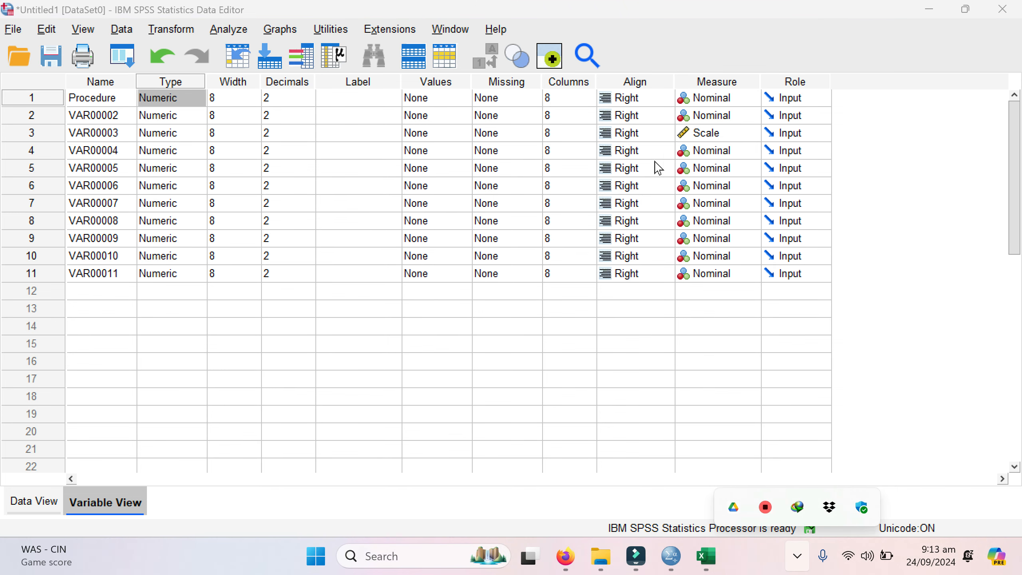
{"action": "left_click", "coordinate": [682, 54]}
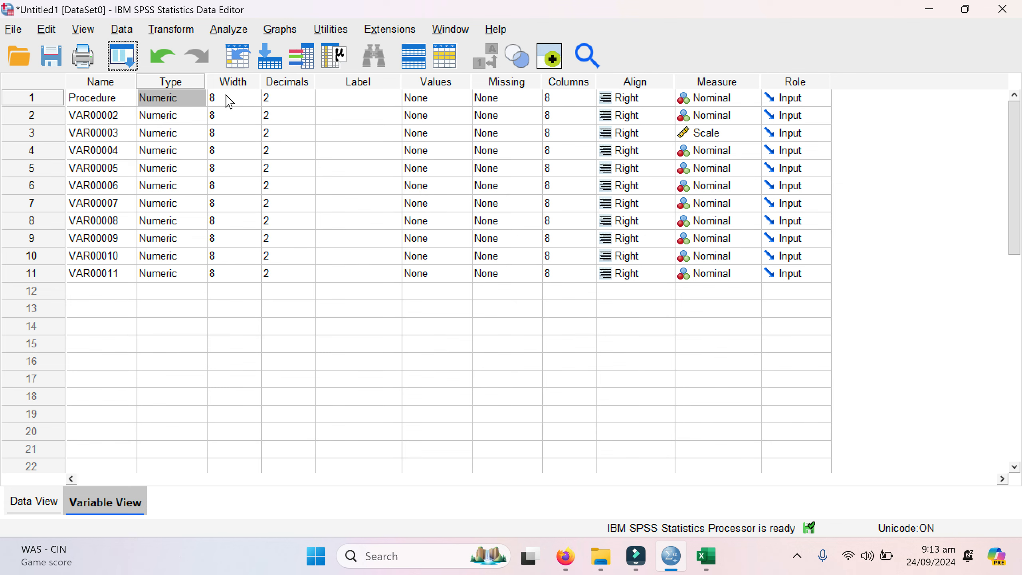
Compare the Procedure variable's definition in Variable View with its column header and measurement details in Data View.
{"action": "left_click", "coordinate": [32, 504]}
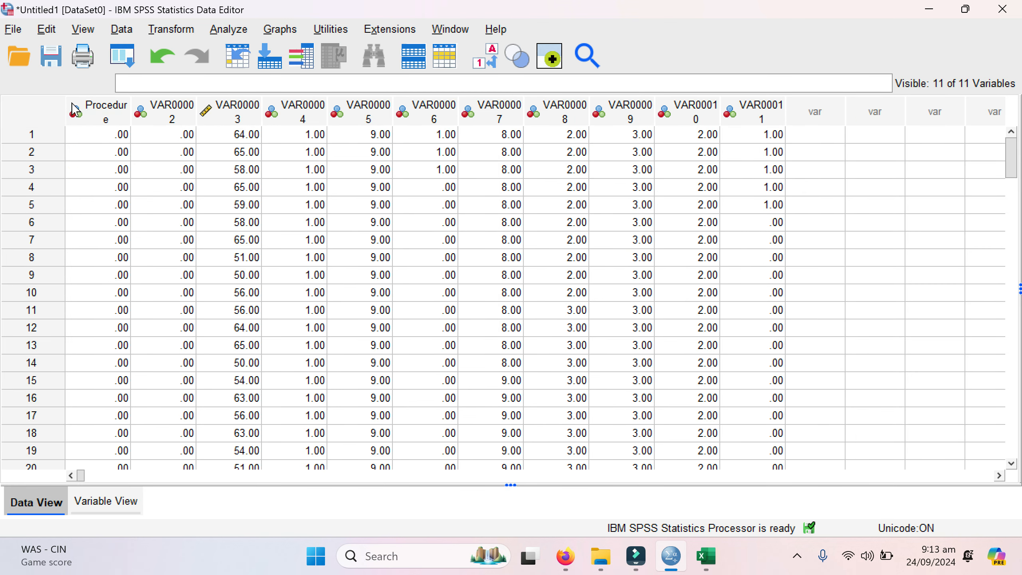
{"action": "mouse_move", "coordinate": [75, 110]}
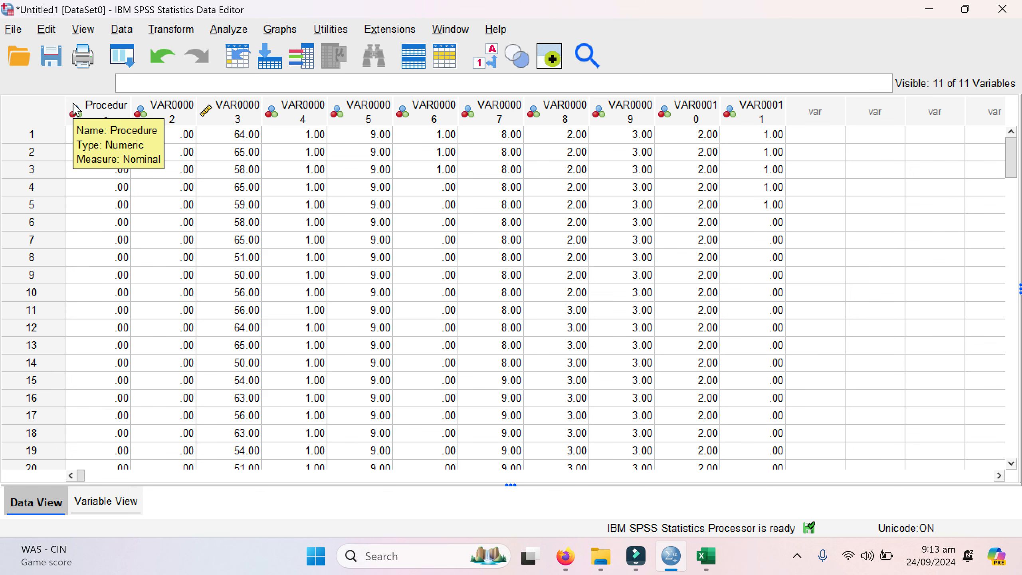
{"action": "left_click", "coordinate": [114, 498]}
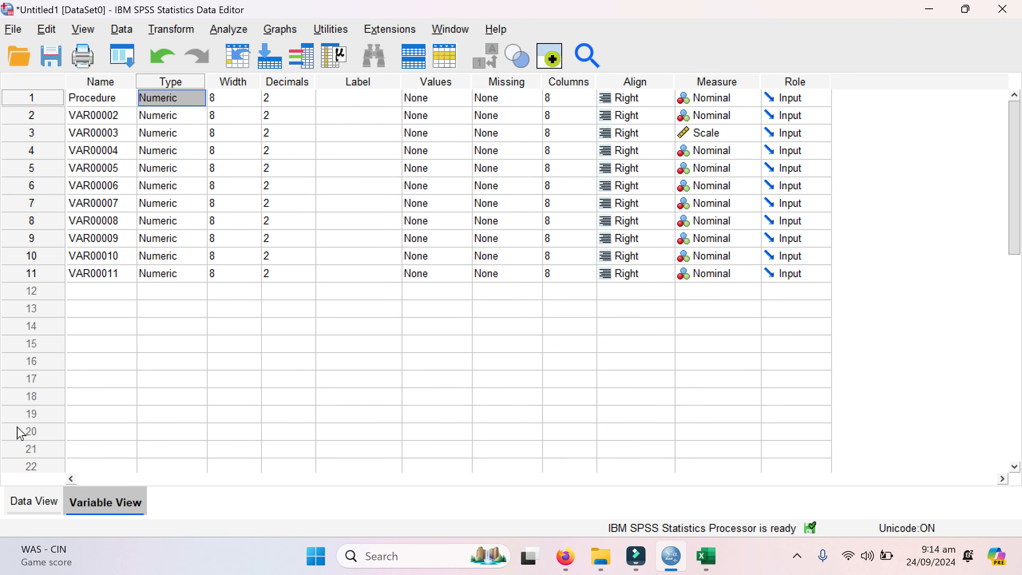
{"action": "left_click", "coordinate": [18, 499]}
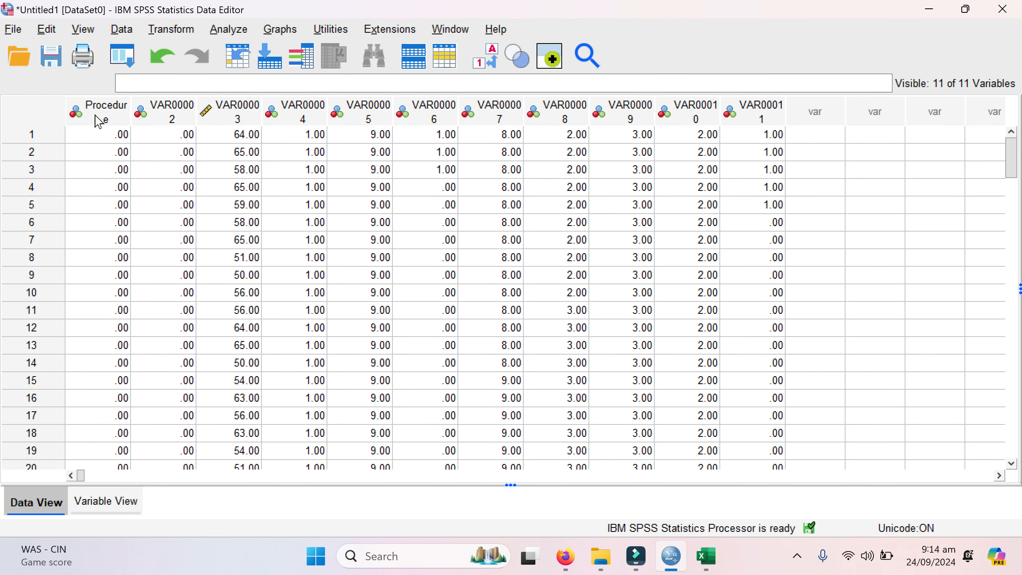
{"action": "mouse_move", "coordinate": [106, 121]}
Set the Procedure variable's Width to 10 and check its column in Data View.
{"action": "left_click", "coordinate": [82, 503]}
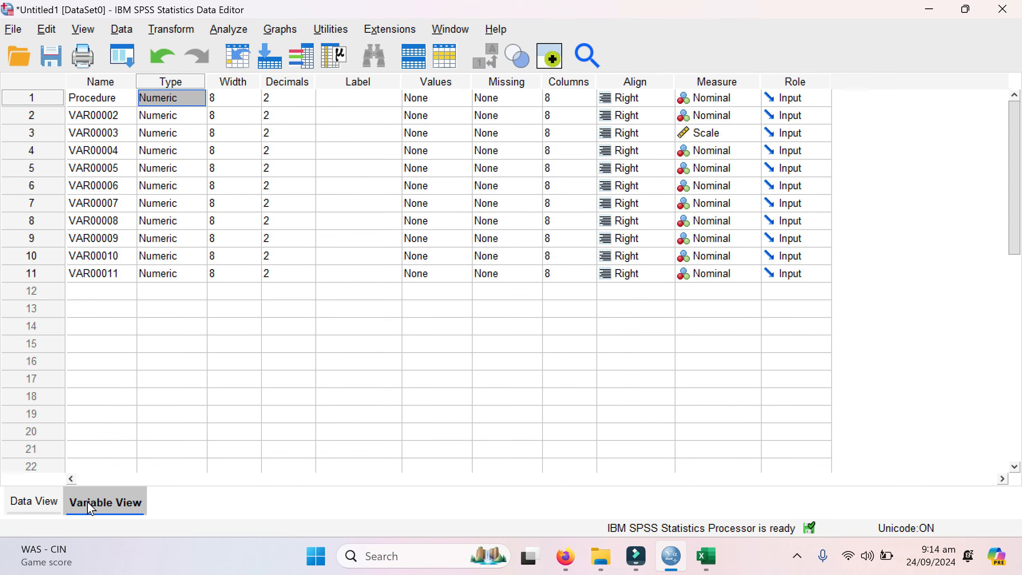
{"action": "left_click", "coordinate": [222, 99]}
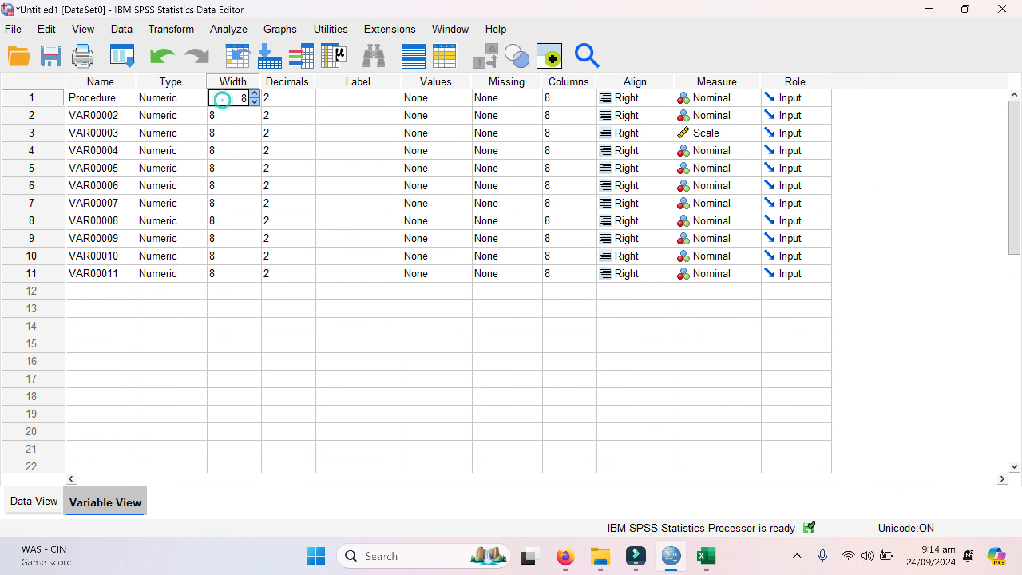
{"action": "left_click", "coordinate": [255, 93]}
{"action": "left_click", "coordinate": [255, 93]}
{"action": "left_click", "coordinate": [255, 94]}
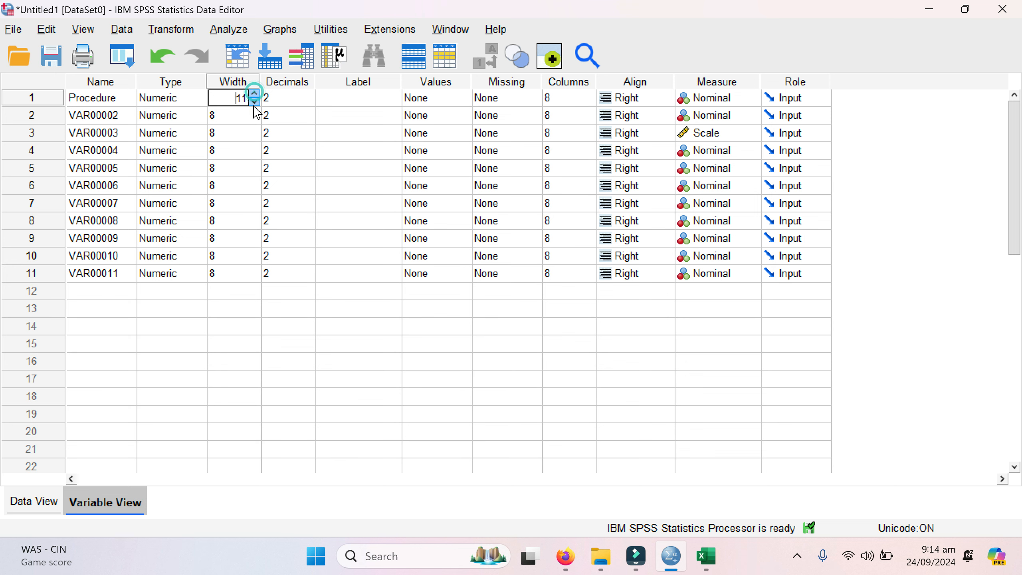
{"action": "left_click", "coordinate": [255, 102]}
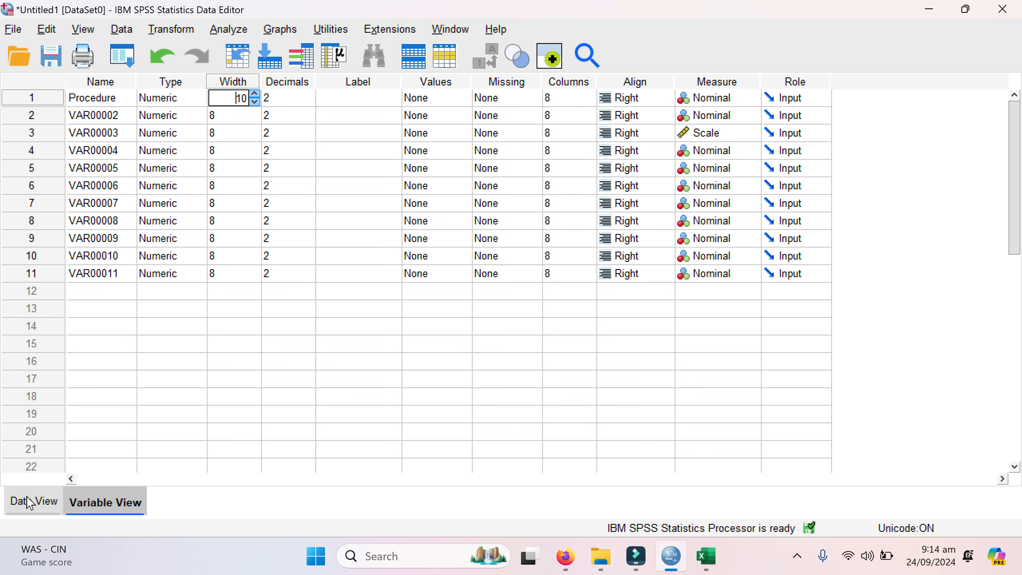
{"action": "left_click", "coordinate": [103, 103]}
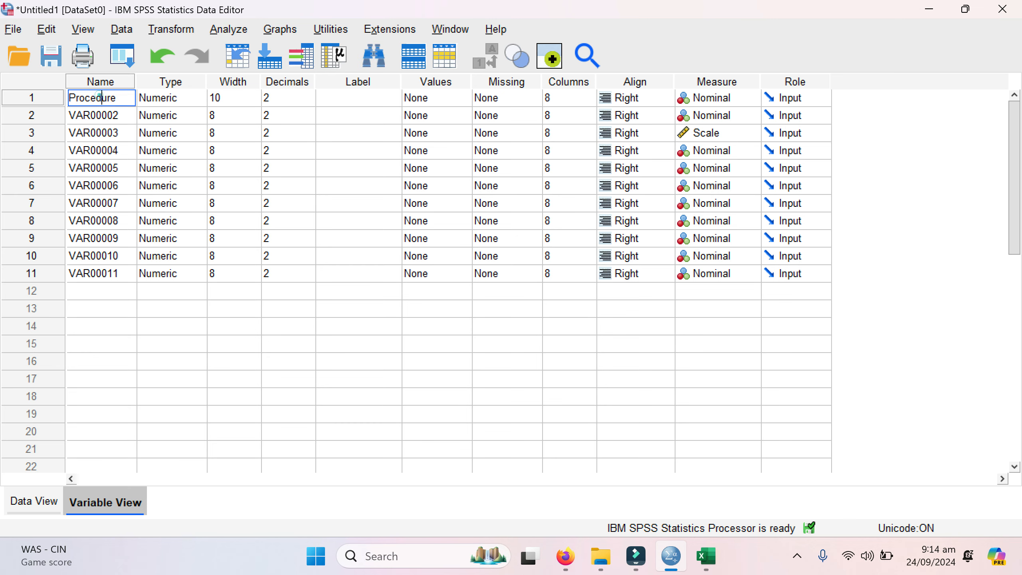
{"action": "left_click", "coordinate": [32, 503]}
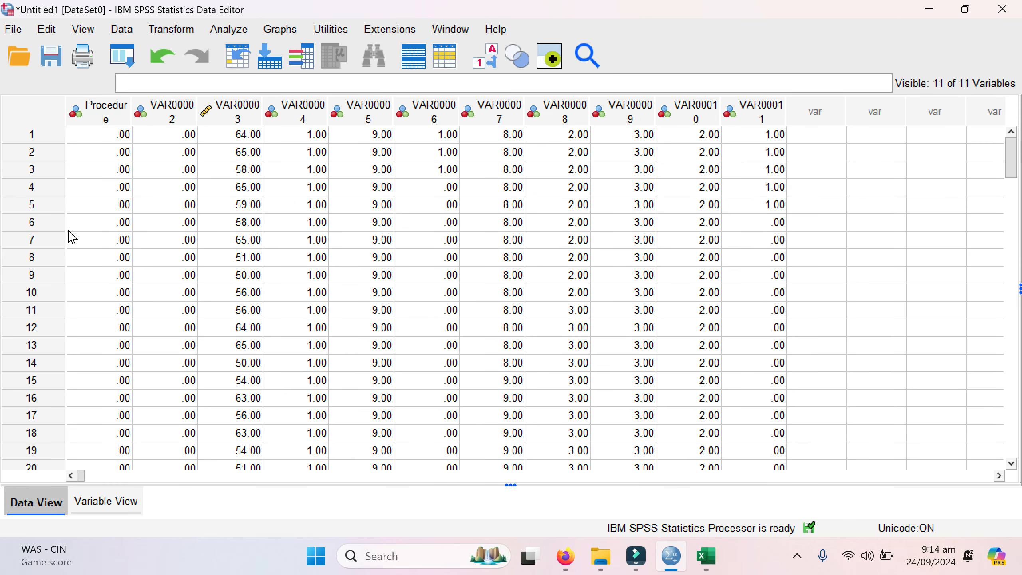
Set the Procedure variable's Columns value to 10 and check its header in Data View.
{"action": "left_click", "coordinate": [109, 500]}
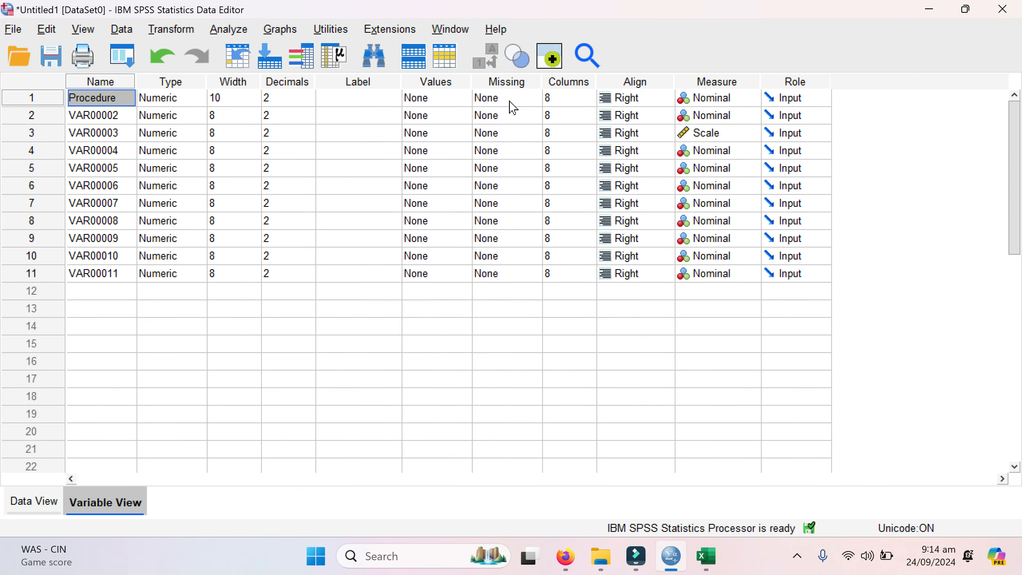
{"action": "left_click", "coordinate": [567, 97]}
{"action": "left_click", "coordinate": [590, 95]}
{"action": "left_click", "coordinate": [590, 95]}
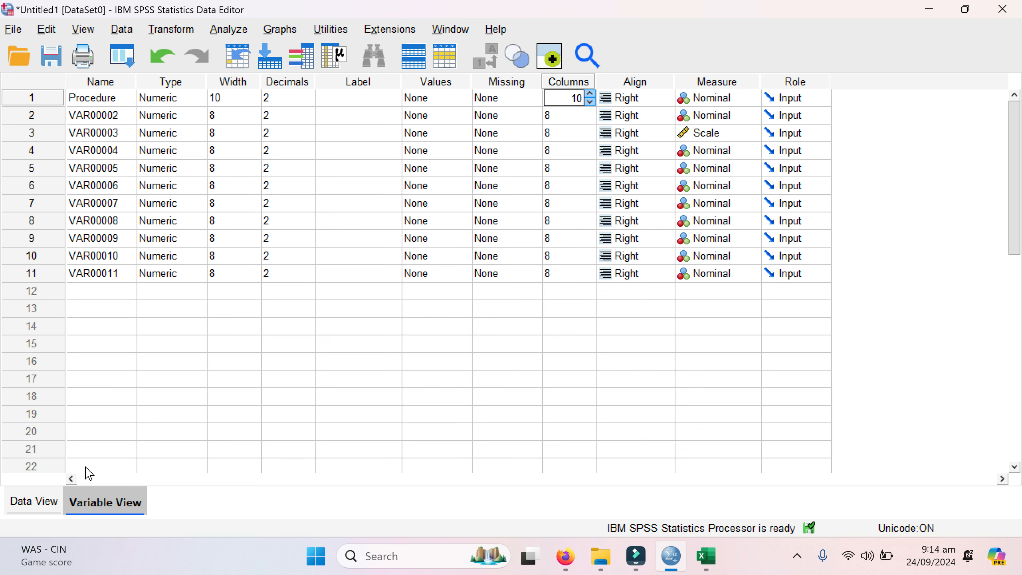
{"action": "left_click", "coordinate": [213, 100]}
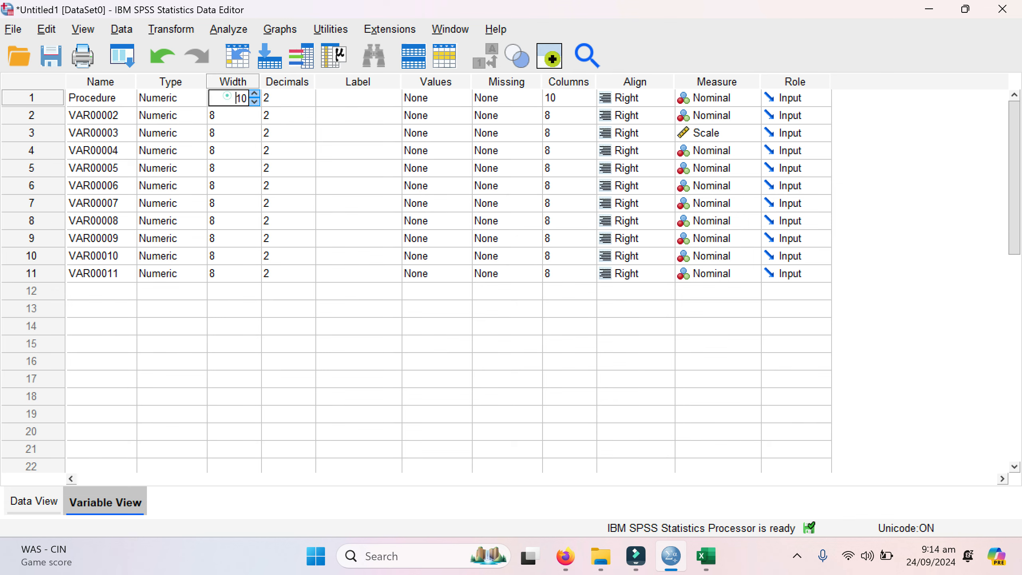
{"action": "left_click", "coordinate": [36, 501]}
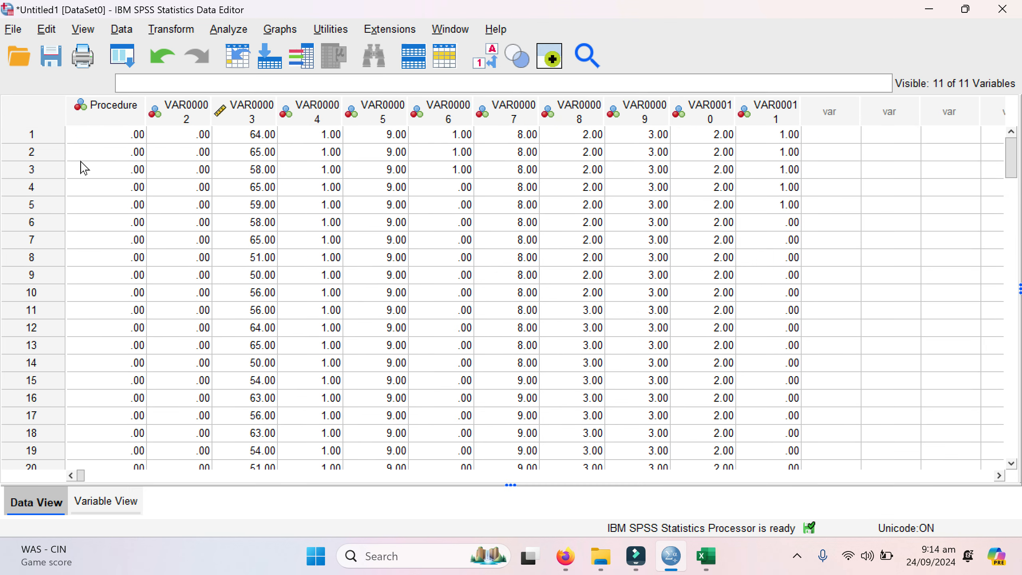
{"action": "mouse_move", "coordinate": [108, 117]}
Set the Procedure variable's Decimals to 0 and check its values in Data View.
{"action": "left_click", "coordinate": [119, 501]}
{"action": "left_click", "coordinate": [290, 97]}
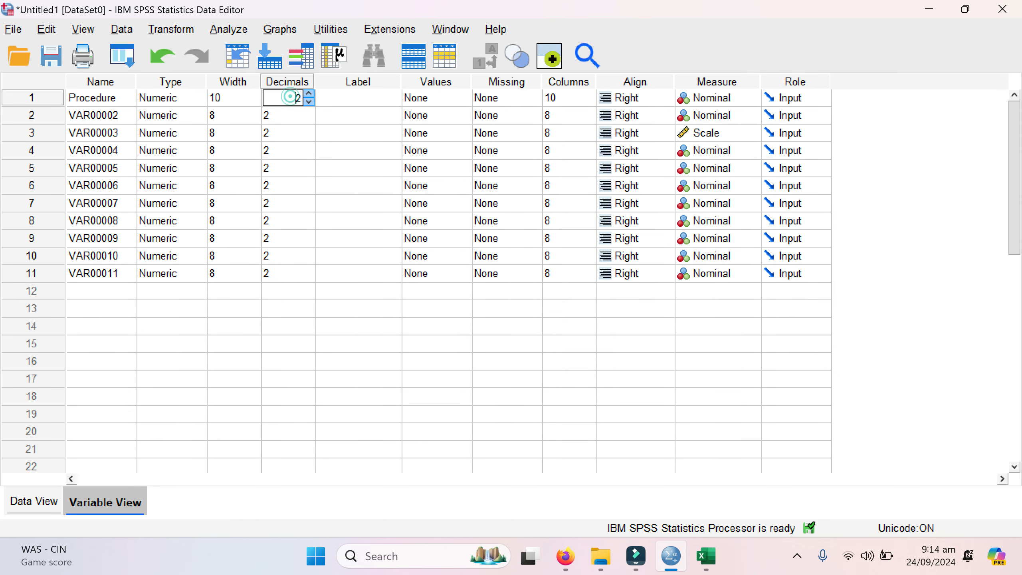
{"action": "left_click", "coordinate": [309, 103]}
{"action": "left_click", "coordinate": [310, 104]}
{"action": "left_click", "coordinate": [20, 500]}
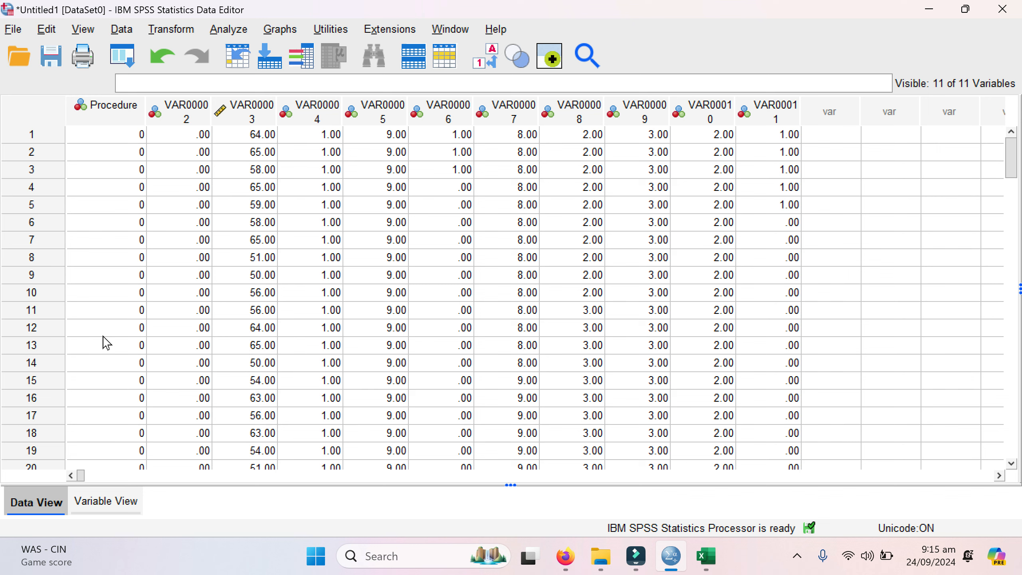
Add a value label to the Procedure variable that defines 0 as MED.
{"action": "left_click", "coordinate": [105, 502]}
{"action": "left_click", "coordinate": [345, 99]}
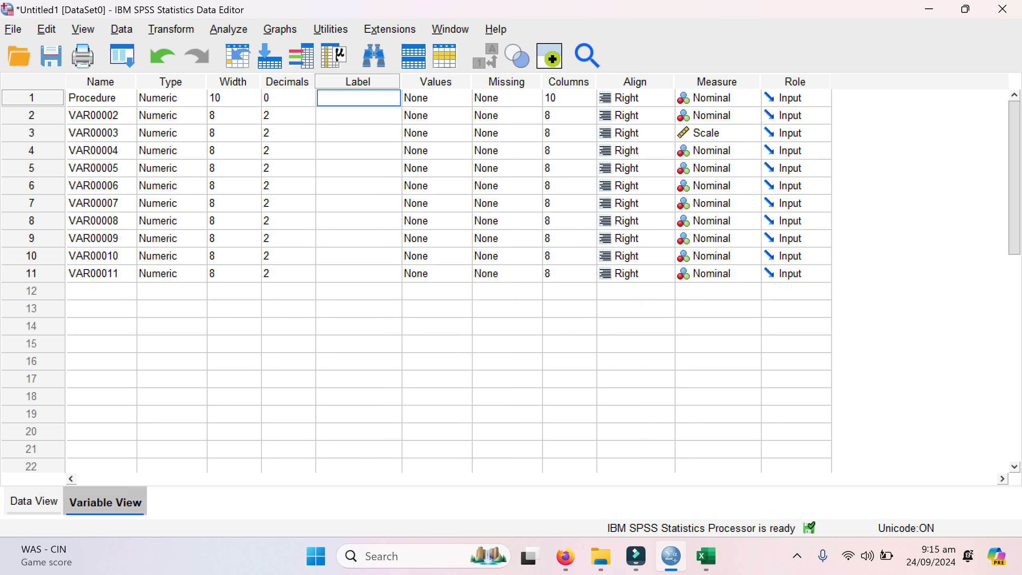
{"action": "left_click", "coordinate": [440, 101]}
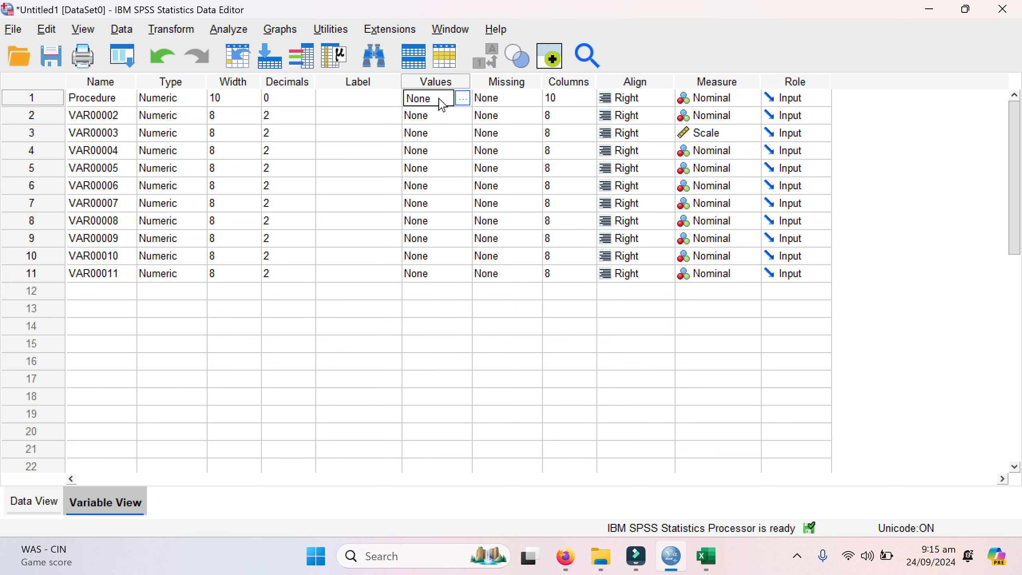
{"action": "left_click", "coordinate": [462, 99]}
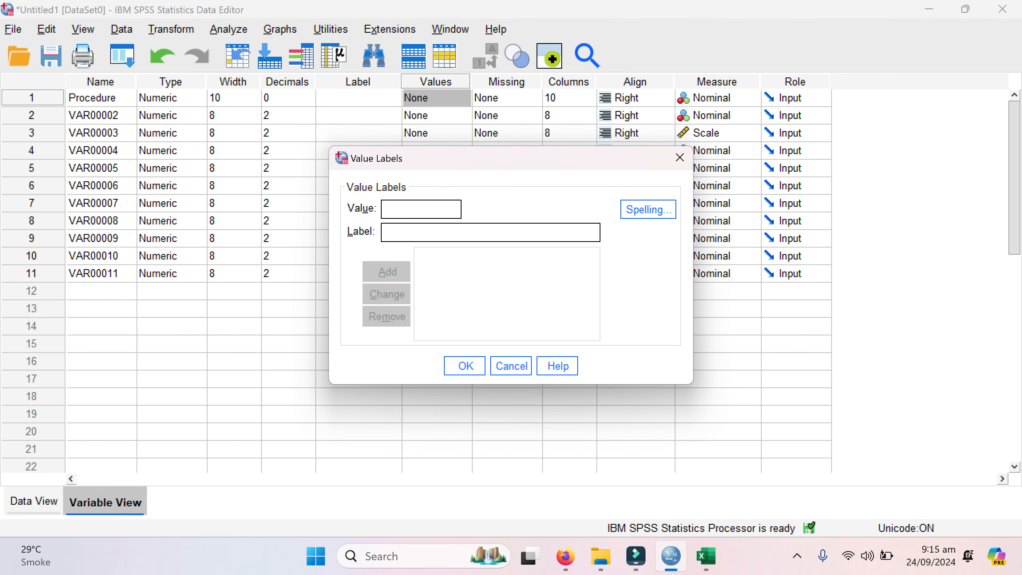
{"action": "type", "text": "0"}
{"action": "left_click", "coordinate": [382, 232]}
{"action": "type", "text": "M"}
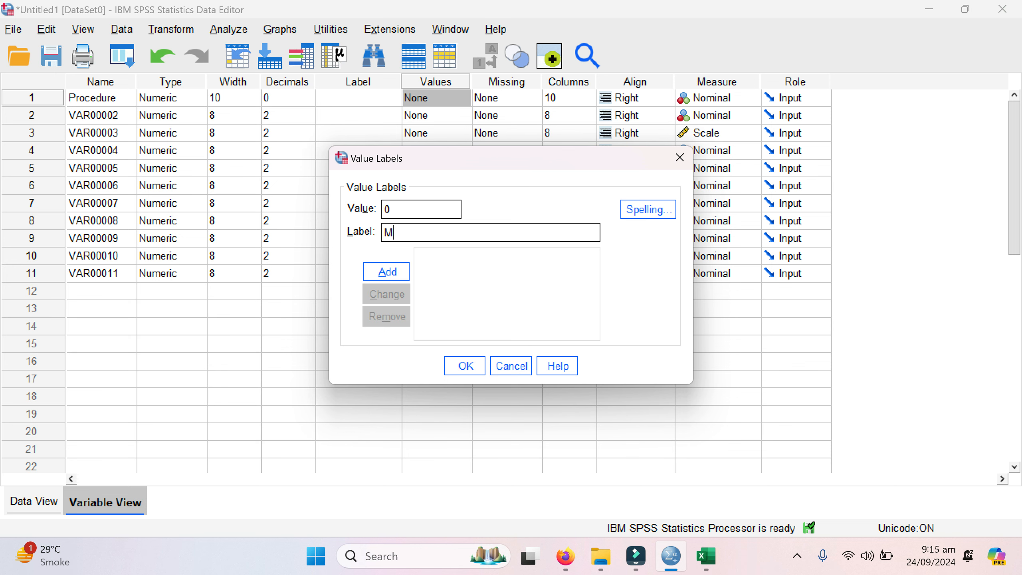
{"action": "type", "text": "ED"}
{"action": "left_click", "coordinate": [387, 276]}
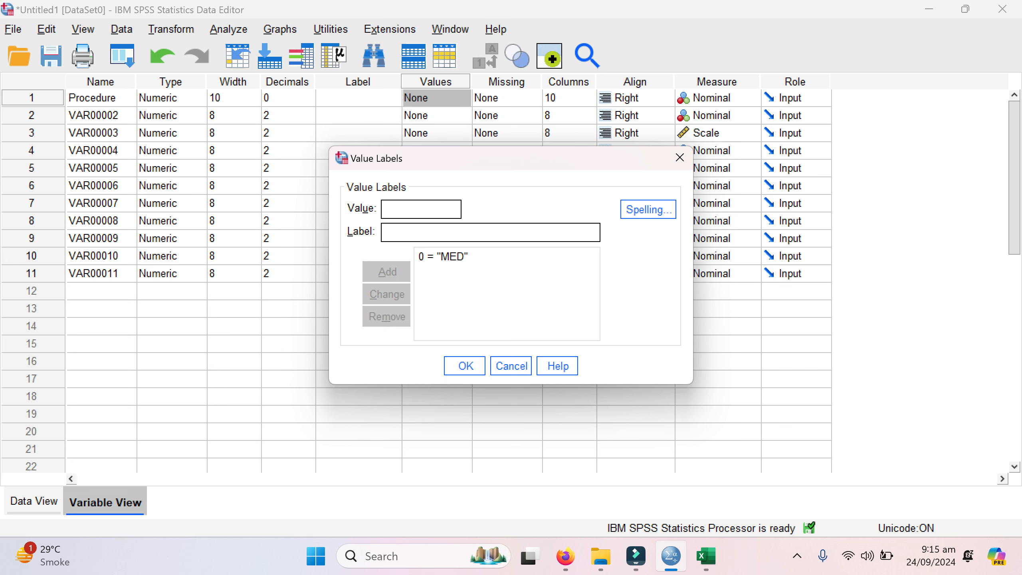
Add a second Procedure value label that defines 1 as OLD and apply the labels.
{"action": "type", "text": "1"}
{"action": "type", "text": "OLD"}
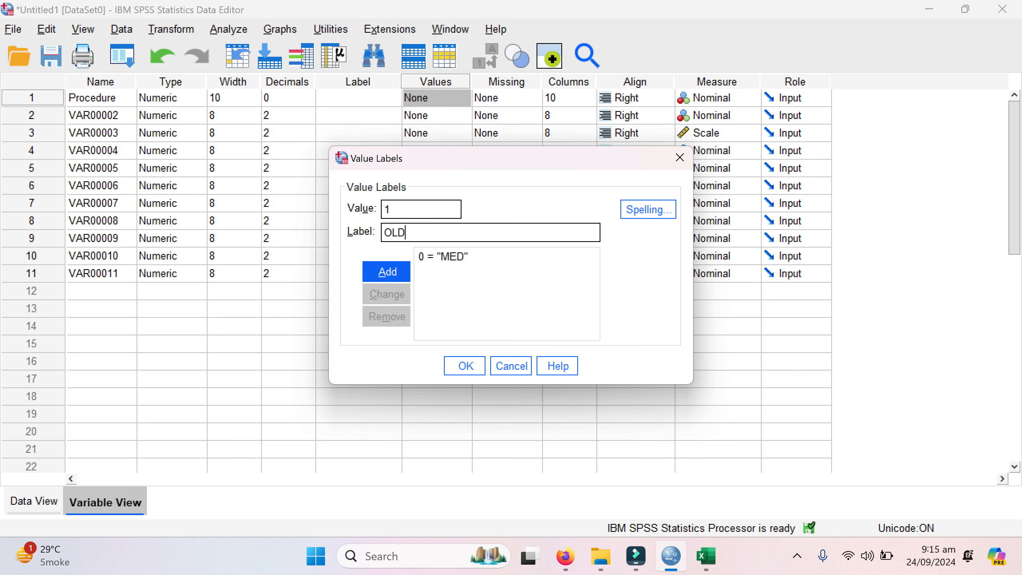
{"action": "left_click", "coordinate": [378, 273]}
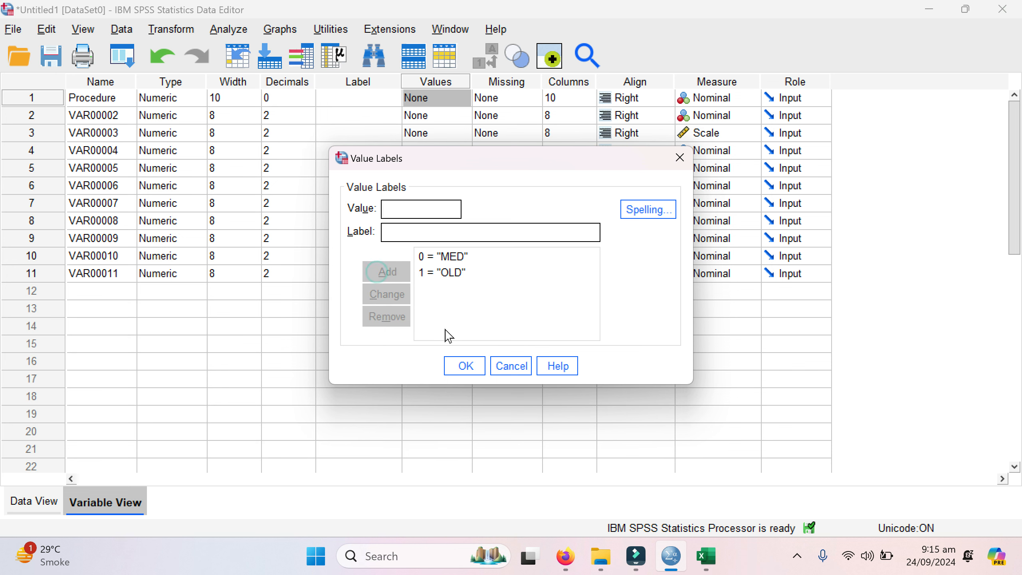
{"action": "left_click", "coordinate": [465, 367]}
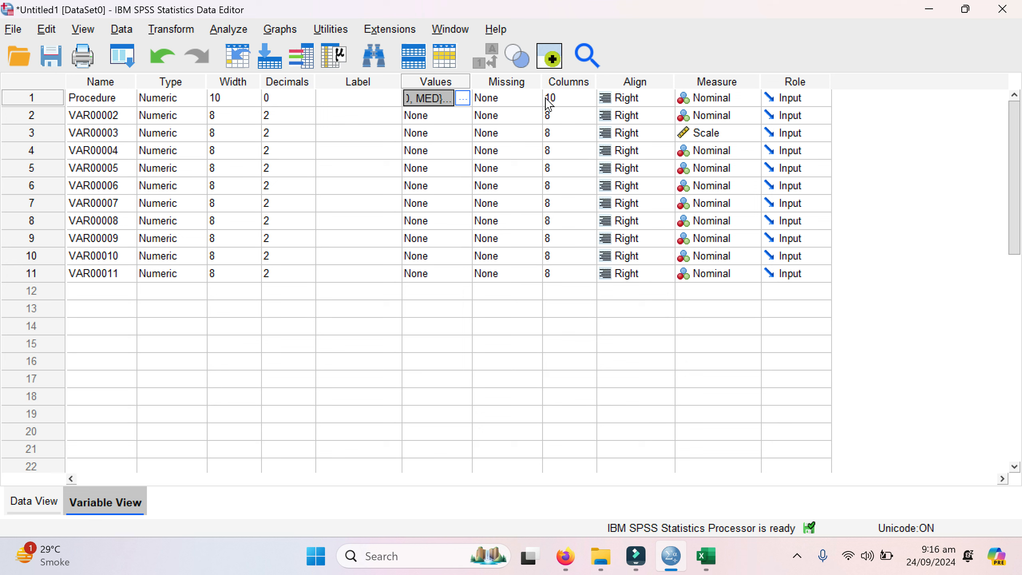
Inspect the Procedure variable's Columns setting and its available Align options.
{"action": "left_click", "coordinate": [571, 98]}
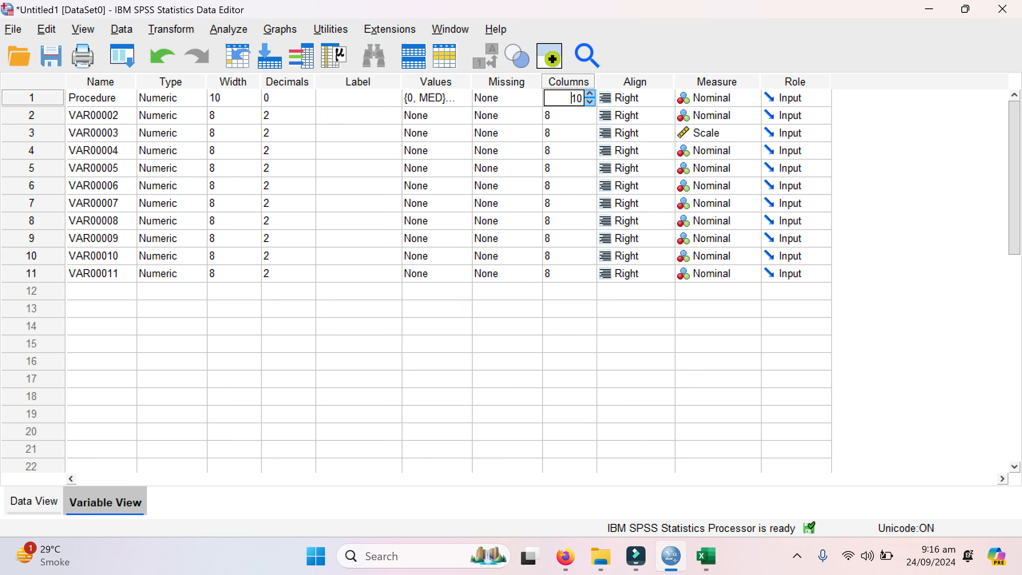
{"action": "left_click", "coordinate": [630, 100]}
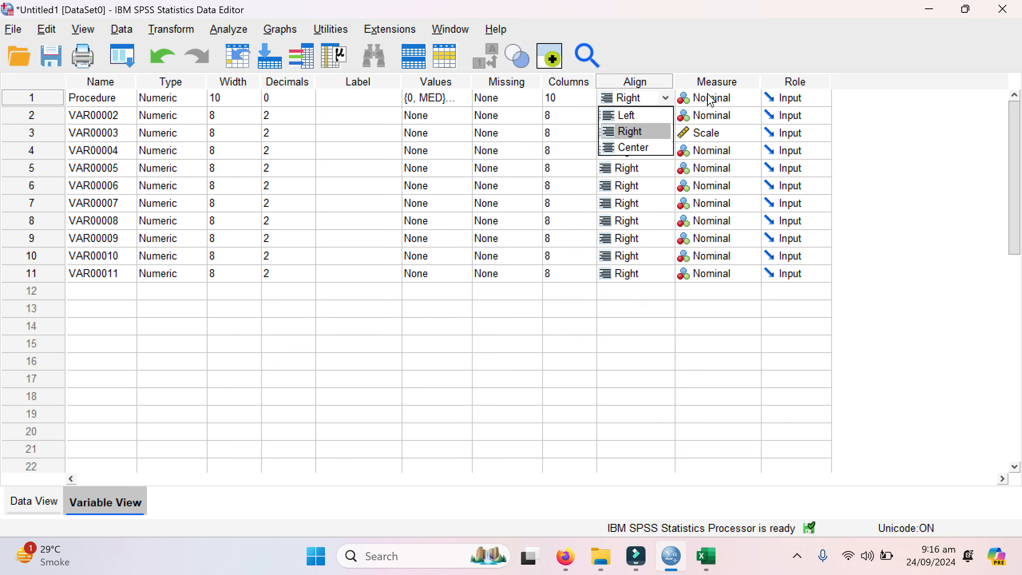
{"action": "left_click", "coordinate": [644, 60]}
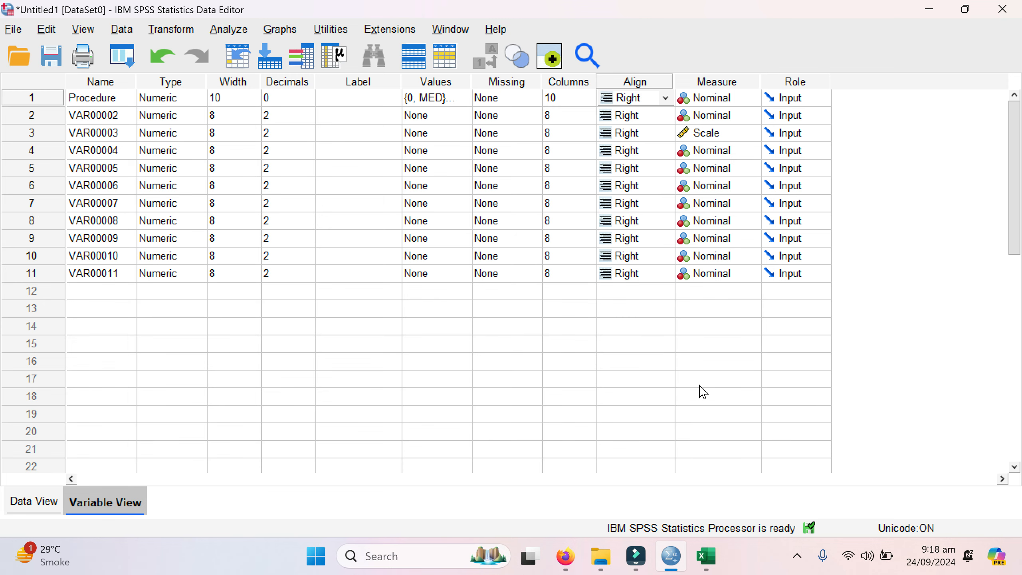
Switch to the Excel practice sheet and check the coding given in the Operated level column header.
{"action": "left_click", "coordinate": [707, 559]}
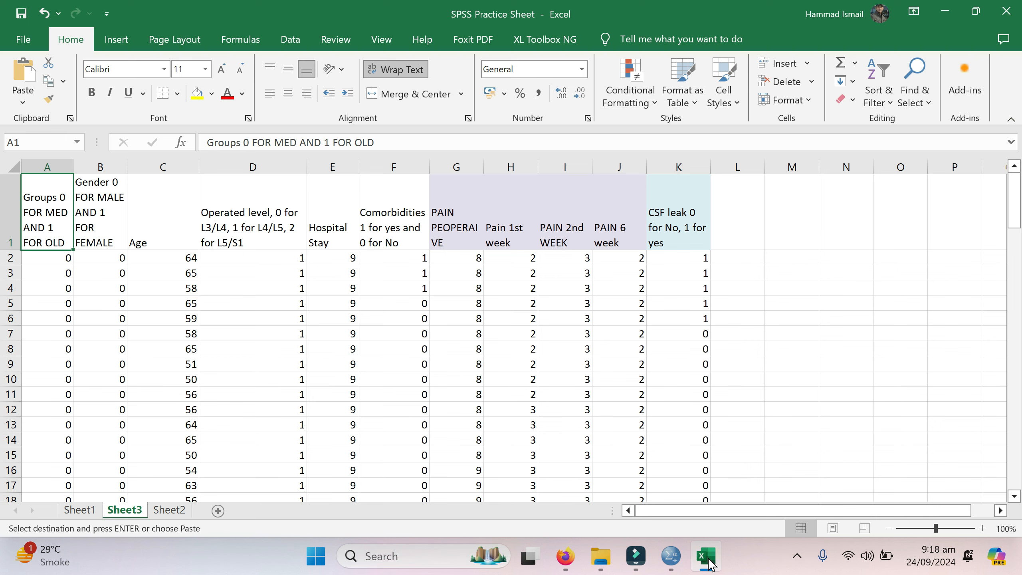
{"action": "left_click", "coordinate": [707, 559]}
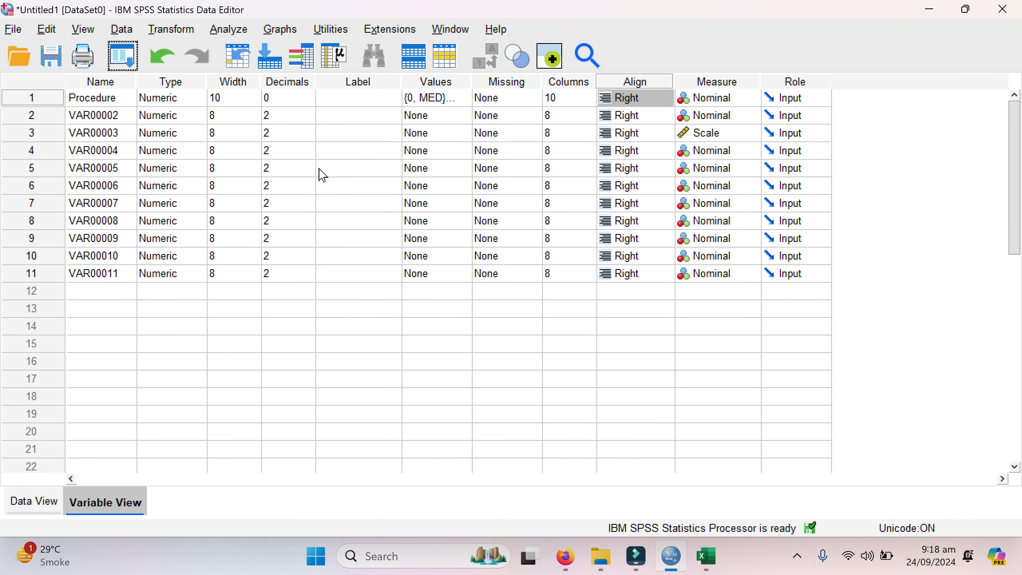
{"action": "left_click", "coordinate": [709, 560]}
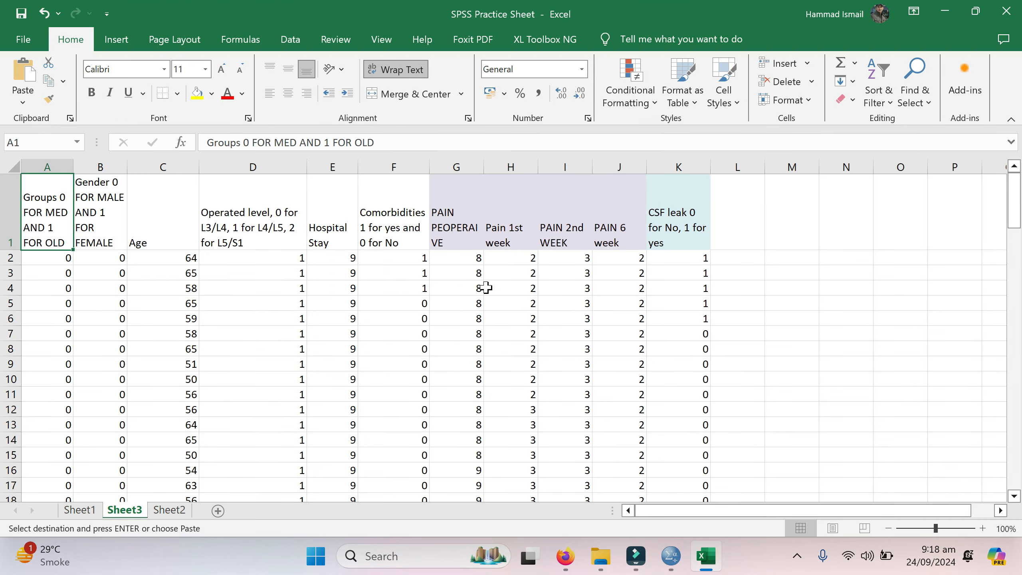
{"action": "left_click", "coordinate": [225, 228]}
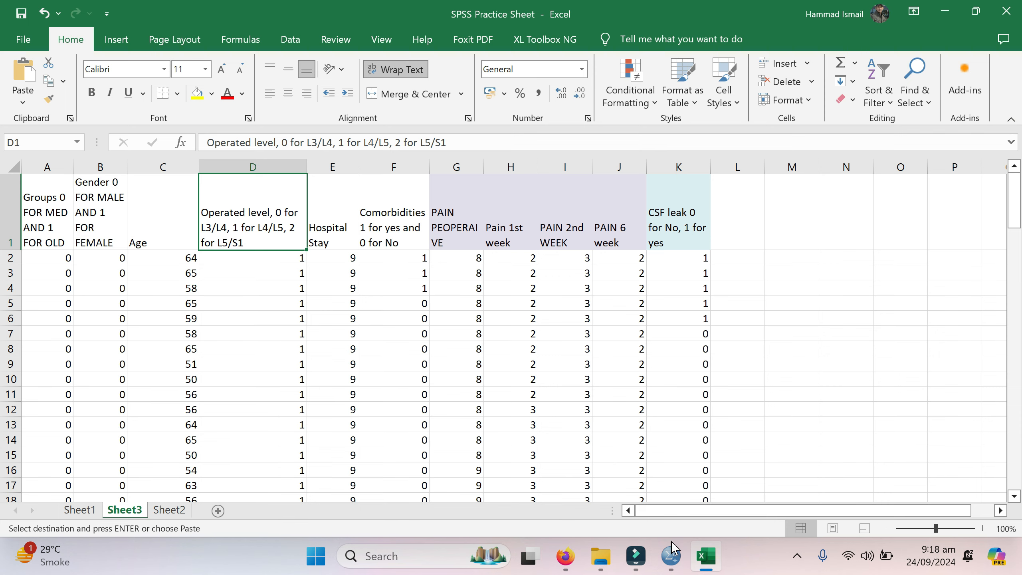
Return to SPSS and rename the fourth variable as OpLev in Variable View.
{"action": "left_click", "coordinate": [671, 556]}
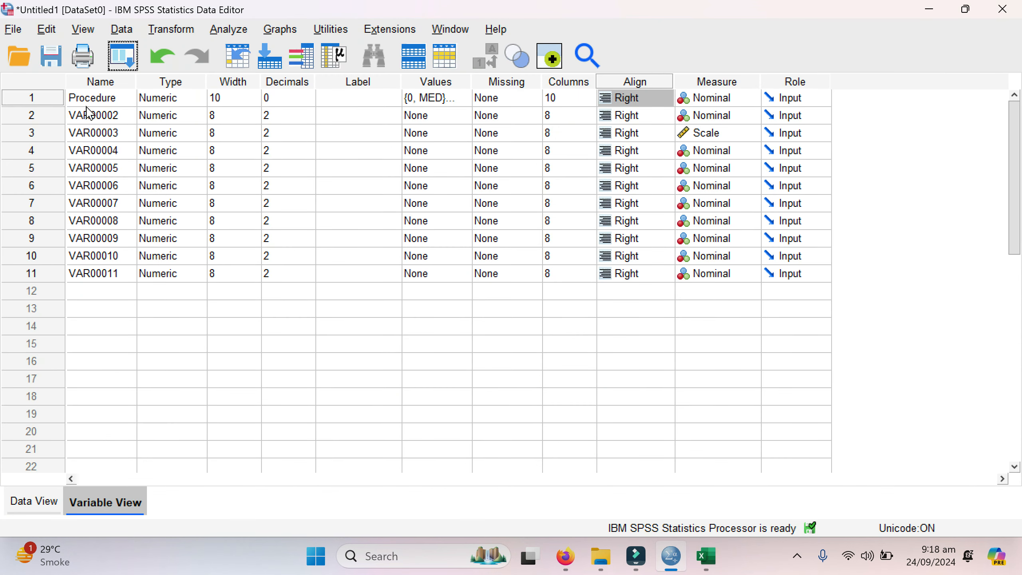
{"action": "left_click", "coordinate": [90, 150]}
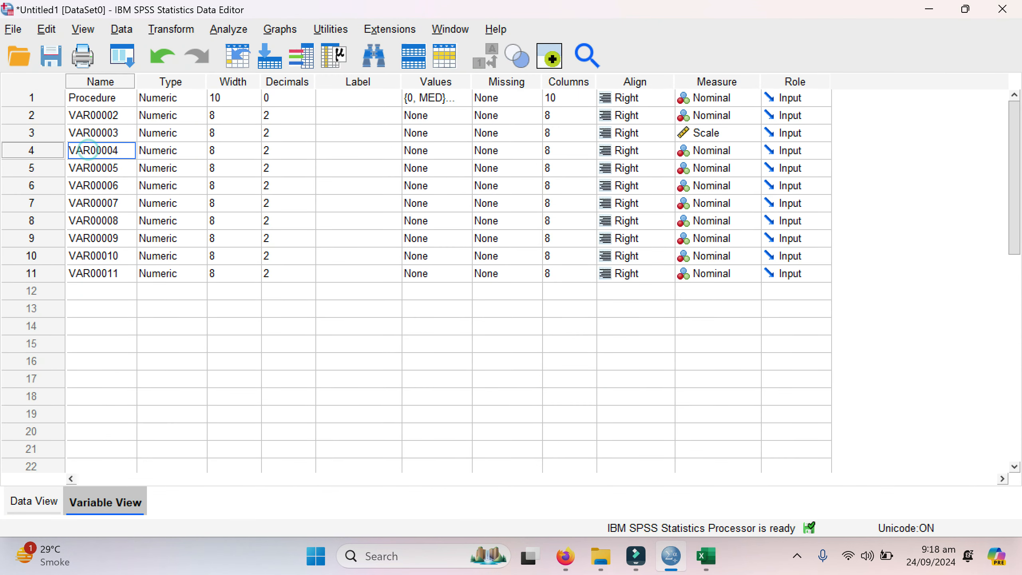
{"action": "double_click", "coordinate": [121, 150]}
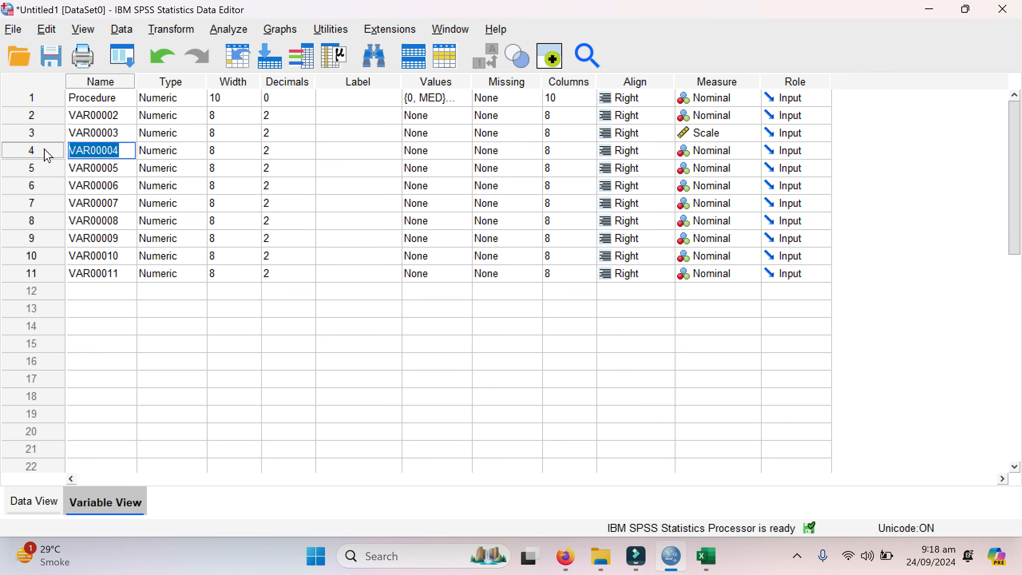
{"action": "type", "text": "OperatedLevel"}
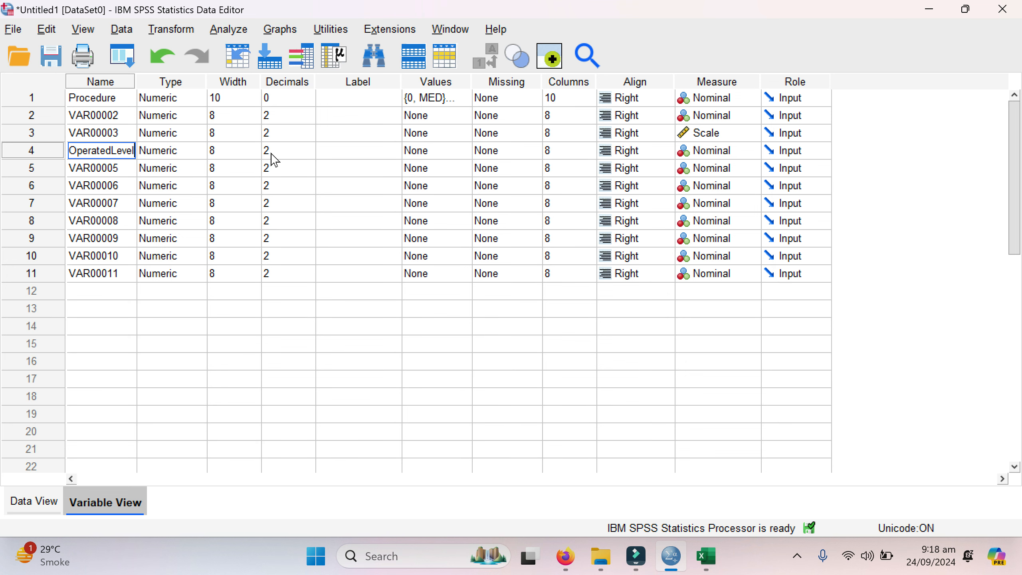
{"action": "key", "text": "BackSpace"}
{"action": "key", "text": "BackSpace"}
{"action": "key", "text": "BackSpace"}
{"action": "key", "text": "BackSpace"}
{"action": "key", "text": "BackSpace"}
{"action": "key", "text": "BackSpace"}
{"action": "key", "text": "BackSpace"}
{"action": "key", "text": "BackSpace"}
{"action": "key", "text": "BackSpace"}
{"action": "key", "text": "BackSpace"}
{"action": "key", "text": "BackSpace"}
{"action": "type", "text": "Lev"}
Give the OpLev variable the label "Operated Level".
{"action": "left_click", "coordinate": [345, 148]}
{"action": "type", "text": "Oper"}
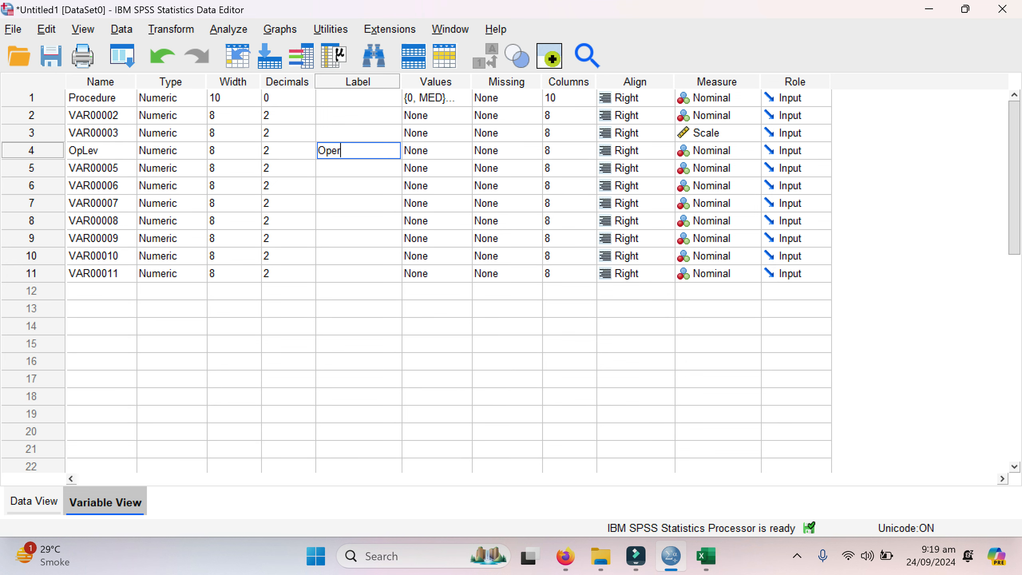
{"action": "type", "text": "ated Level"}
{"action": "left_click", "coordinate": [197, 378]}
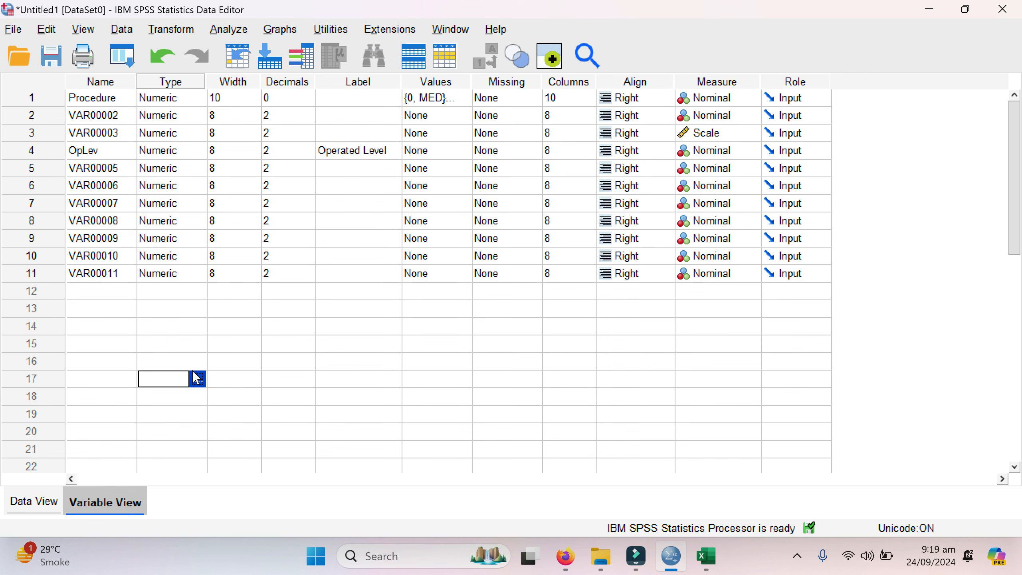
{"action": "left_click", "coordinate": [201, 378]}
{"action": "left_click", "coordinate": [508, 389]}
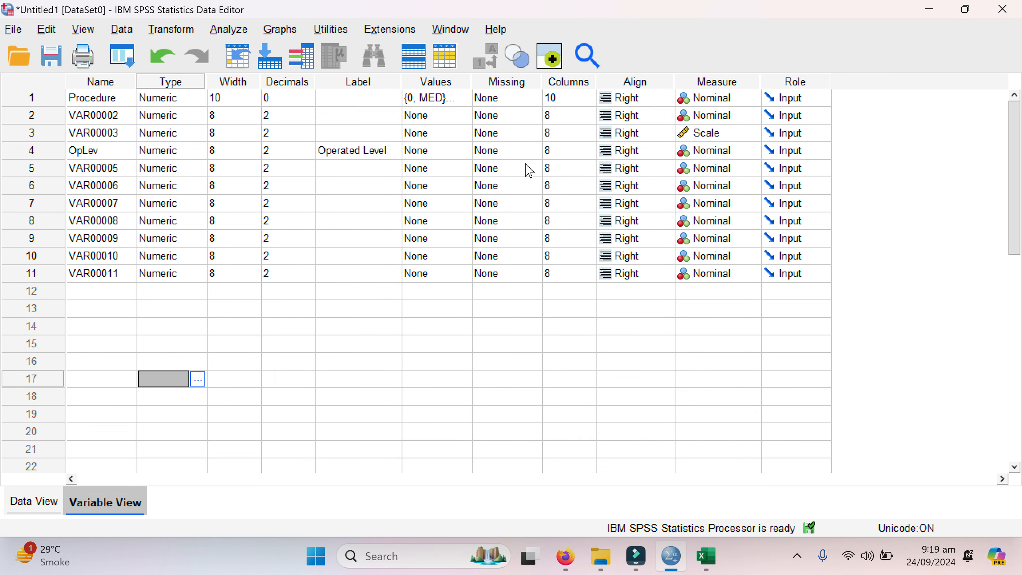
Add a value label to the OpLev variable that defines 0 as L3/L4.
{"action": "left_click", "coordinate": [421, 155]}
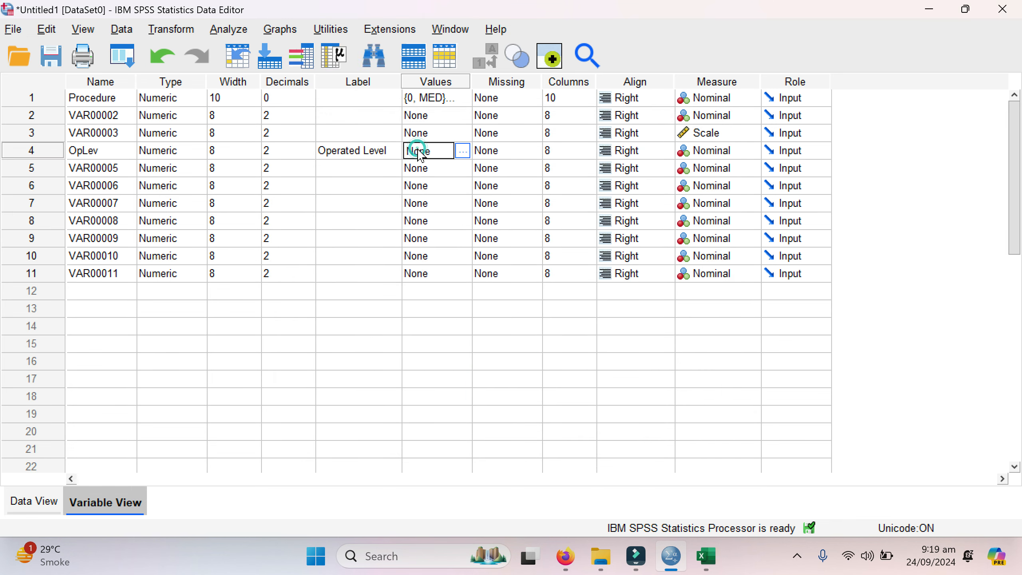
{"action": "left_click", "coordinate": [463, 151]}
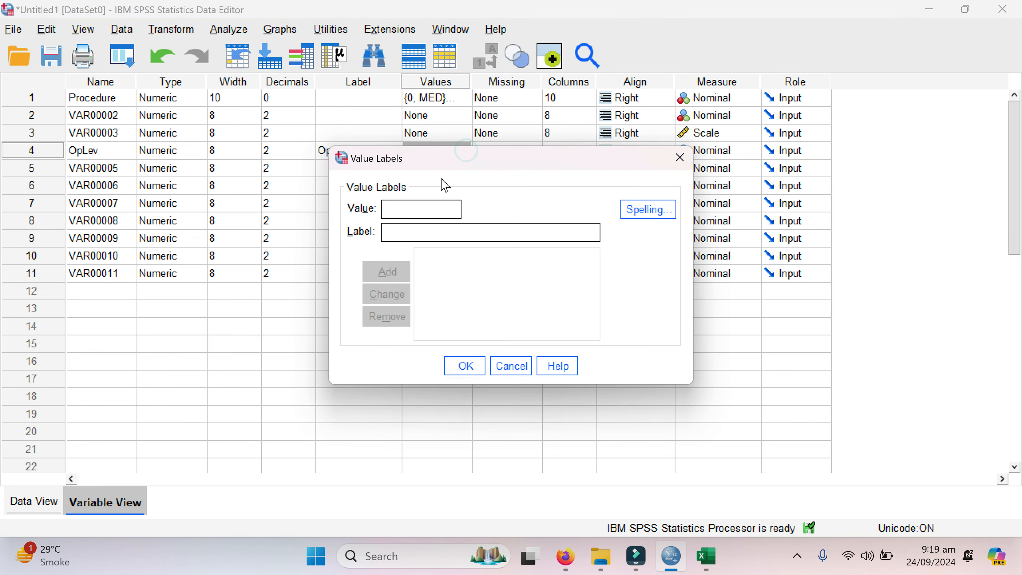
{"action": "type", "text": "0"}
{"action": "left_click", "coordinate": [408, 236]}
{"action": "type", "text": "L3"}
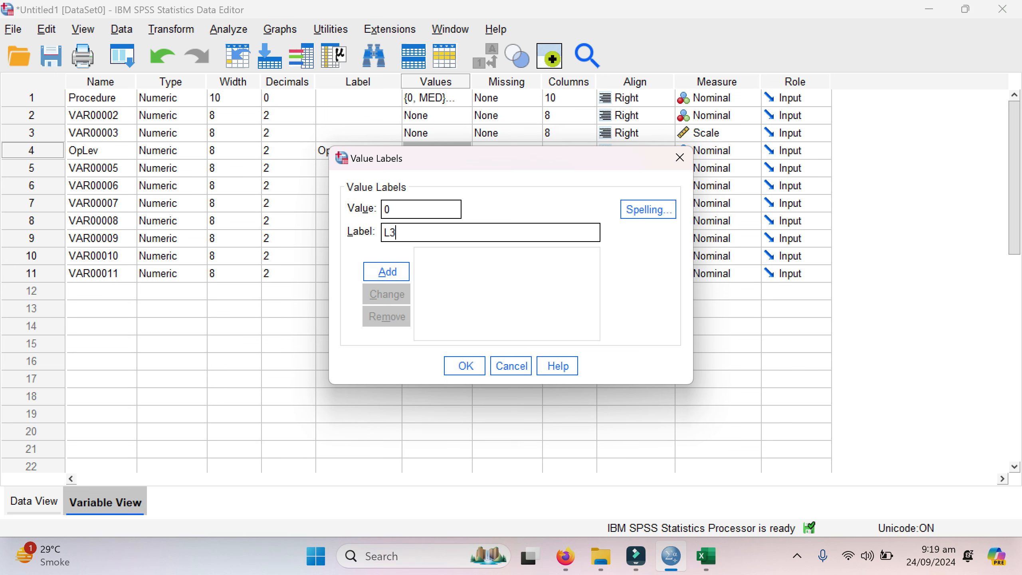
{"action": "type", "text": "/L4"}
{"action": "left_click", "coordinate": [372, 266]}
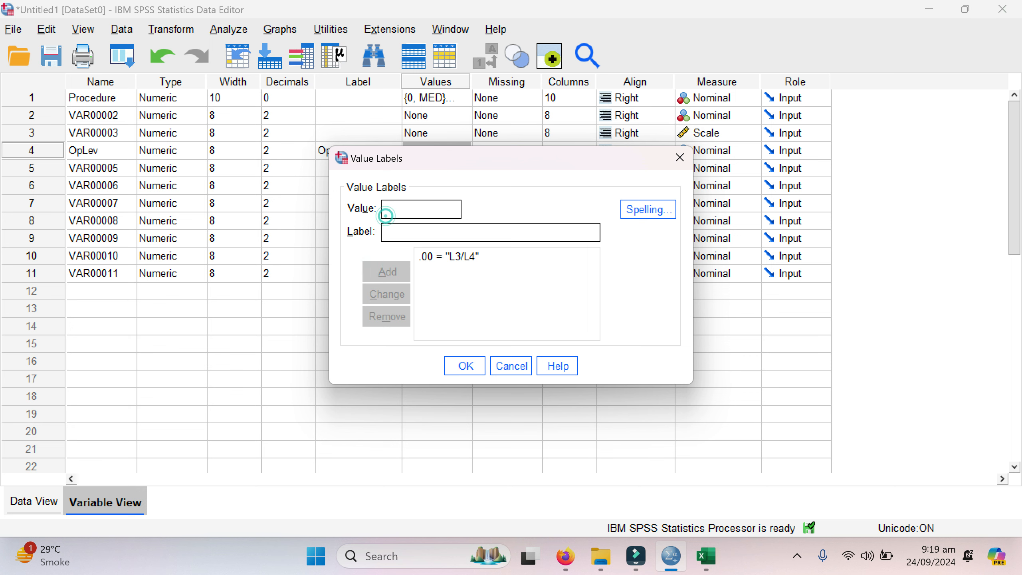
Add an OpLev value label that defines 1 as L4/L5.
{"action": "type", "text": "1"}
{"action": "left_click", "coordinate": [384, 232]}
{"action": "type", "text": "L"}
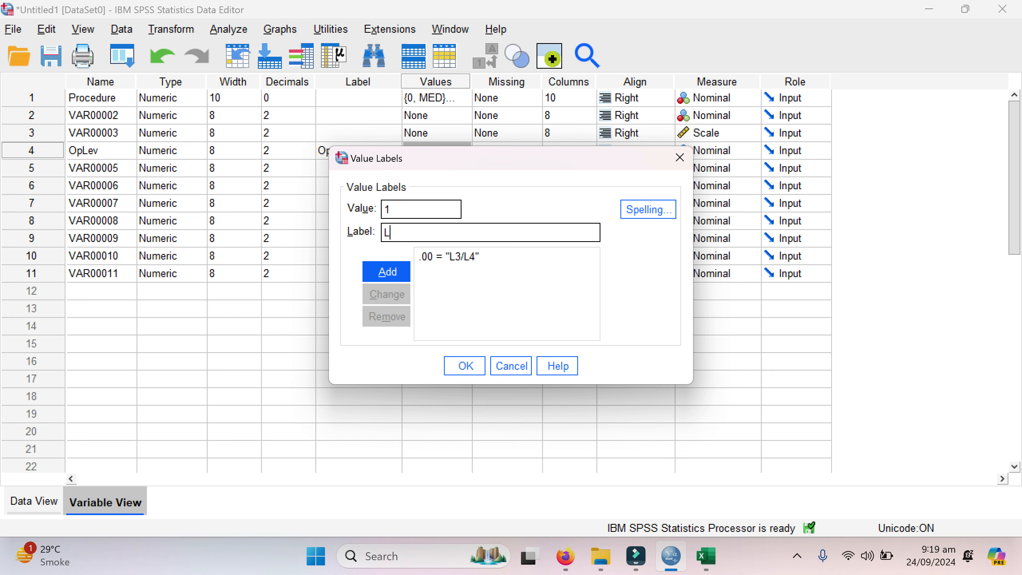
{"action": "type", "text": "4/L5"}
{"action": "left_click", "coordinate": [379, 270]}
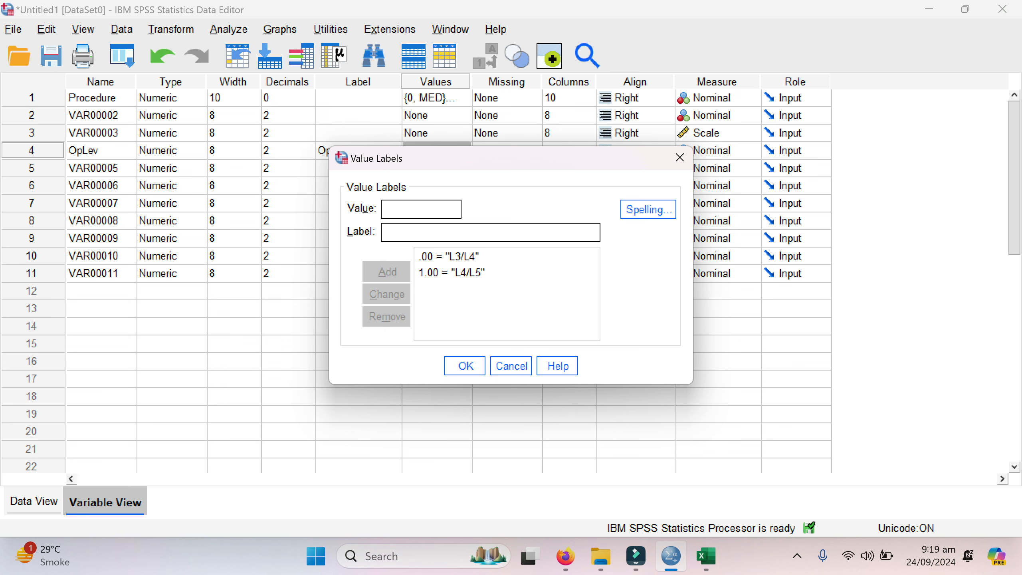
Add an OpLev value label that defines 2 as L5/S1 and apply the labels.
{"action": "type", "text": "2"}
{"action": "left_click", "coordinate": [384, 232]}
{"action": "type", "text": "L5/S1"}
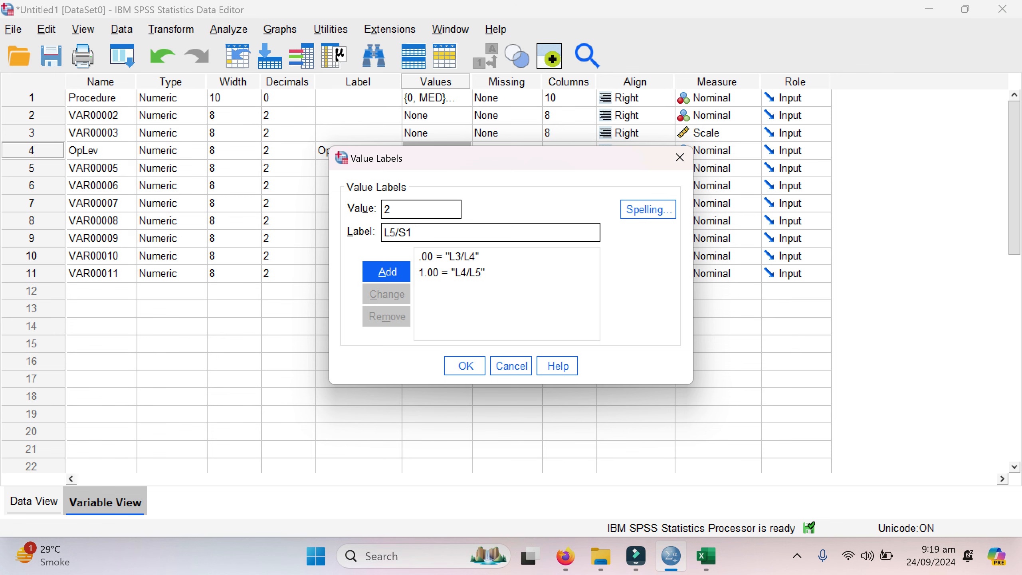
{"action": "left_click", "coordinate": [370, 275]}
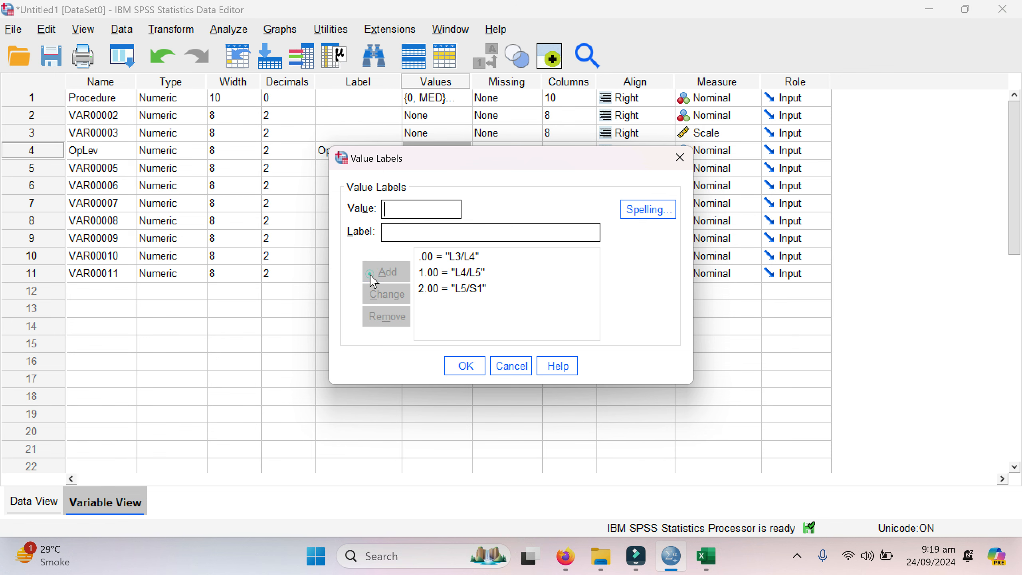
{"action": "left_click", "coordinate": [475, 368]}
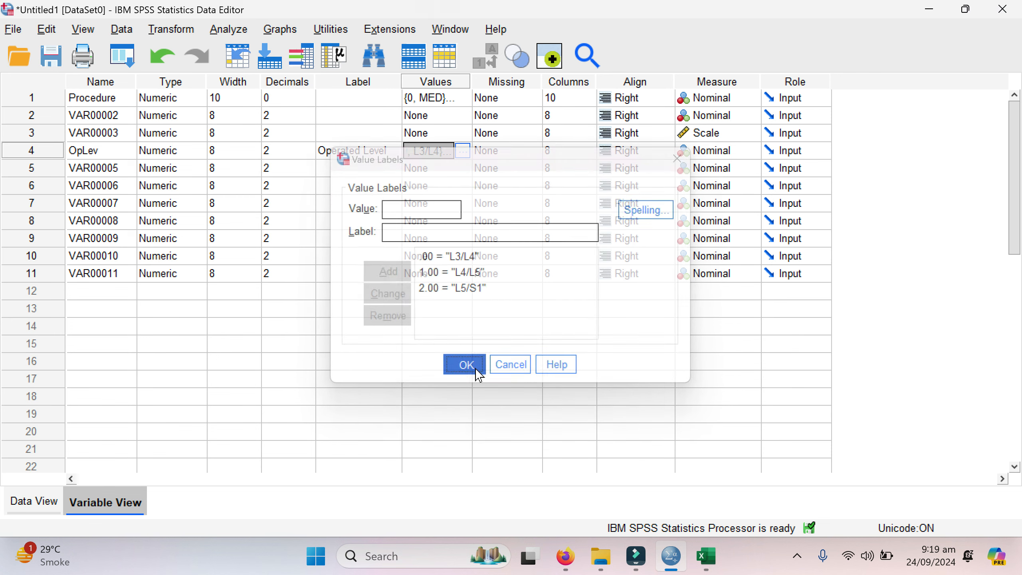
Set the OpLev variable's Decimals to 0 and check its values in Data View.
{"action": "left_click", "coordinate": [277, 151]}
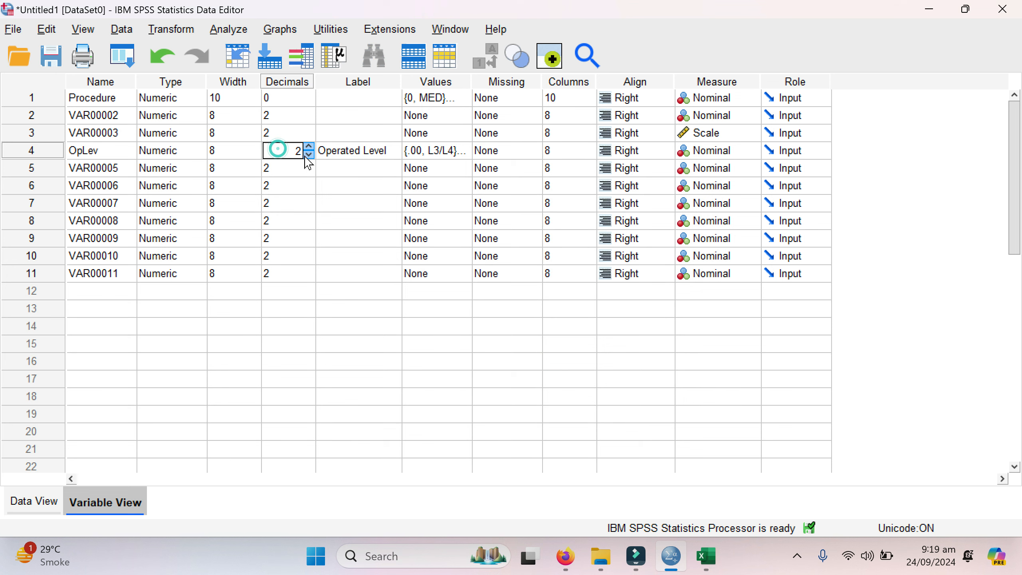
{"action": "left_click", "coordinate": [309, 154]}
{"action": "left_click", "coordinate": [309, 154]}
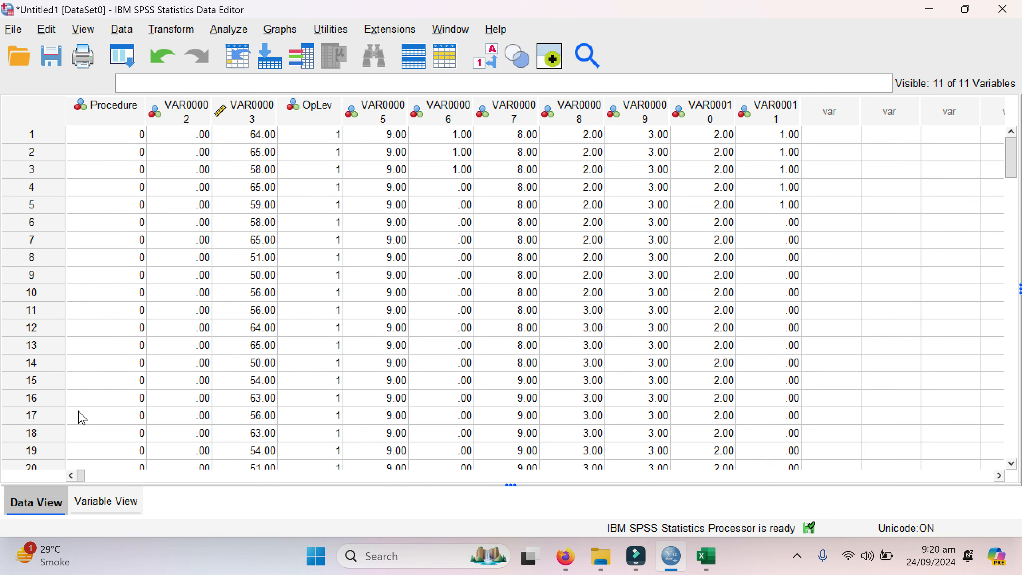
Rename the second variable as Gender in Variable View.
{"action": "left_click", "coordinate": [95, 499]}
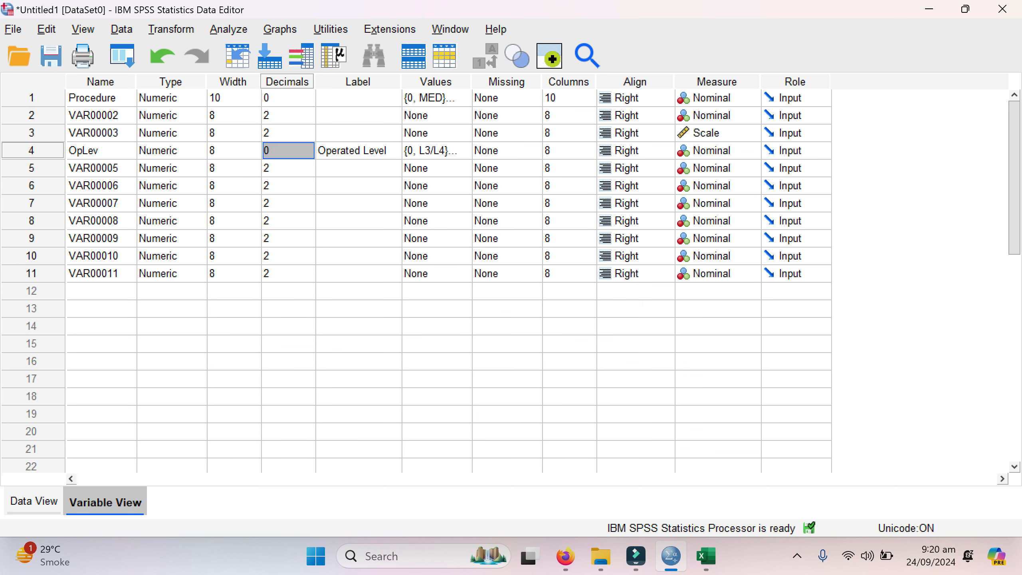
{"action": "left_click", "coordinate": [84, 117]}
{"action": "key", "text": "shift+Home"}
{"action": "type", "text": "Gender"}
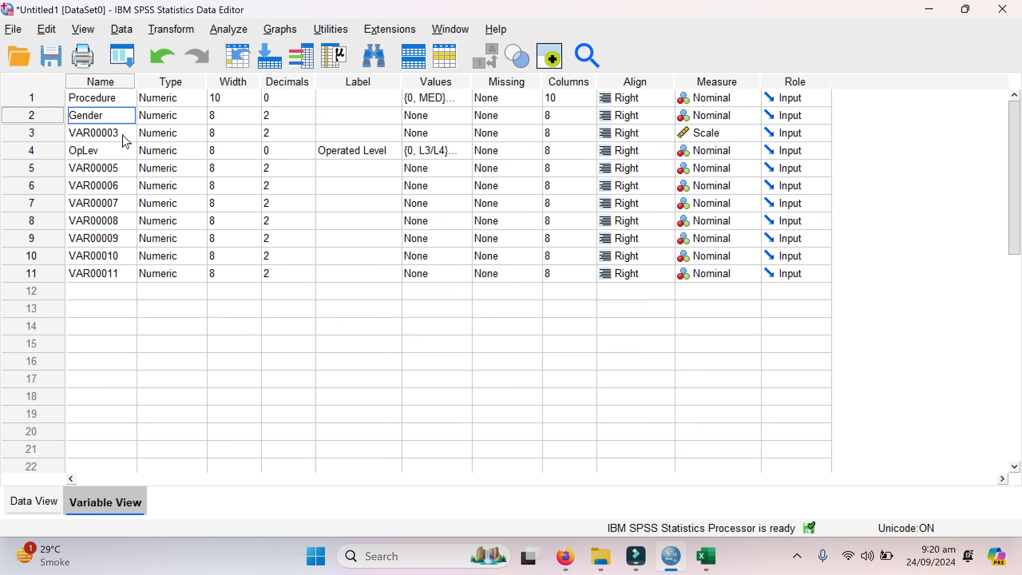
Set the Gender variable's Decimals to 0.
{"action": "left_click", "coordinate": [275, 118]}
{"action": "left_click", "coordinate": [308, 119]}
{"action": "left_click", "coordinate": [309, 119]}
{"action": "left_click", "coordinate": [308, 119]}
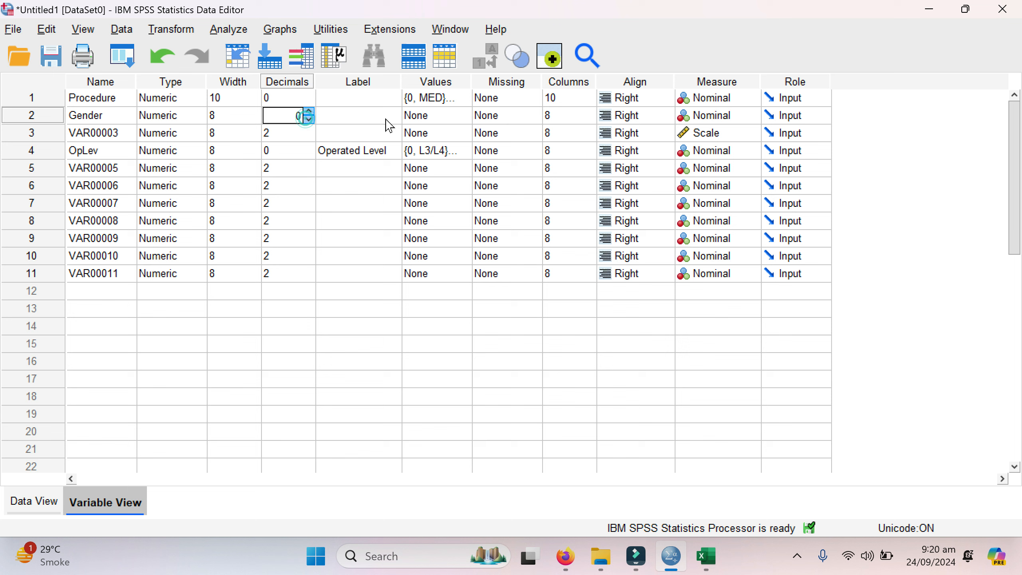
Add a Gender value label that defines 0 as Male.
{"action": "left_click", "coordinate": [438, 119]}
{"action": "left_click", "coordinate": [461, 116]}
{"action": "type", "text": "o"}
{"action": "key", "text": "BackSpace"}
{"action": "type", "text": "0"}
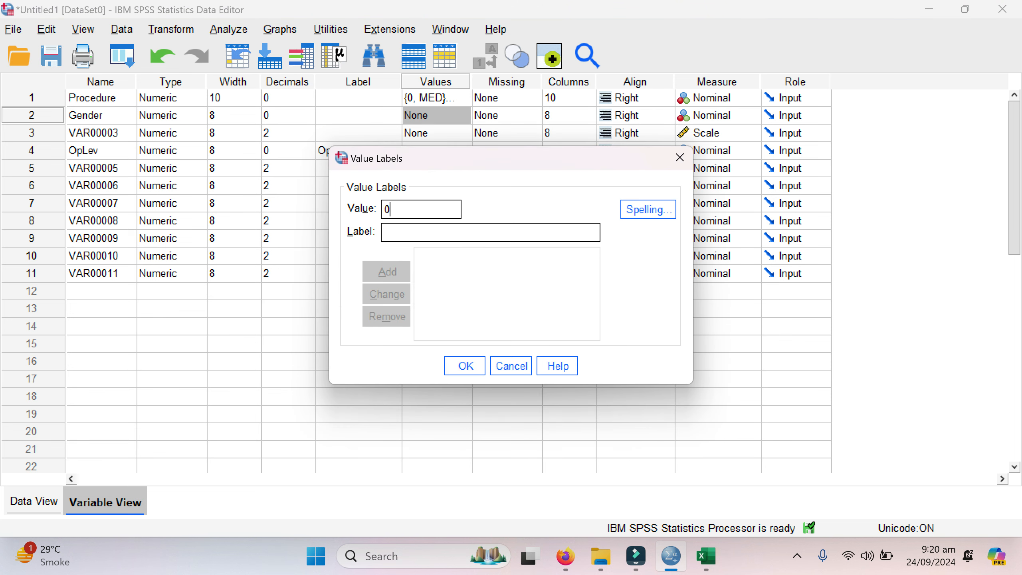
{"action": "left_click", "coordinate": [399, 232]}
{"action": "type", "text": "Male"}
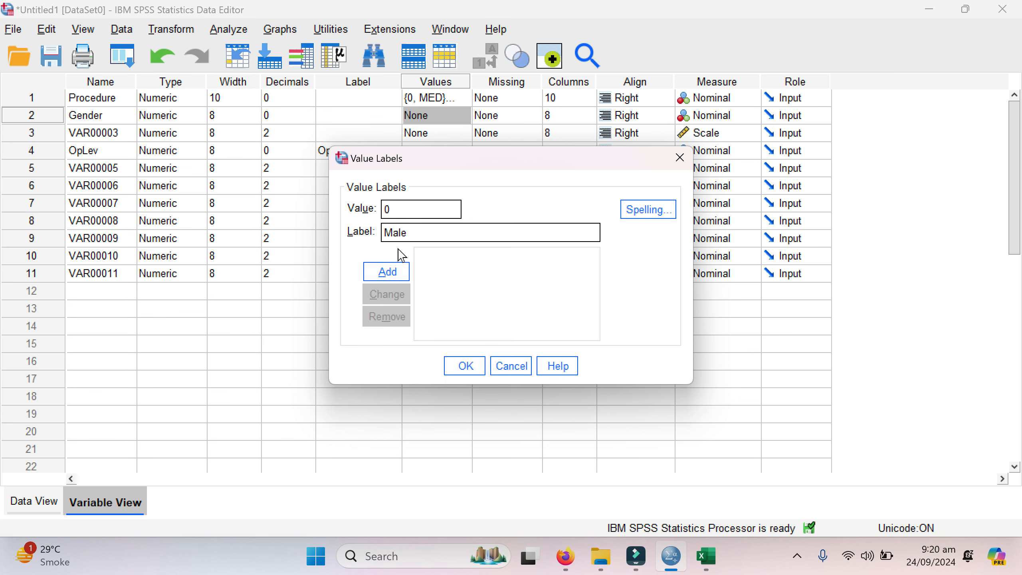
{"action": "left_click", "coordinate": [387, 272]}
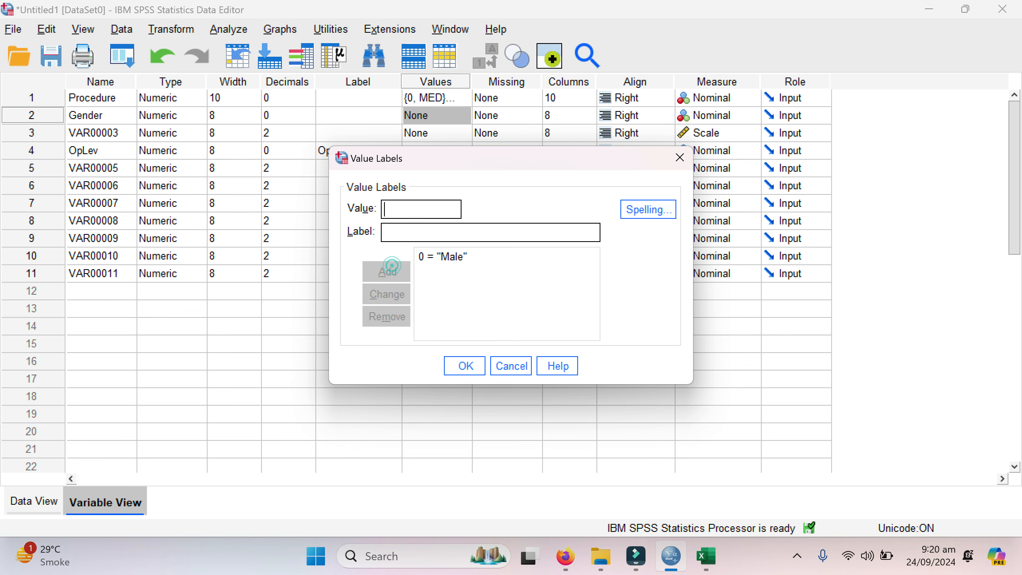
Add a Gender value label that defines 1 as Female and apply the labels.
{"action": "type", "text": "1"}
{"action": "left_click", "coordinate": [397, 234]}
{"action": "type", "text": "Female"}
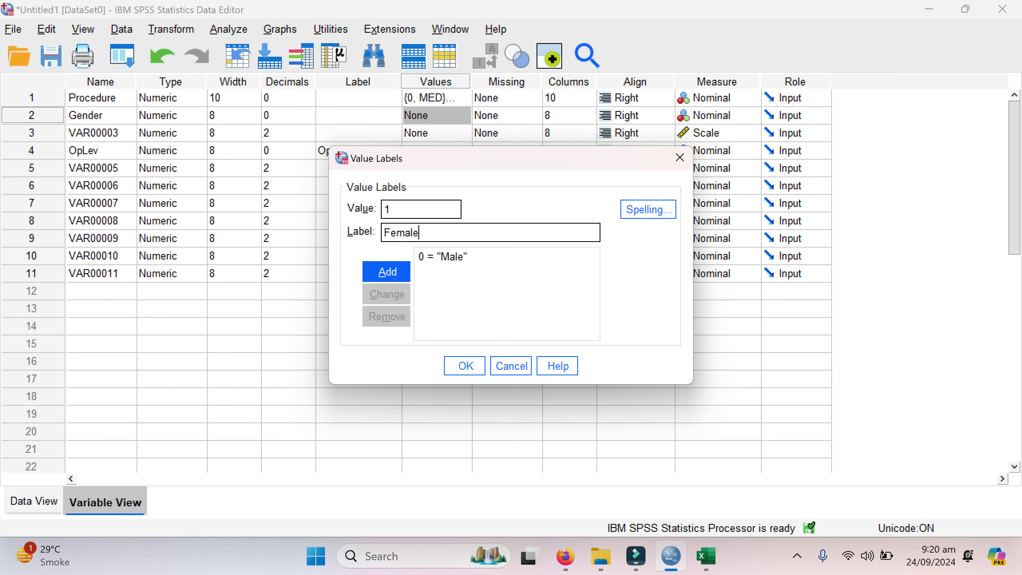
{"action": "left_click", "coordinate": [374, 273]}
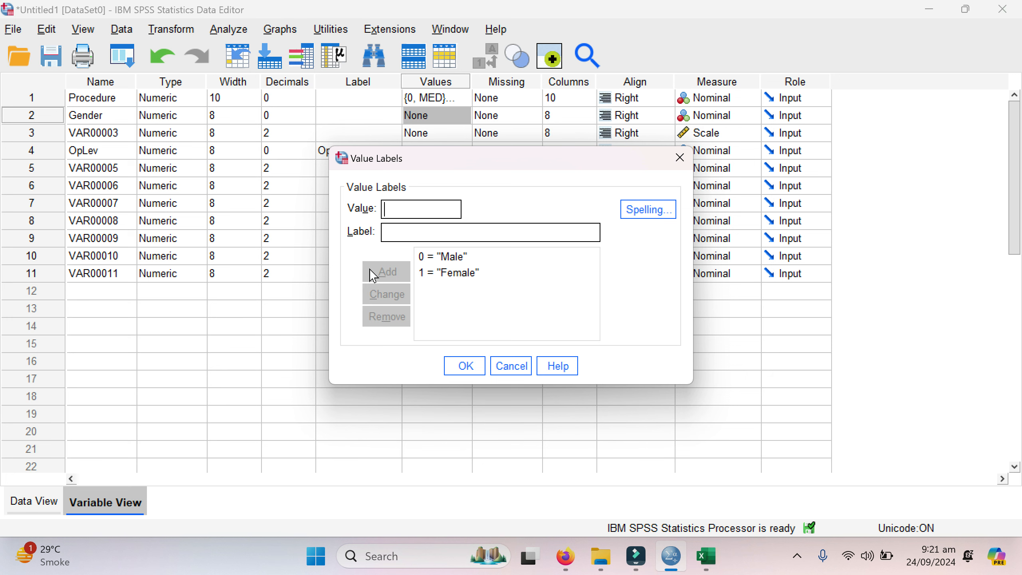
{"action": "left_click", "coordinate": [461, 368]}
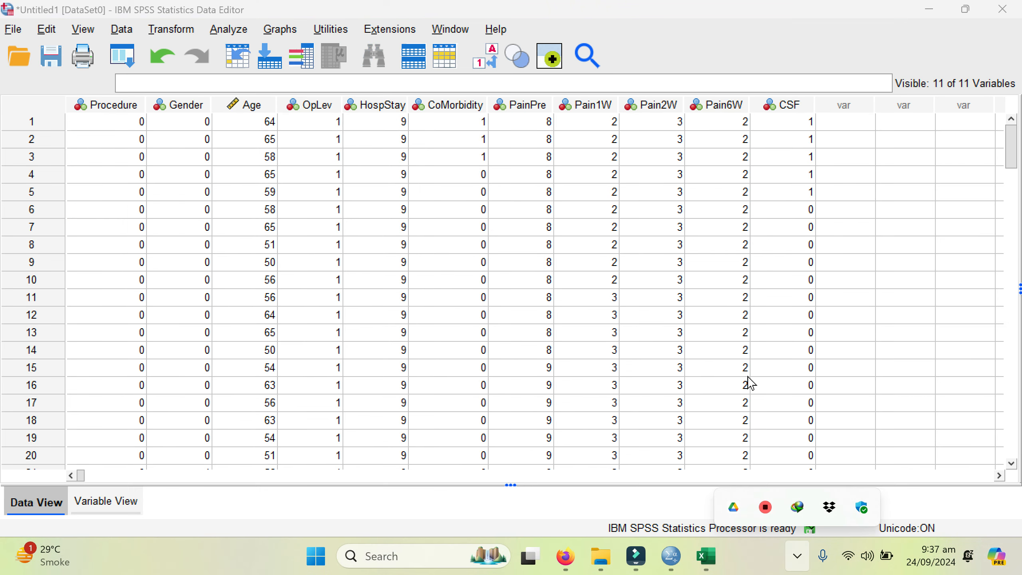
Start saving the dataset and choose the Desktop folder as its location.
{"action": "left_click", "coordinate": [700, 25]}
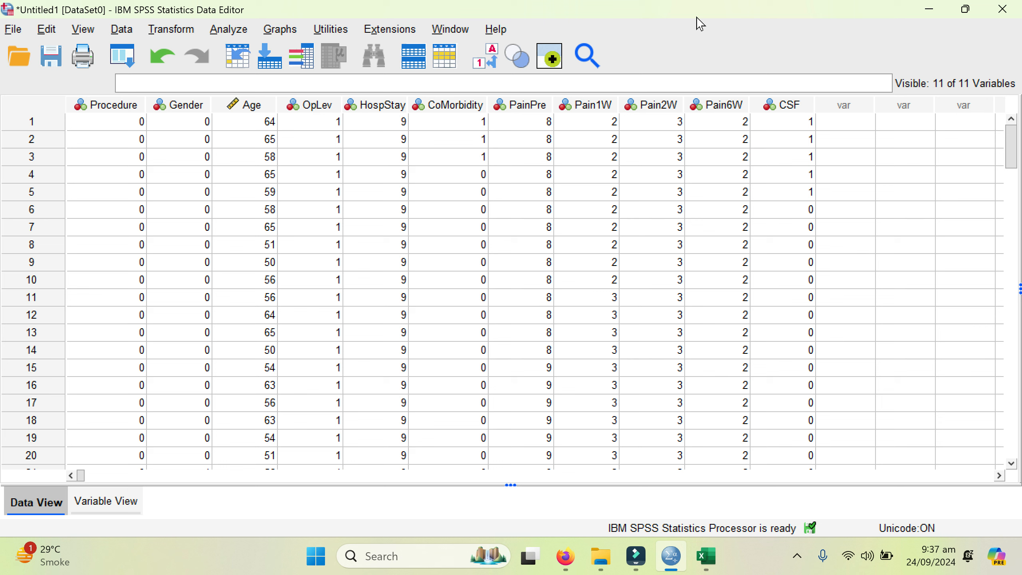
{"action": "left_click", "coordinate": [16, 32]}
{"action": "left_click", "coordinate": [37, 133]}
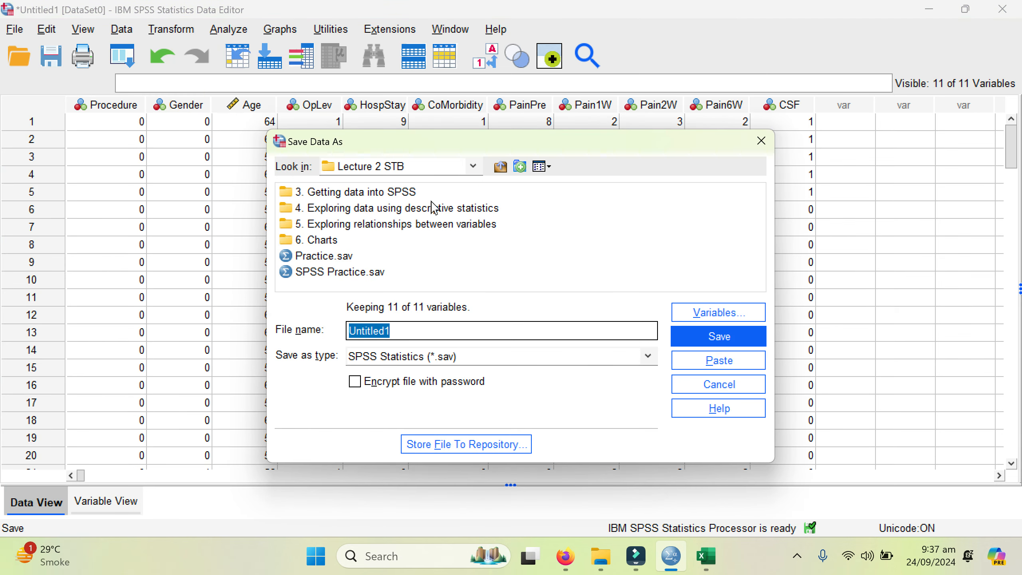
{"action": "left_click", "coordinate": [476, 168]}
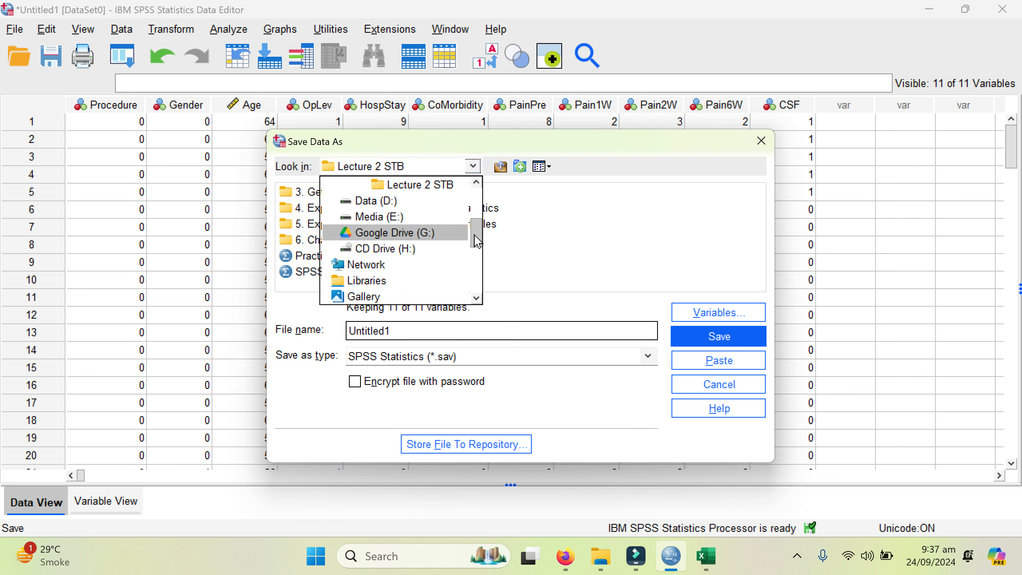
{"action": "scroll", "coordinate": [477, 241], "scroll_direction": "up", "scroll_amount": 3}
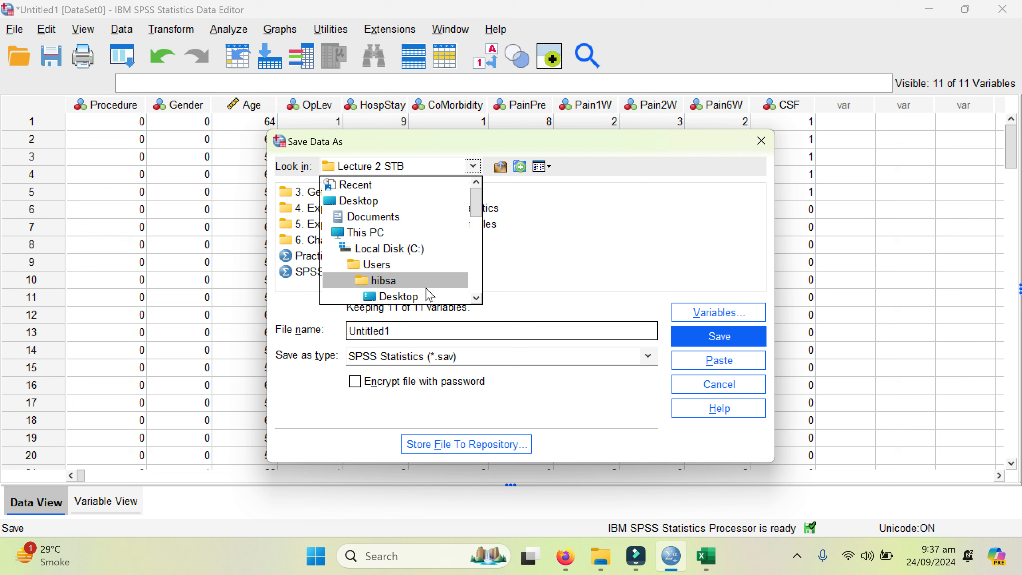
{"action": "left_click", "coordinate": [418, 298]}
Name the data file Practice SPSS and save it in SPSS Statistics (*.sav) format.
{"action": "left_click_drag", "start_coordinate": [392, 330], "coordinate": [380, 331]}
{"action": "left_click", "coordinate": [381, 330]}
{"action": "key", "text": "BackSpace"}
{"action": "key", "text": "BackSpace"}
{"action": "key", "text": "BackSpace"}
{"action": "key", "text": "BackSpace"}
{"action": "key", "text": "BackSpace"}
{"action": "key", "text": "BackSpace"}
{"action": "key", "text": "BackSpace"}
{"action": "key", "text": "BackSpace"}
{"action": "key", "text": "BackSpace"}
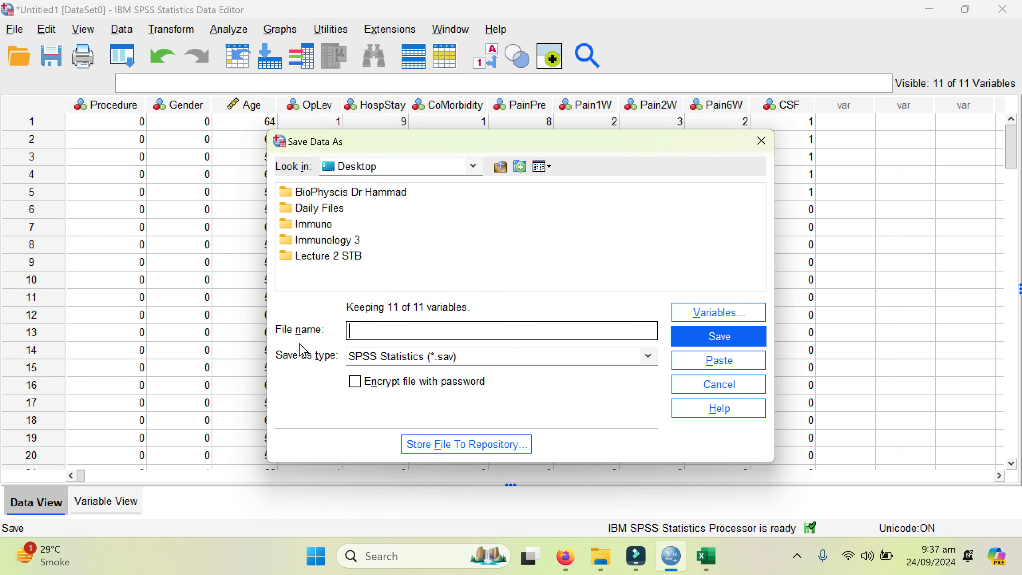
{"action": "type", "text": "Practice SPSS"}
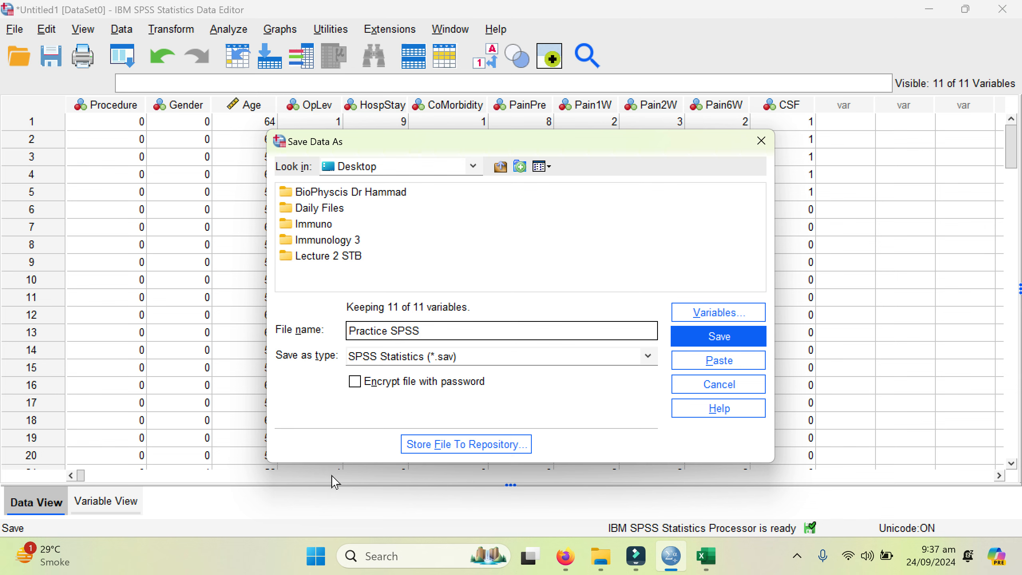
{"action": "left_click", "coordinate": [695, 344]}
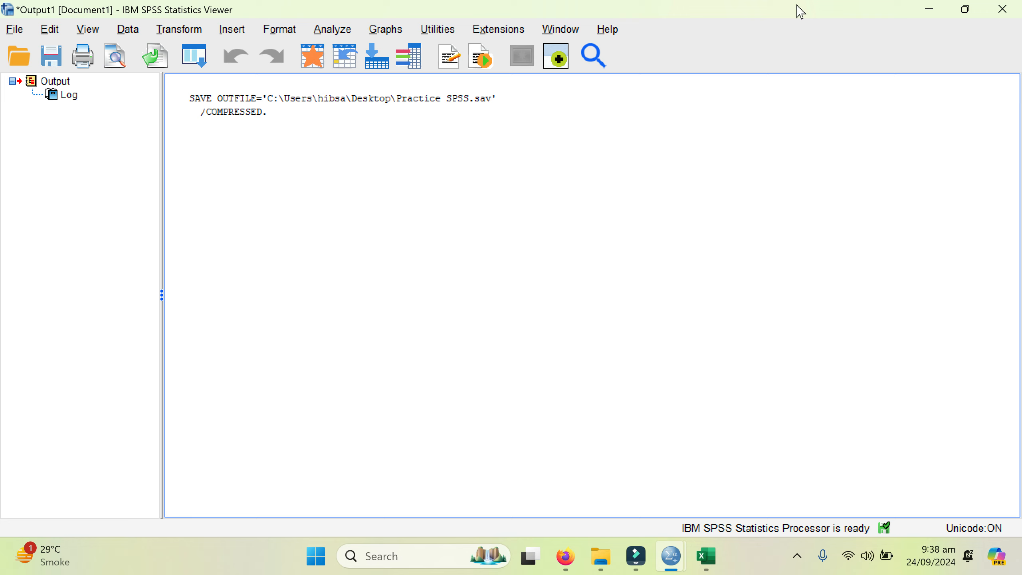
Close the output viewer without saving its contents, and check for the Practice SPSS file on the desktop before returning to the dataset.
{"action": "left_click", "coordinate": [1003, 9]}
{"action": "left_click", "coordinate": [519, 301]}
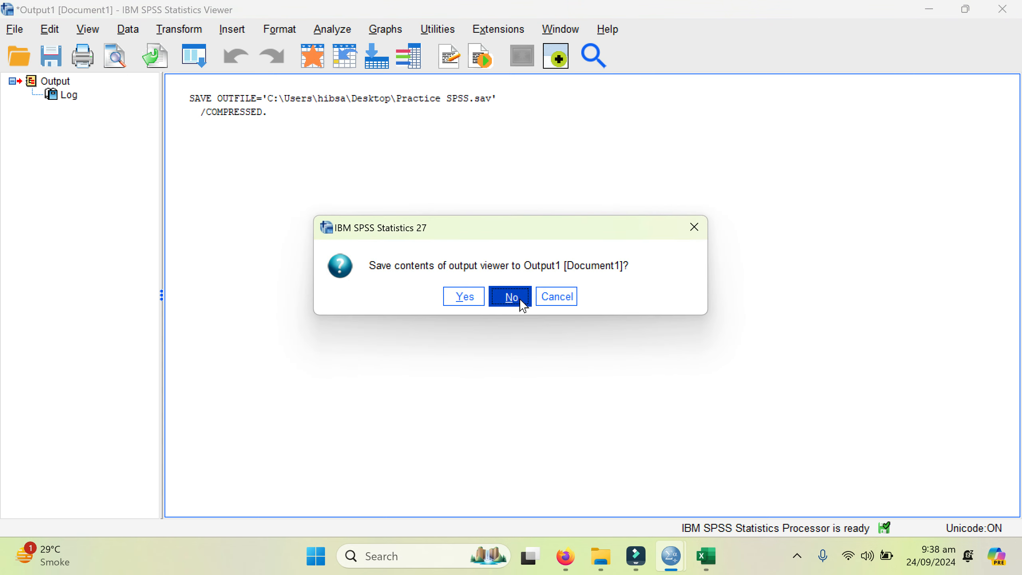
{"action": "left_click", "coordinate": [930, 9]}
{"action": "left_click", "coordinate": [937, 15]}
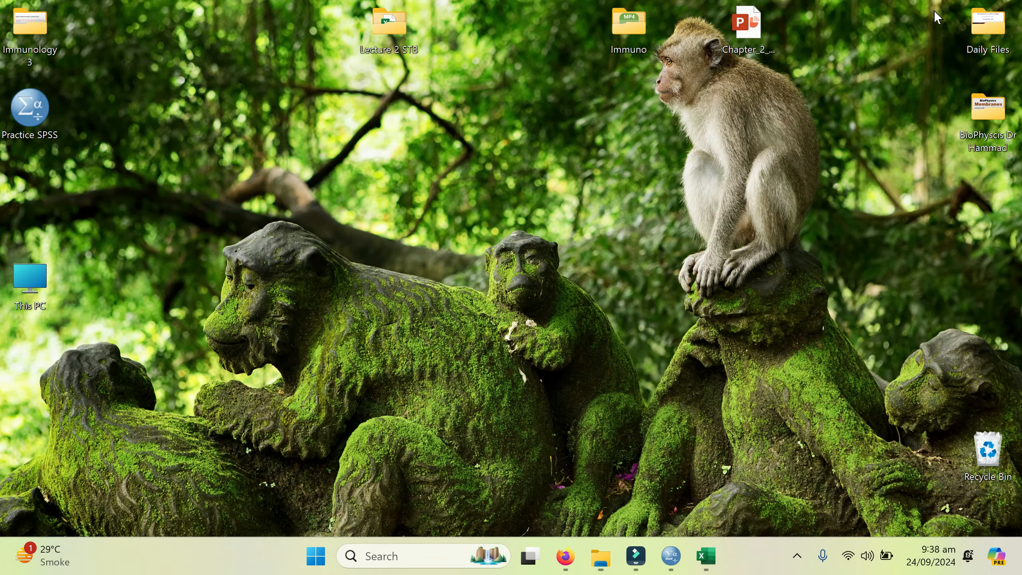
{"action": "left_click", "coordinate": [32, 121]}
{"action": "left_click", "coordinate": [672, 557]}
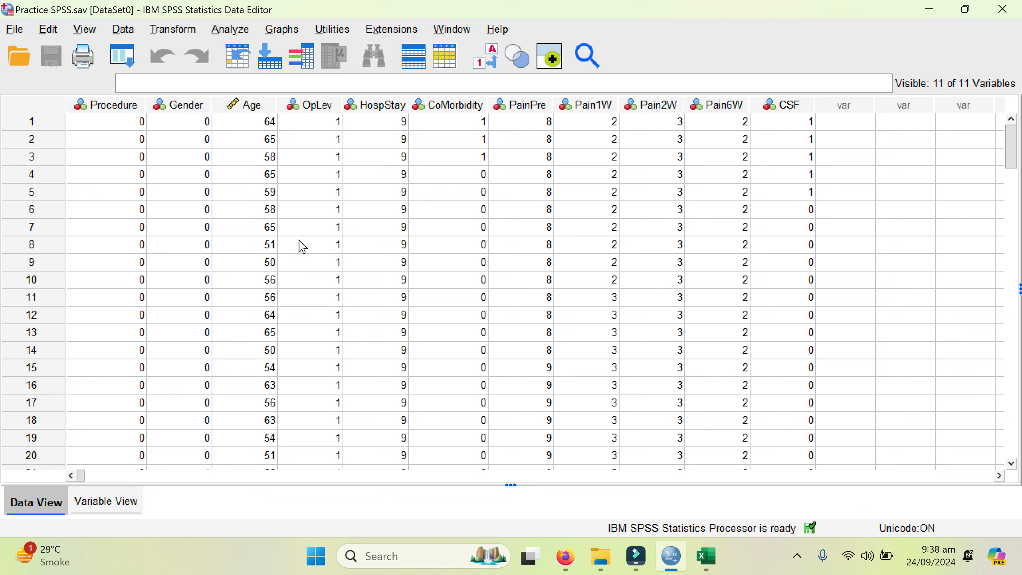
{"action": "left_click", "coordinate": [15, 29]}
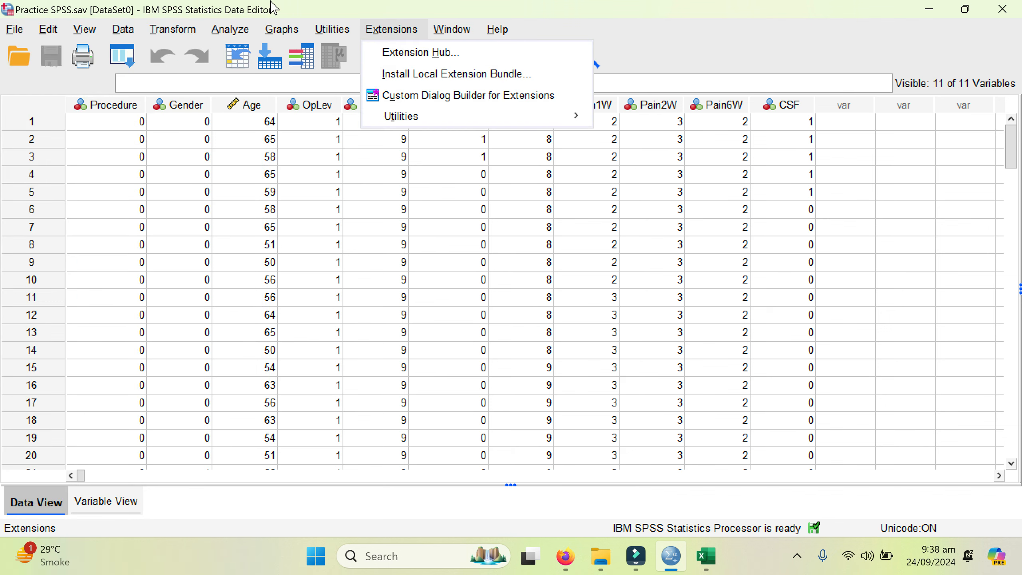
{"action": "mouse_move", "coordinate": [50, 33]}
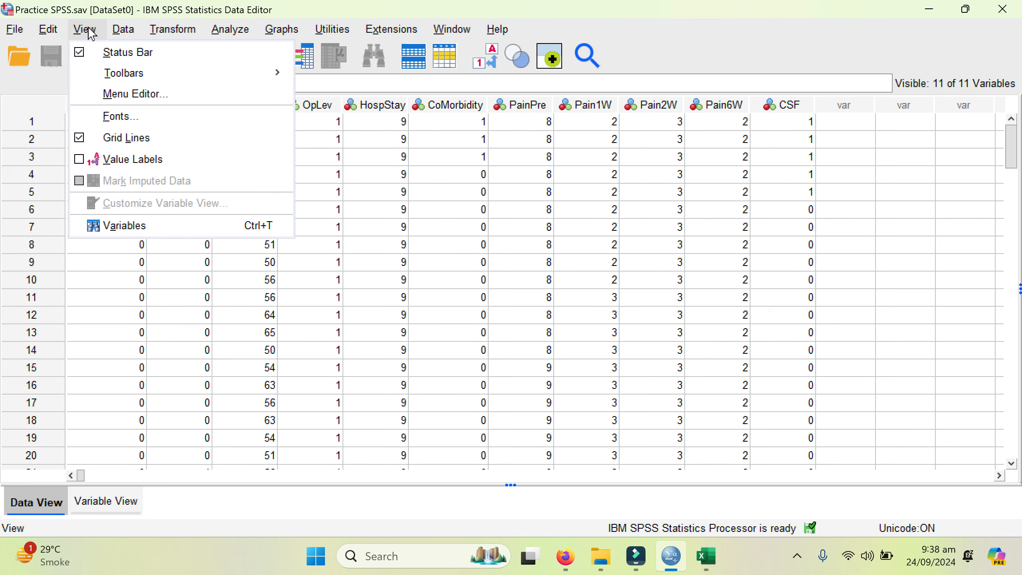
{"action": "mouse_move", "coordinate": [134, 37]}
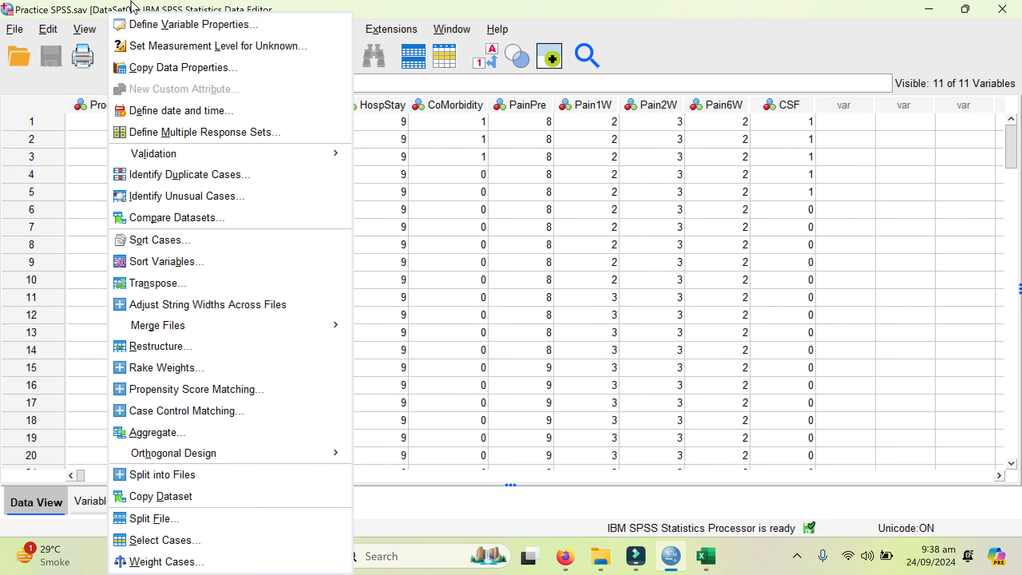
{"action": "left_click", "coordinate": [213, 5]}
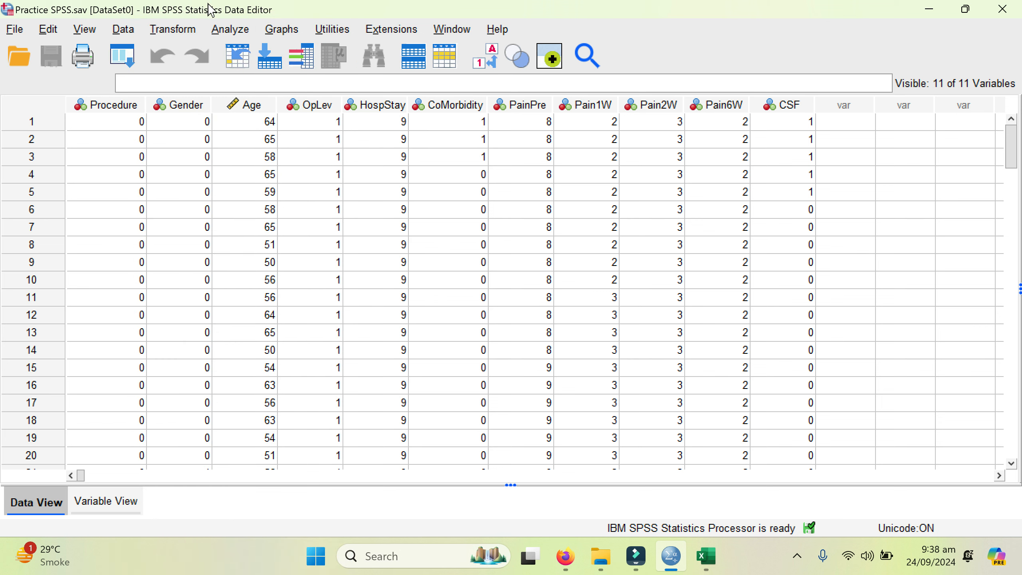
{"action": "left_click", "coordinate": [169, 33]}
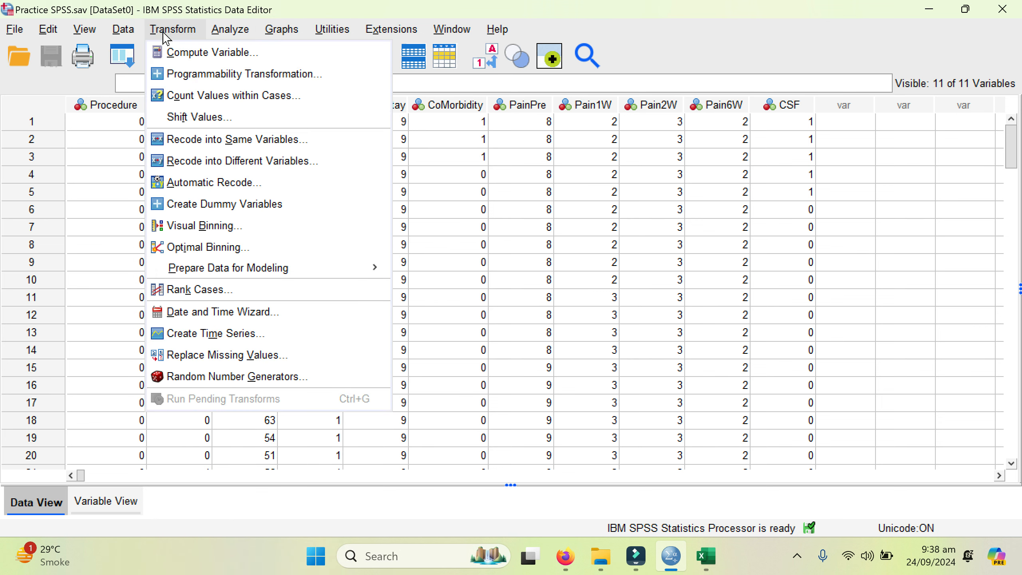
{"action": "mouse_move", "coordinate": [230, 33]}
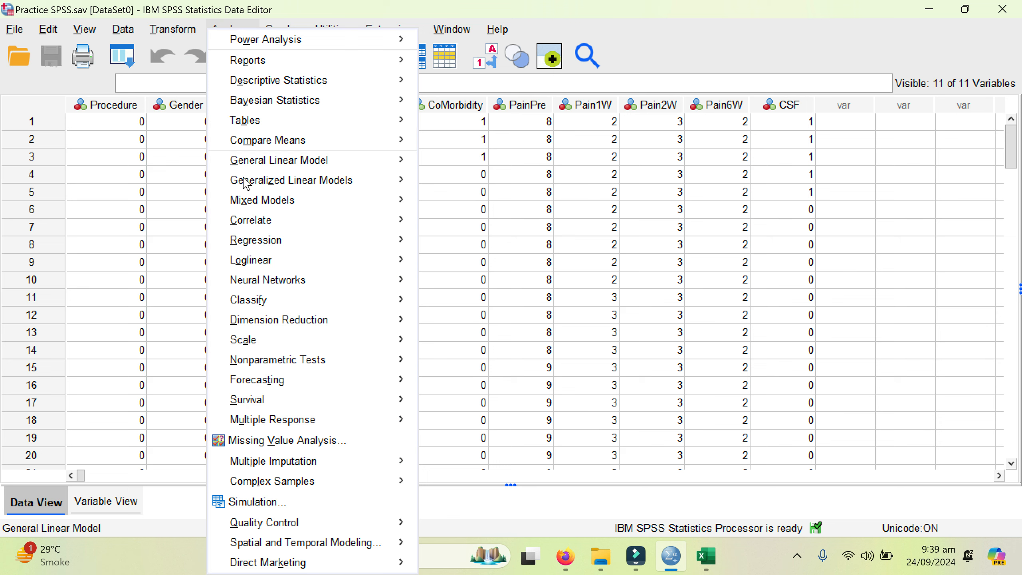
{"action": "mouse_move", "coordinate": [243, 542]}
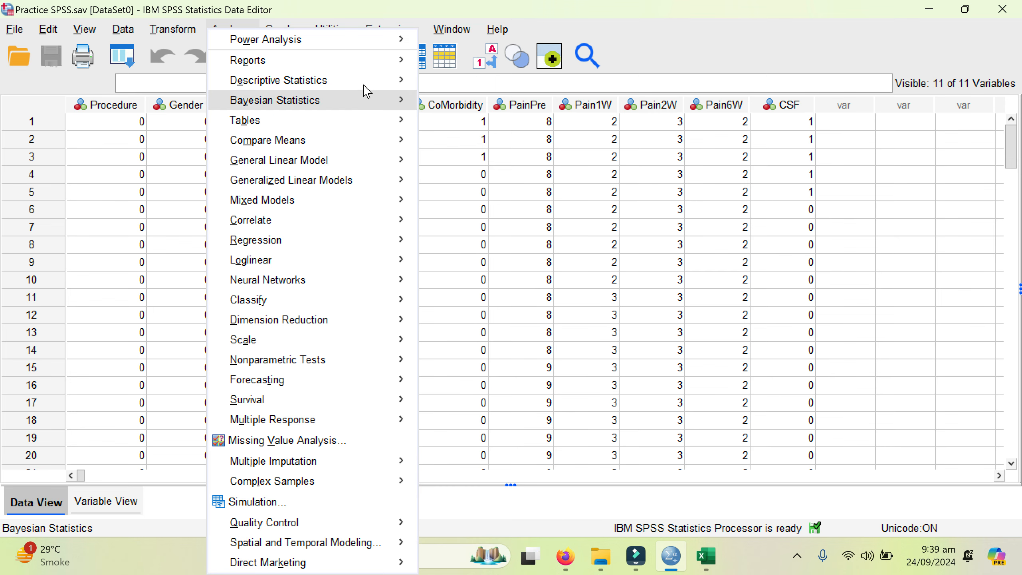
{"action": "left_click", "coordinate": [379, 10]}
{"action": "left_click", "coordinate": [325, 29]}
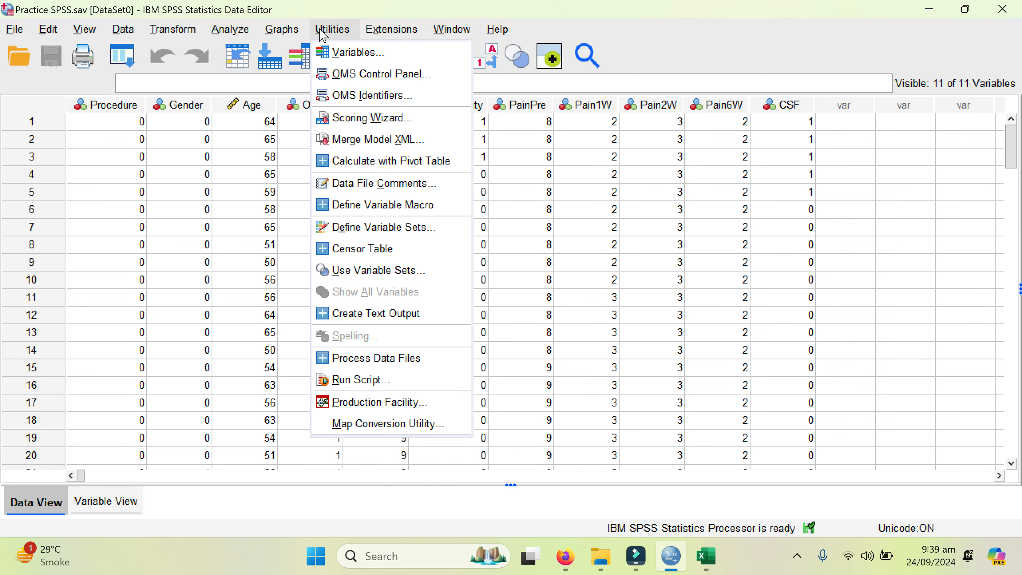
{"action": "left_click", "coordinate": [700, 10]}
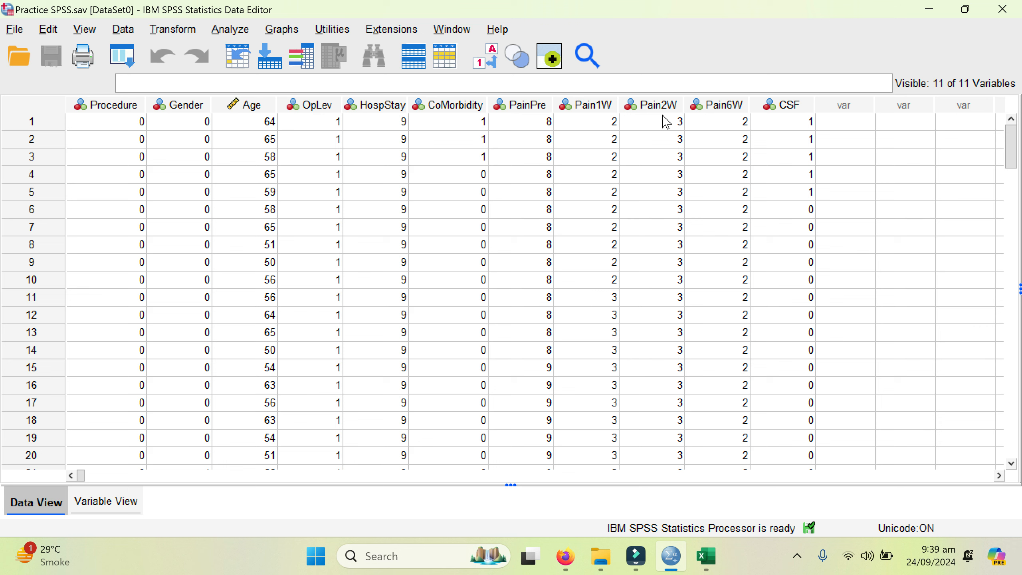
Open the Chart Builder and examine its basic elements, groups/point ID and titles/footnotes options before returning to the chart gallery.
{"action": "left_click", "coordinate": [276, 32]}
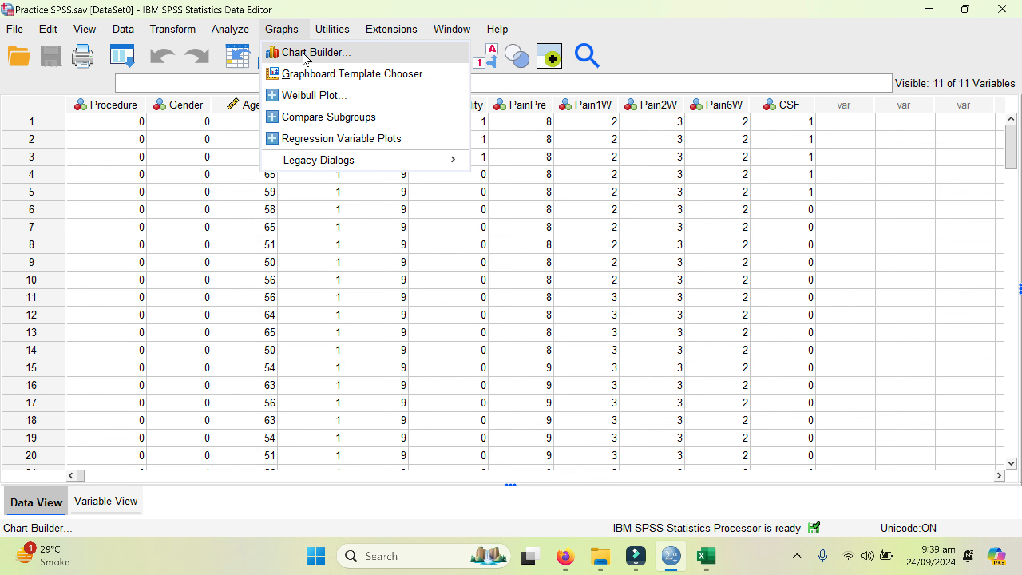
{"action": "left_click", "coordinate": [347, 60]}
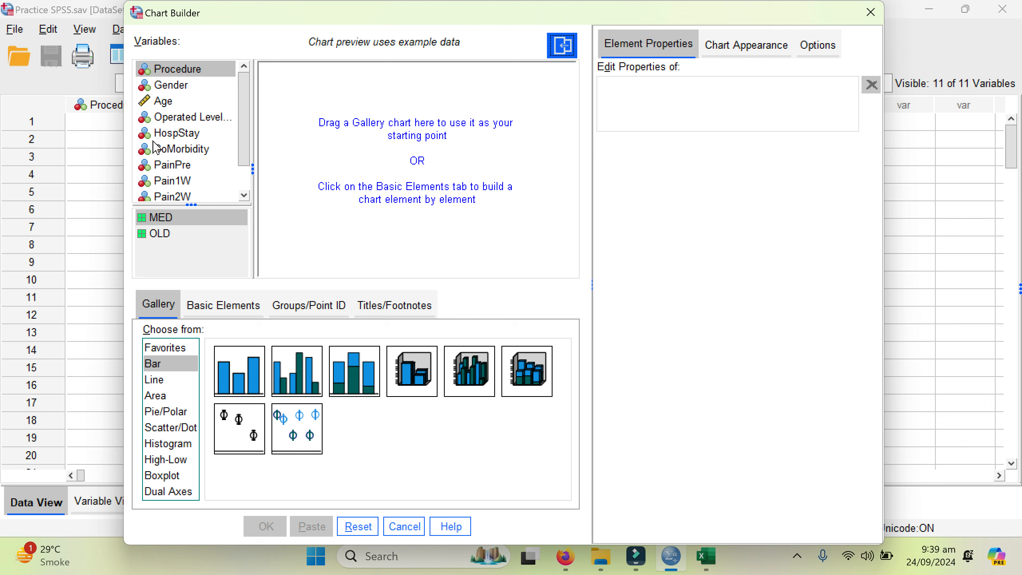
{"action": "scroll", "coordinate": [248, 144], "scroll_direction": "down", "scroll_amount": 1}
{"action": "scroll", "coordinate": [246, 133], "scroll_direction": "up", "scroll_amount": 1}
{"action": "left_click", "coordinate": [222, 308]}
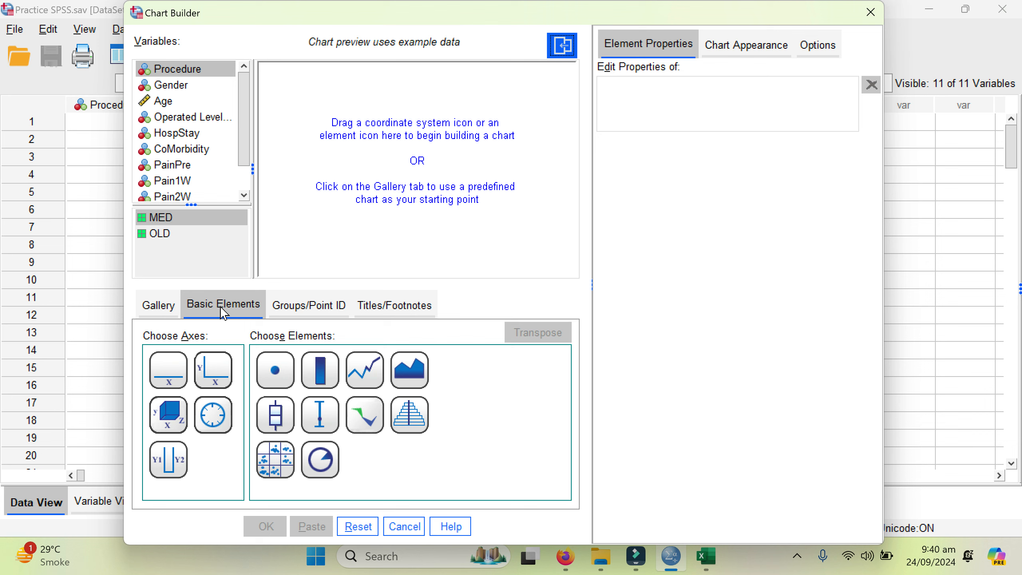
{"action": "left_click", "coordinate": [304, 305]}
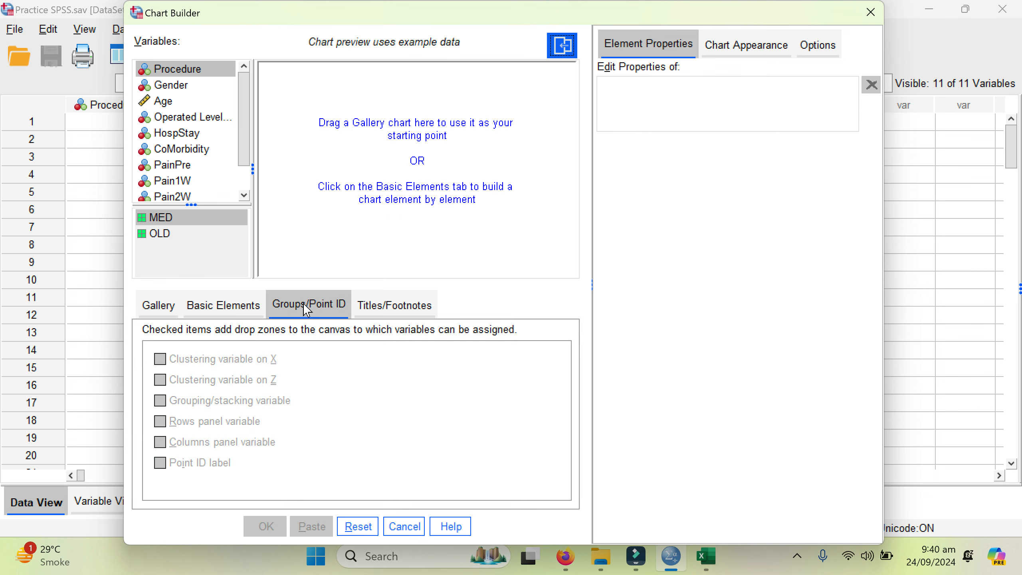
{"action": "left_click", "coordinate": [390, 314]}
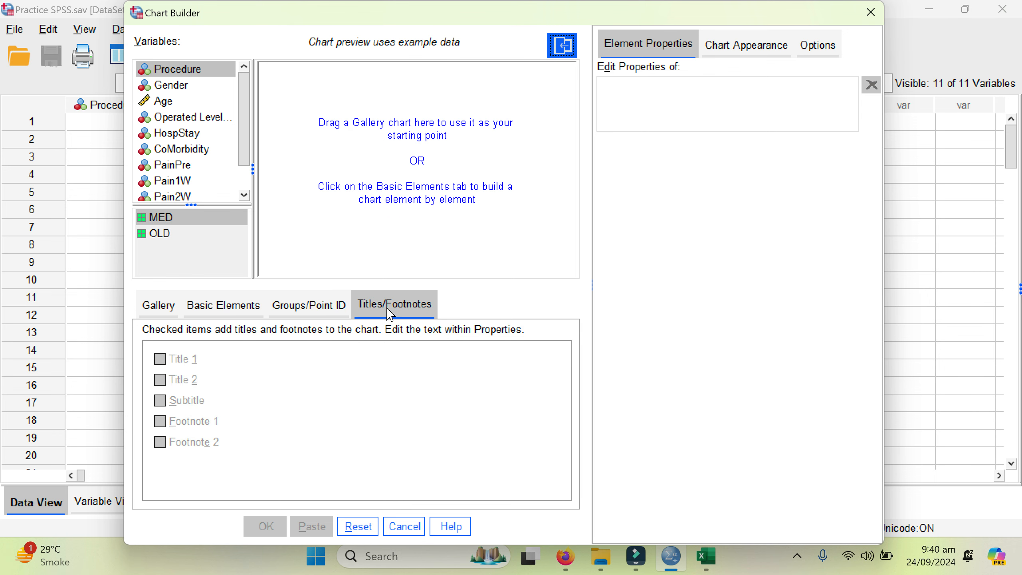
{"action": "left_click", "coordinate": [157, 308]}
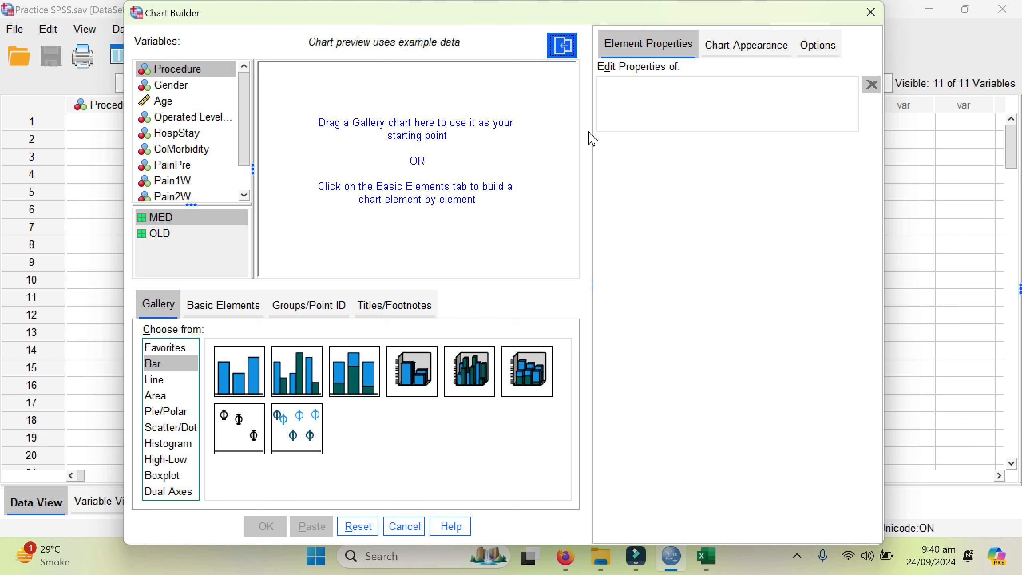
Place a pie chart on the chart preview canvas and slice it by Gender.
{"action": "left_click", "coordinate": [165, 411]}
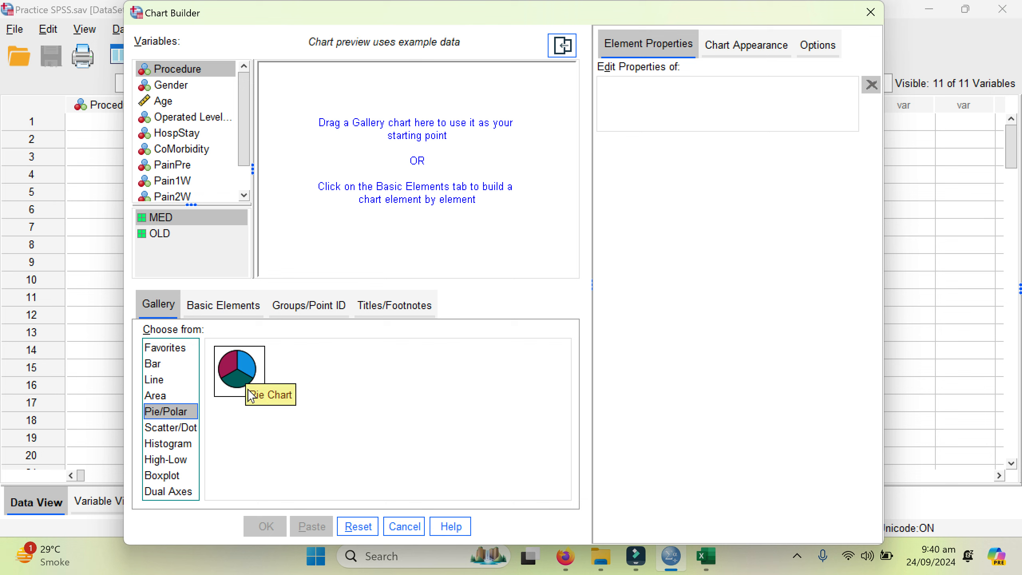
{"action": "left_click_drag", "start_coordinate": [232, 372], "coordinate": [390, 160]}
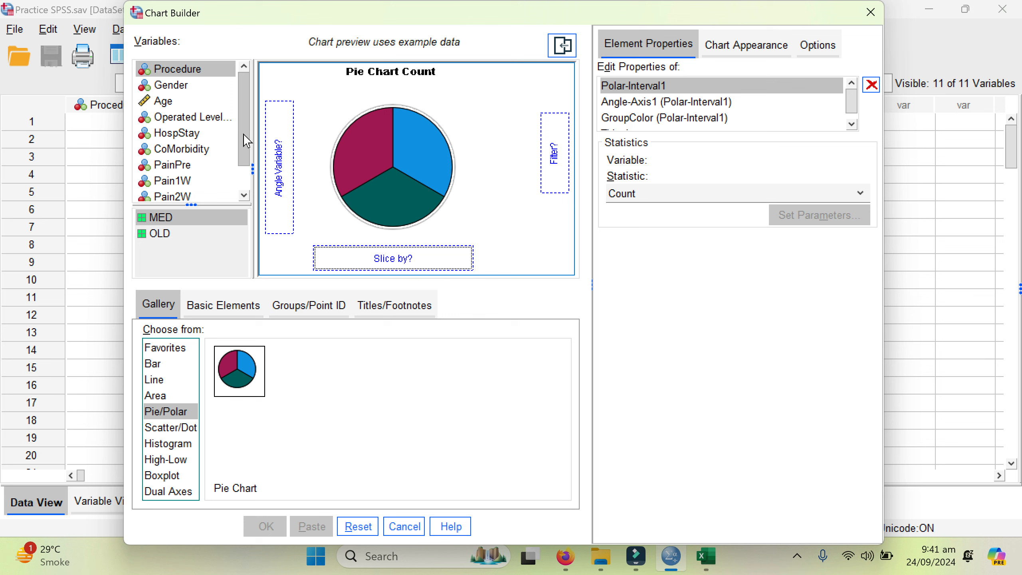
{"action": "left_click", "coordinate": [158, 86]}
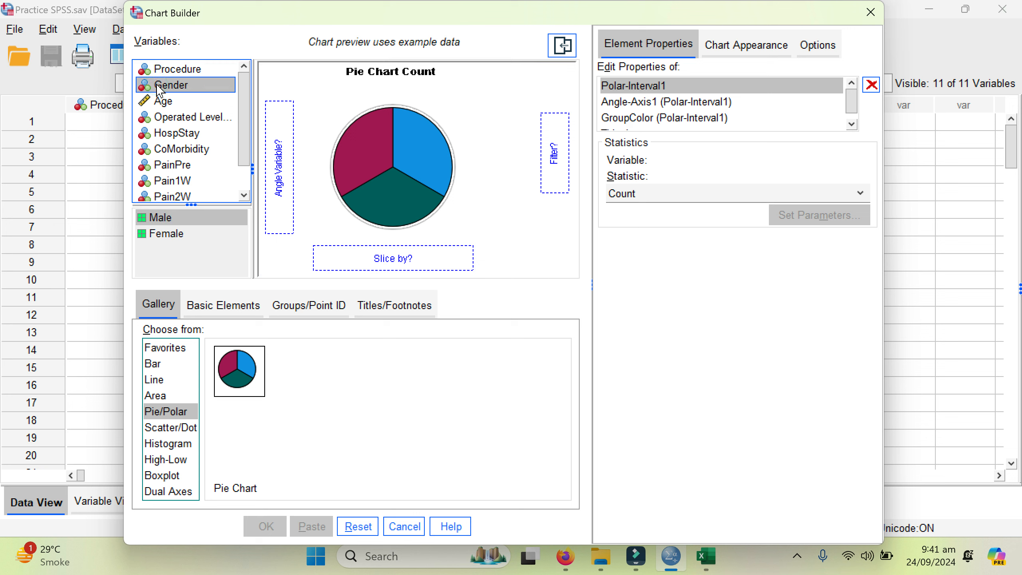
{"action": "left_click_drag", "start_coordinate": [157, 87], "coordinate": [357, 255]}
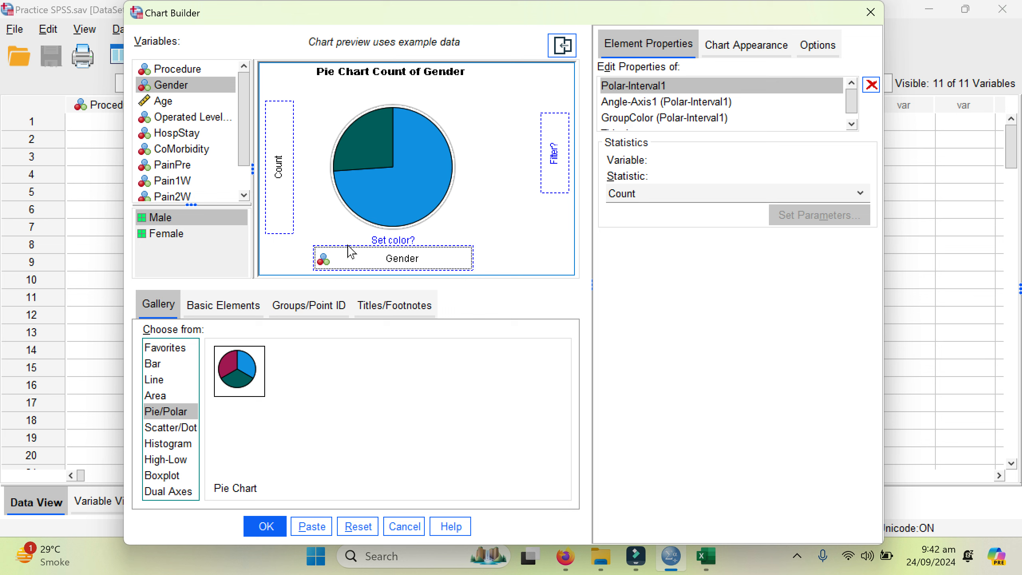
Replace Gender with HospStay as the pie's slice variable and generate the chart.
{"action": "mouse_move", "coordinate": [366, 259]}
{"action": "left_mouse_down"}
{"action": "mouse_move", "coordinate": [189, 133]}
{"action": "mouse_move", "coordinate": [324, 196]}
{"action": "mouse_move", "coordinate": [350, 262]}
{"action": "mouse_move", "coordinate": [365, 251]}
{"action": "left_mouse_up"}
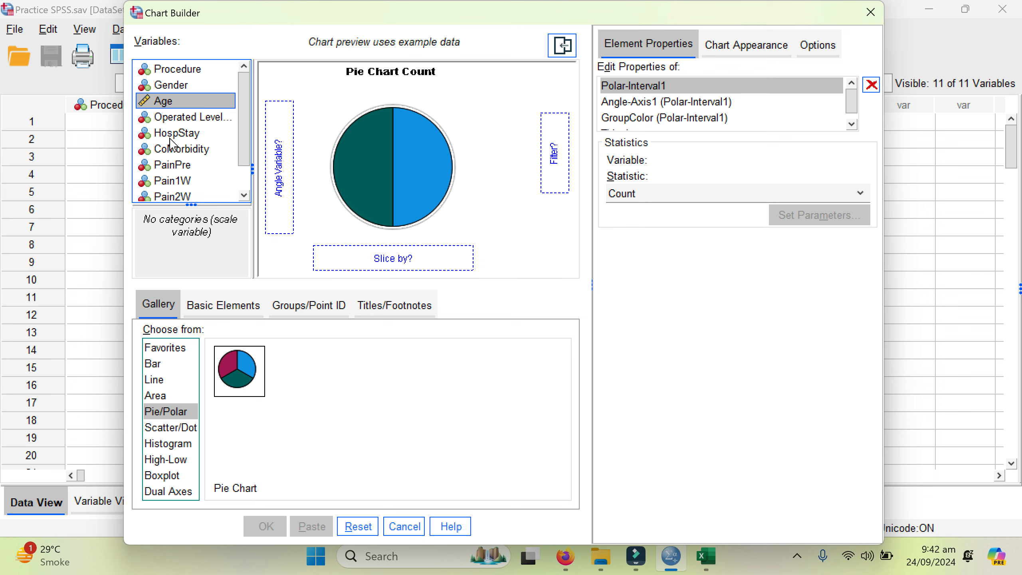
{"action": "left_click_drag", "start_coordinate": [170, 133], "coordinate": [383, 255]}
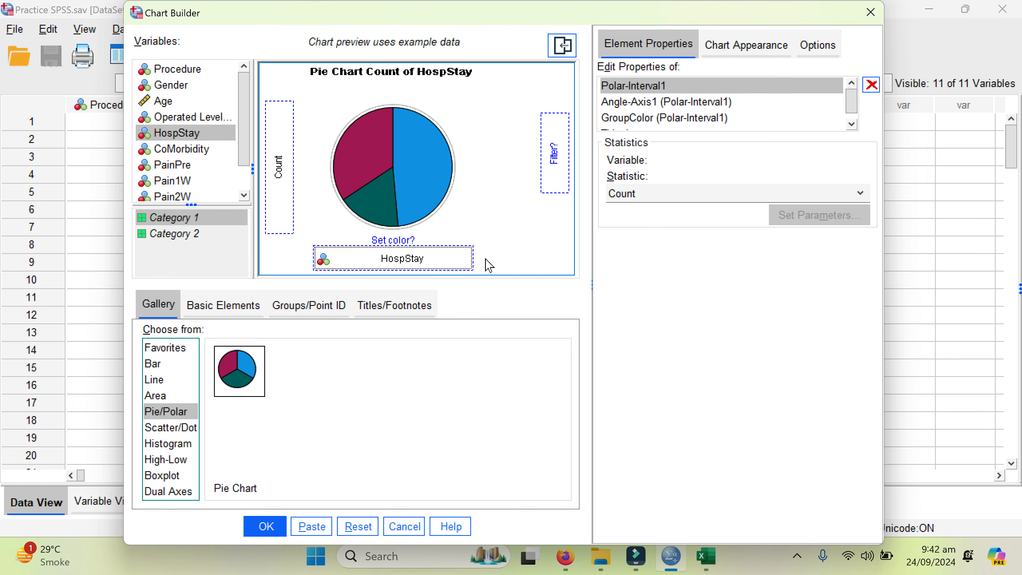
{"action": "left_click", "coordinate": [255, 526]}
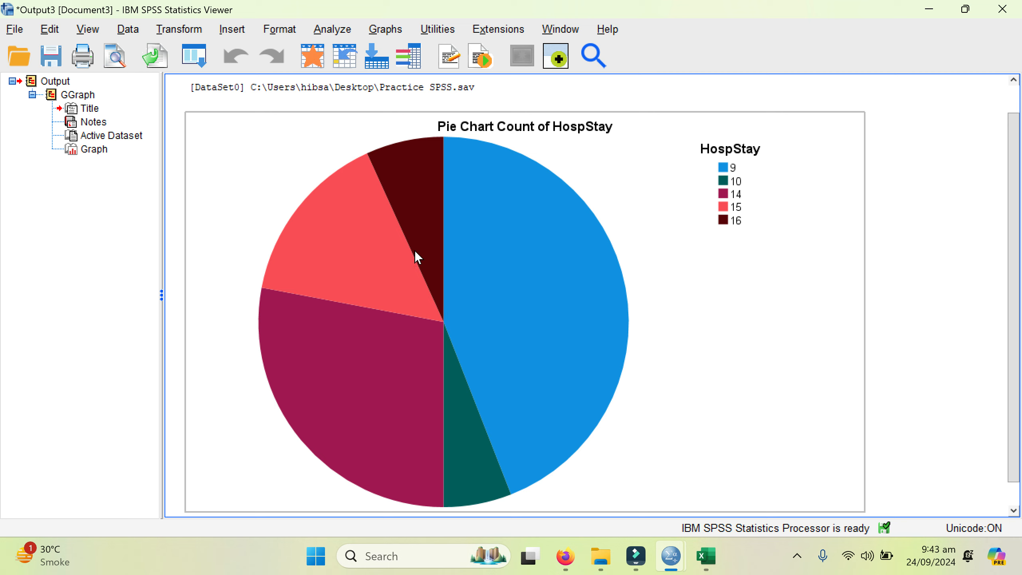
Open the HospStay pie chart in the Chart Editor, and try exploding its slices before restoring the whole pie.
{"action": "left_click", "coordinate": [703, 309]}
{"action": "double_click", "coordinate": [703, 309]}
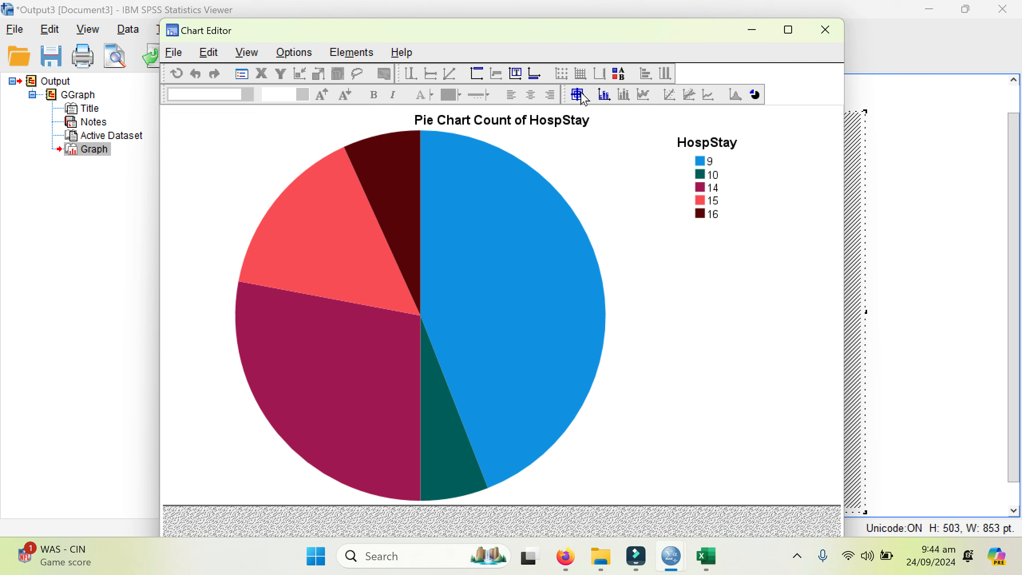
{"action": "left_click", "coordinate": [756, 101]}
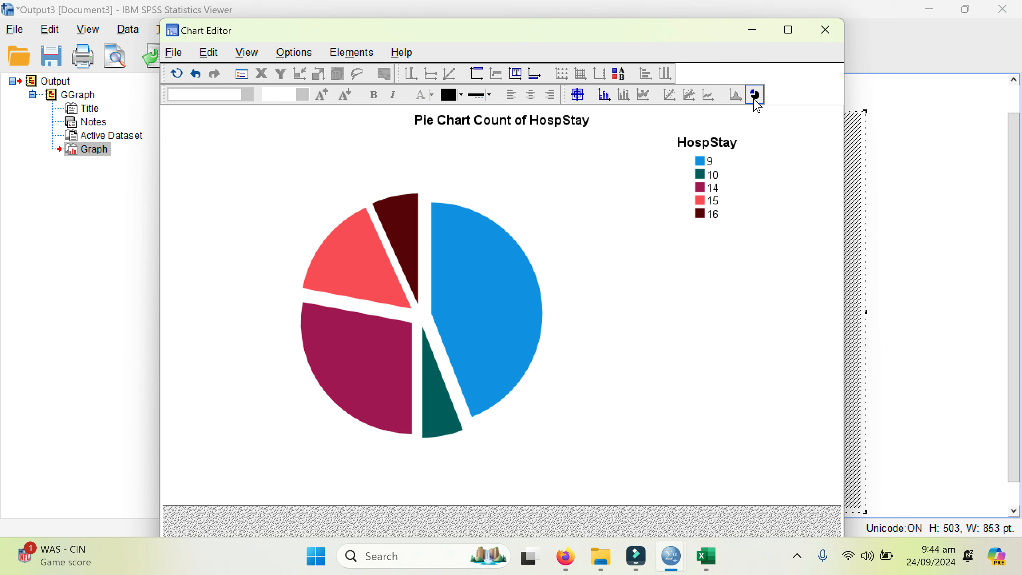
{"action": "left_click", "coordinate": [756, 101]}
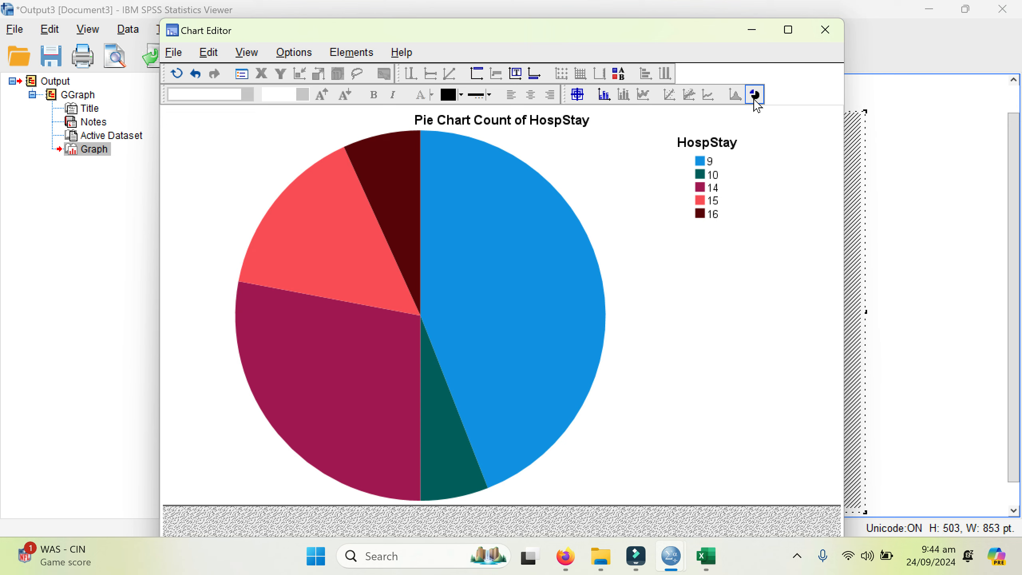
Show data labels on the slices, look through their chart size, text layout and text style properties, and hide the labels again.
{"action": "left_click", "coordinate": [606, 100]}
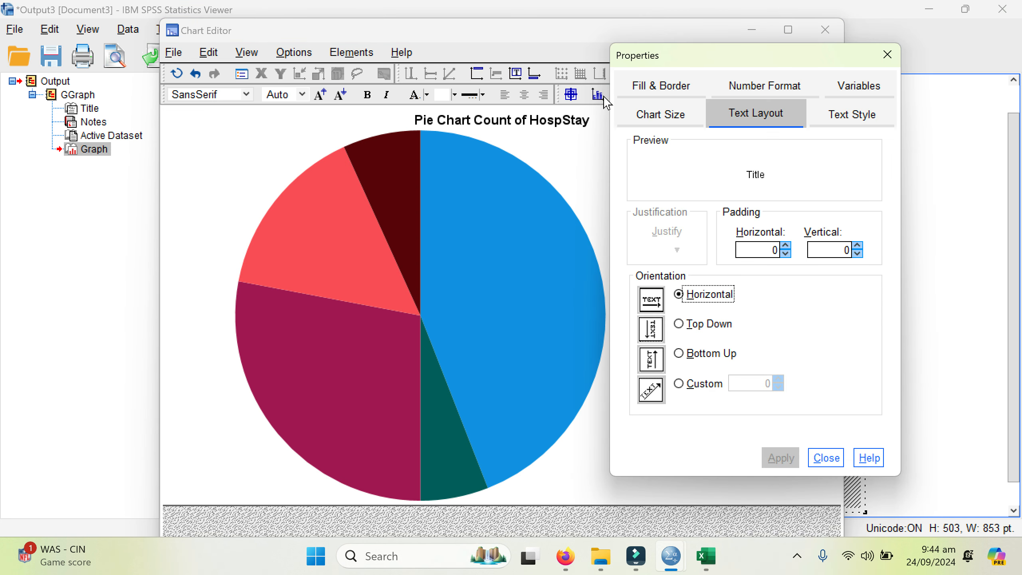
{"action": "left_click", "coordinate": [652, 114]}
{"action": "left_click", "coordinate": [747, 123]}
{"action": "left_click", "coordinate": [828, 125]}
{"action": "left_click", "coordinate": [763, 121]}
{"action": "key", "text": "Escape"}
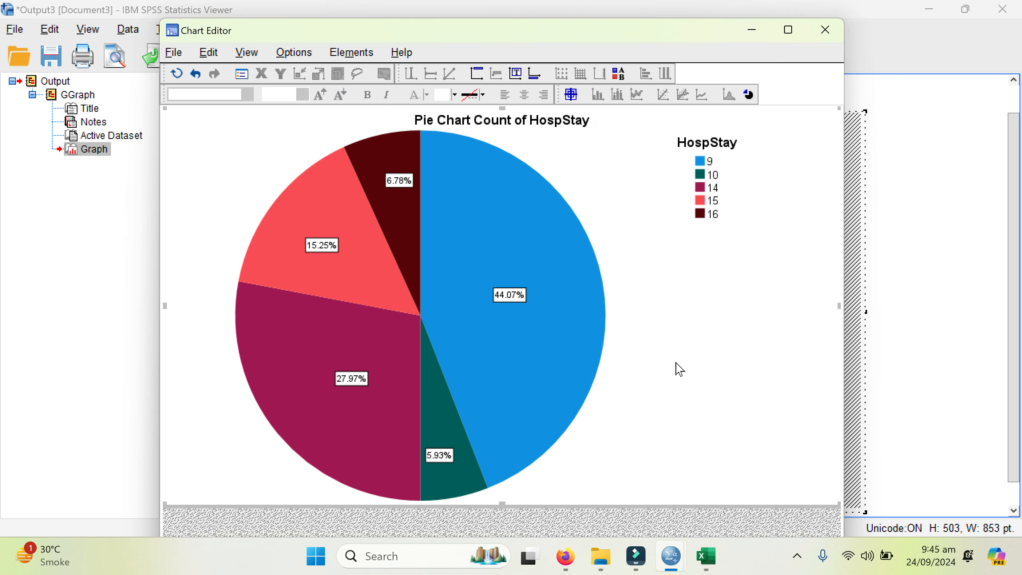
{"action": "left_click", "coordinate": [598, 95]}
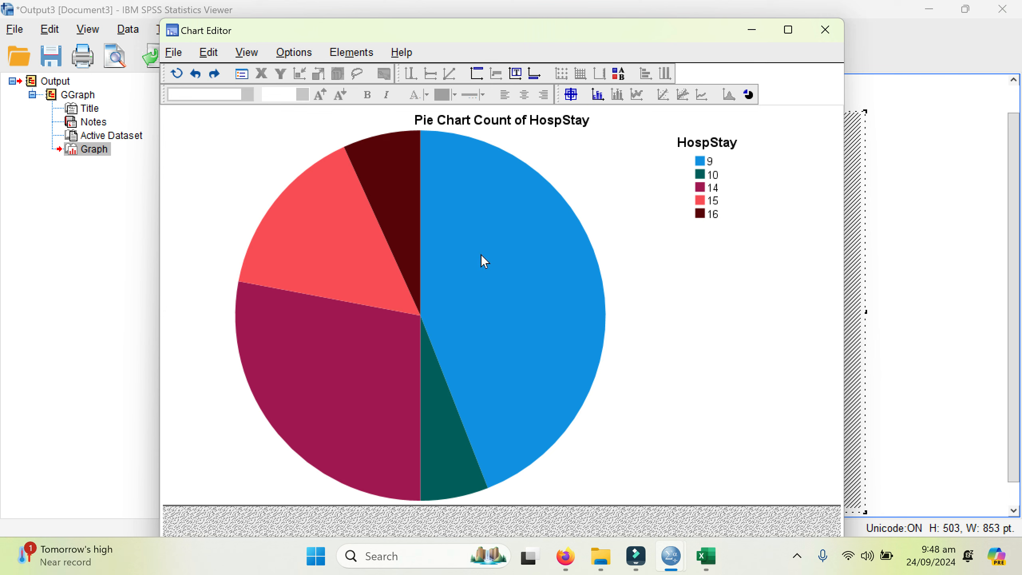
Show data labels on the pie slices and toggle the chart size options Maintain aspect ratio and Resize elements when new elements are added/removed.
{"action": "left_click", "coordinate": [433, 301]}
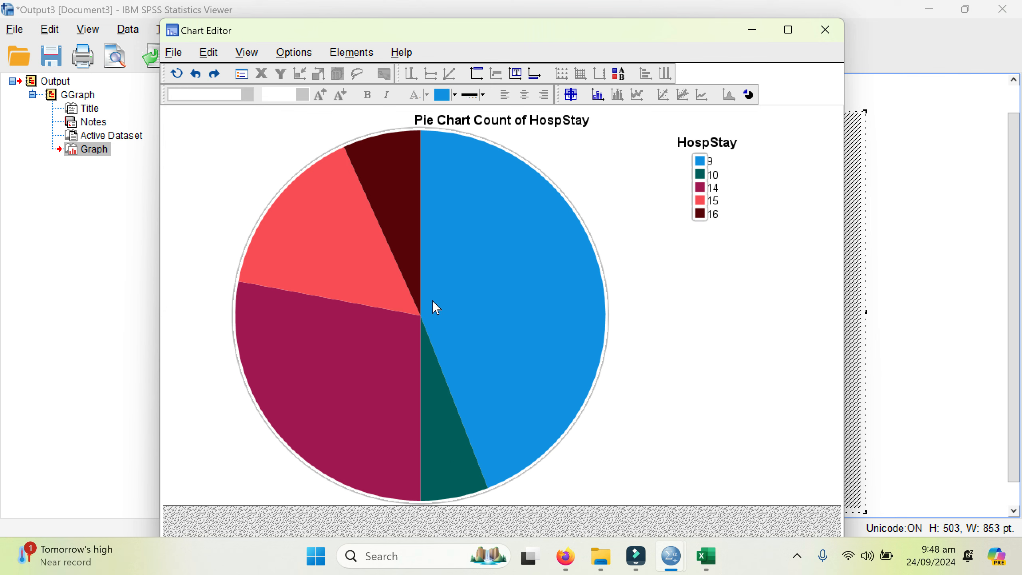
{"action": "left_click", "coordinate": [598, 95]}
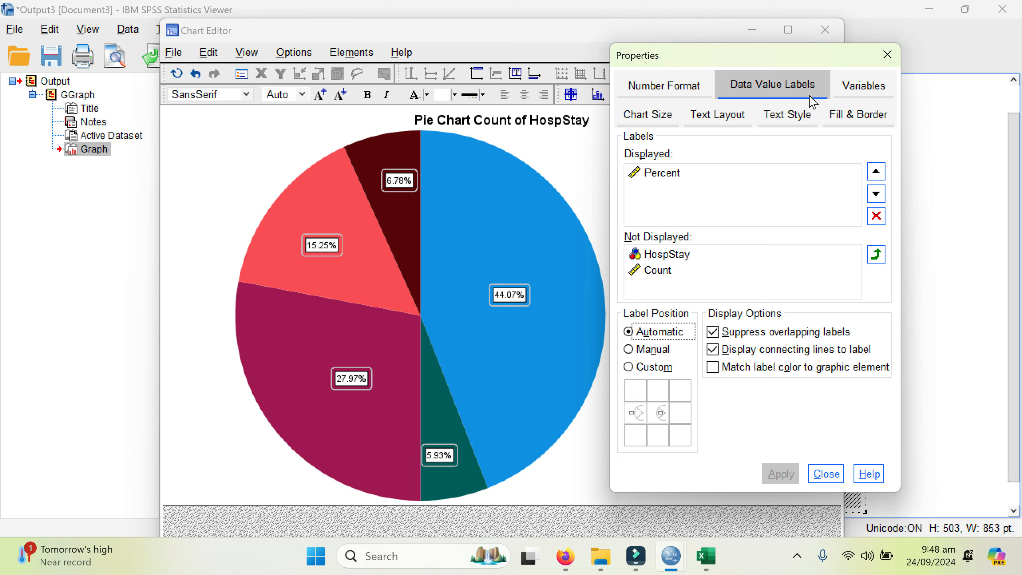
{"action": "left_click", "coordinate": [648, 117]}
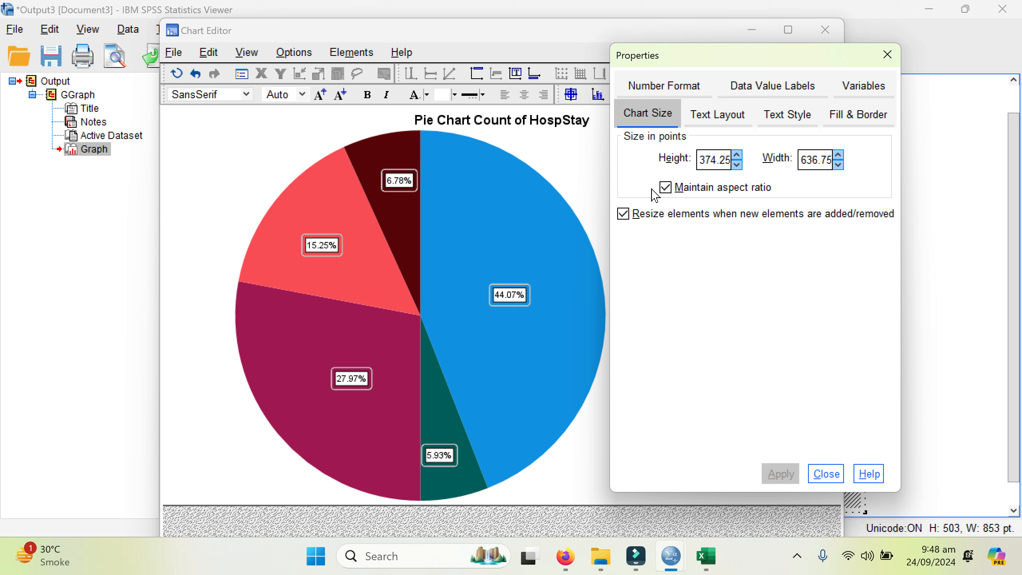
{"action": "left_click", "coordinate": [667, 189]}
{"action": "left_click", "coordinate": [628, 216]}
Set the text orientation of the percentage labels to Bottom Up and apply it.
{"action": "left_click", "coordinate": [698, 115]}
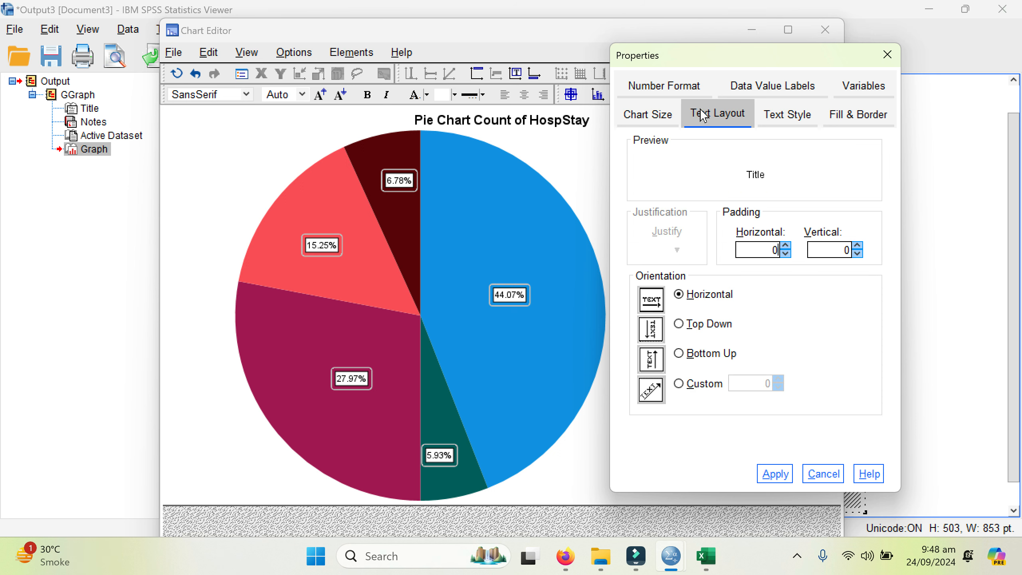
{"action": "left_click", "coordinate": [686, 328]}
{"action": "left_click", "coordinate": [776, 478]}
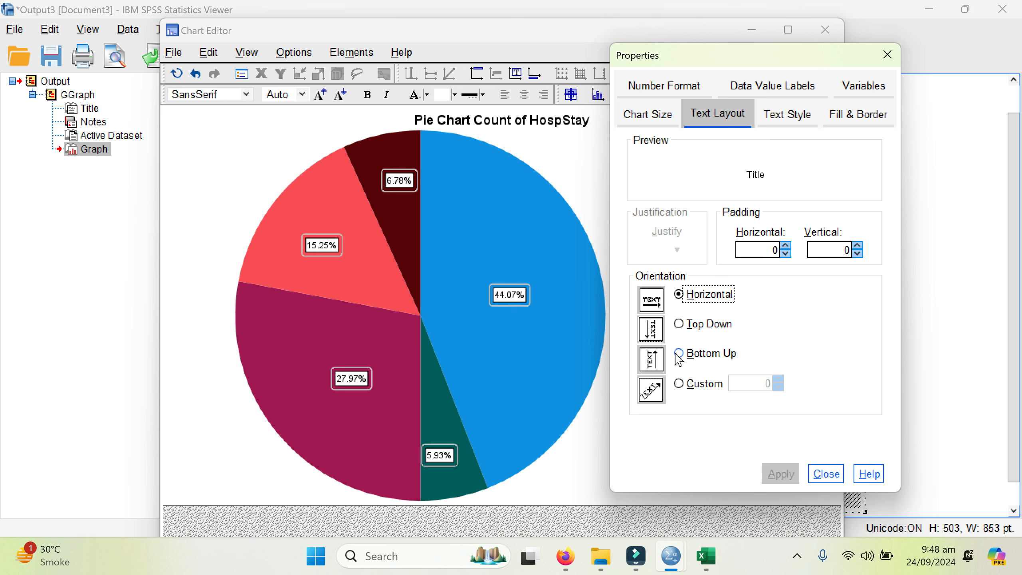
{"action": "left_click", "coordinate": [678, 354]}
{"action": "left_click", "coordinate": [773, 473]}
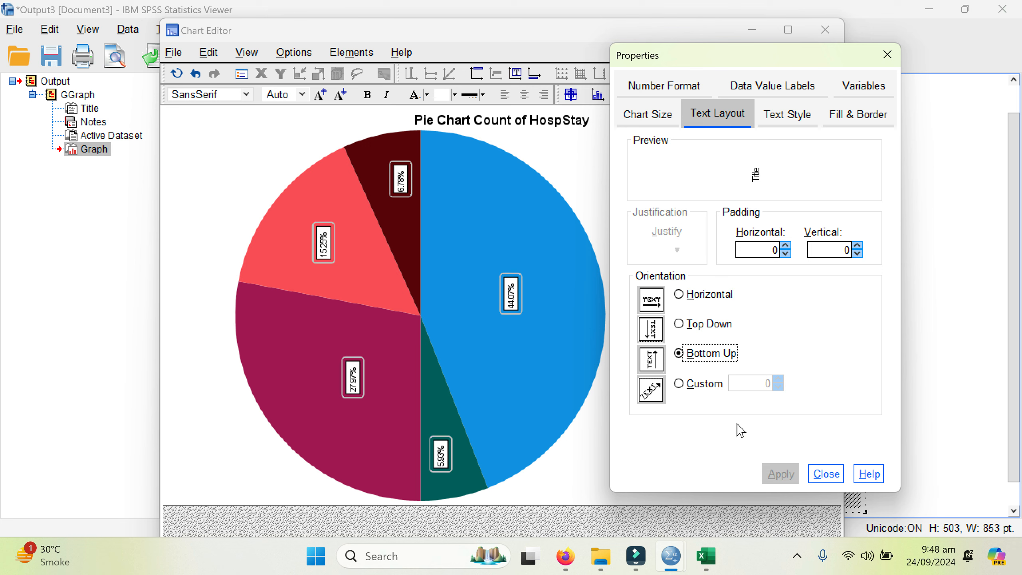
Choose Segoe UI Black as the font family for the percentage labels, keeping the Normal style.
{"action": "left_click", "coordinate": [779, 117]}
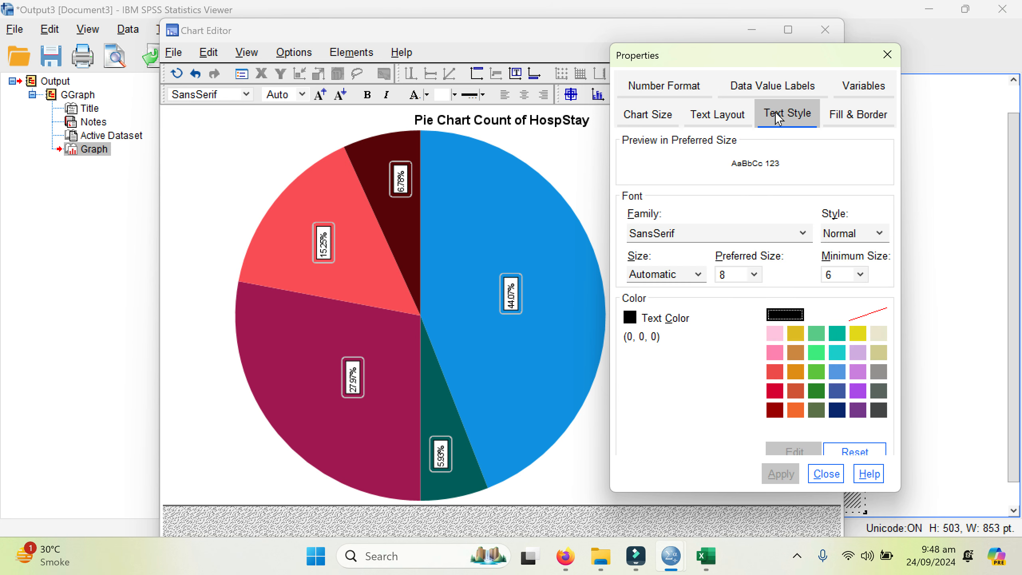
{"action": "left_click", "coordinate": [729, 238]}
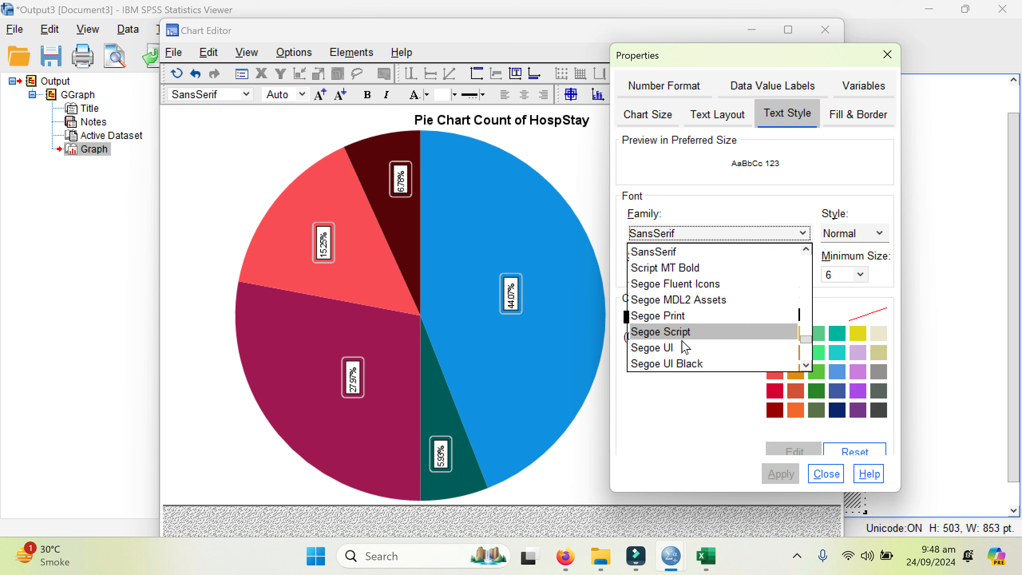
{"action": "left_click", "coordinate": [686, 363]}
{"action": "left_click", "coordinate": [854, 236]}
{"action": "left_click", "coordinate": [854, 236]}
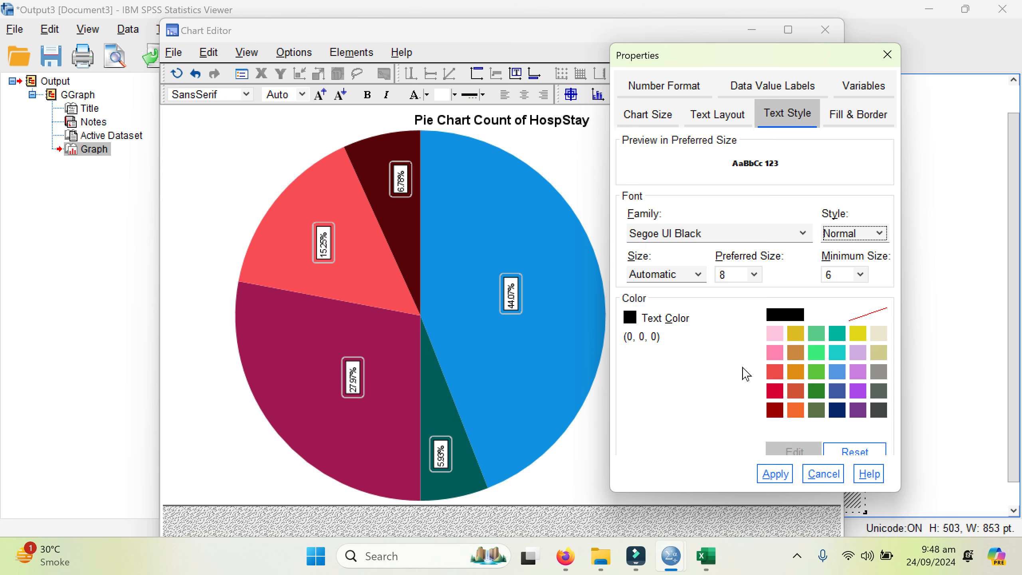
Review the labels' fill and border, data value, number format and variables settings, then apply the label changes and close the properties.
{"action": "left_click", "coordinate": [863, 117]}
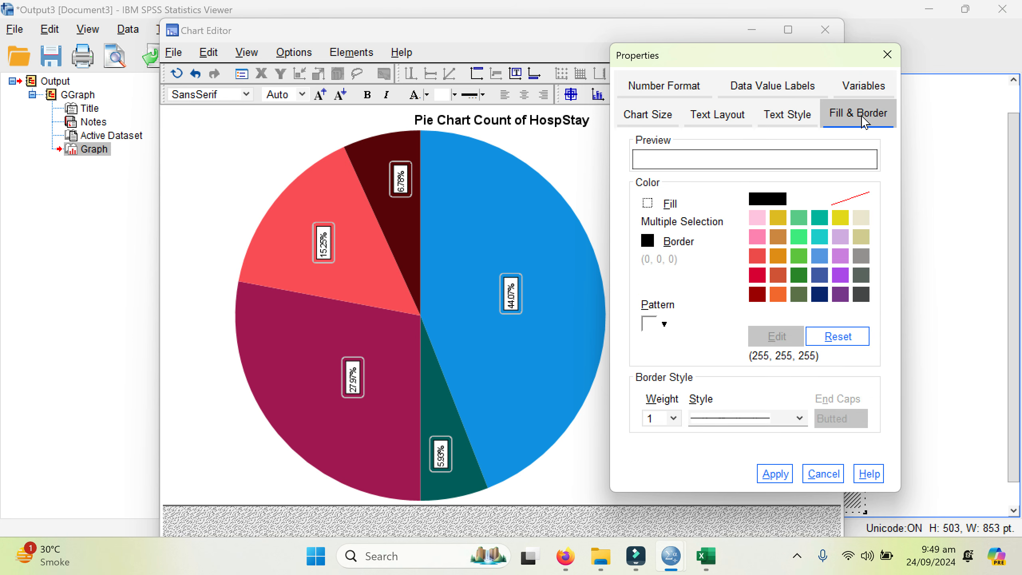
{"action": "left_click", "coordinate": [761, 93]}
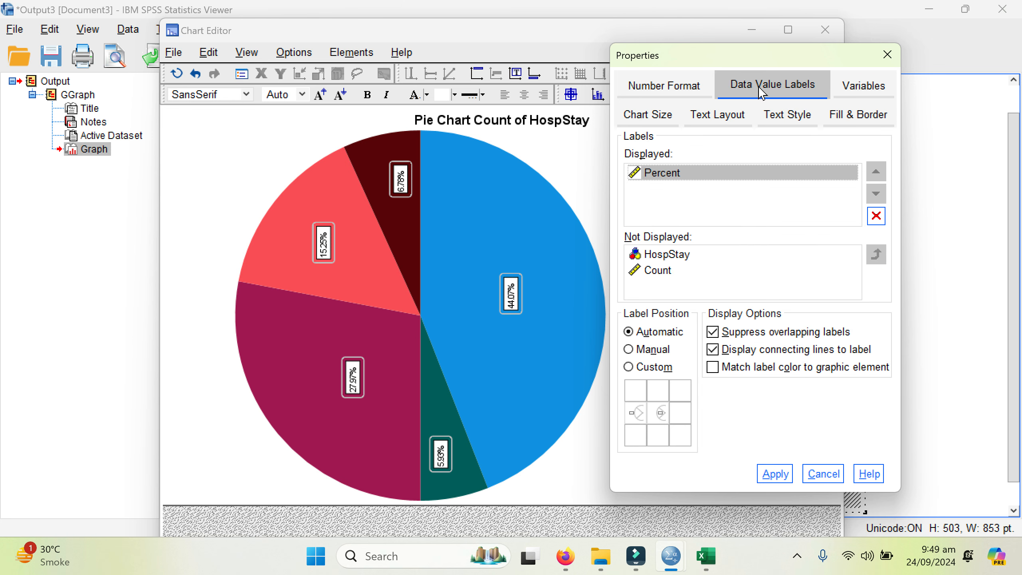
{"action": "left_click", "coordinate": [675, 83]}
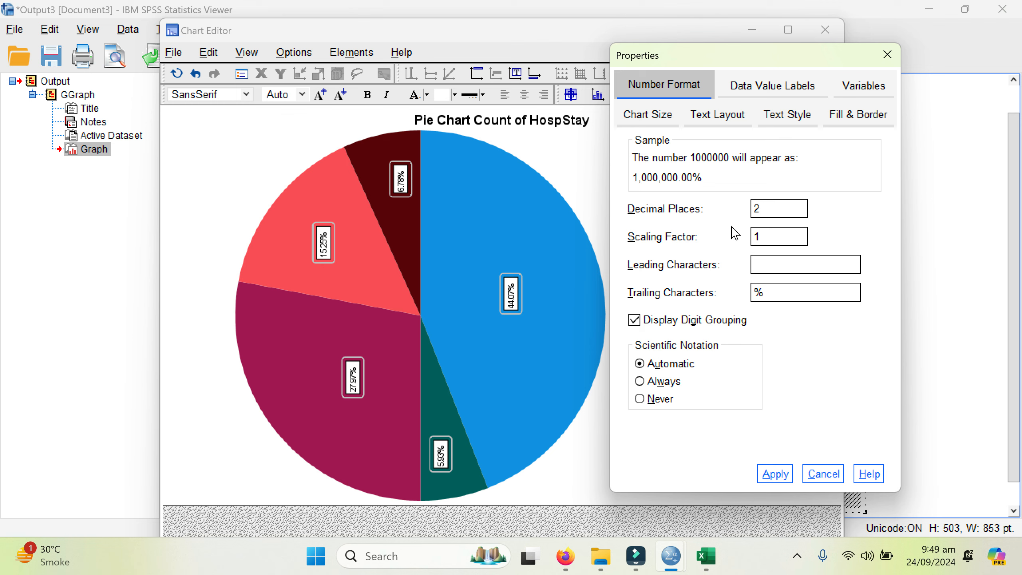
{"action": "left_click", "coordinate": [855, 86]}
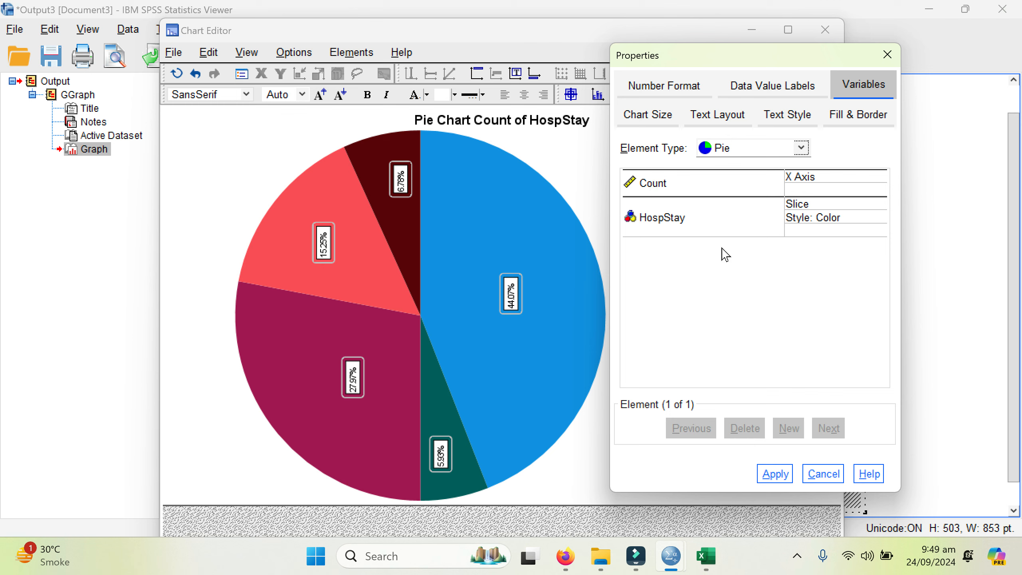
{"action": "left_click", "coordinate": [774, 478]}
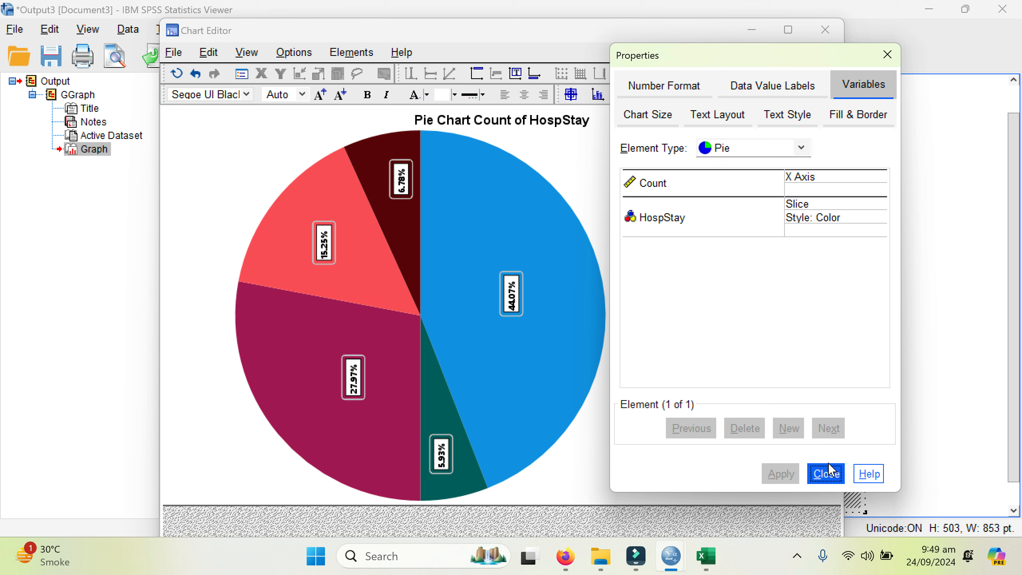
{"action": "left_click", "coordinate": [826, 476]}
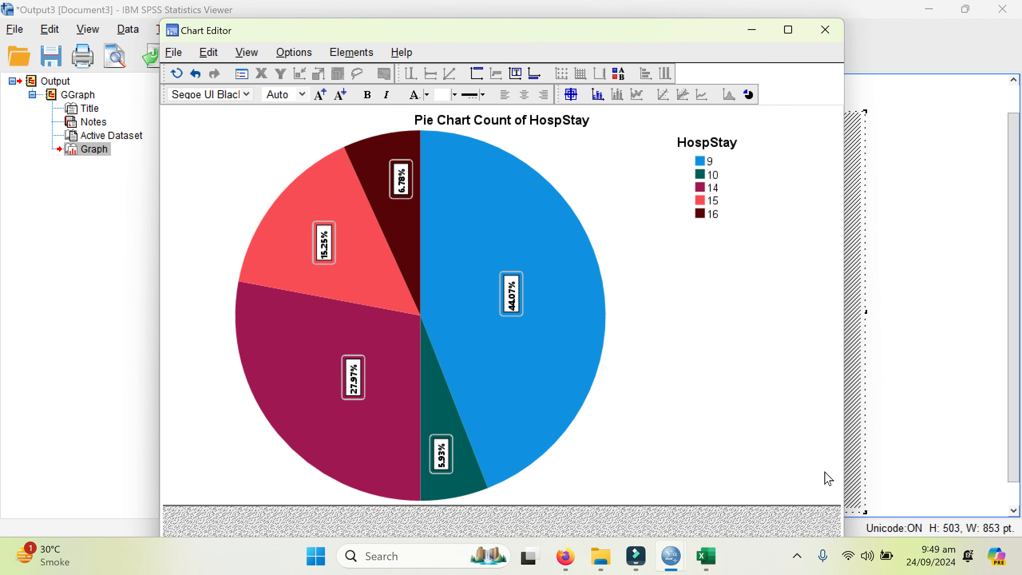
Bring up the properties of the whole chart, dismiss them, and close the Chart Editor to return to the output.
{"action": "left_click", "coordinate": [569, 96]}
{"action": "key", "text": "ctrl+t"}
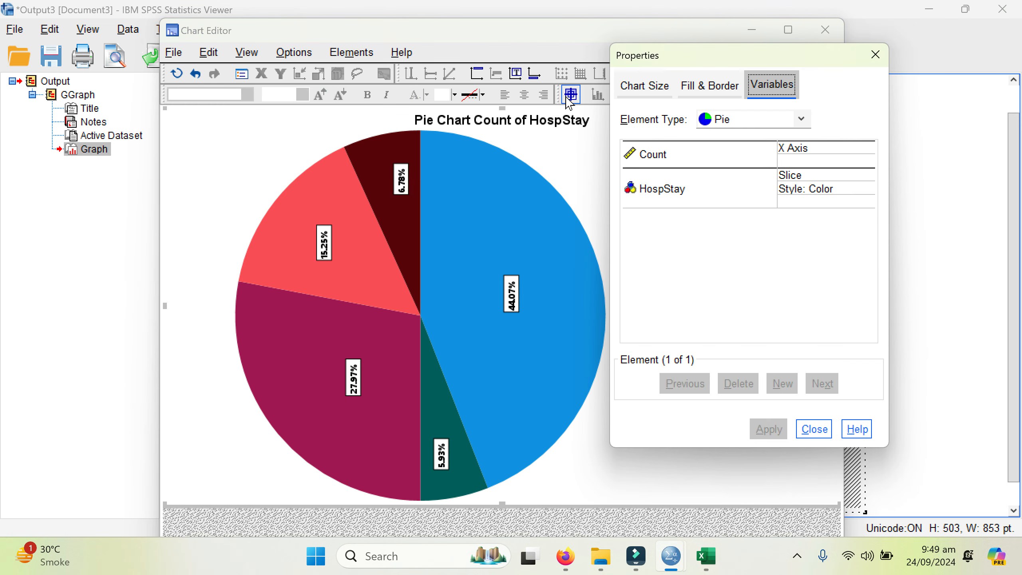
{"action": "left_click", "coordinate": [875, 55]}
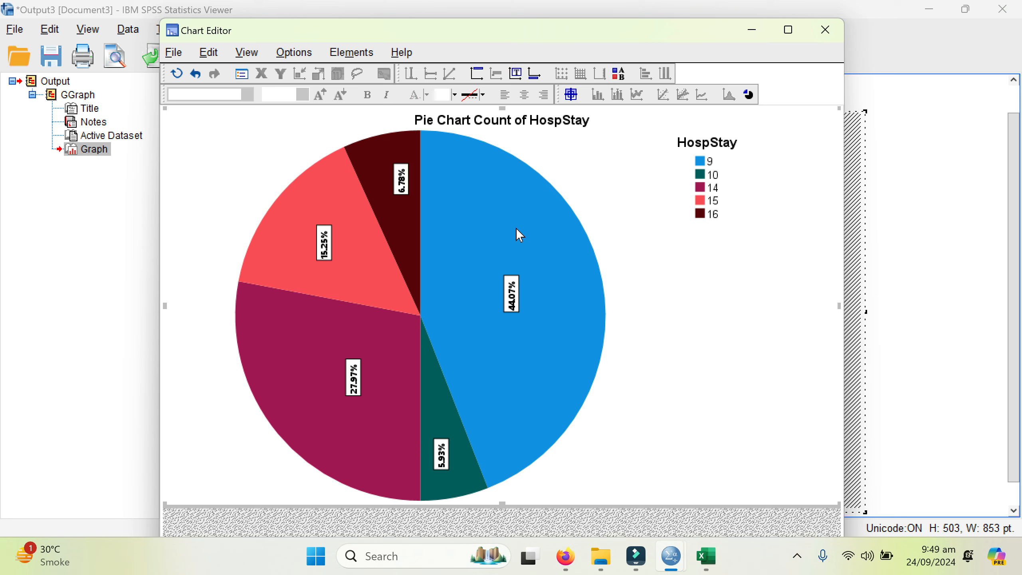
{"action": "left_click", "coordinate": [825, 31]}
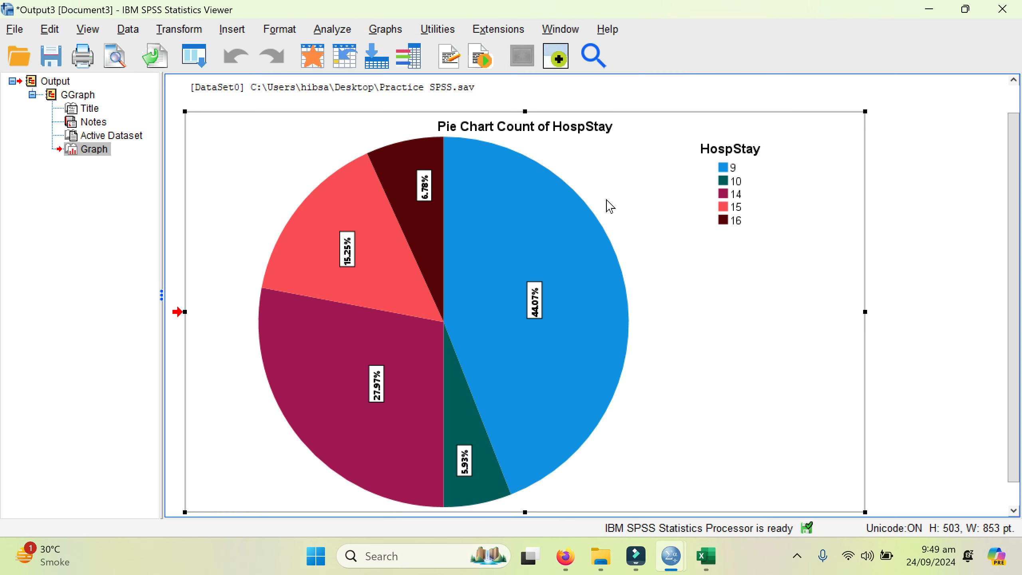
Examine the available legacy chart types, then minimize the output viewer to view the dataset and preview the open SPSS windows.
{"action": "left_click", "coordinate": [385, 29]}
{"action": "mouse_move", "coordinate": [443, 160]}
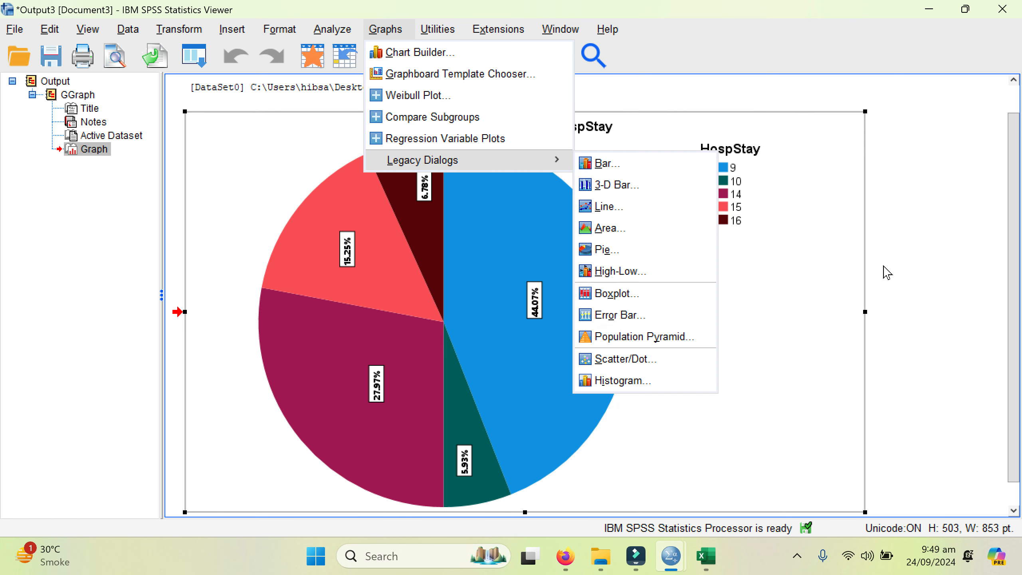
{"action": "left_click", "coordinate": [925, 276]}
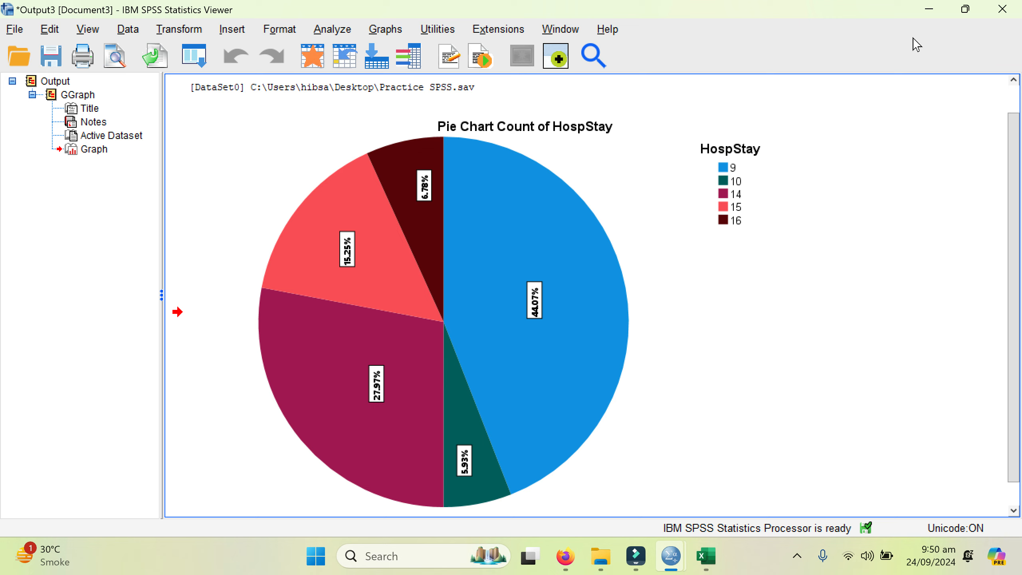
{"action": "left_click", "coordinate": [929, 9]}
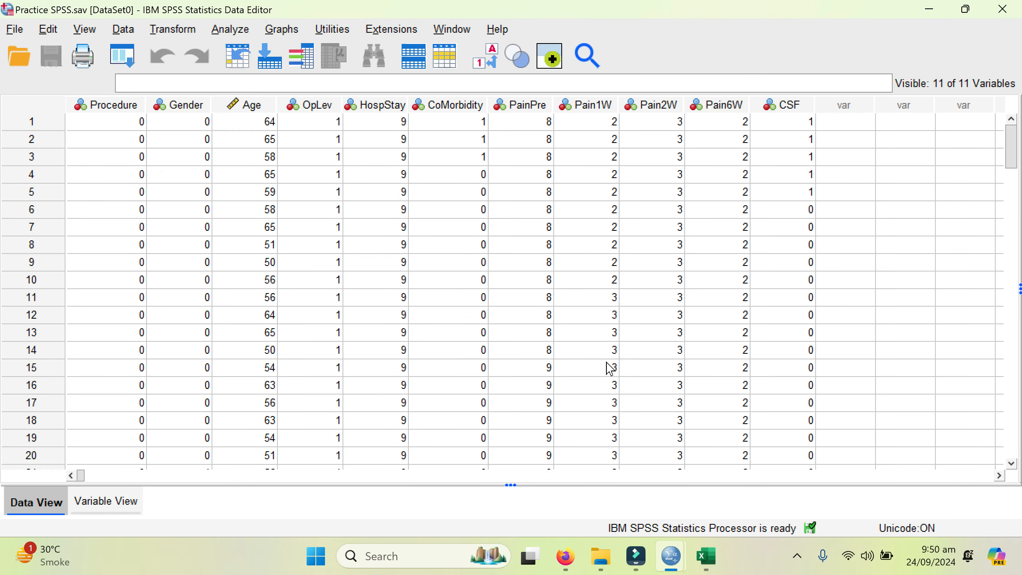
{"action": "mouse_move", "coordinate": [671, 558]}
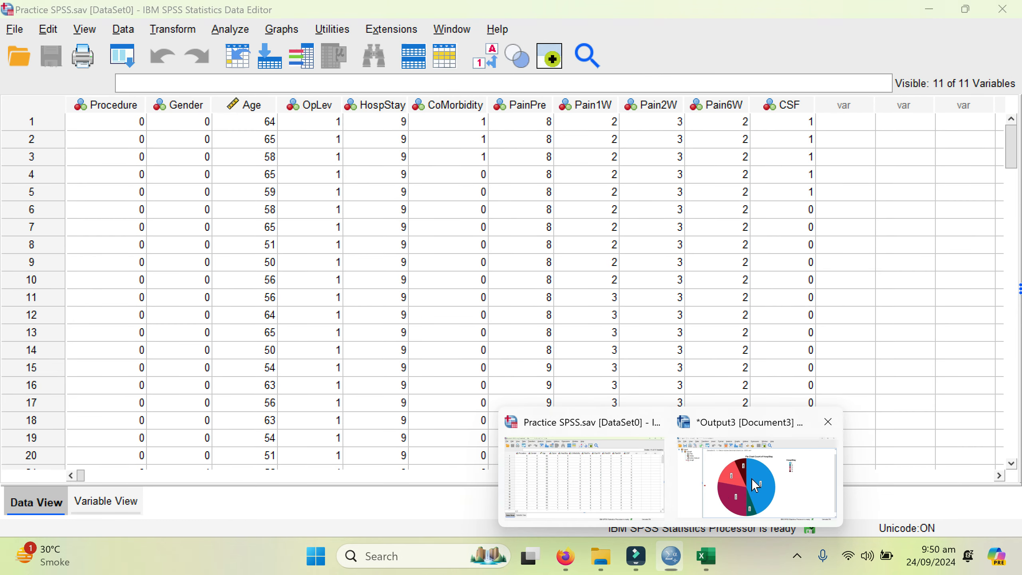
Return to the output viewer and save the pie chart output to the Desktop as Output practice.
{"action": "left_click", "coordinate": [700, 510]}
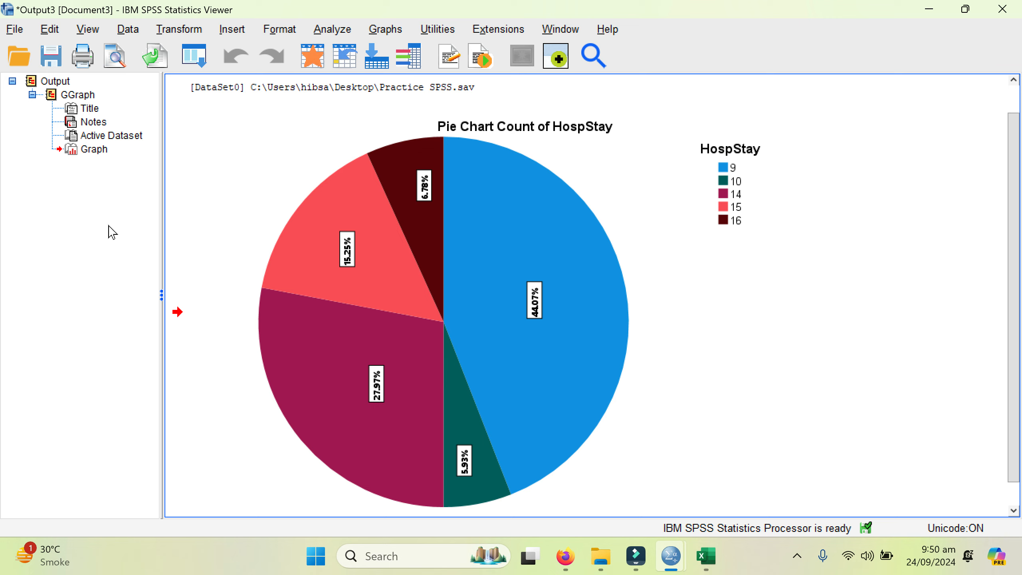
{"action": "left_click", "coordinate": [24, 29]}
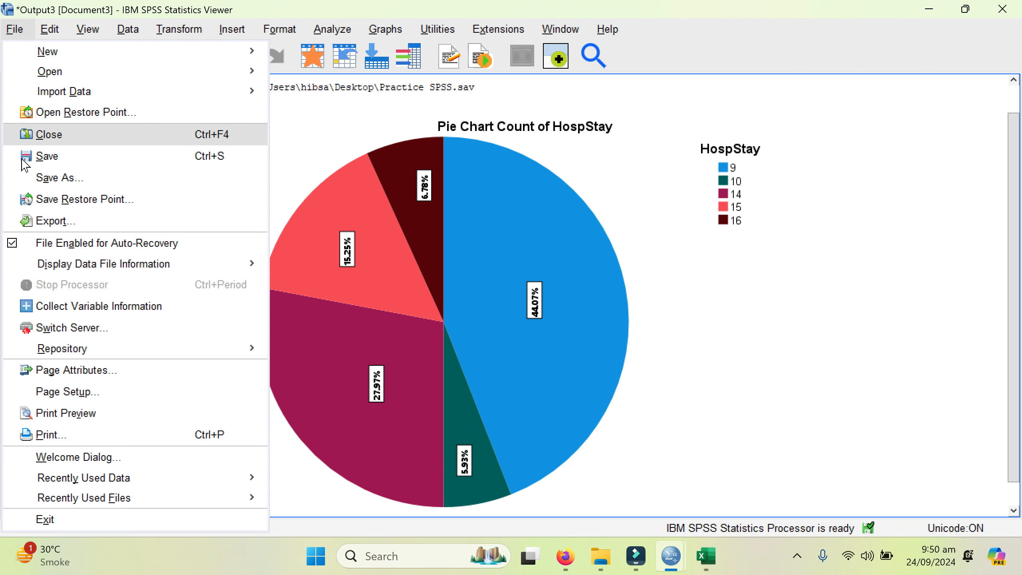
{"action": "left_click", "coordinate": [47, 156]}
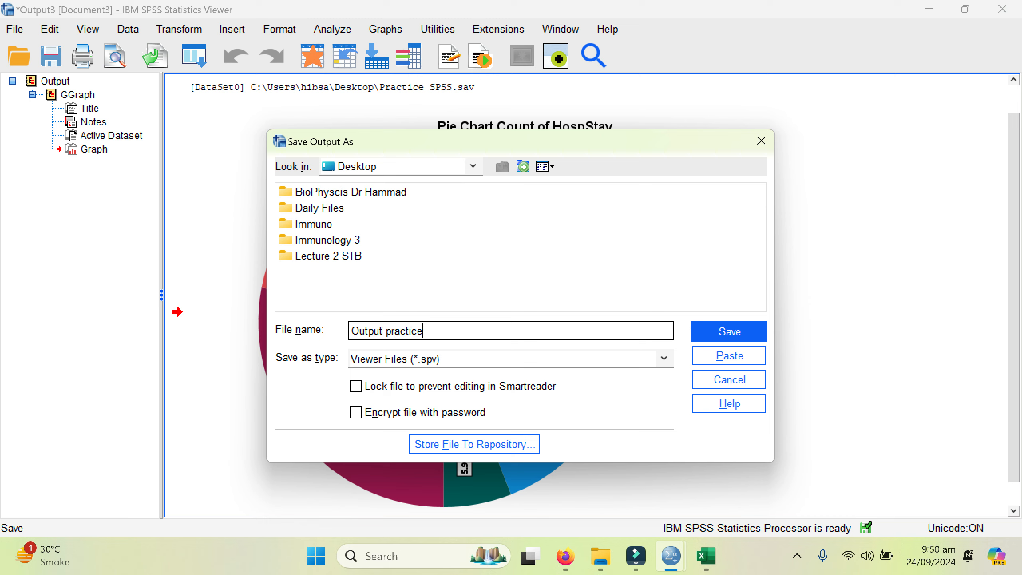
{"action": "left_click", "coordinate": [705, 333]}
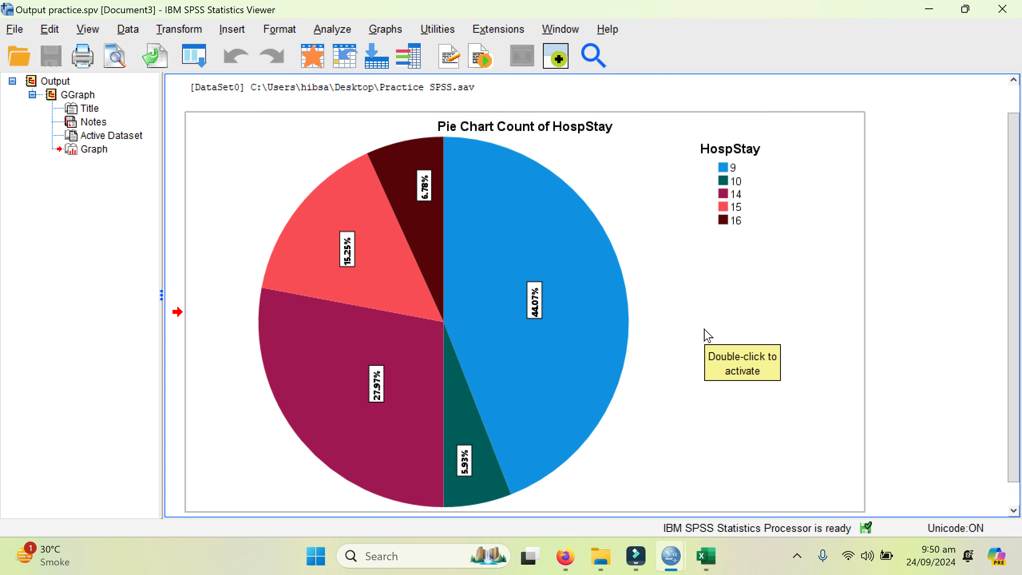
Go to the desktop and move the Output practice file away from the other icons, then return to the output viewer.
{"action": "left_click", "coordinate": [930, 11]}
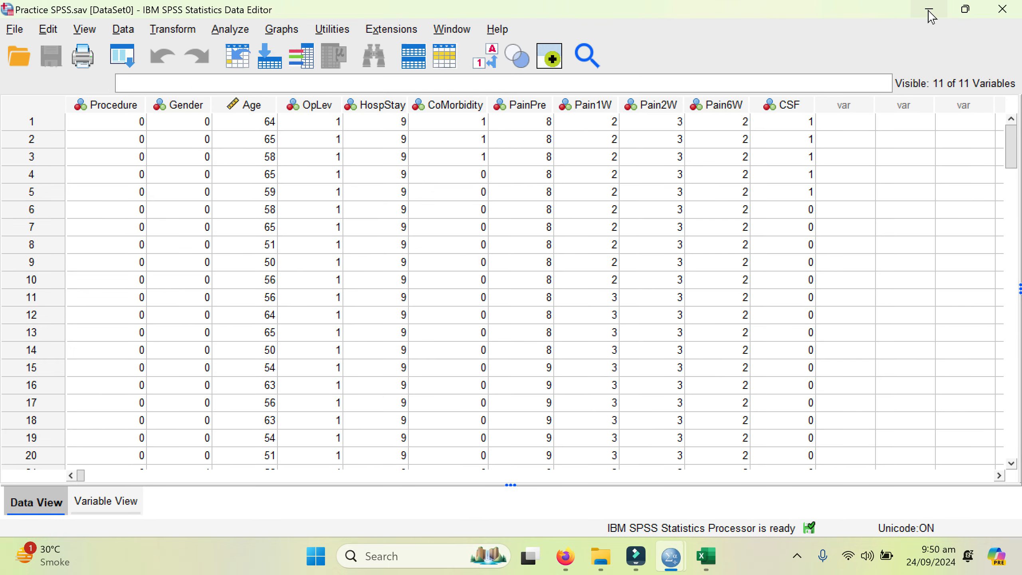
{"action": "left_click", "coordinate": [929, 11]}
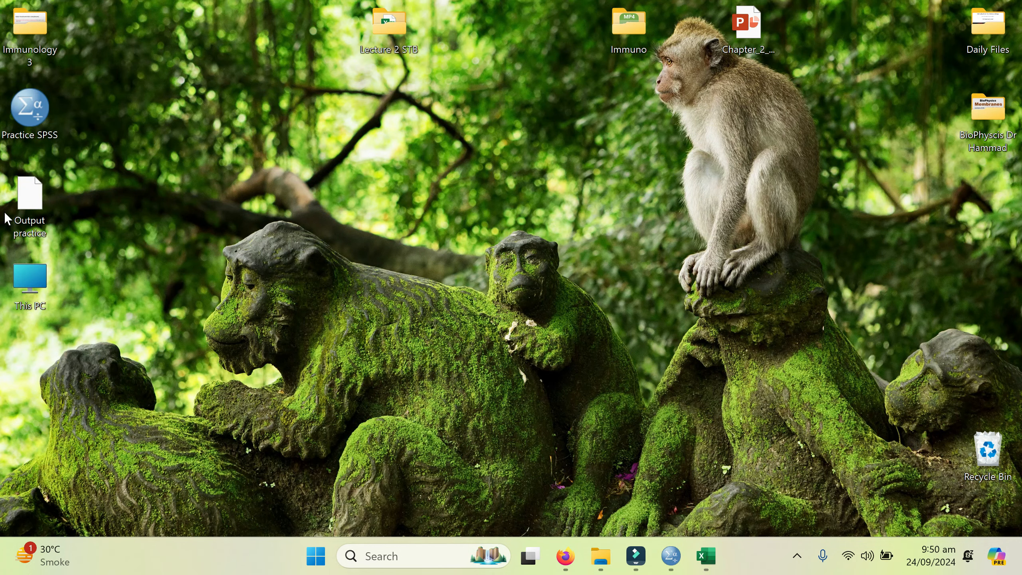
{"action": "left_click_drag", "start_coordinate": [21, 209], "coordinate": [184, 101]}
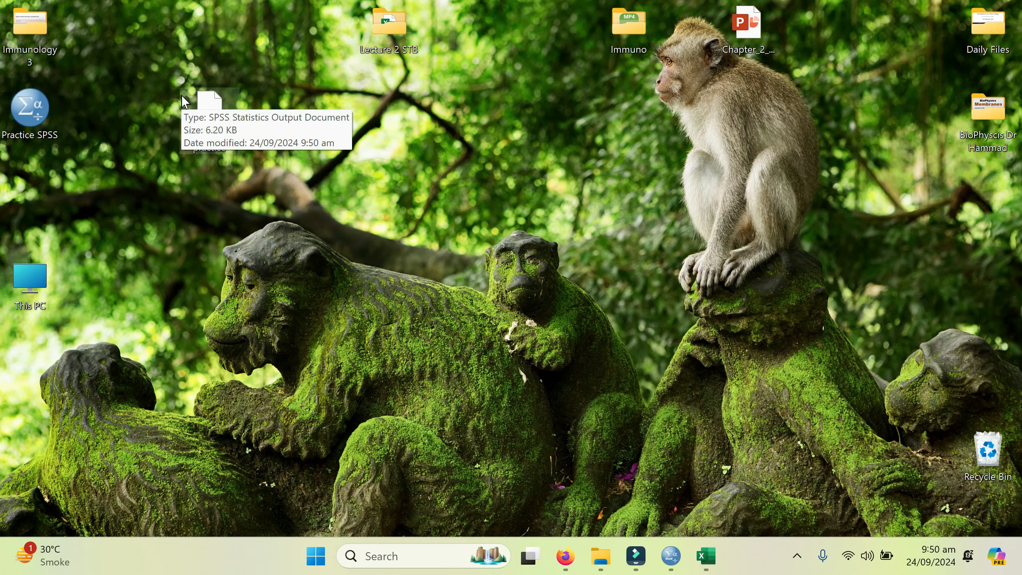
{"action": "left_click", "coordinate": [671, 556]}
{"action": "left_click", "coordinate": [749, 475]}
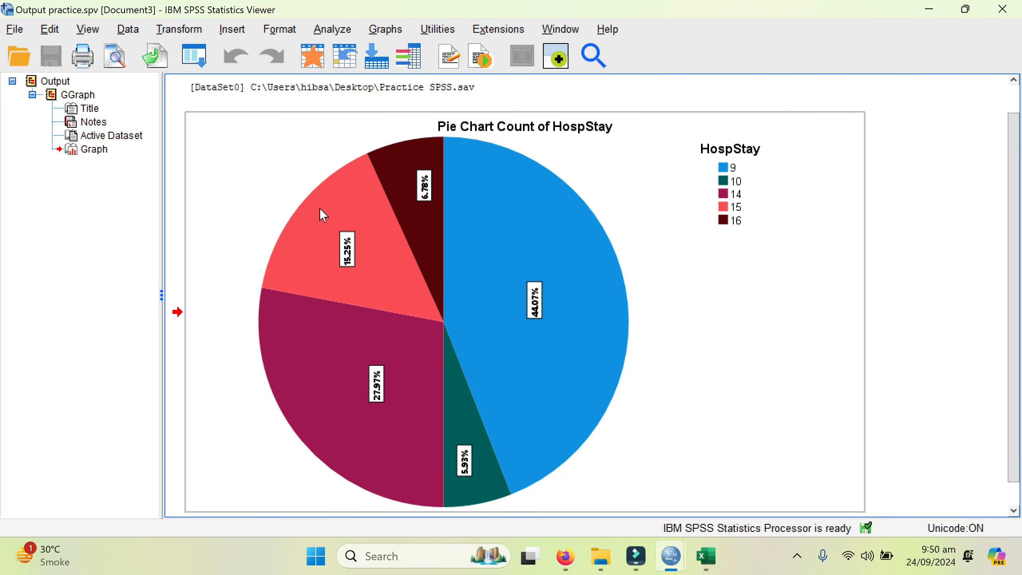
{"action": "left_click", "coordinate": [921, 325]}
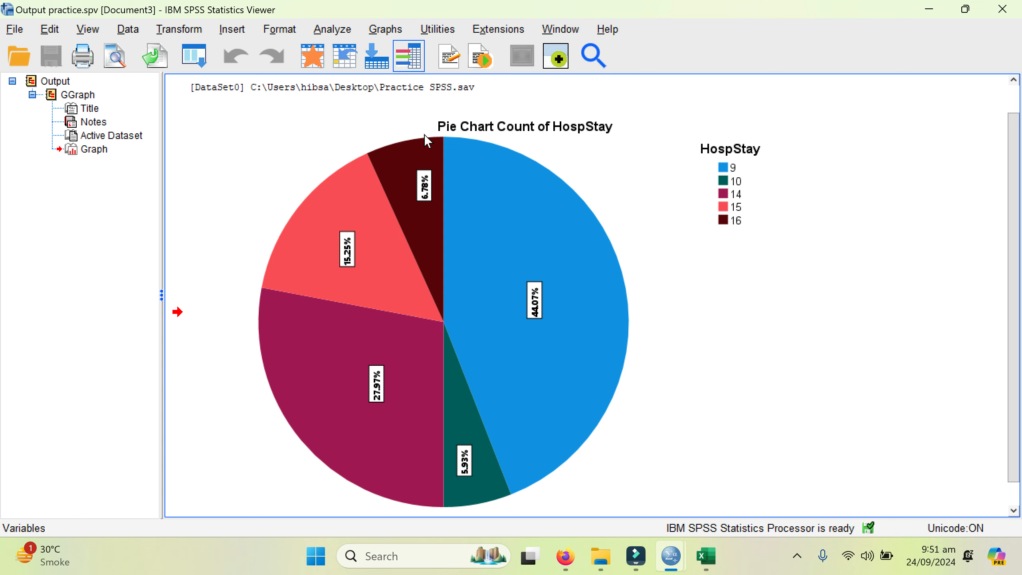
From the Practice SPSS dataset, create a 1-D Boxplot of Age with the Chart Builder and view the chart.
{"action": "mouse_move", "coordinate": [670, 546]}
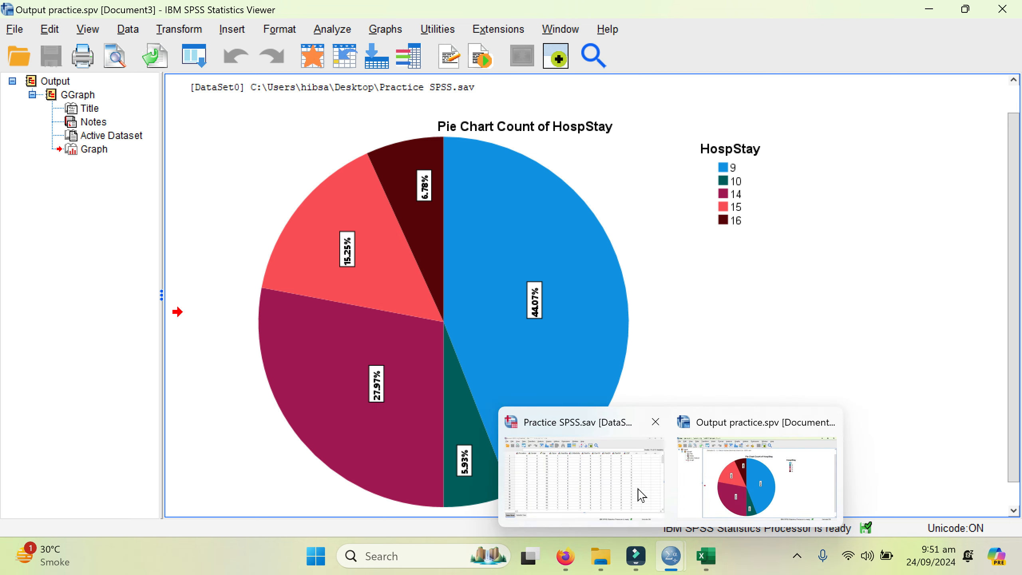
{"action": "left_click", "coordinate": [608, 486]}
{"action": "left_click", "coordinate": [275, 32]}
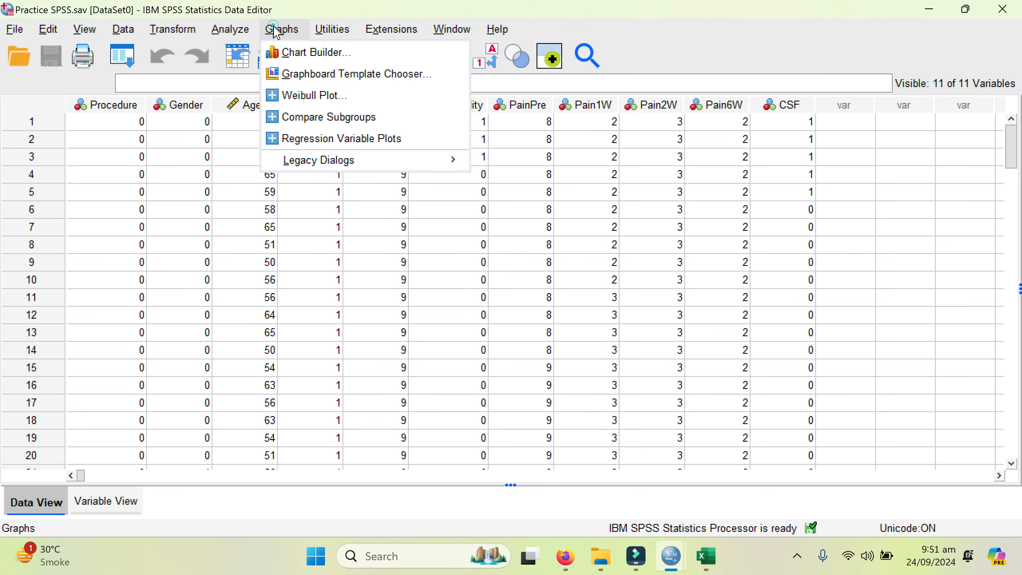
{"action": "left_click", "coordinate": [286, 55]}
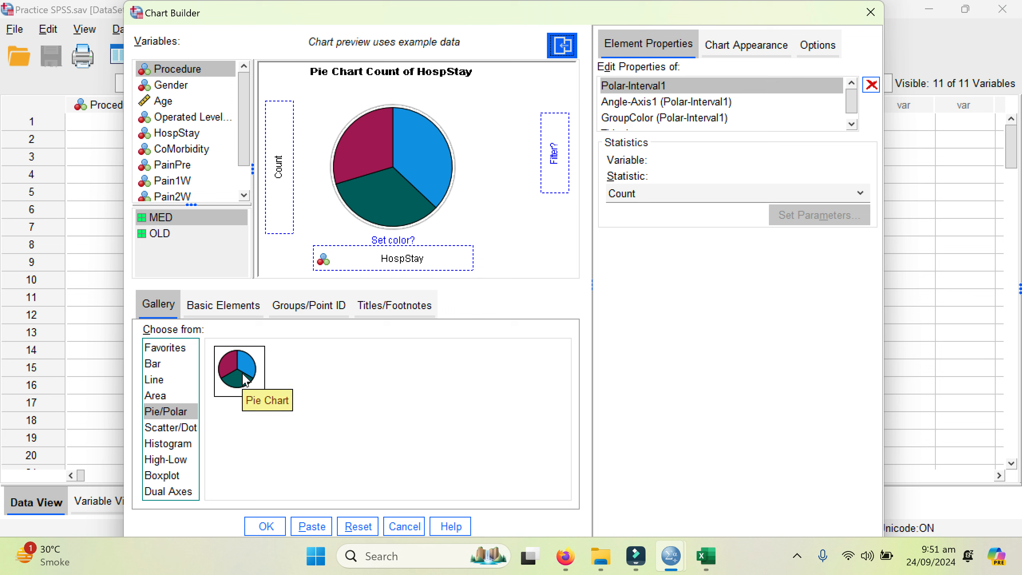
{"action": "left_click", "coordinate": [159, 481]}
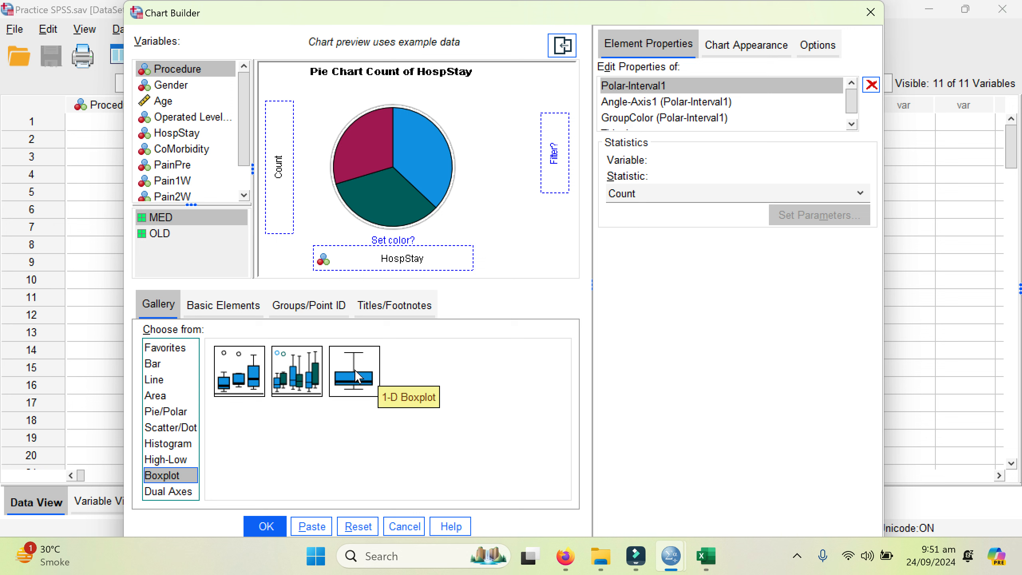
{"action": "left_click_drag", "start_coordinate": [354, 370], "coordinate": [409, 149]}
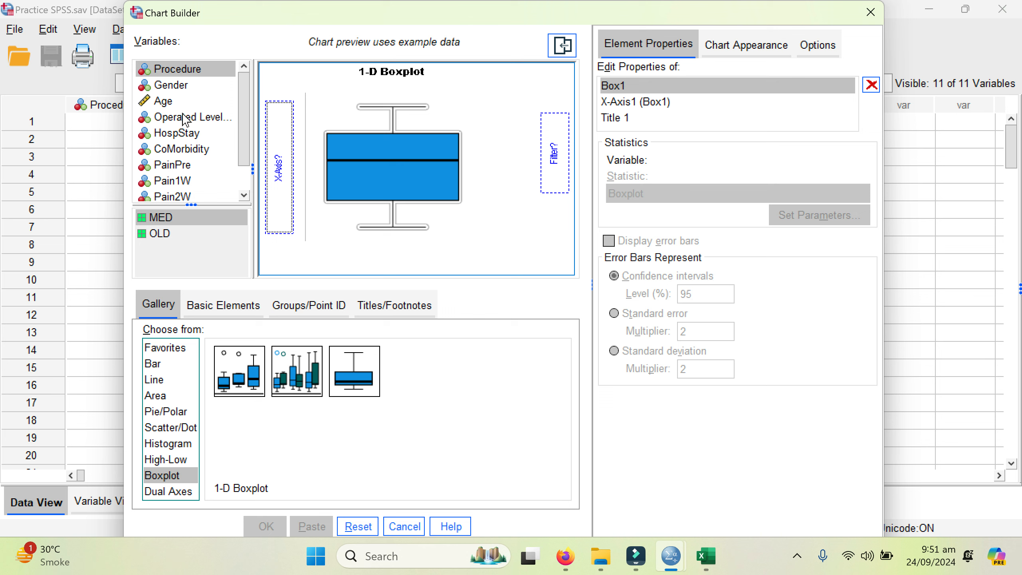
{"action": "left_click_drag", "start_coordinate": [151, 101], "coordinate": [280, 163]}
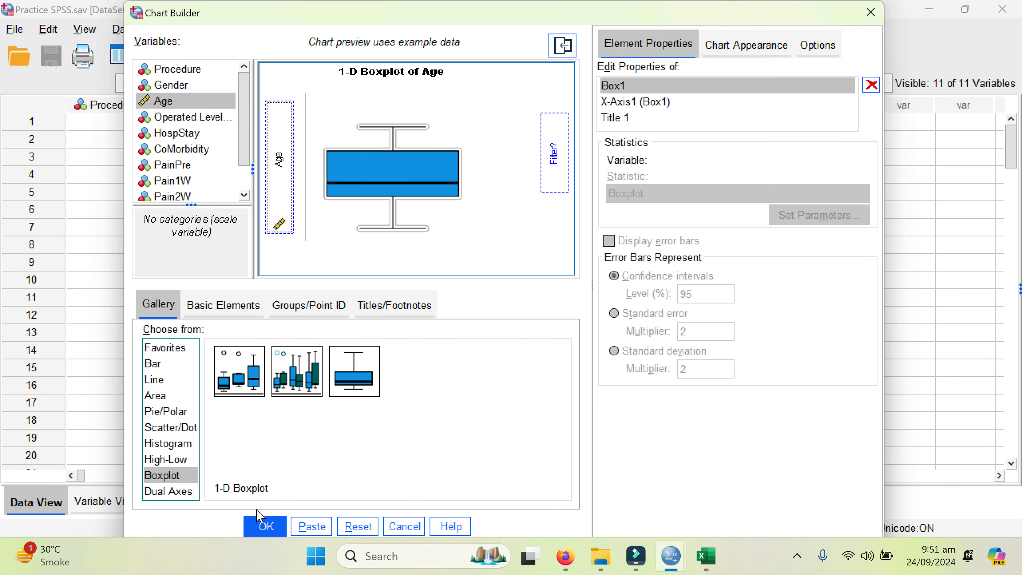
{"action": "left_click", "coordinate": [261, 526]}
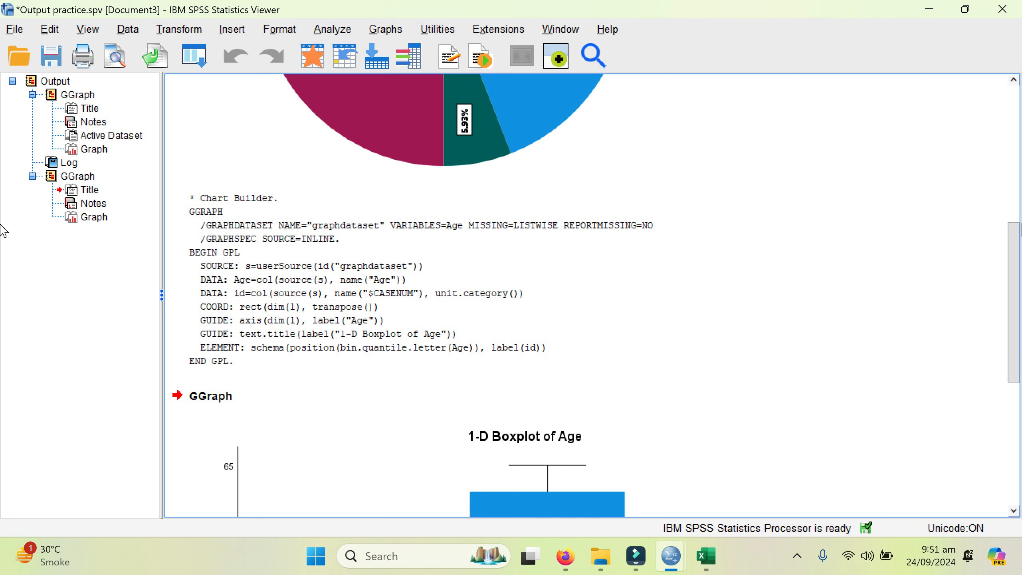
{"action": "left_click_drag", "start_coordinate": [1008, 318], "coordinate": [2, 478]}
{"action": "left_click", "coordinate": [764, 379]}
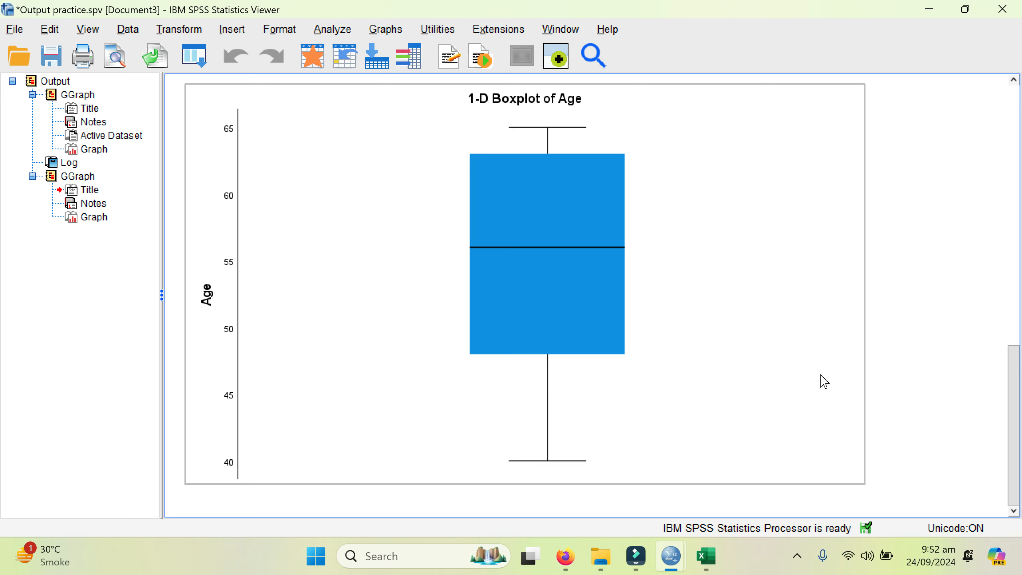
Create a Simple Boxplot with Gender on the X axis and Age on the Y axis, and view the chart.
{"action": "left_click", "coordinate": [387, 30]}
{"action": "left_click", "coordinate": [391, 56]}
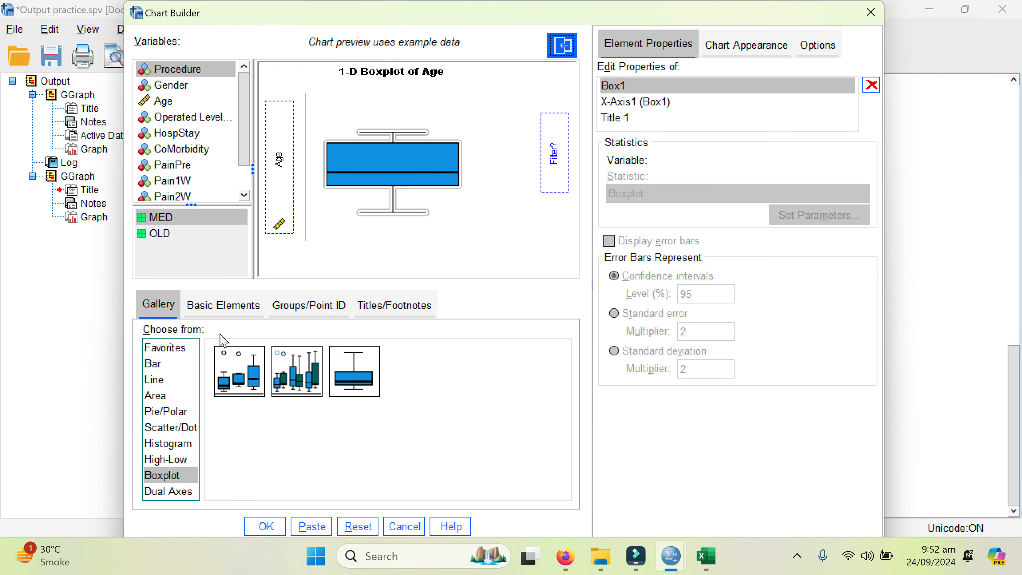
{"action": "left_click", "coordinate": [241, 375]}
{"action": "left_click_drag", "start_coordinate": [241, 377], "coordinate": [383, 184]}
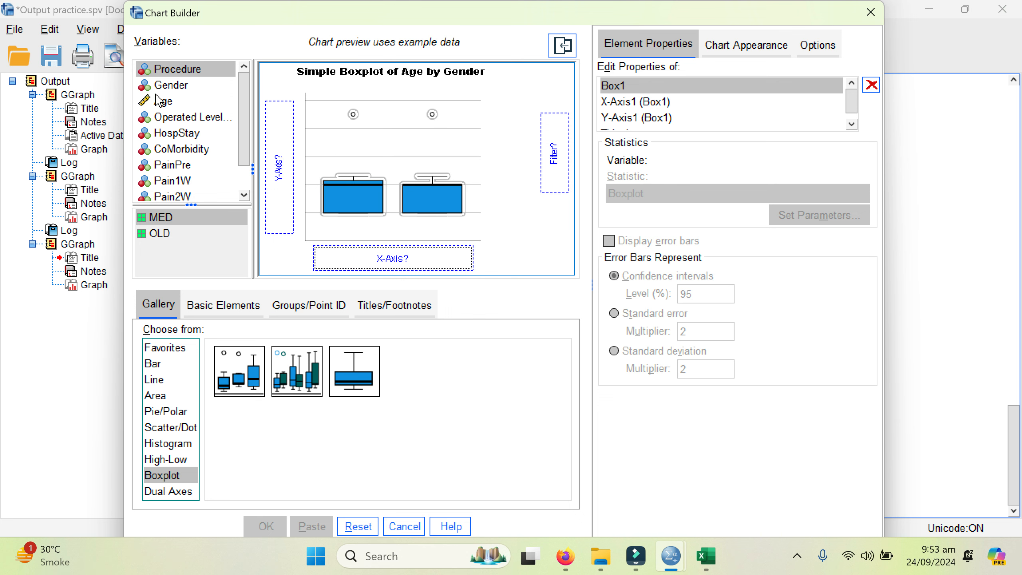
{"action": "left_click_drag", "start_coordinate": [161, 85], "coordinate": [364, 257]}
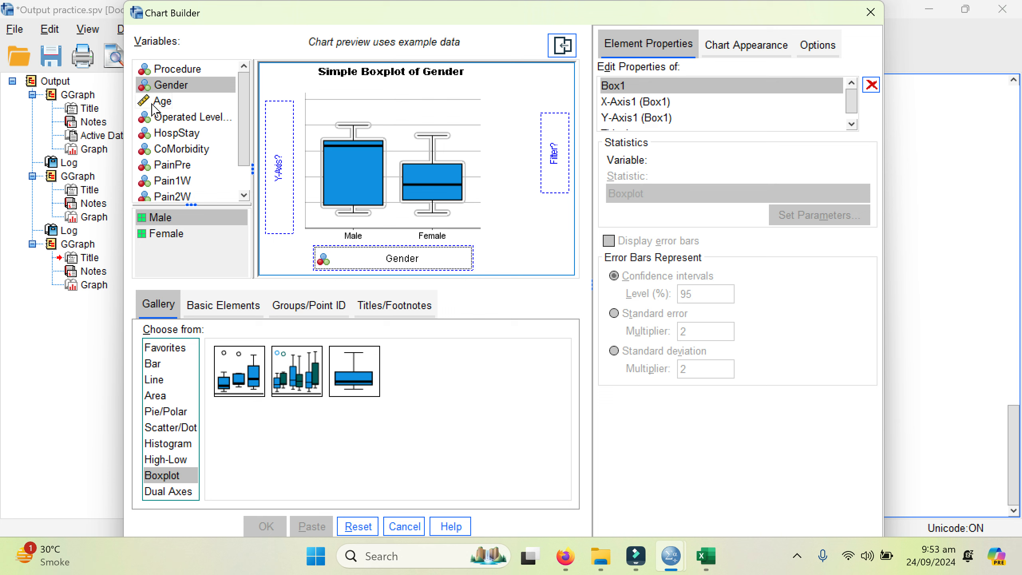
{"action": "left_click_drag", "start_coordinate": [156, 110], "coordinate": [284, 181]}
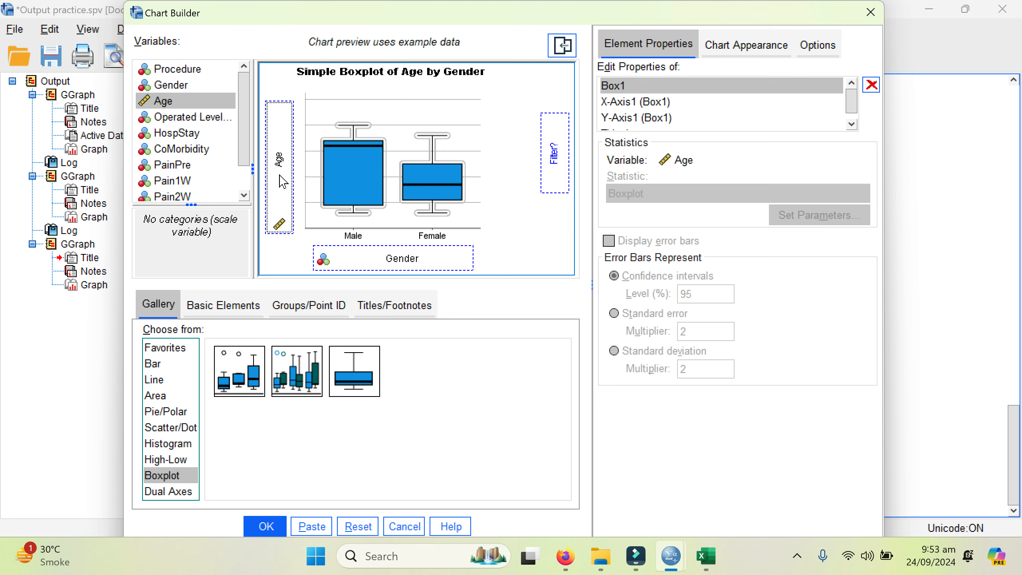
{"action": "left_click", "coordinate": [265, 531]}
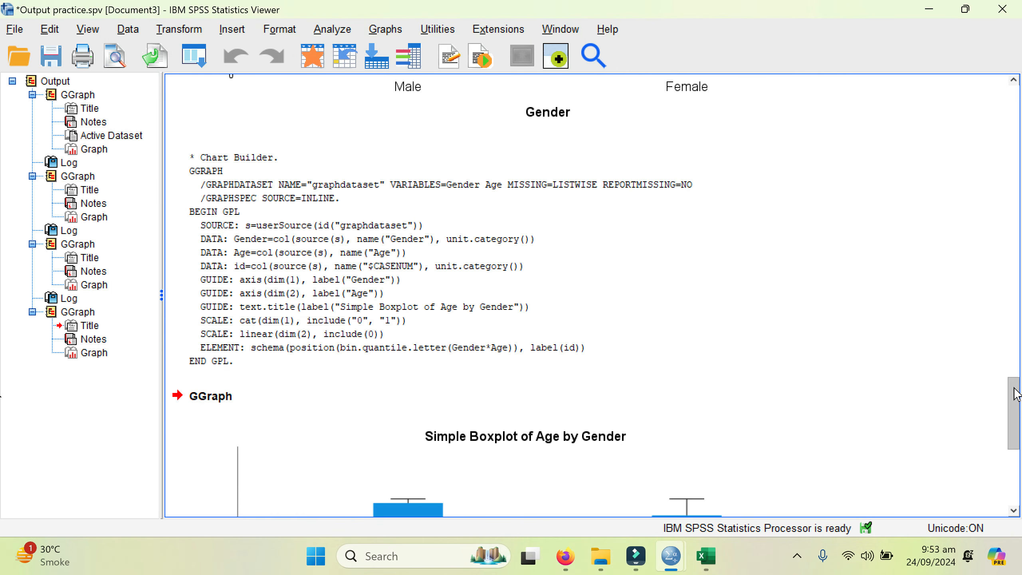
{"action": "left_click_drag", "start_coordinate": [1013, 405], "coordinate": [1011, 473]}
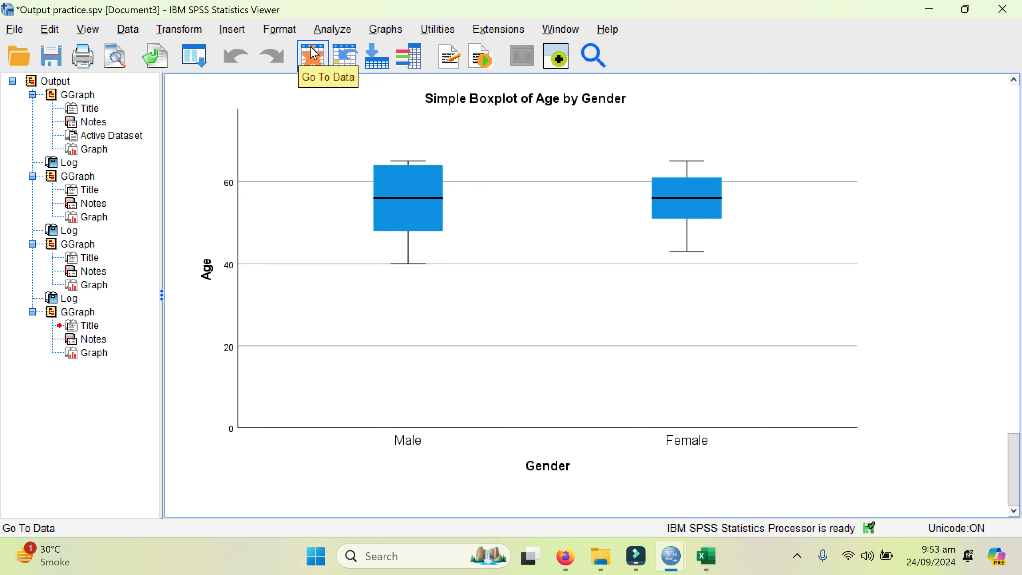
Set up a Clustered Boxplot of Age by Gender in the Chart Builder, using Operated Level as the cluster variable.
{"action": "left_click", "coordinate": [395, 29]}
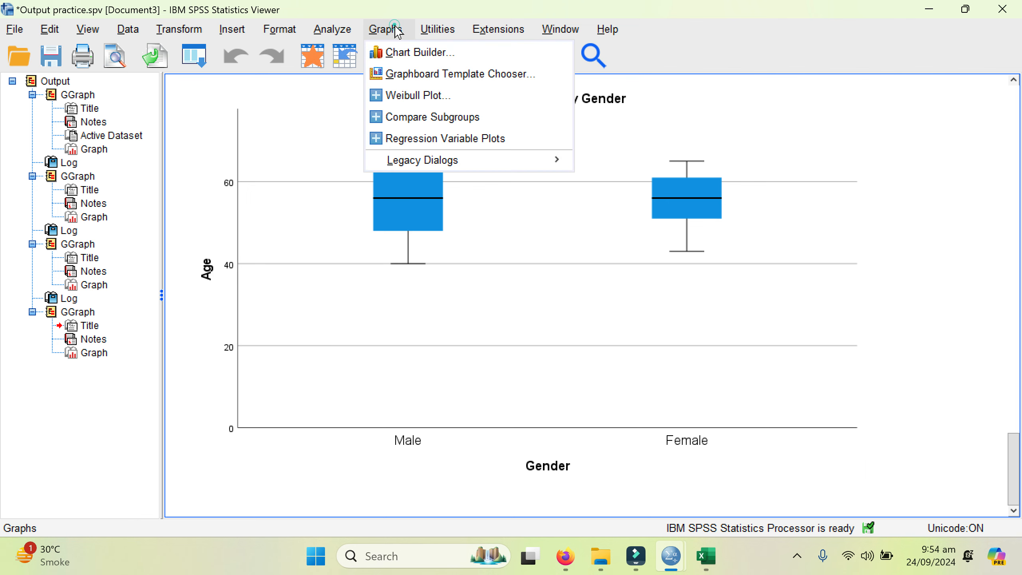
{"action": "left_click", "coordinate": [392, 52]}
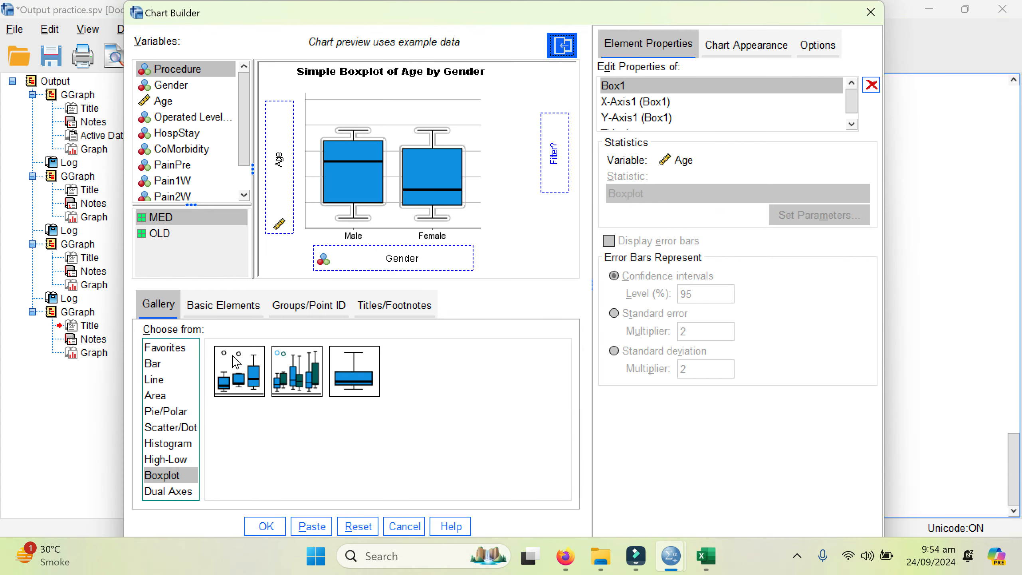
{"action": "left_click_drag", "start_coordinate": [285, 376], "coordinate": [381, 192]}
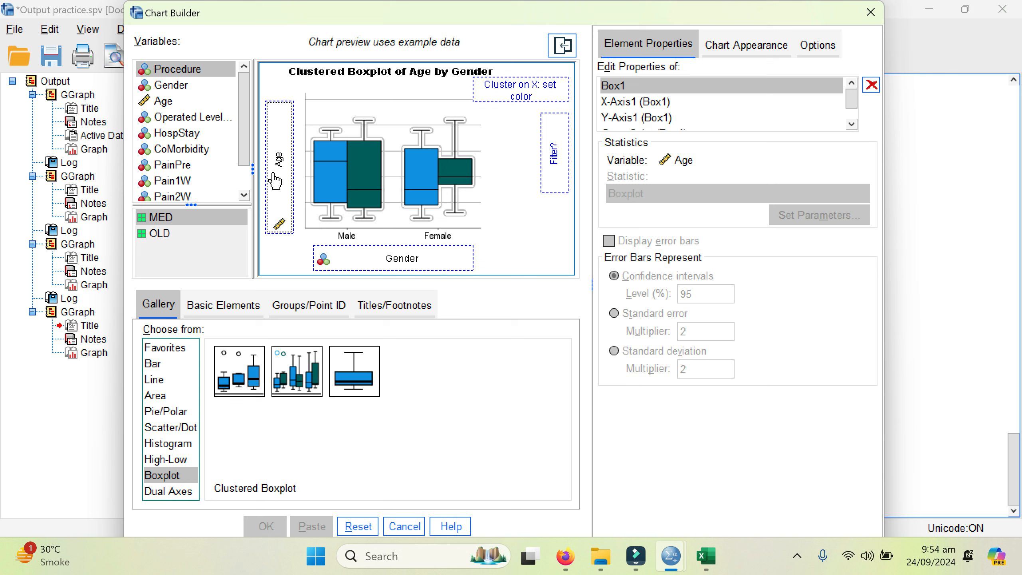
{"action": "left_click_drag", "start_coordinate": [274, 192], "coordinate": [273, 182]}
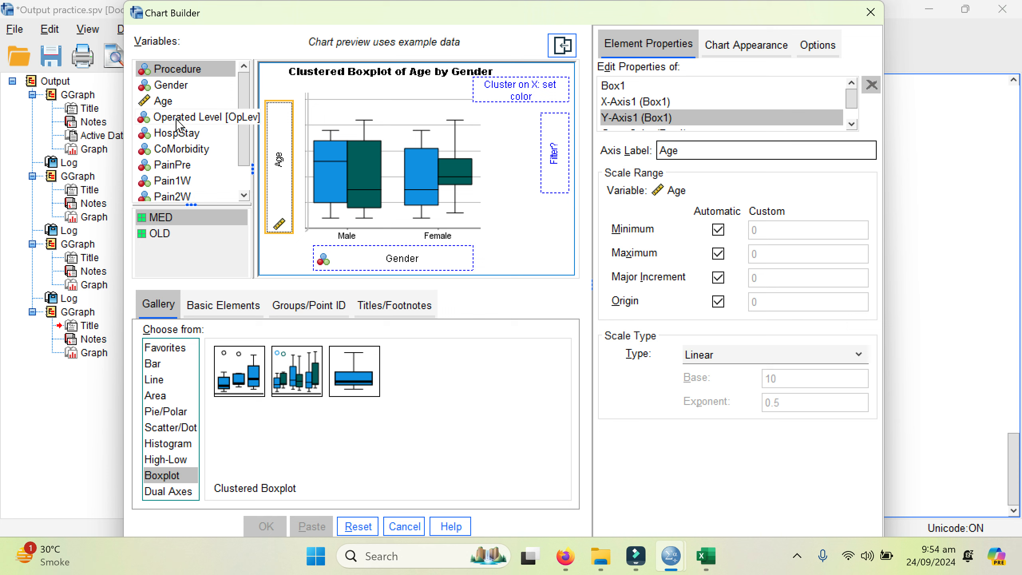
{"action": "left_click_drag", "start_coordinate": [177, 125], "coordinate": [503, 91]}
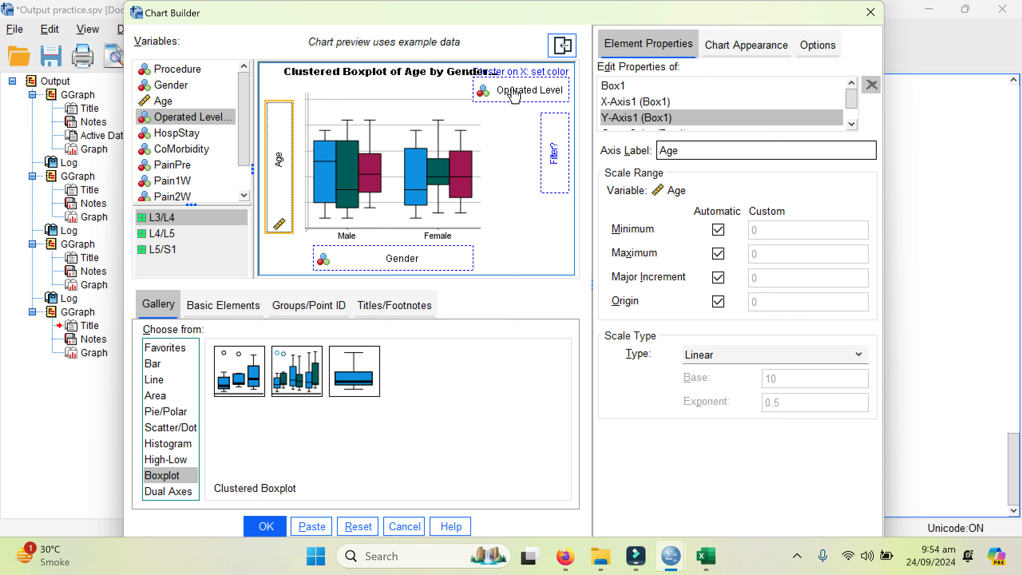
Distinguish the Operated Level groups by Pattern in the grouping zone settings.
{"action": "double_click", "coordinate": [515, 95]}
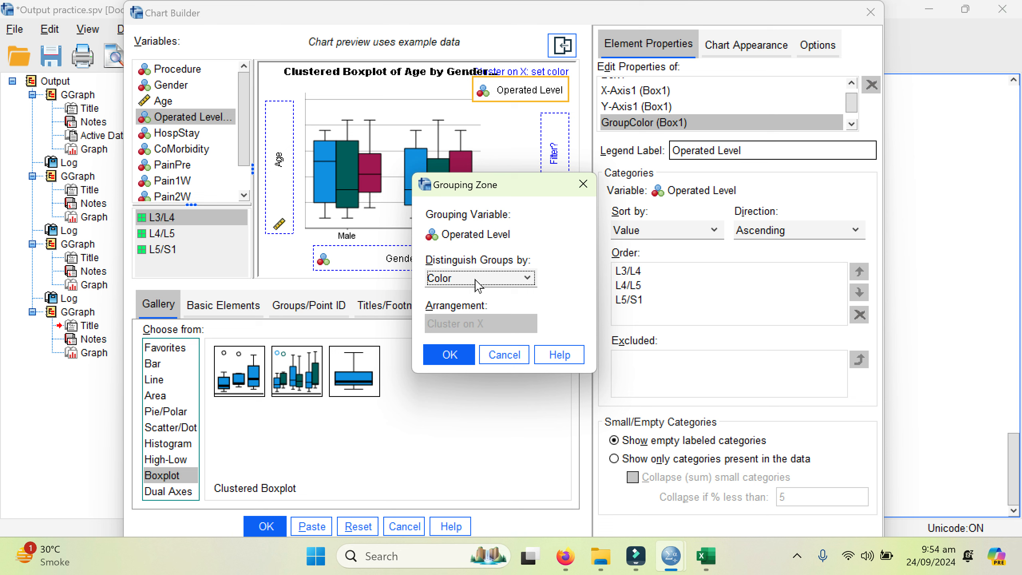
{"action": "left_click", "coordinate": [452, 279]}
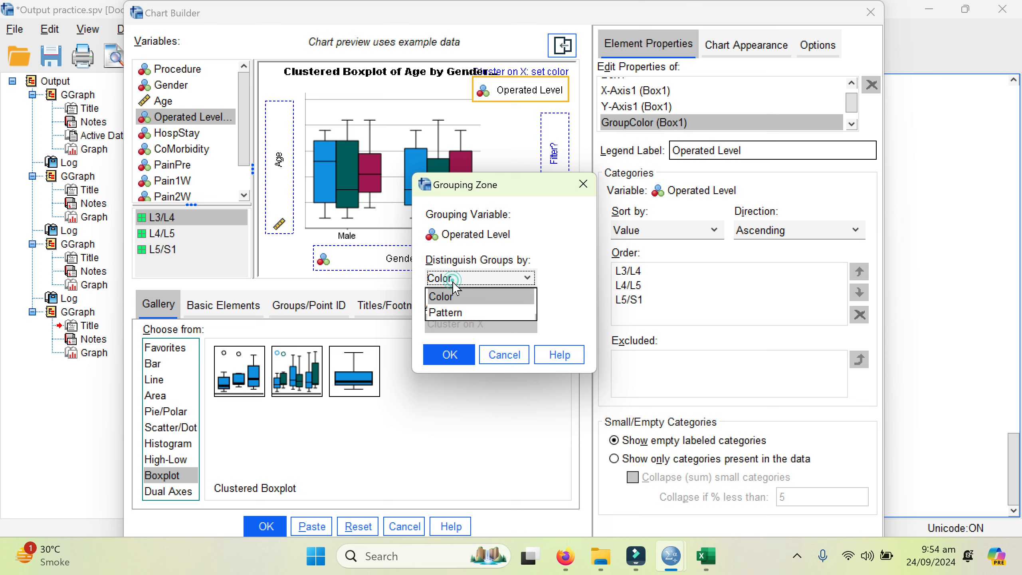
{"action": "left_click", "coordinate": [441, 313]}
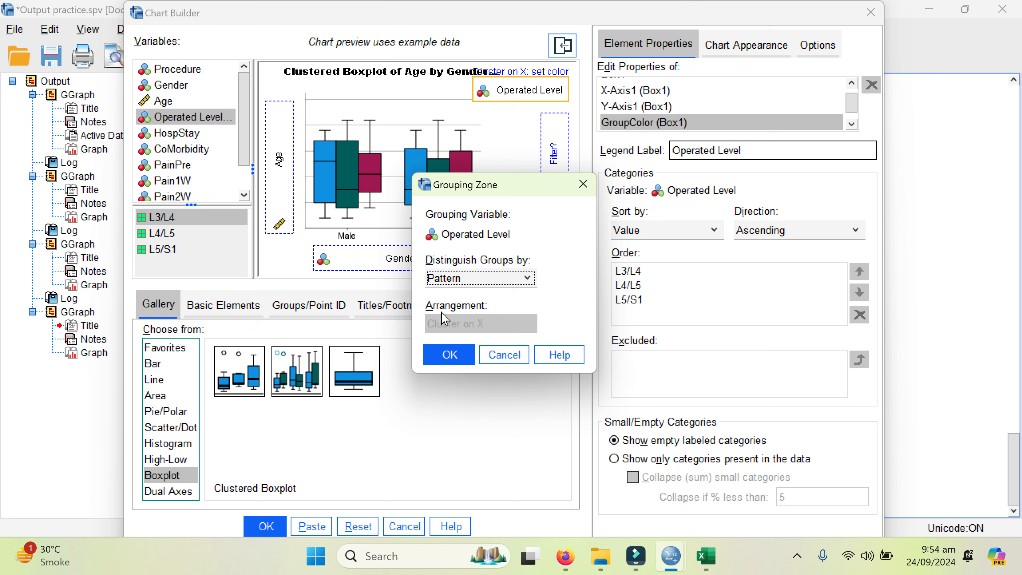
{"action": "left_click", "coordinate": [444, 356]}
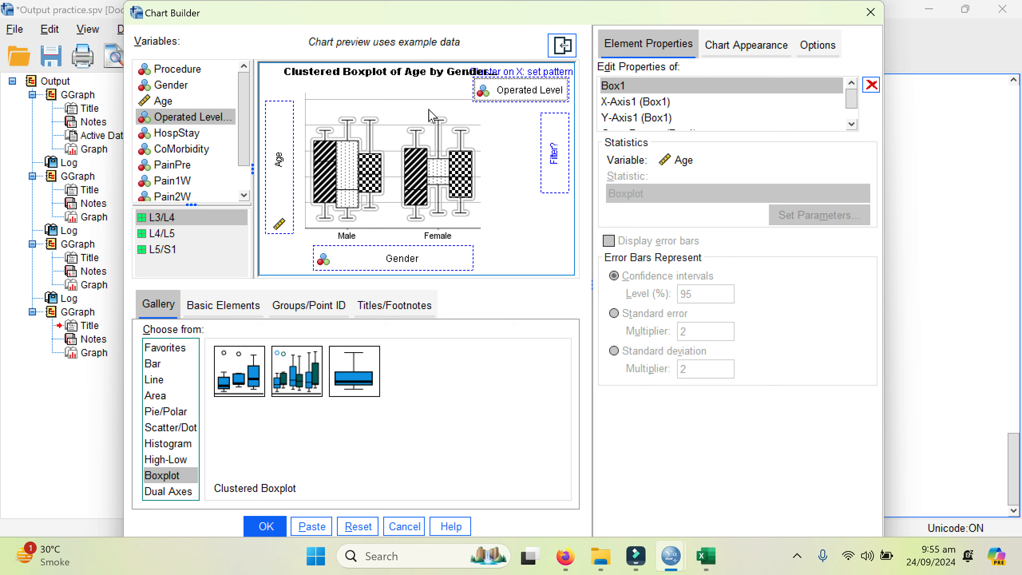
Distinguish the Operated Level groups by Color, then generate the clustered boxplot and view it in the output.
{"action": "left_click", "coordinate": [510, 91]}
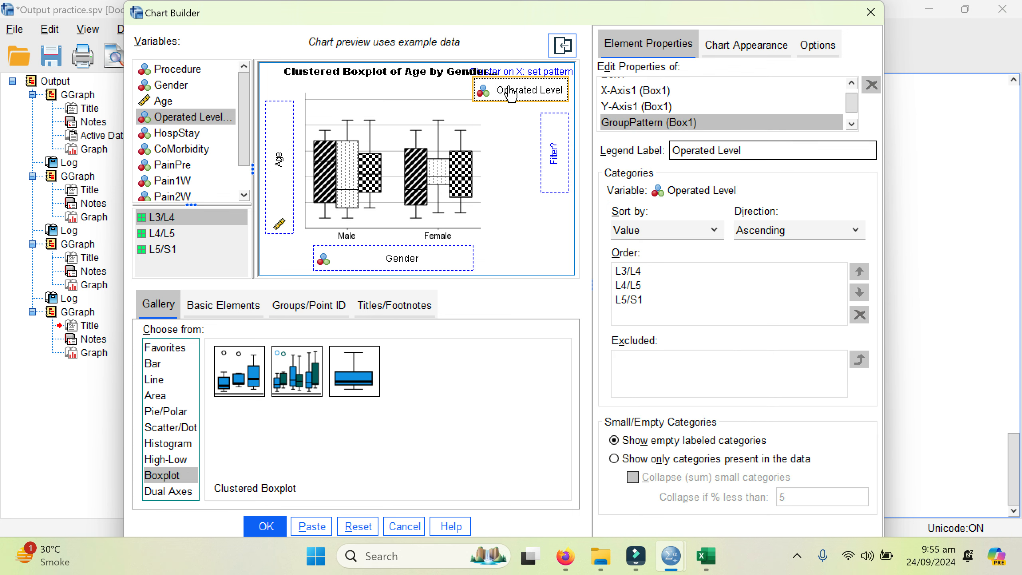
{"action": "double_click", "coordinate": [510, 91]}
{"action": "left_click", "coordinate": [487, 277]}
{"action": "left_click", "coordinate": [470, 300]}
{"action": "left_click", "coordinate": [440, 354]}
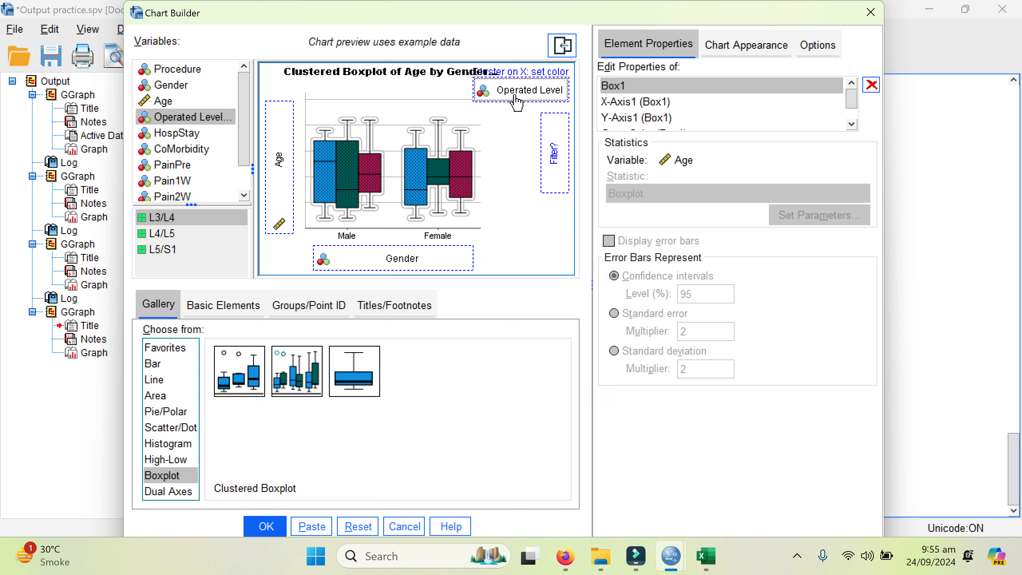
{"action": "left_click", "coordinate": [265, 525]}
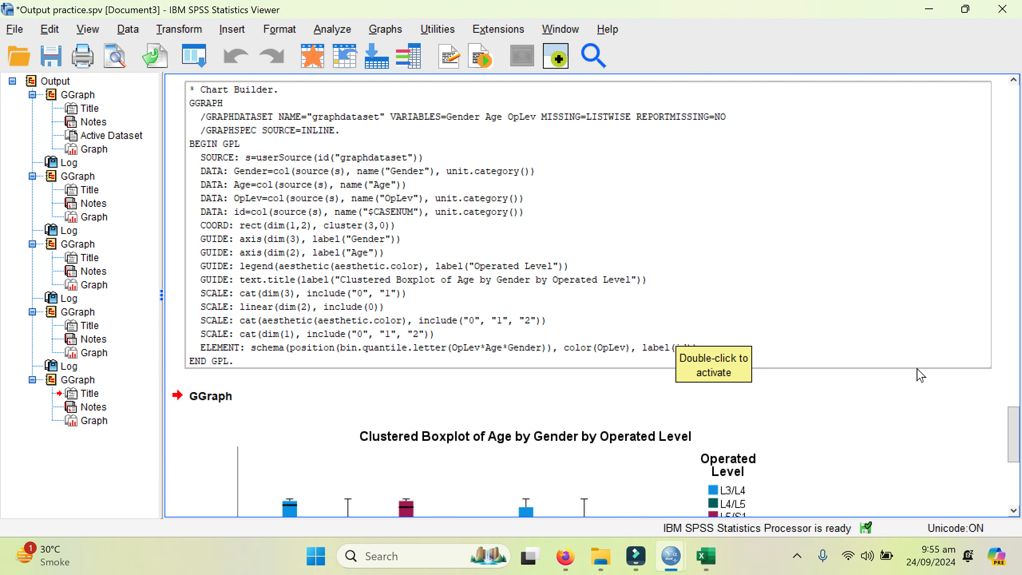
{"action": "left_click_drag", "start_coordinate": [1016, 428], "coordinate": [1016, 469]}
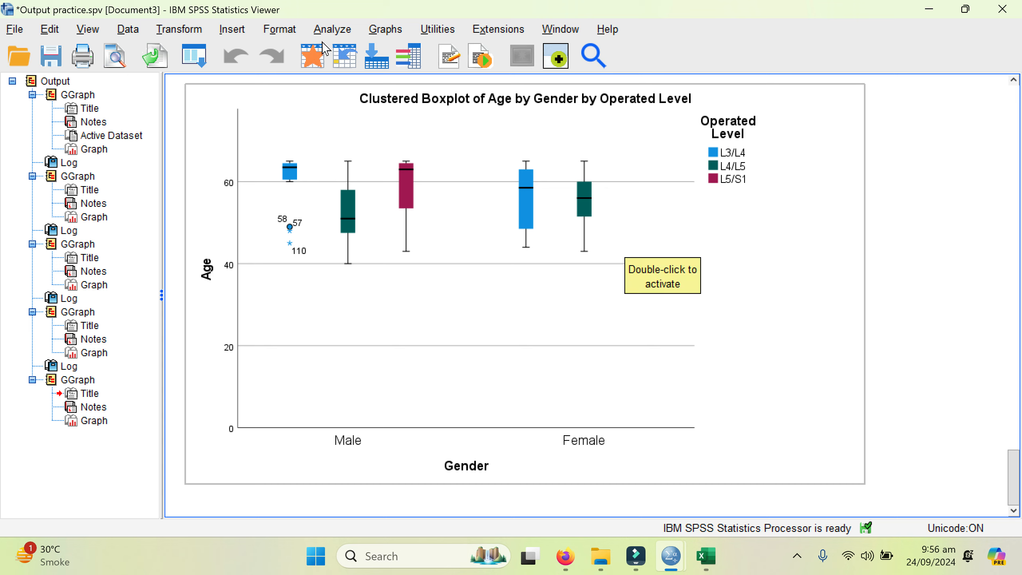
Reopen the Chart Builder on the clustered boxplot setup.
{"action": "left_click", "coordinate": [382, 30]}
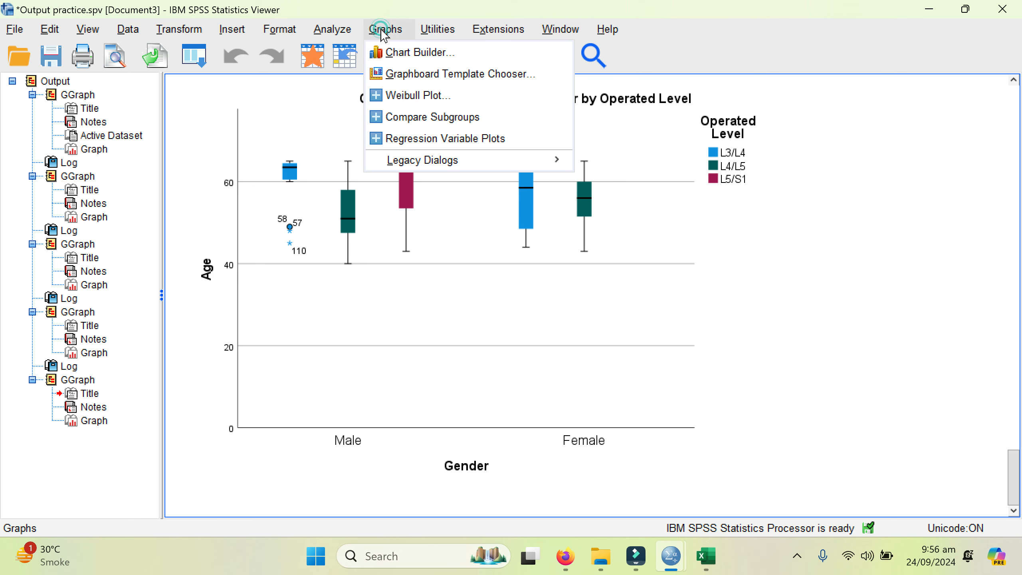
{"action": "left_click", "coordinate": [378, 50]}
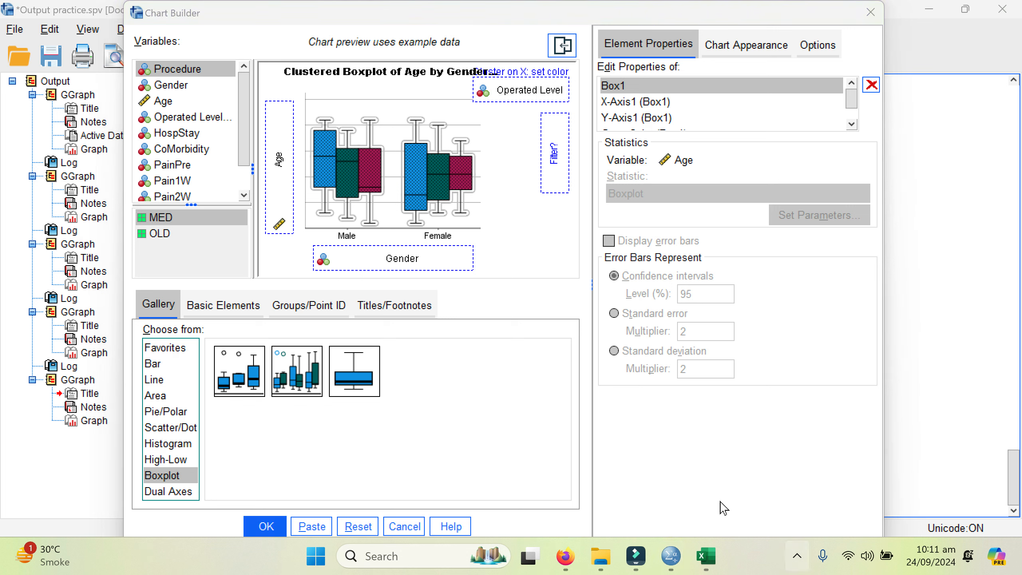
{"action": "left_click", "coordinate": [797, 556]}
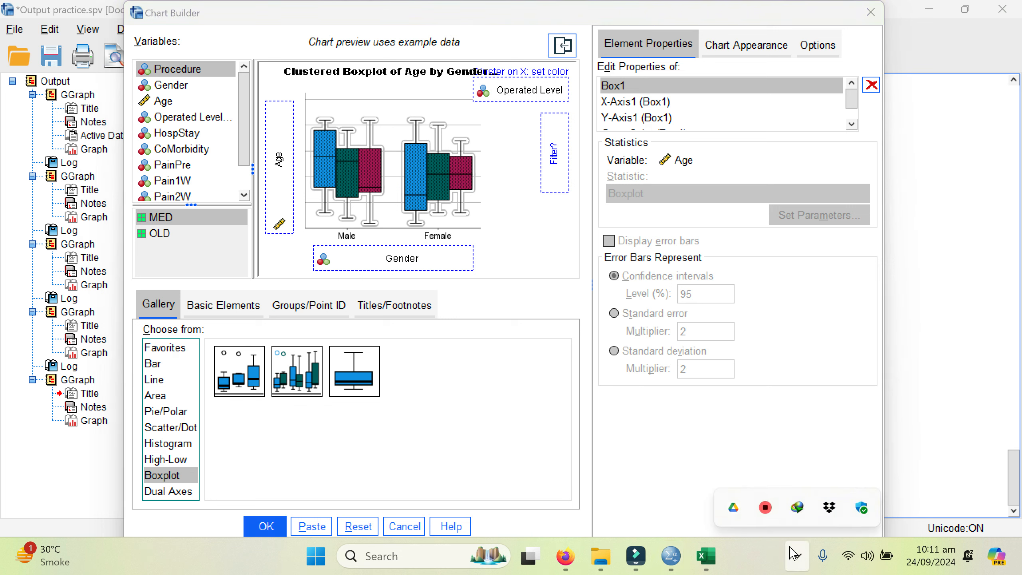
Create a simple histogram with Age on the X-axis in the Chart Builder and output it.
{"action": "left_click", "coordinate": [651, 445]}
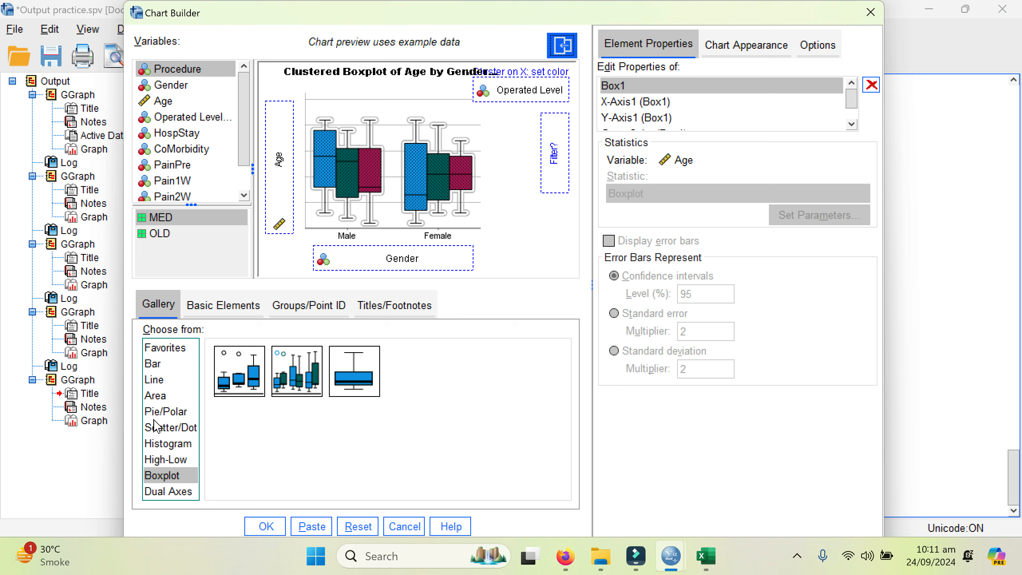
{"action": "left_click", "coordinate": [157, 443]}
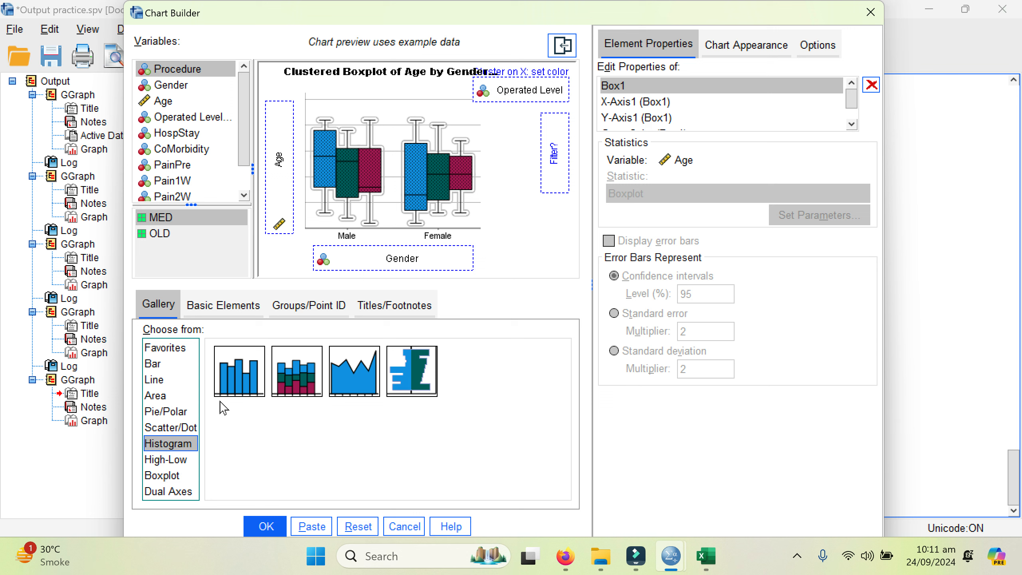
{"action": "left_click_drag", "start_coordinate": [240, 390], "coordinate": [402, 183]}
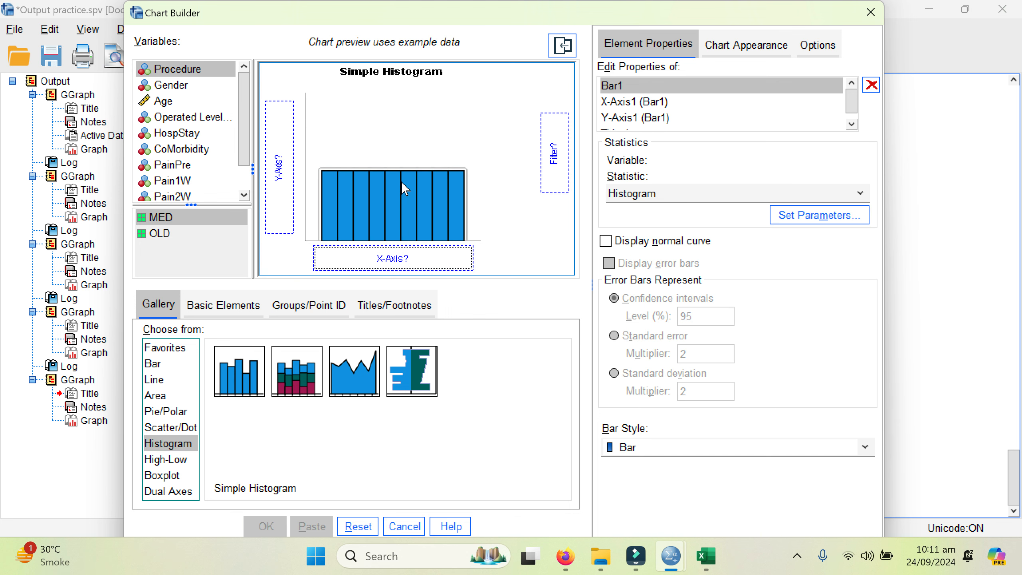
{"action": "left_click_drag", "start_coordinate": [168, 106], "coordinate": [364, 258]}
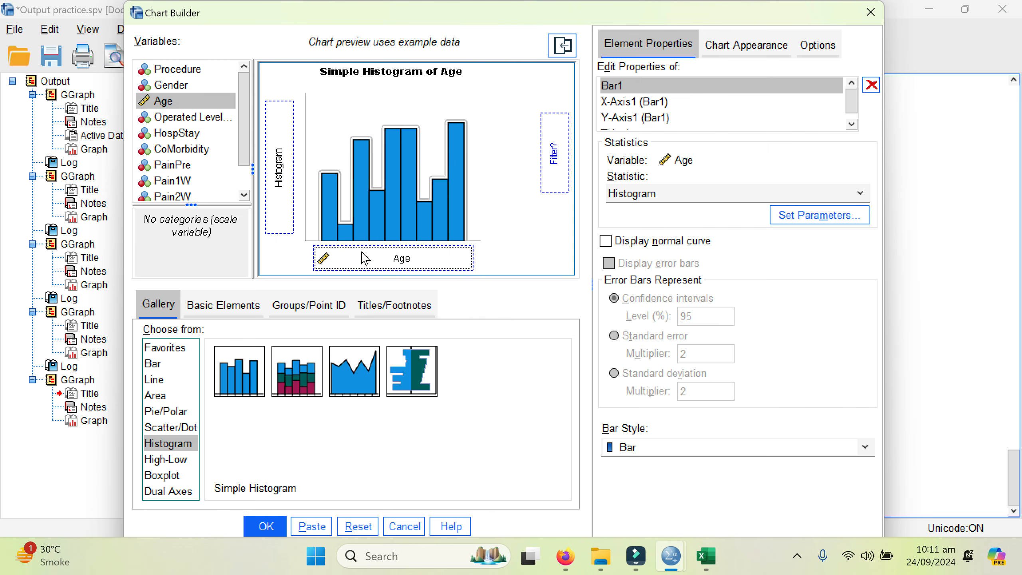
{"action": "left_click", "coordinate": [267, 530]}
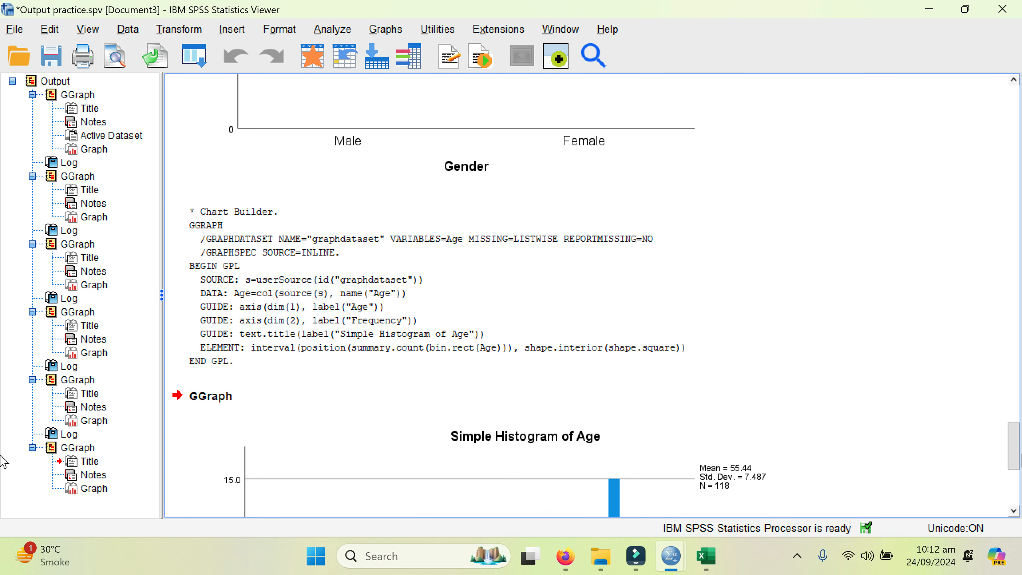
Add a normal distribution curve with automatic parameters to the simple histogram of Age and close its chart editor.
{"action": "left_click_drag", "start_coordinate": [1015, 462], "coordinate": [1014, 499]}
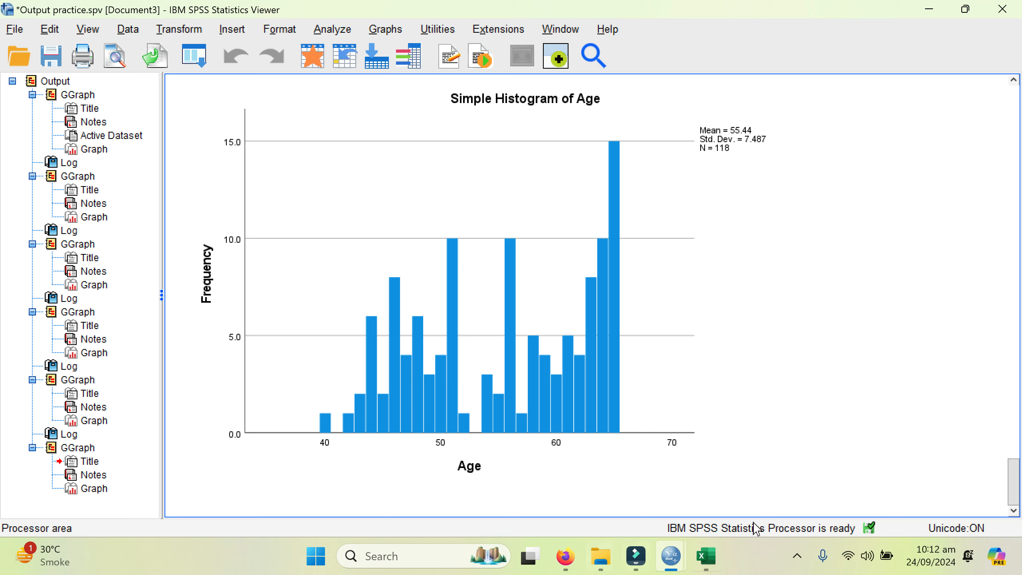
{"action": "left_click", "coordinate": [643, 348]}
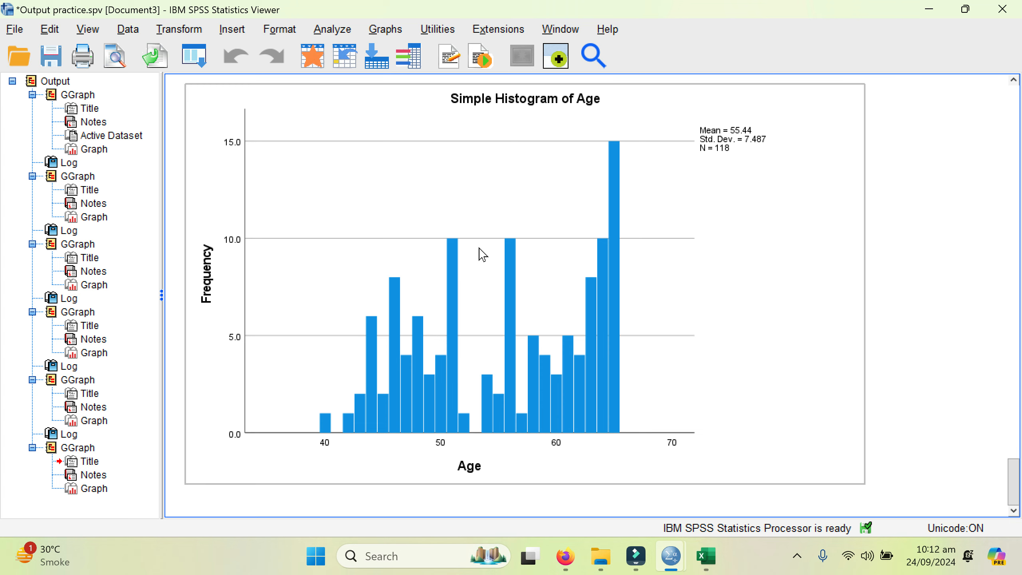
{"action": "left_click", "coordinate": [450, 202]}
{"action": "double_click", "coordinate": [449, 202]}
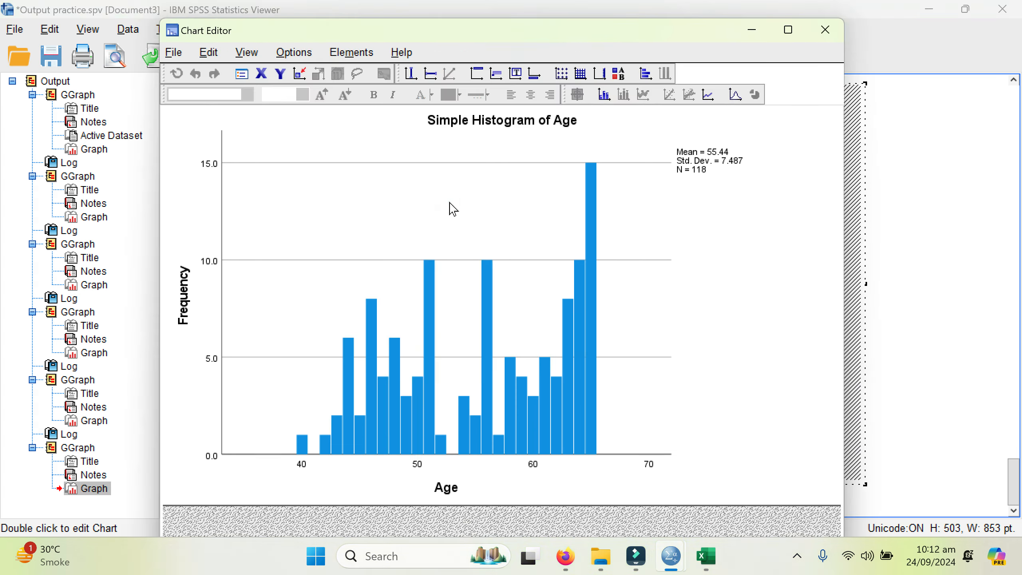
{"action": "left_click", "coordinate": [733, 101]}
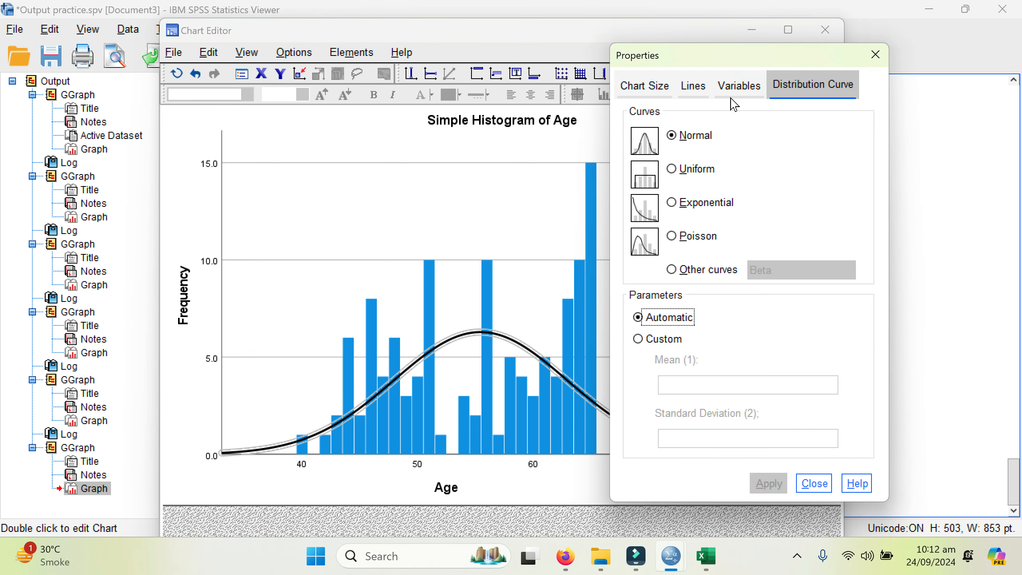
{"action": "left_click_drag", "start_coordinate": [655, 64], "coordinate": [786, 64]}
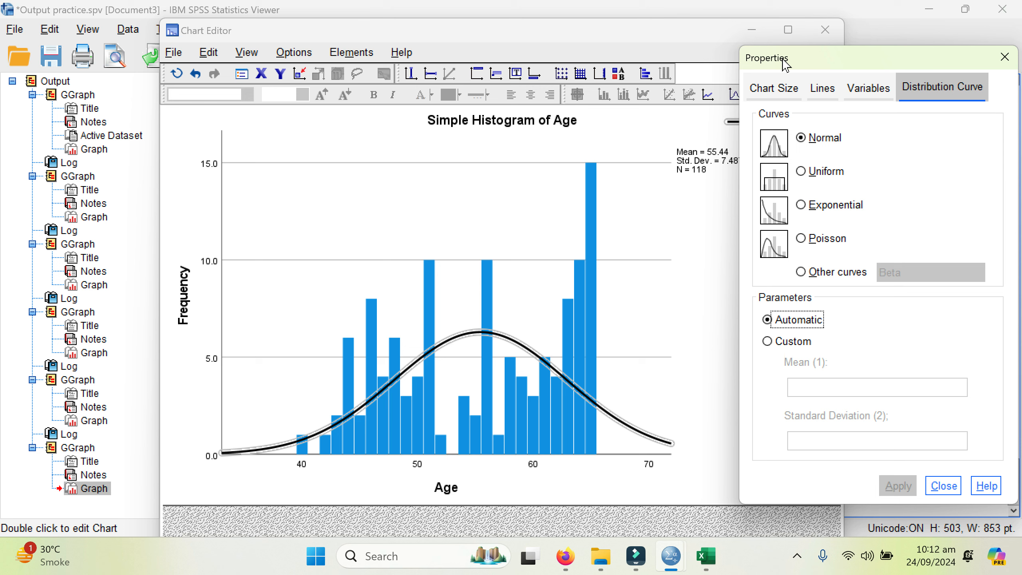
{"action": "left_click", "coordinate": [815, 178]}
{"action": "left_click", "coordinate": [815, 141]}
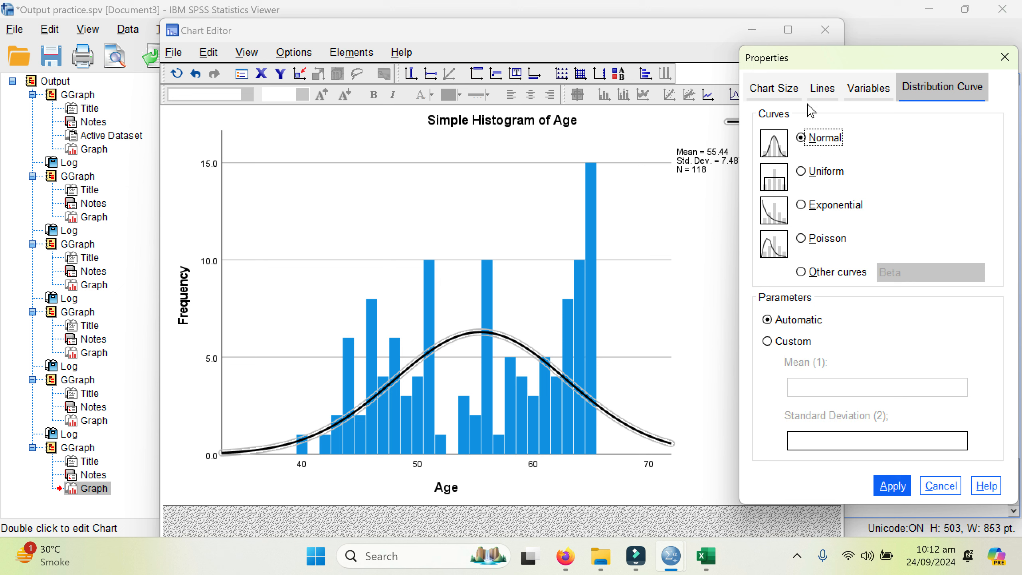
{"action": "left_click", "coordinate": [940, 492]}
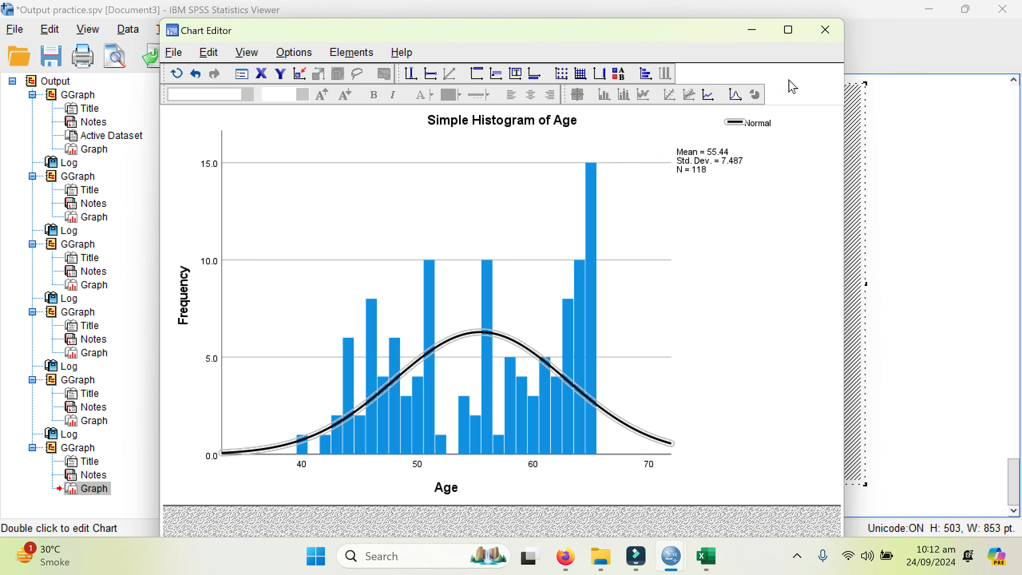
{"action": "left_click", "coordinate": [840, 31]}
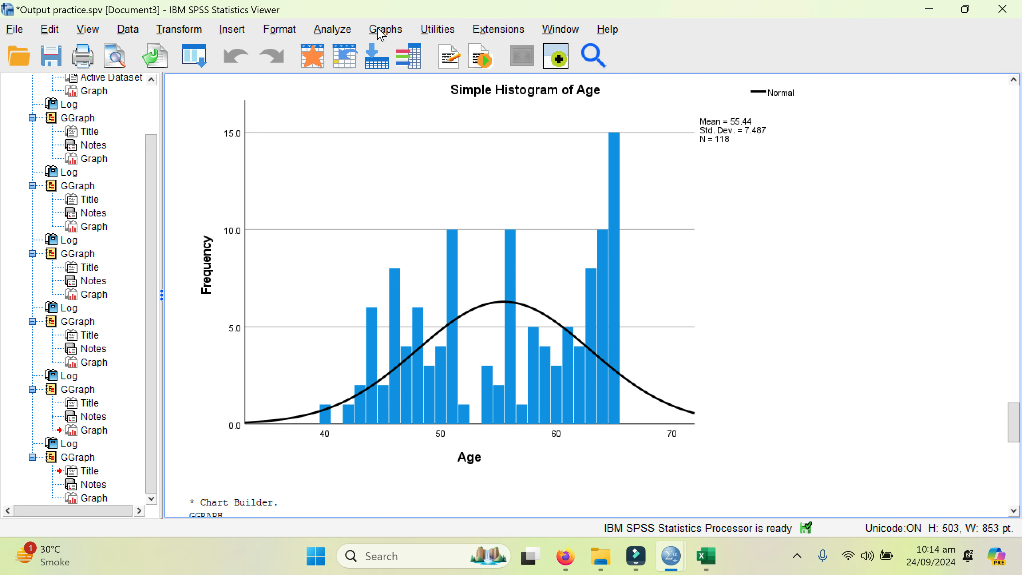
Create a stacked histogram with Age on the X-axis, stacked in colour by Operated Level, and output it.
{"action": "left_click", "coordinate": [380, 33]}
{"action": "left_click", "coordinate": [384, 51]}
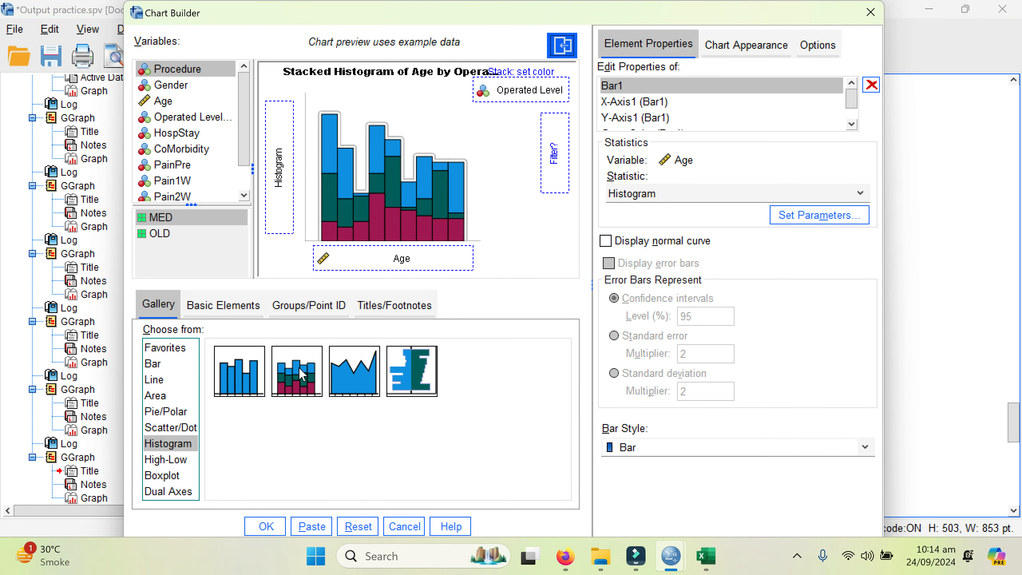
{"action": "left_click_drag", "start_coordinate": [299, 367], "coordinate": [371, 179]}
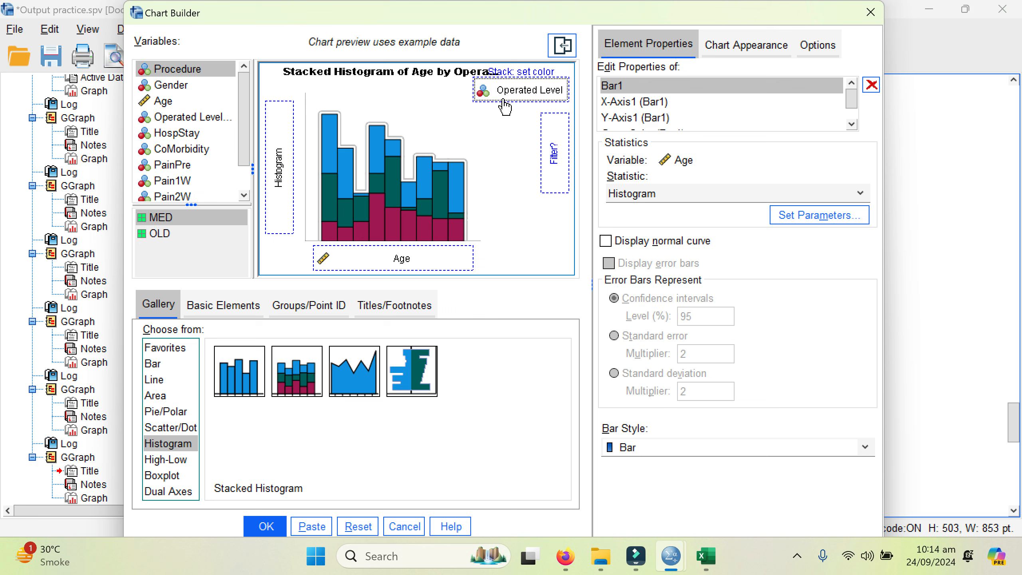
{"action": "left_click_drag", "start_coordinate": [505, 107], "coordinate": [212, 109]}
{"action": "mouse_move", "coordinate": [384, 259]}
{"action": "left_mouse_down"}
{"action": "mouse_move", "coordinate": [159, 100]}
{"action": "mouse_move", "coordinate": [301, 180]}
{"action": "mouse_move", "coordinate": [375, 269]}
{"action": "mouse_move", "coordinate": [369, 254]}
{"action": "left_mouse_up"}
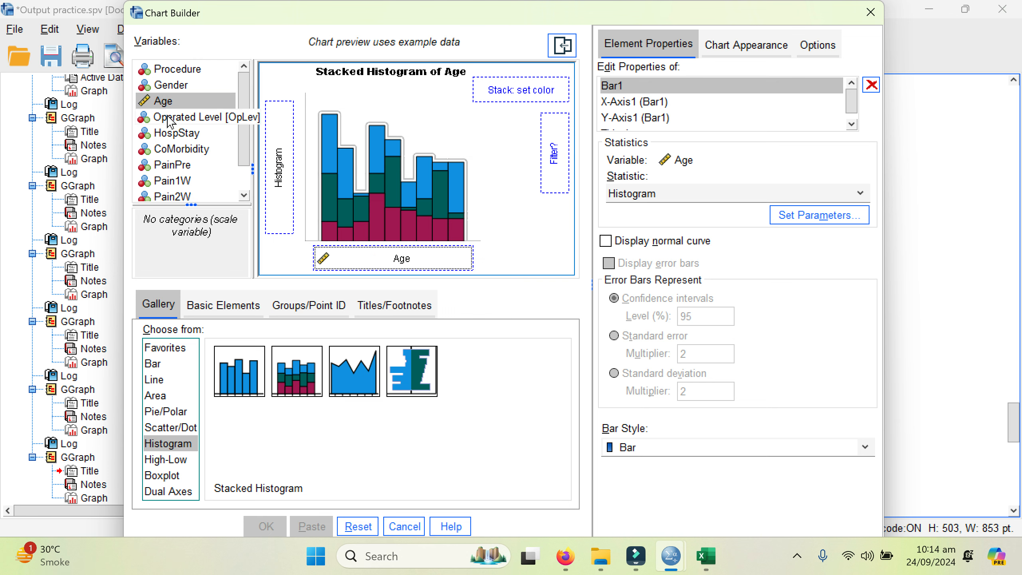
{"action": "left_click_drag", "start_coordinate": [170, 121], "coordinate": [504, 83]}
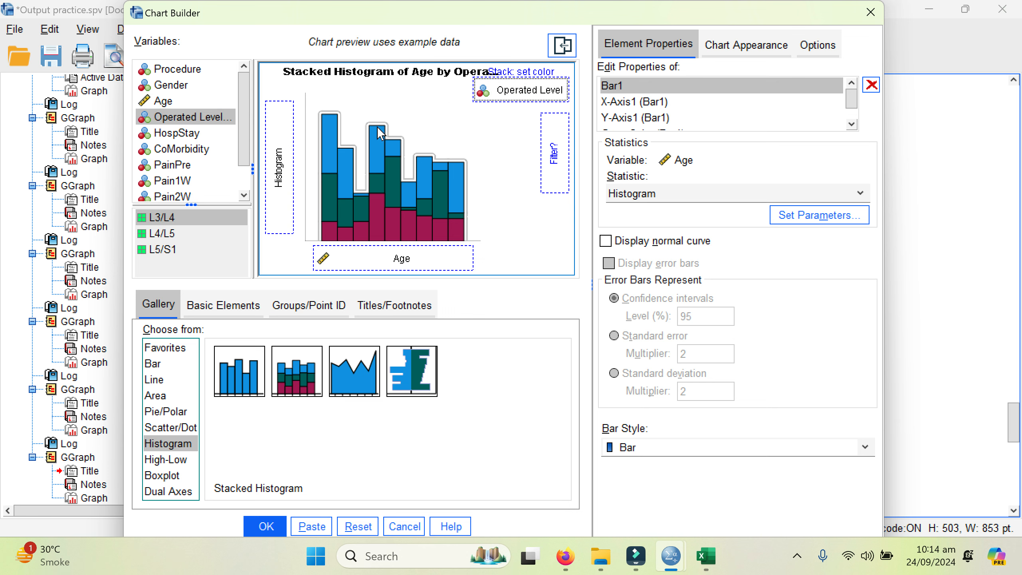
{"action": "left_click", "coordinate": [362, 255]}
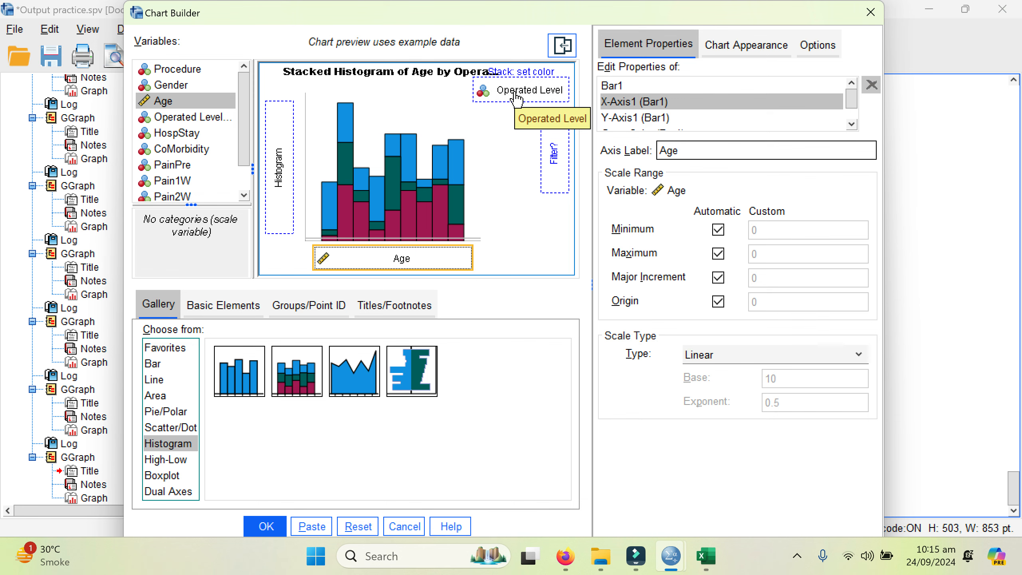
{"action": "left_click", "coordinate": [258, 527]}
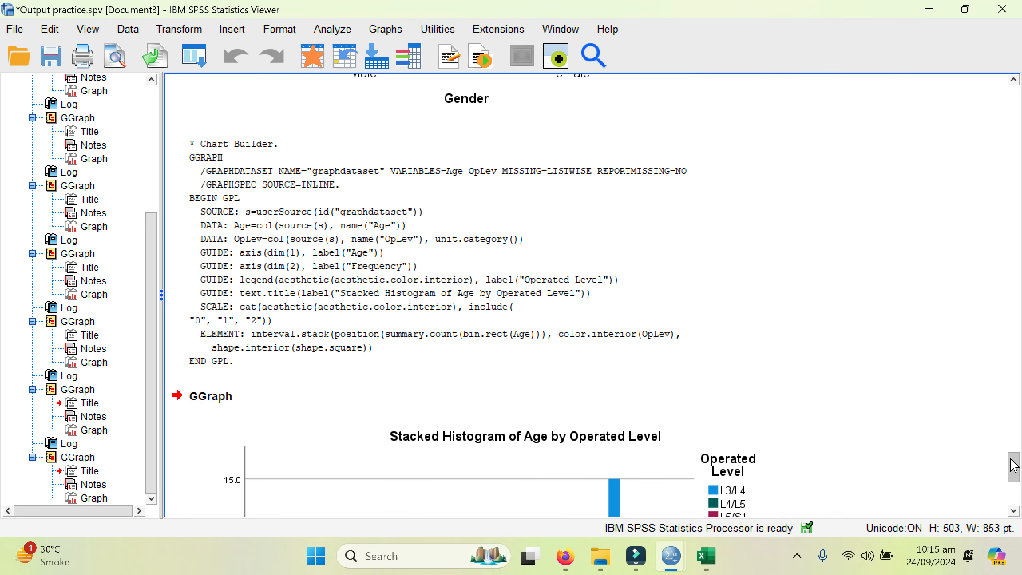
Add a normal distribution curve to the stacked histogram of Age by Operated Level and close its chart editor.
{"action": "left_click_drag", "start_coordinate": [1013, 467], "coordinate": [1013, 491]}
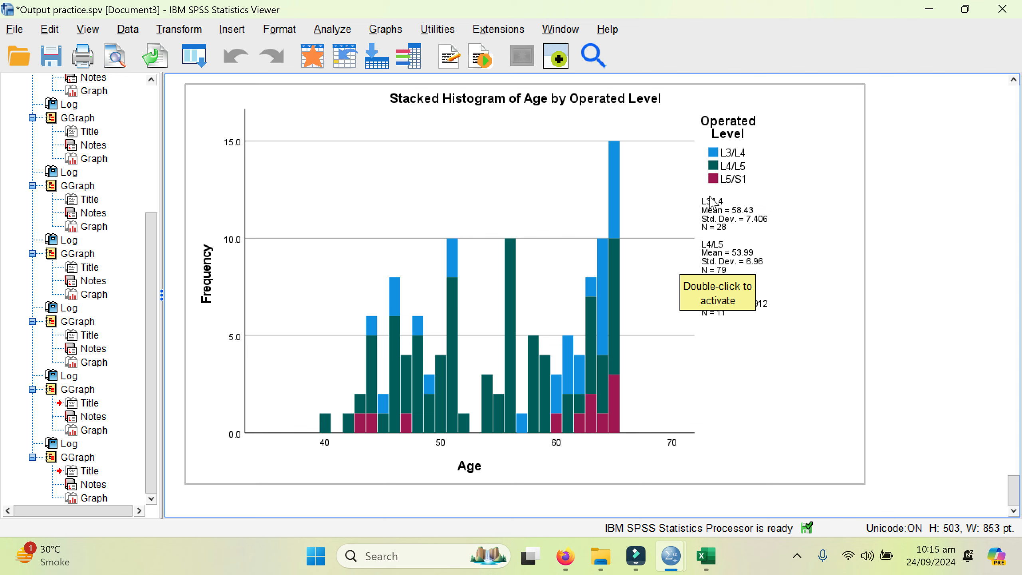
{"action": "left_click", "coordinate": [538, 220]}
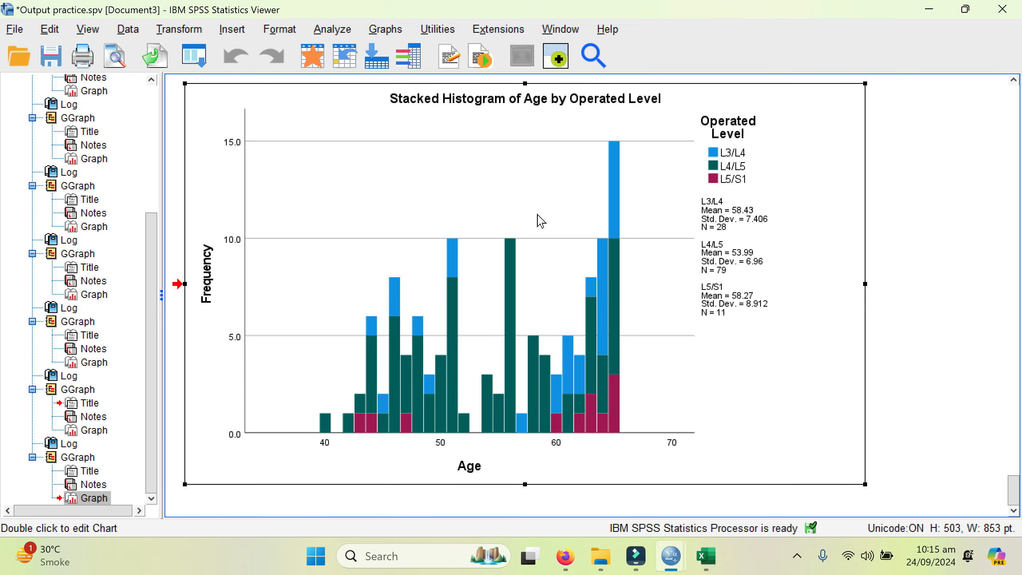
{"action": "double_click", "coordinate": [539, 217]}
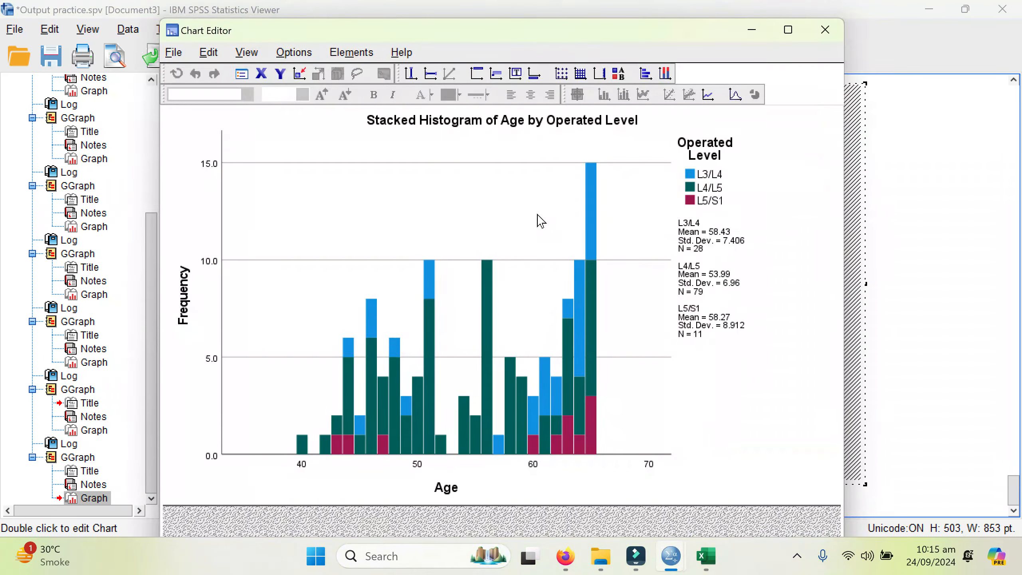
{"action": "left_click", "coordinate": [735, 96]}
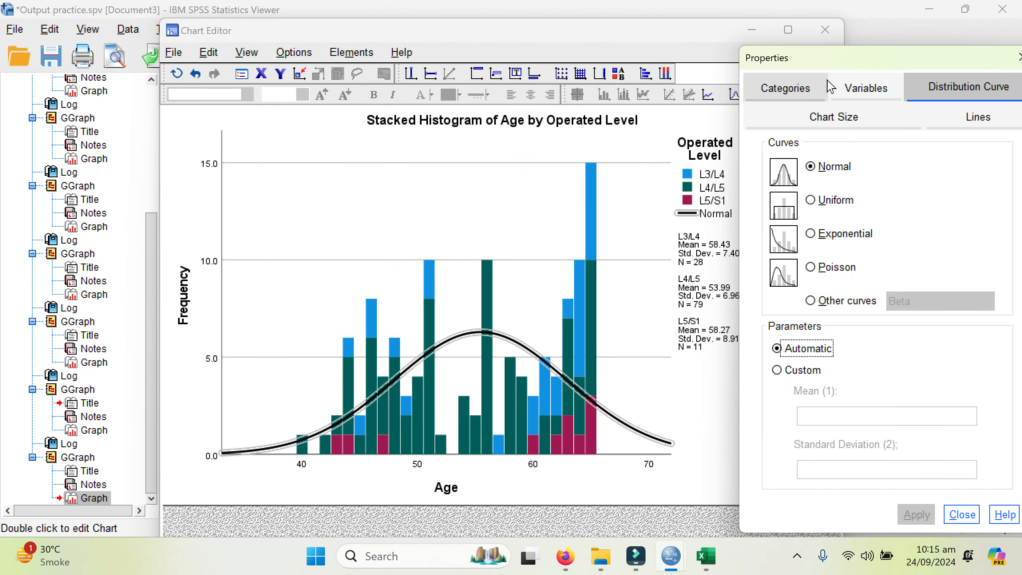
{"action": "left_click_drag", "start_coordinate": [831, 71], "coordinate": [760, 69]}
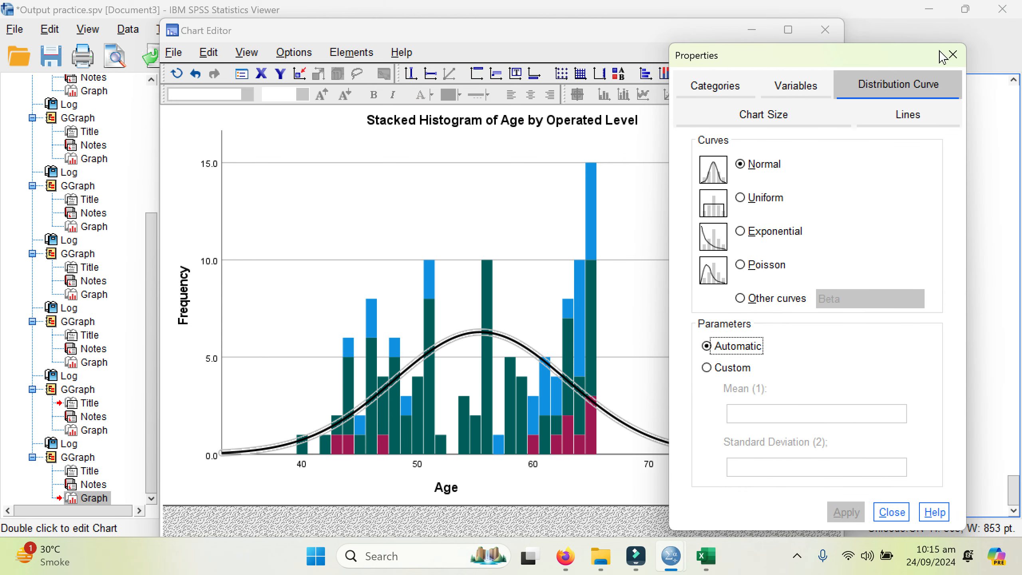
{"action": "left_click", "coordinate": [960, 54]}
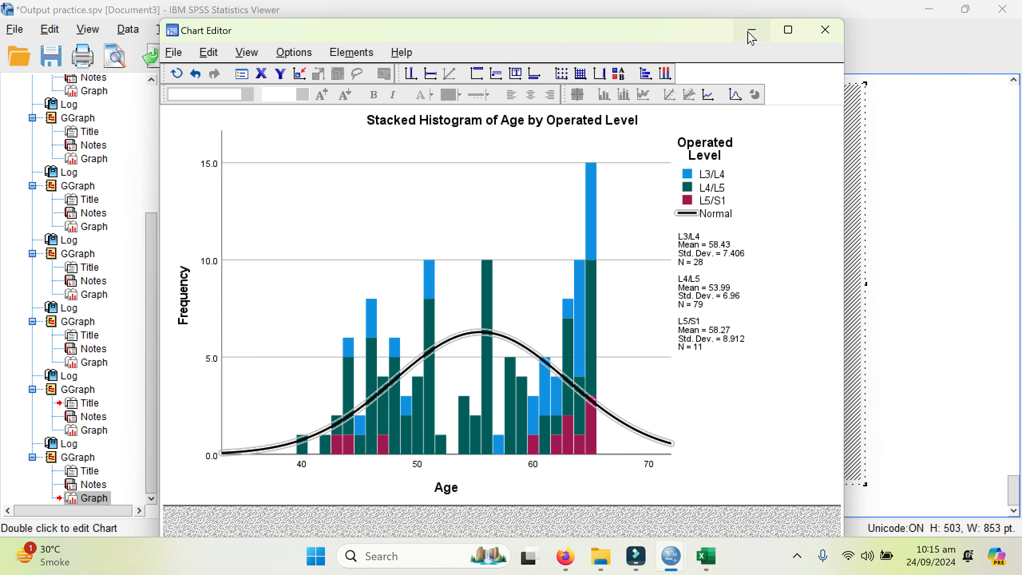
{"action": "left_click", "coordinate": [825, 30]}
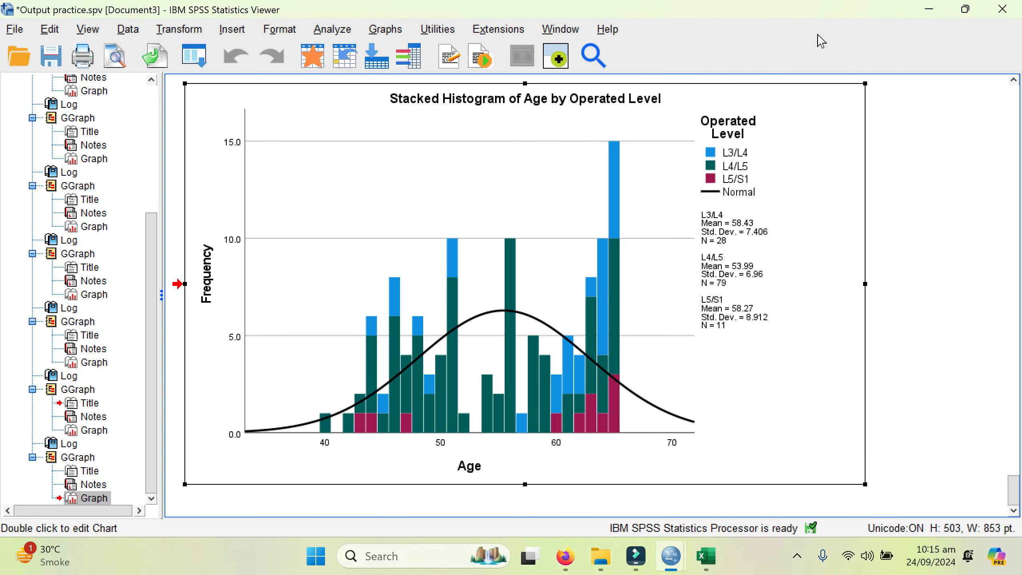
Create a population pyramid with Age as the distribution variable and Gender as the split variable, and output it.
{"action": "left_click", "coordinate": [385, 30]}
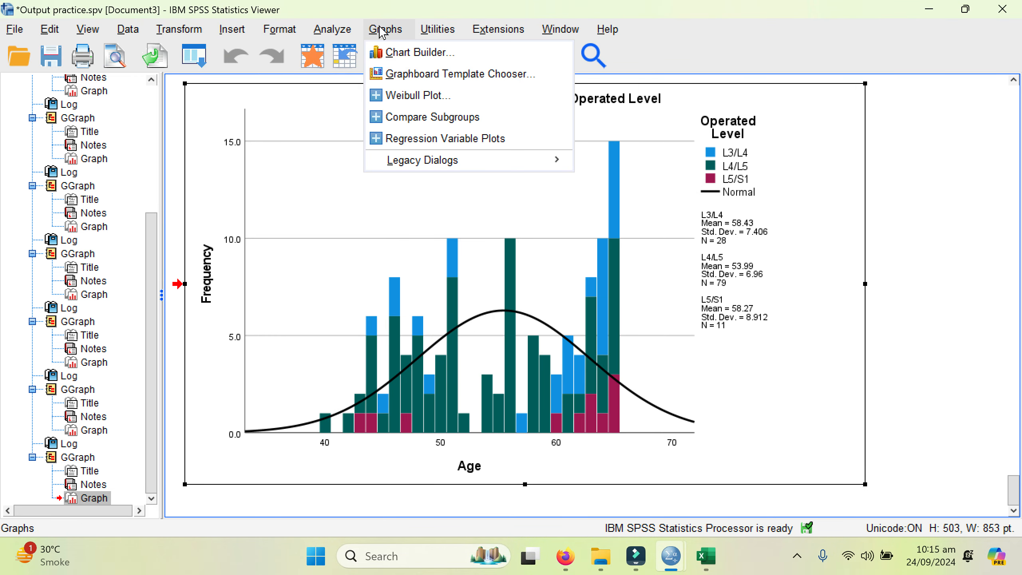
{"action": "left_click", "coordinate": [393, 56]}
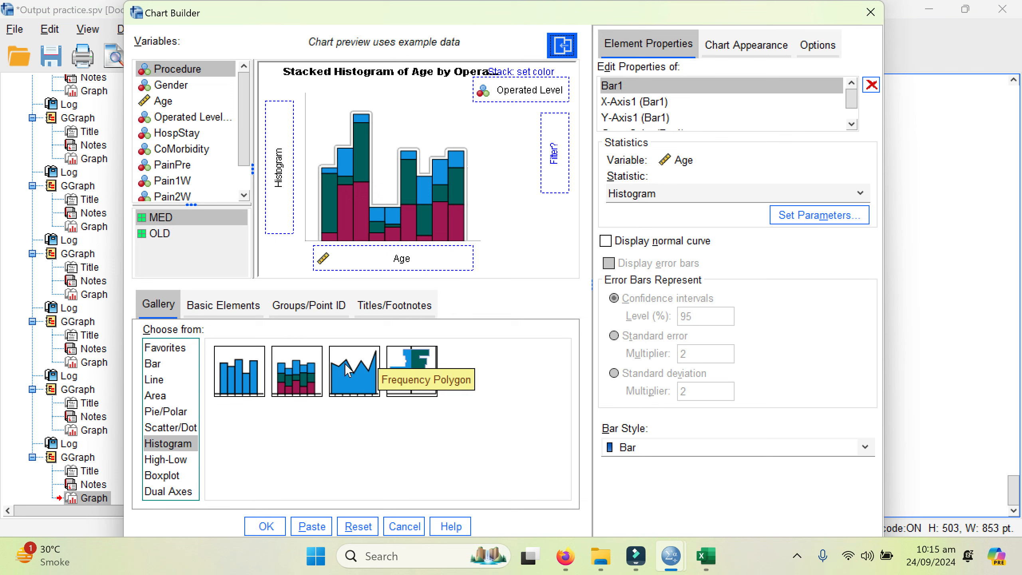
{"action": "left_click_drag", "start_coordinate": [407, 371], "coordinate": [381, 188]}
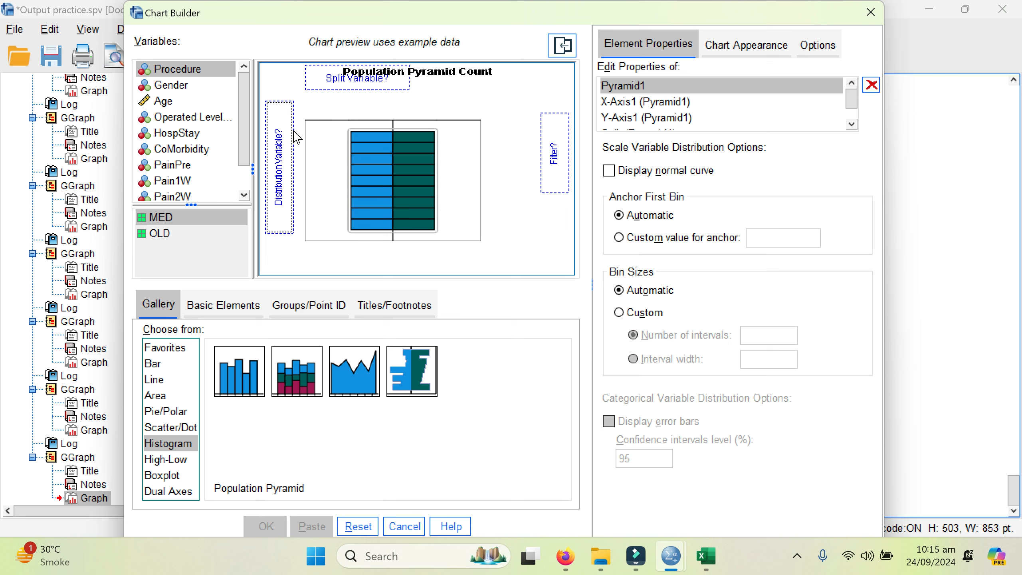
{"action": "left_click_drag", "start_coordinate": [156, 90], "coordinate": [344, 81]}
{"action": "left_click_drag", "start_coordinate": [161, 104], "coordinate": [276, 158]}
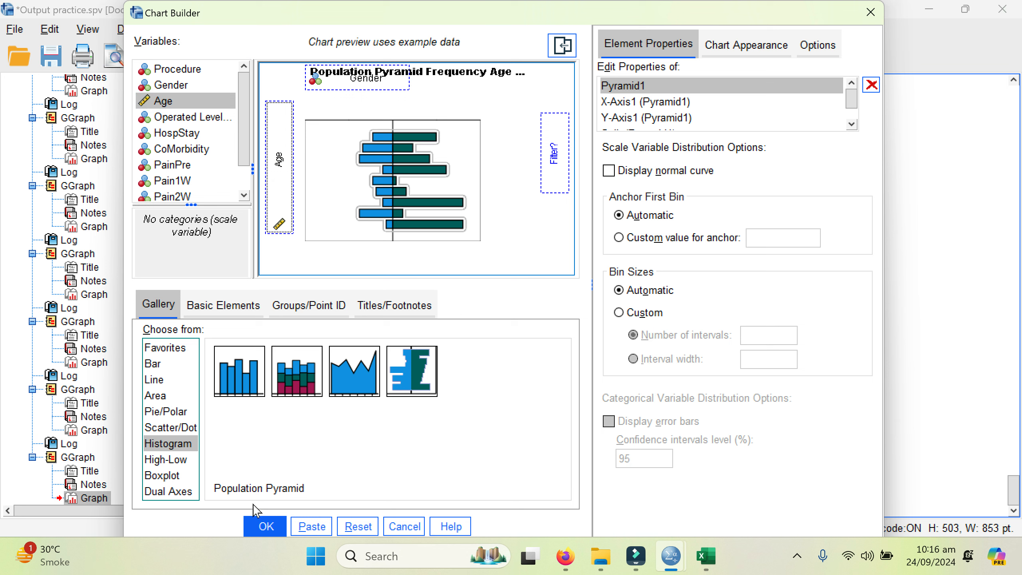
{"action": "left_click", "coordinate": [251, 528]}
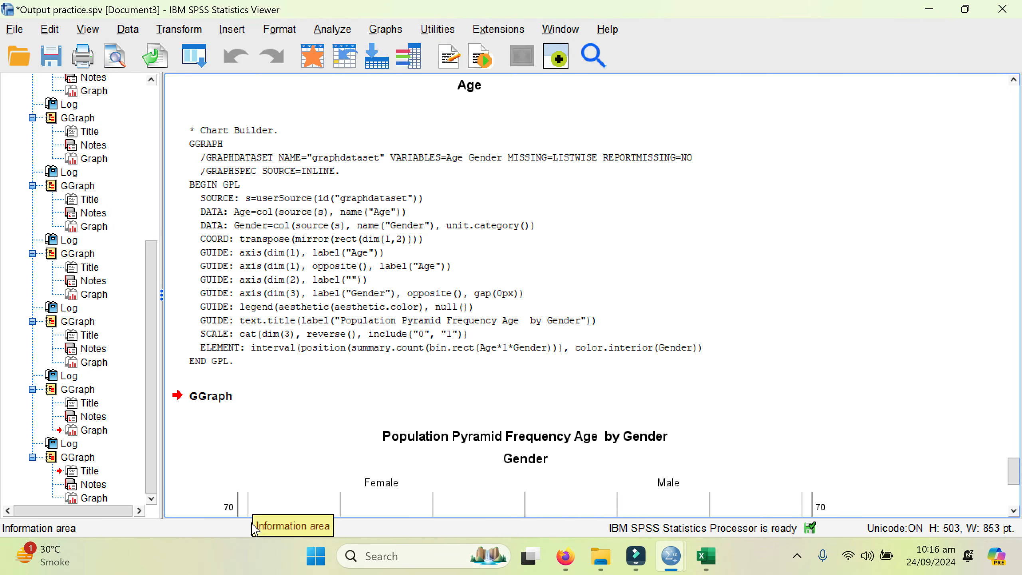
{"action": "left_click_drag", "start_coordinate": [1014, 478], "coordinate": [1017, 503]}
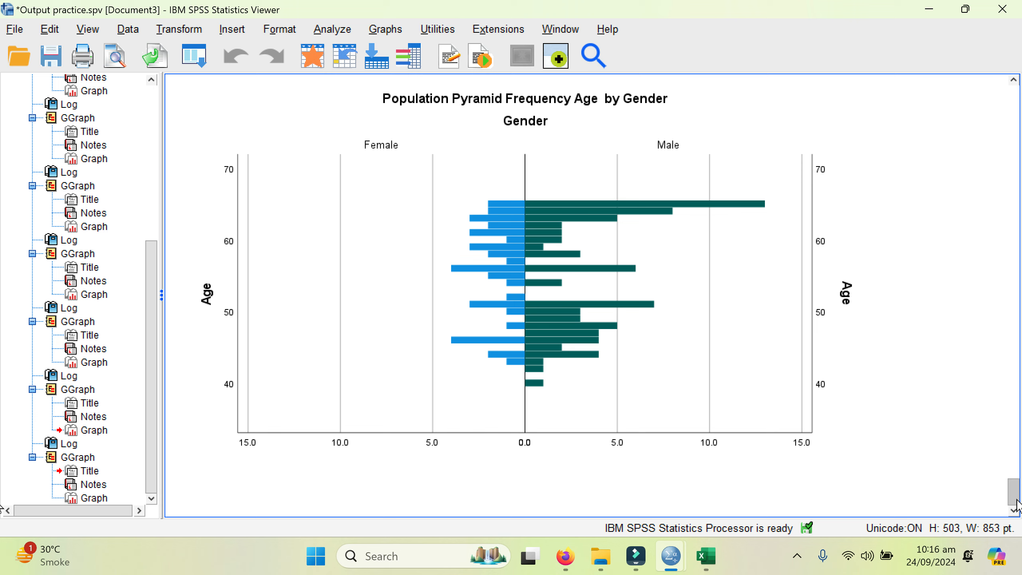
{"action": "left_click", "coordinate": [267, 269]}
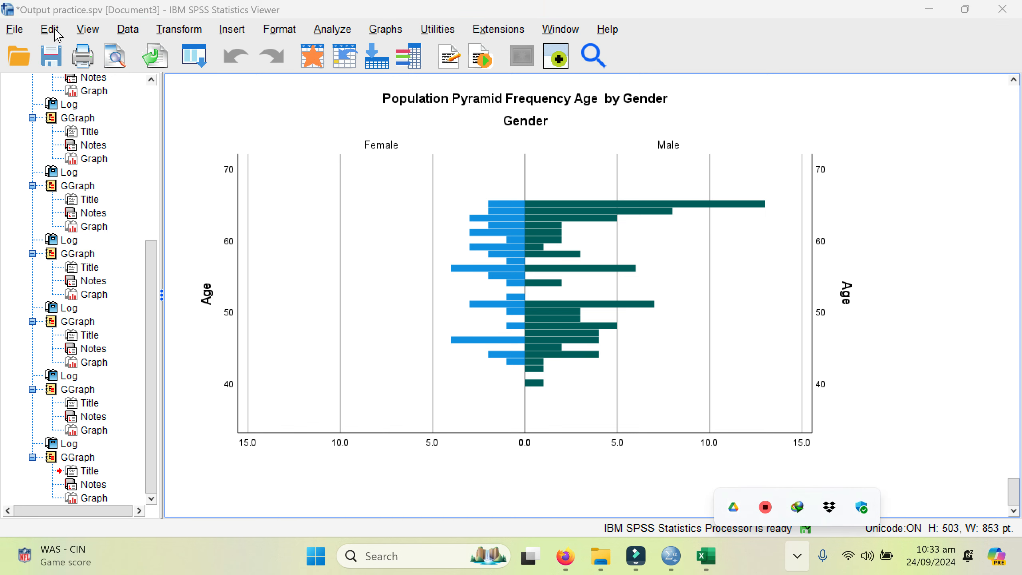
Create a simple area chart with Age on the X-axis and output it.
{"action": "left_click", "coordinate": [384, 30]}
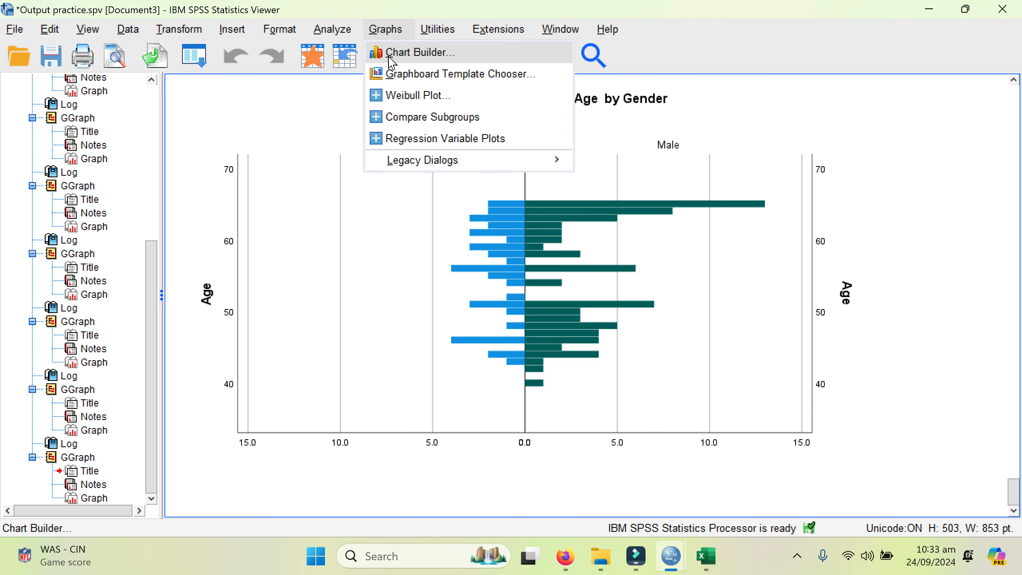
{"action": "left_click", "coordinate": [387, 55]}
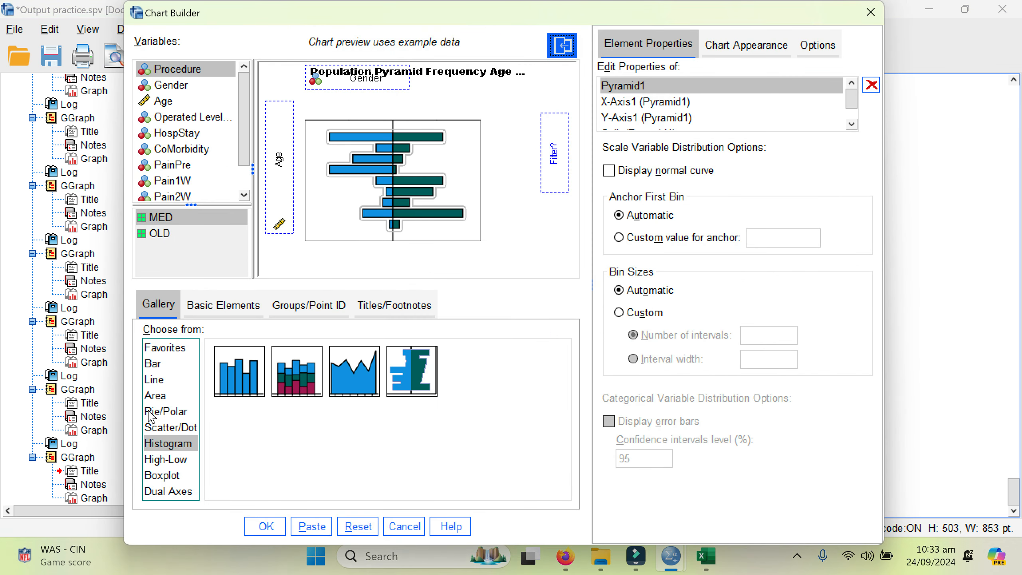
{"action": "left_click", "coordinate": [159, 397]}
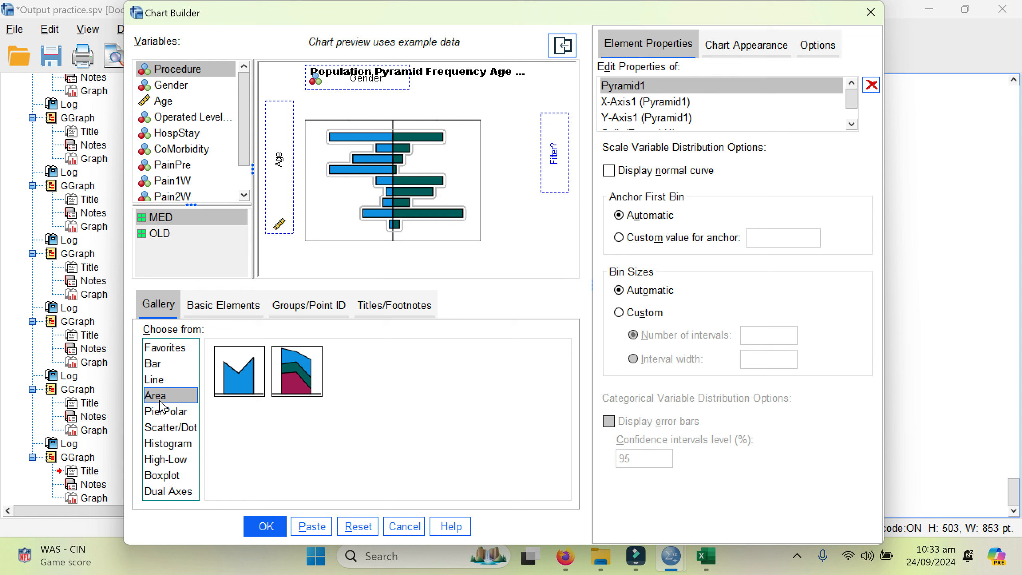
{"action": "left_click_drag", "start_coordinate": [250, 390], "coordinate": [348, 204]}
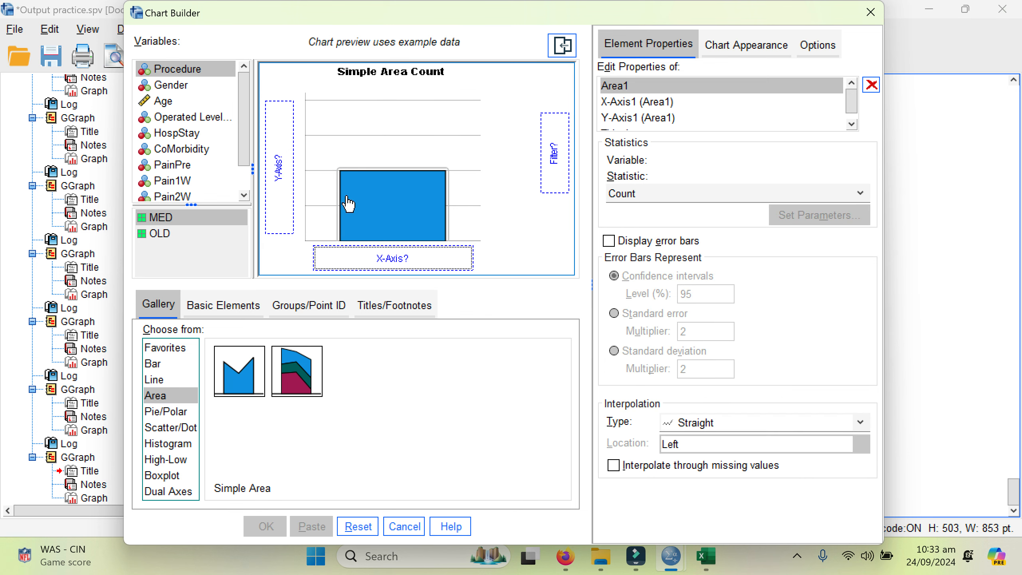
{"action": "left_click_drag", "start_coordinate": [165, 103], "coordinate": [354, 257]}
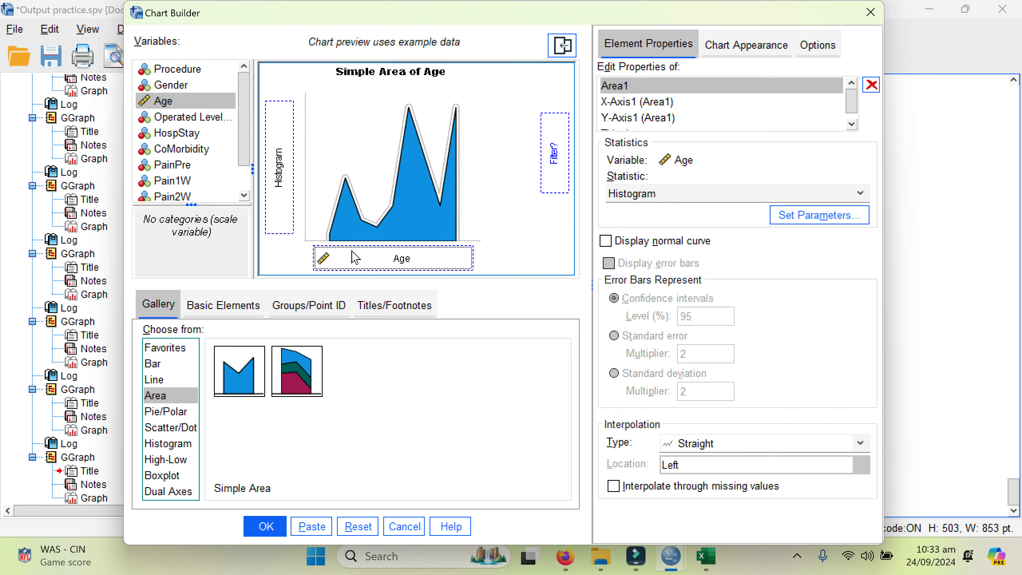
{"action": "left_click", "coordinate": [265, 527]}
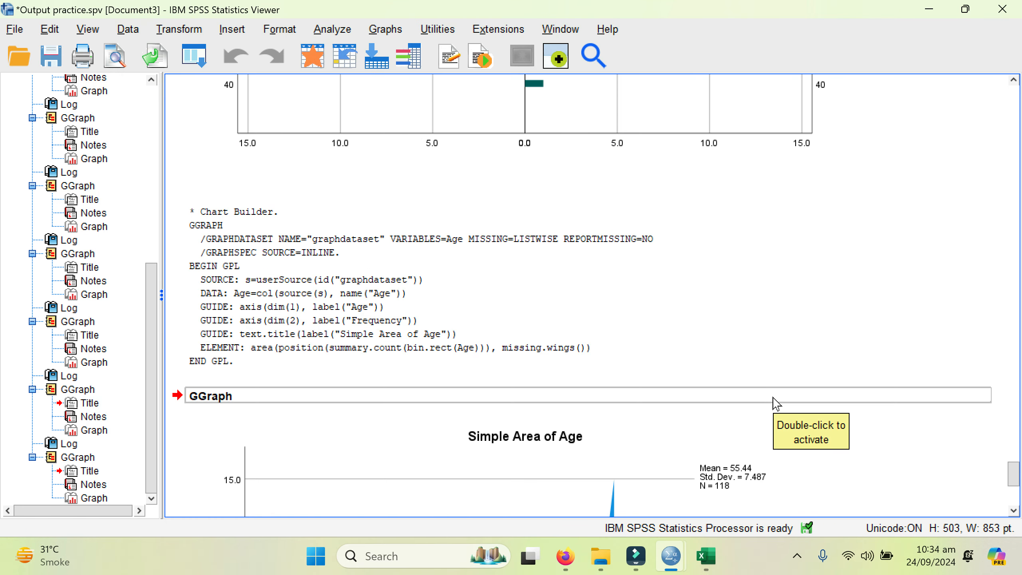
{"action": "left_click_drag", "start_coordinate": [1014, 475], "coordinate": [1016, 501]}
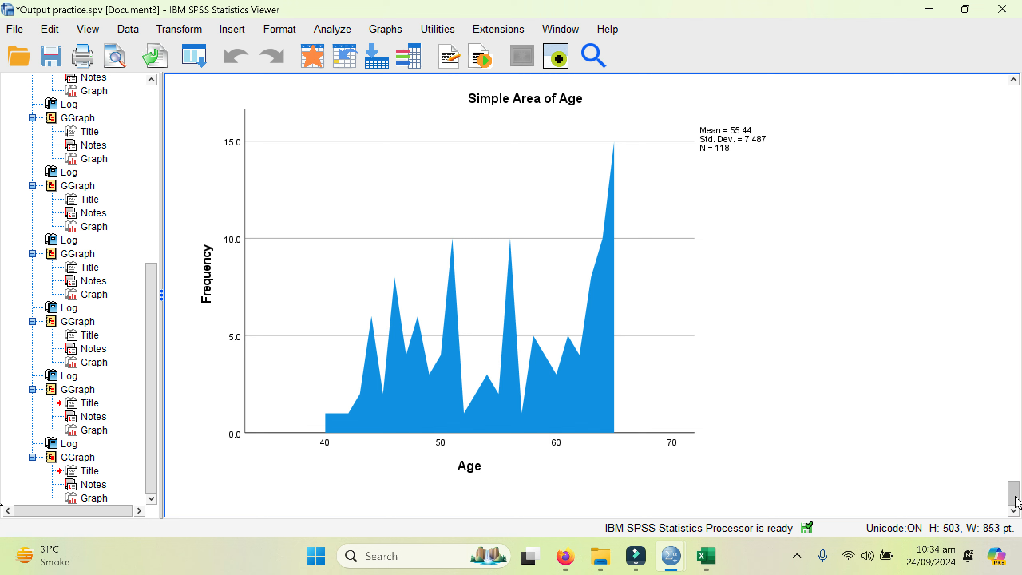
Add a normal distribution curve and an interpolation line to the simple area chart of Age, and close its chart editor.
{"action": "left_click", "coordinate": [210, 439]}
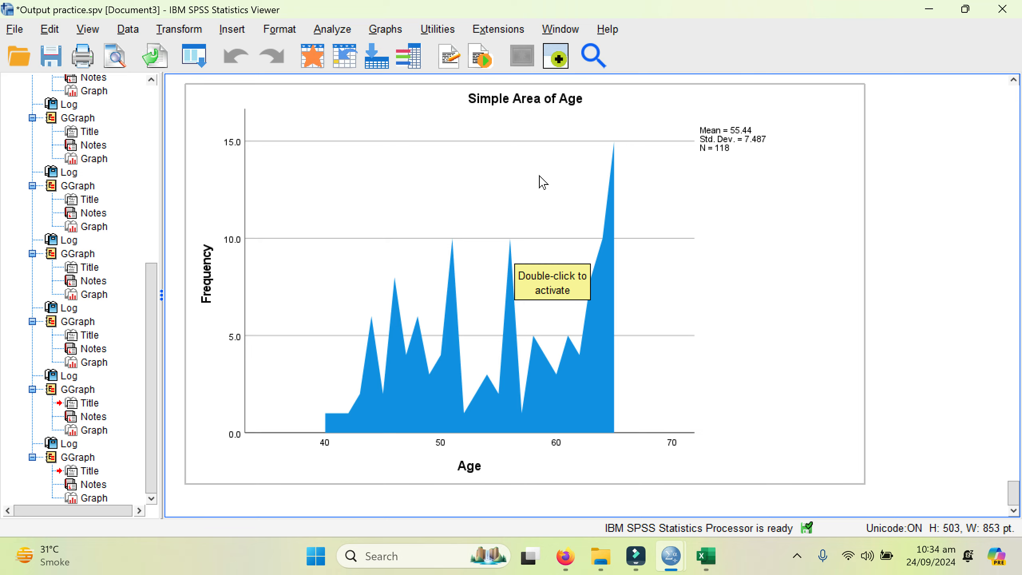
{"action": "double_click", "coordinate": [487, 198]}
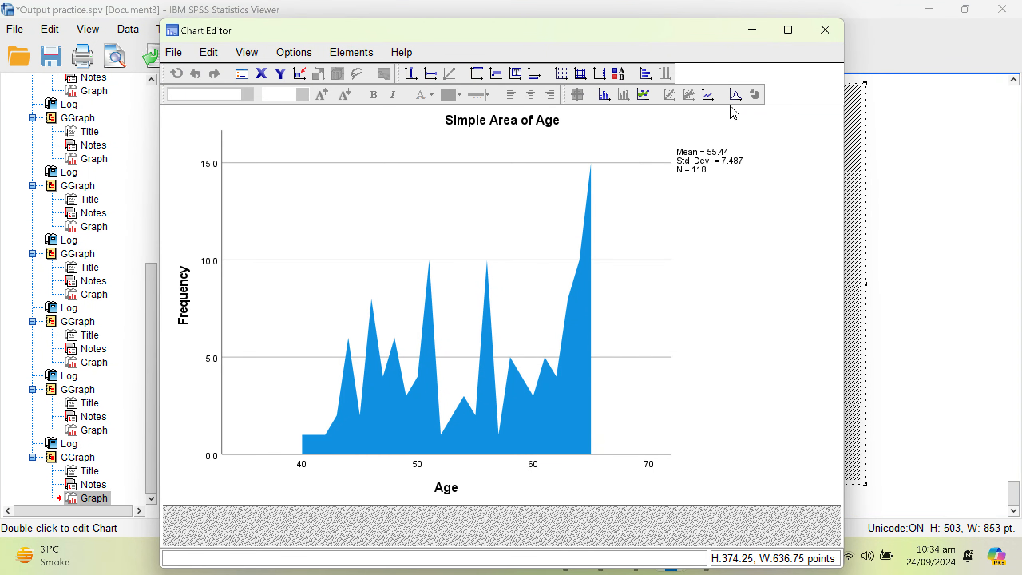
{"action": "left_click", "coordinate": [735, 94]}
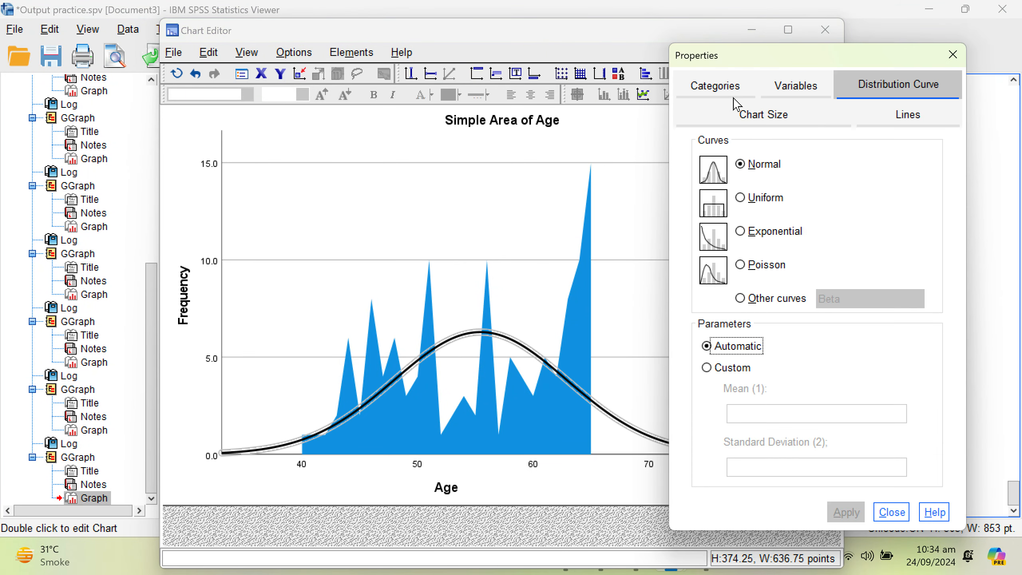
{"action": "left_click", "coordinate": [951, 58]}
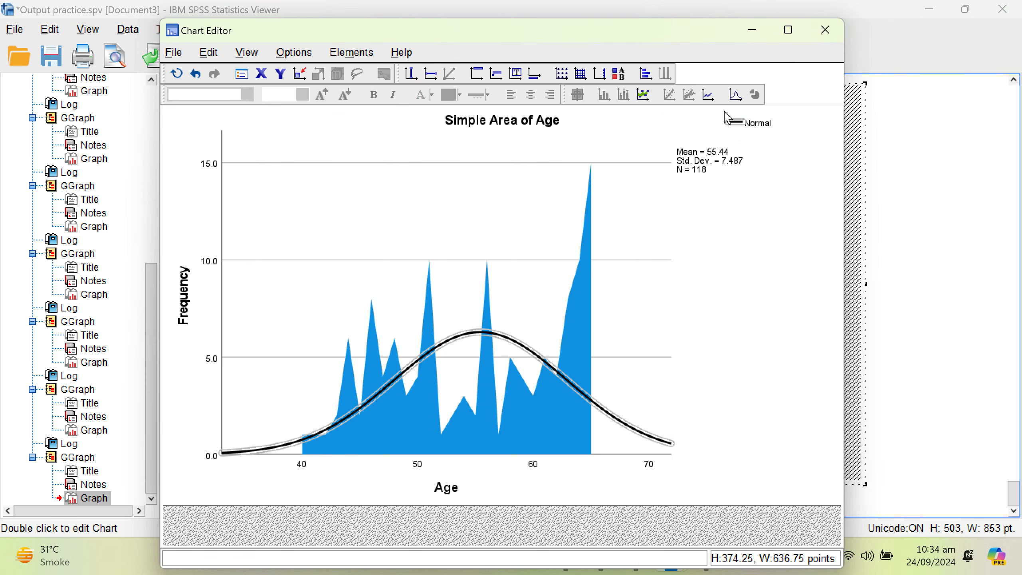
{"action": "left_click", "coordinate": [716, 96]}
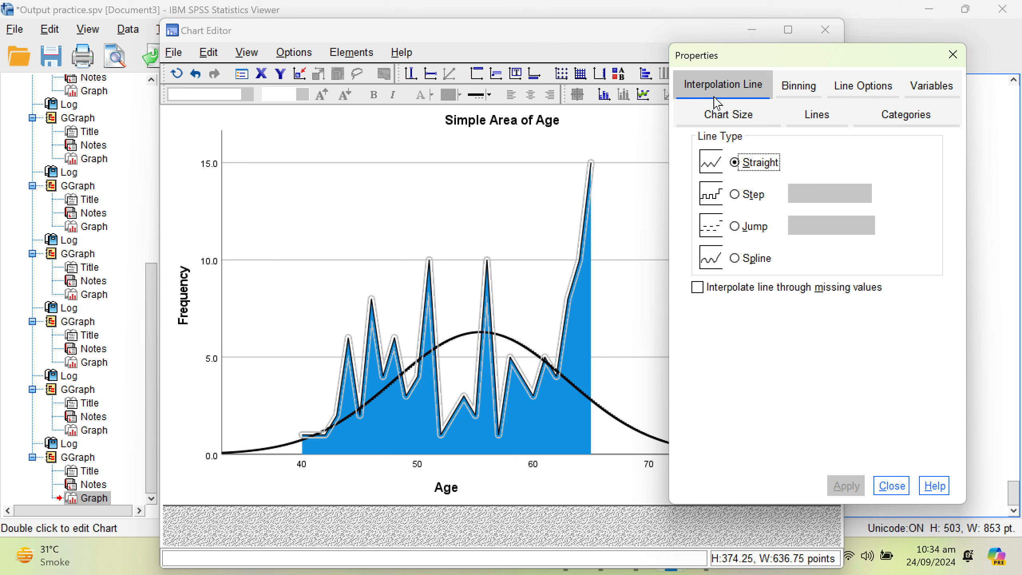
{"action": "left_click", "coordinate": [977, 68]}
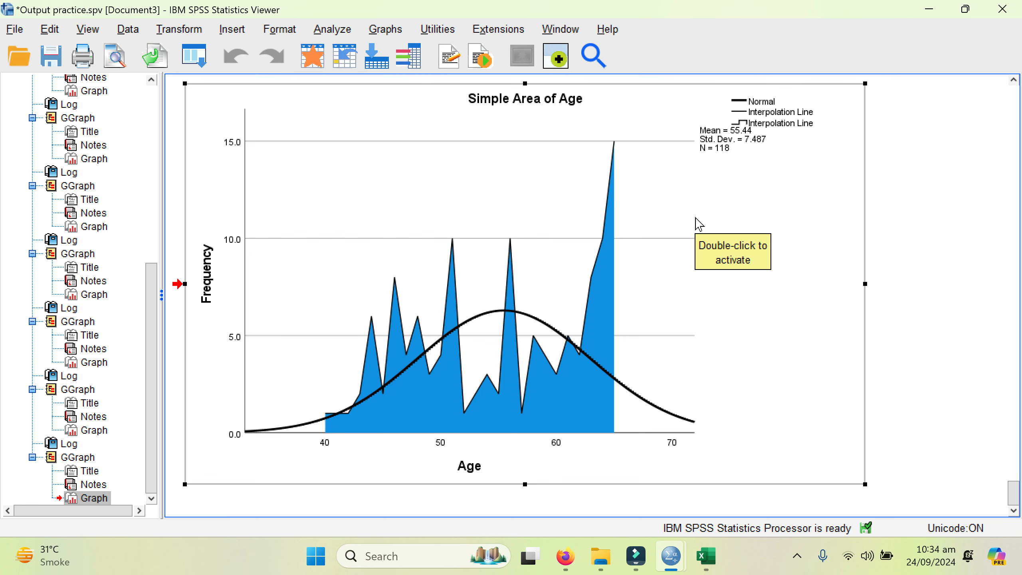
Create a stacked area chart with Age on the X-axis, stacked in colour by Gender, and output it.
{"action": "left_click", "coordinate": [375, 25]}
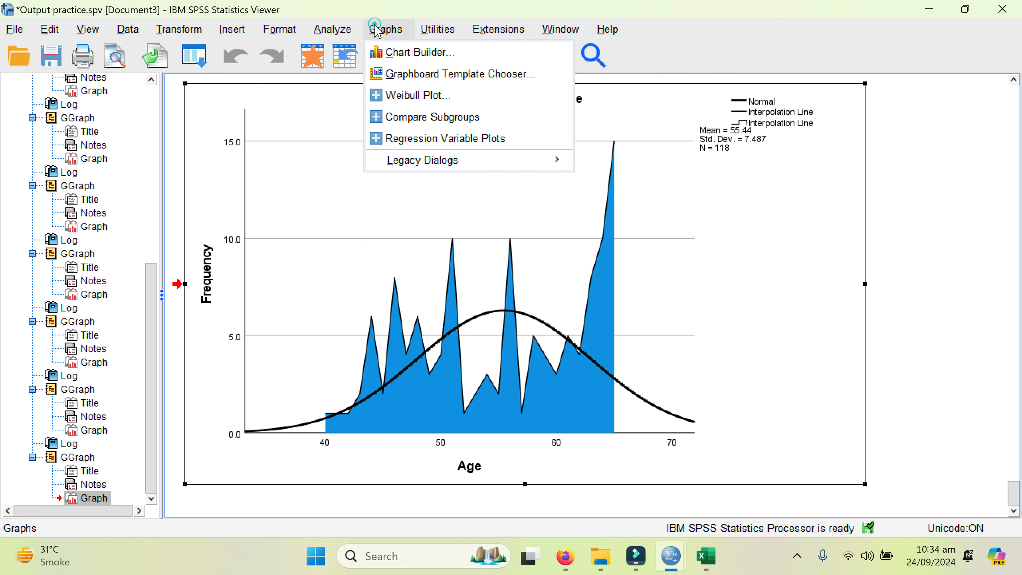
{"action": "left_click", "coordinate": [376, 51]}
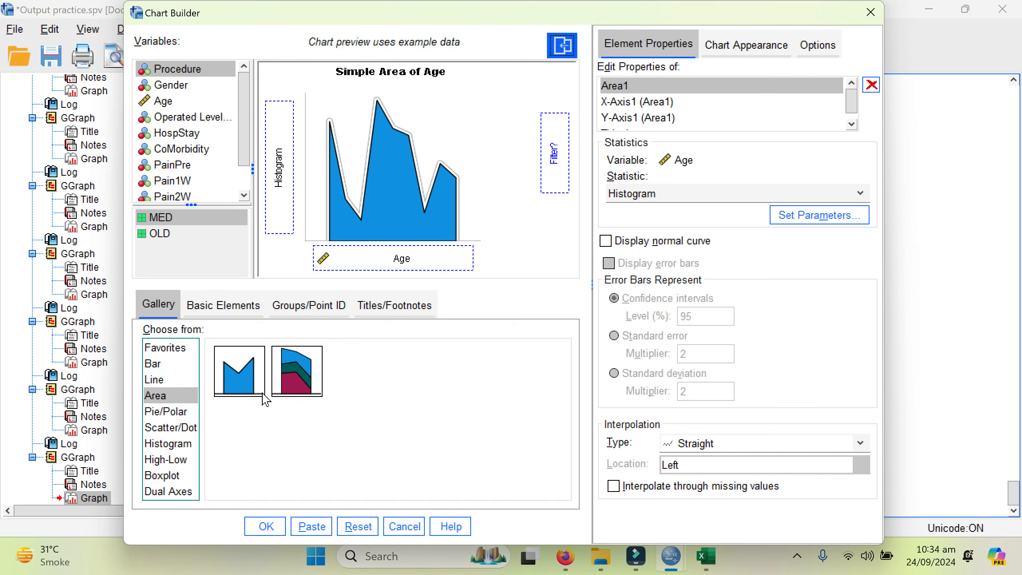
{"action": "left_click", "coordinate": [293, 384]}
{"action": "left_click_drag", "start_coordinate": [294, 387], "coordinate": [380, 218]}
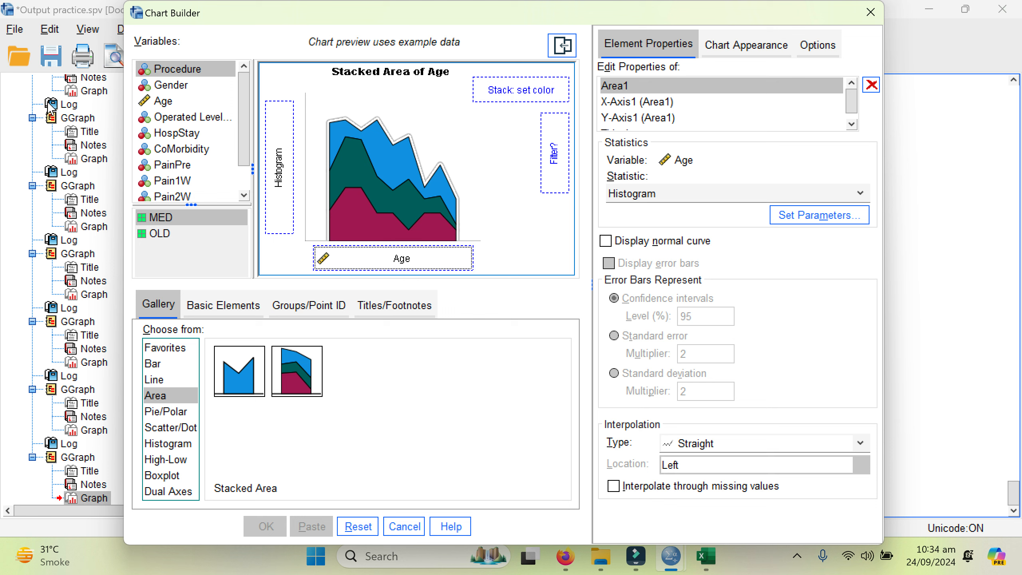
{"action": "left_click_drag", "start_coordinate": [156, 89], "coordinate": [504, 93]}
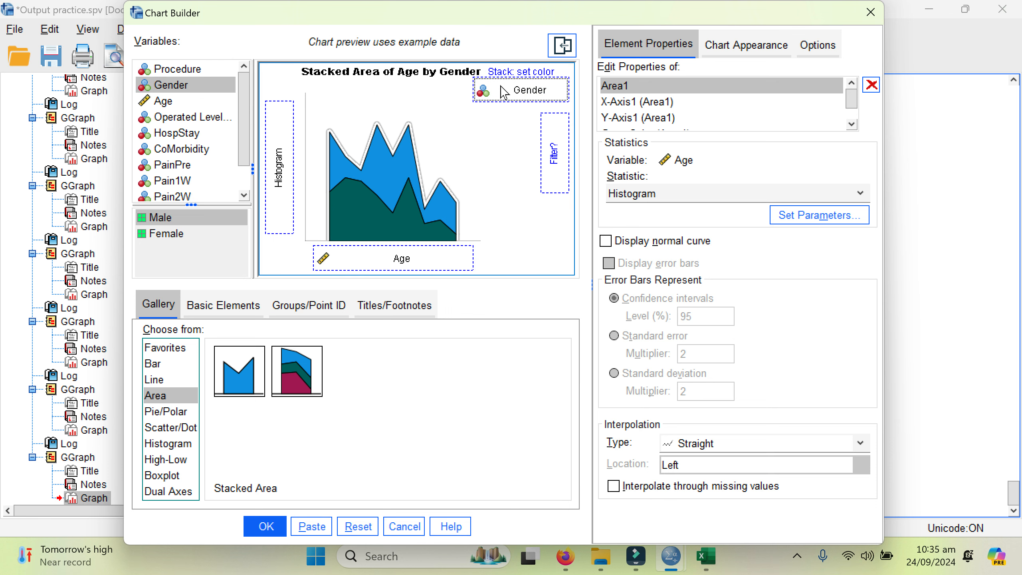
{"action": "left_click", "coordinate": [267, 530]}
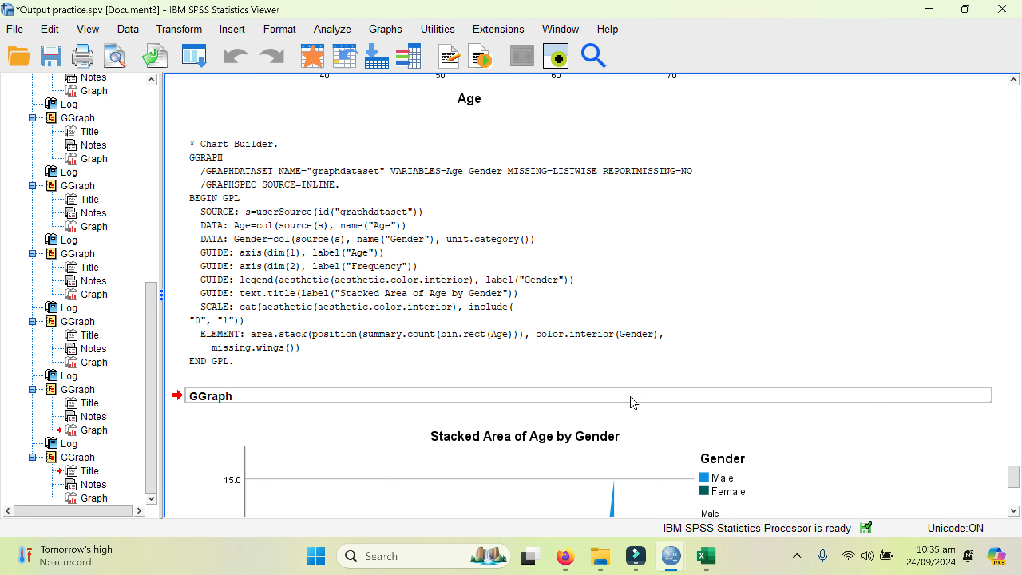
{"action": "left_click_drag", "start_coordinate": [1014, 477], "coordinate": [1015, 511]}
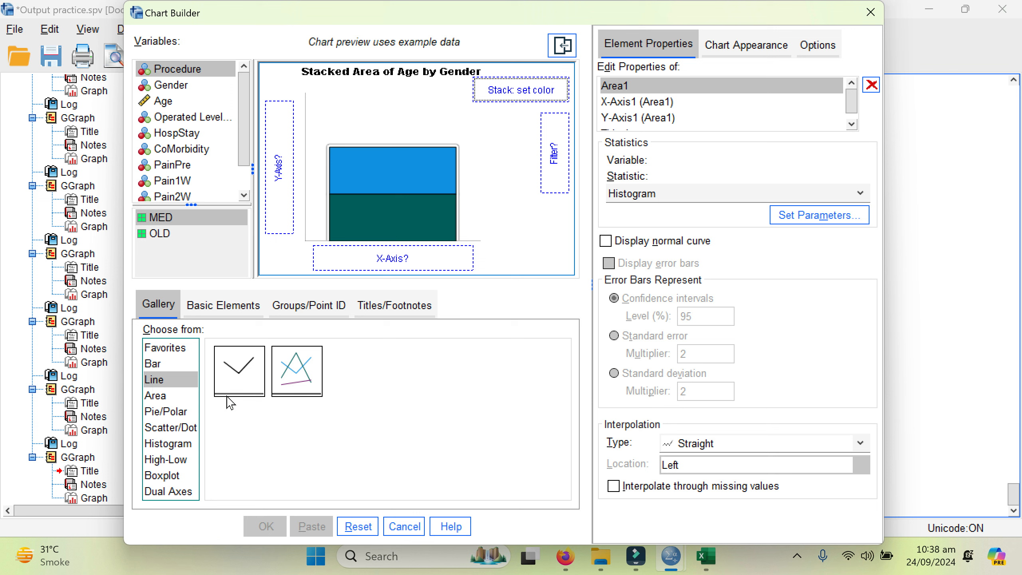
Create a simple line chart with Age on the X-axis and output it.
{"action": "left_click_drag", "start_coordinate": [251, 383], "coordinate": [393, 212]}
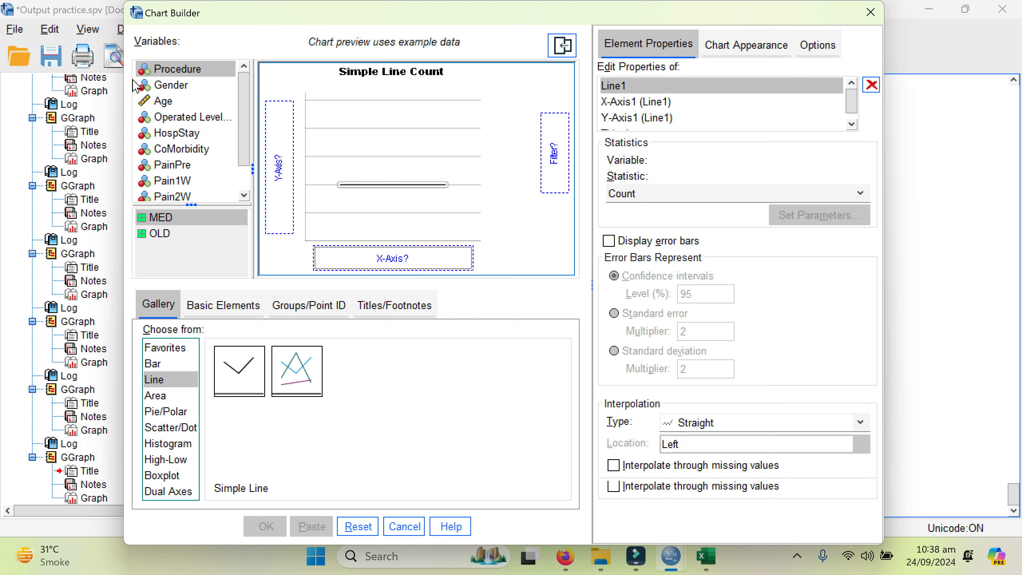
{"action": "left_click_drag", "start_coordinate": [154, 102], "coordinate": [356, 258]}
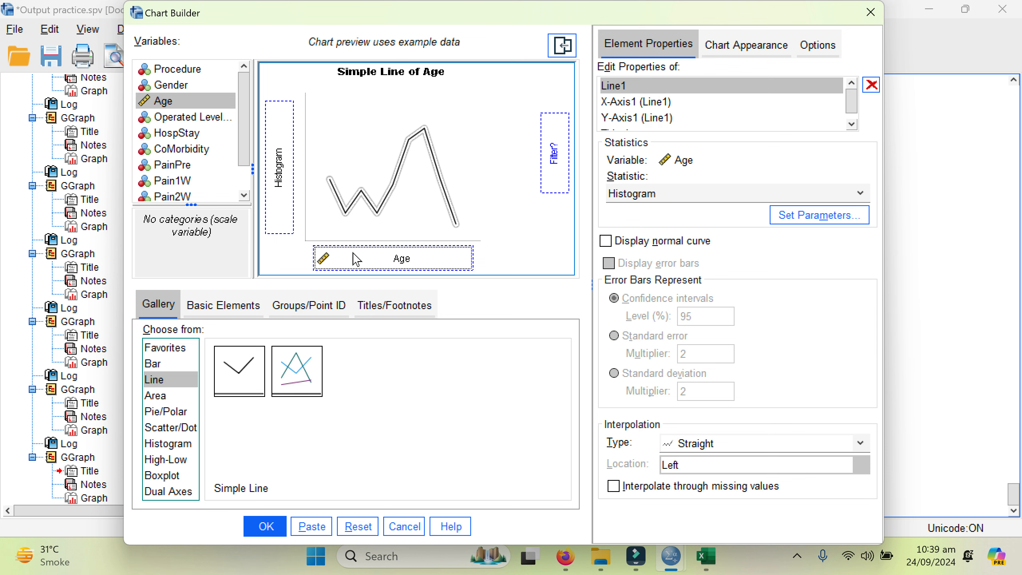
{"action": "left_click", "coordinate": [264, 526]}
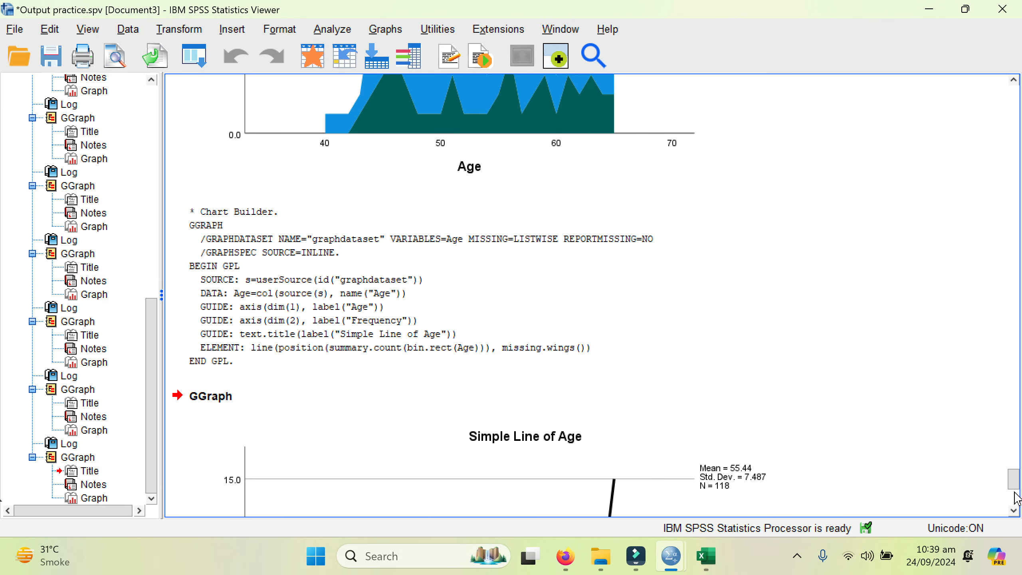
{"action": "left_click_drag", "start_coordinate": [1014, 485], "coordinate": [1014, 505]}
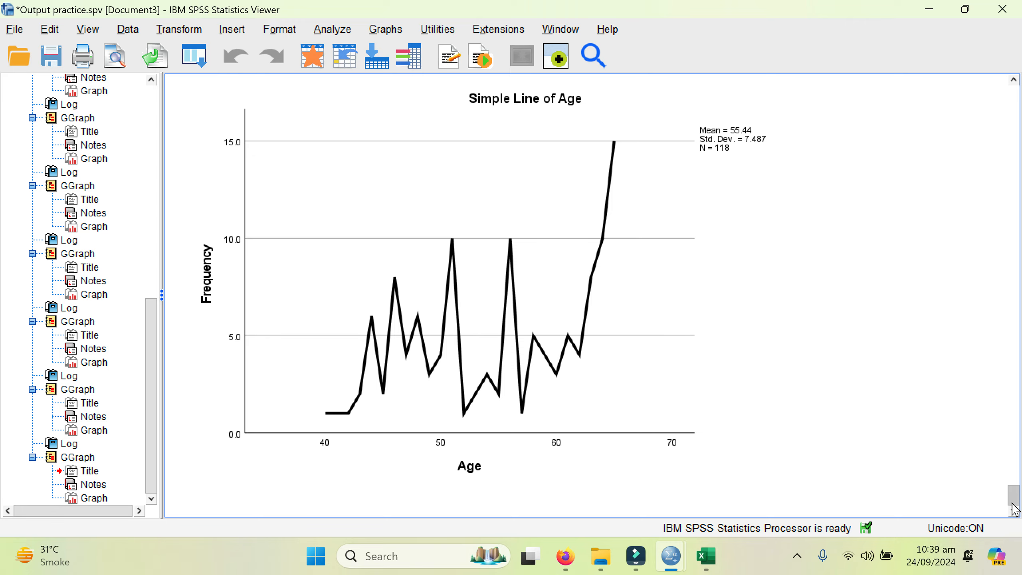
{"action": "left_click", "coordinate": [707, 431]}
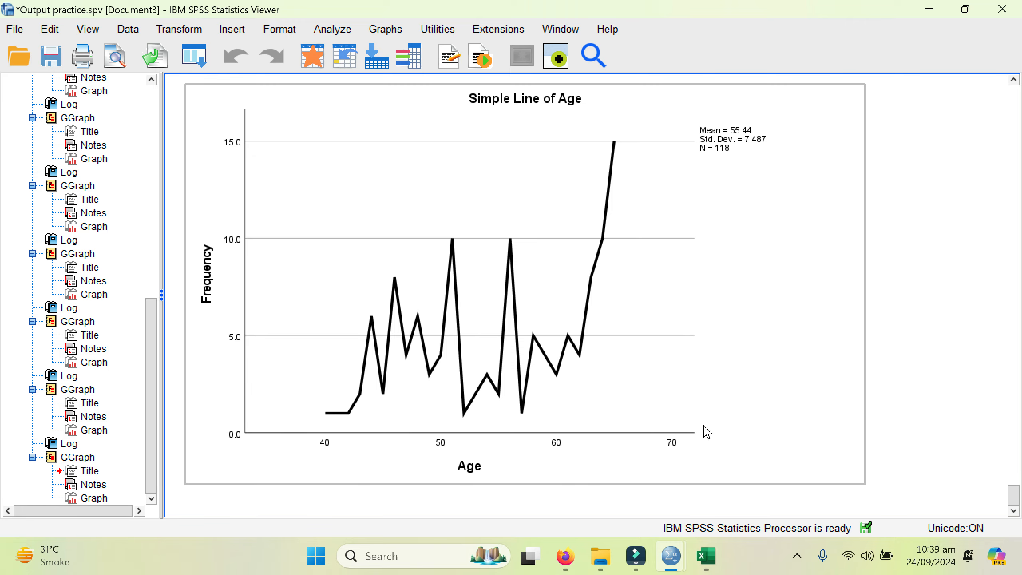
{"action": "double_click", "coordinate": [468, 224]}
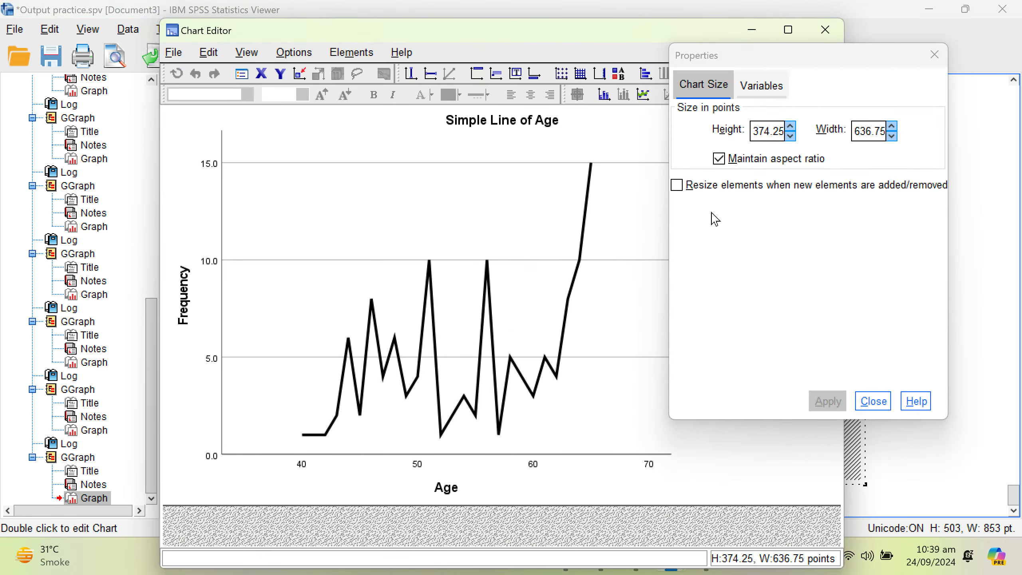
{"action": "left_click", "coordinate": [756, 98]}
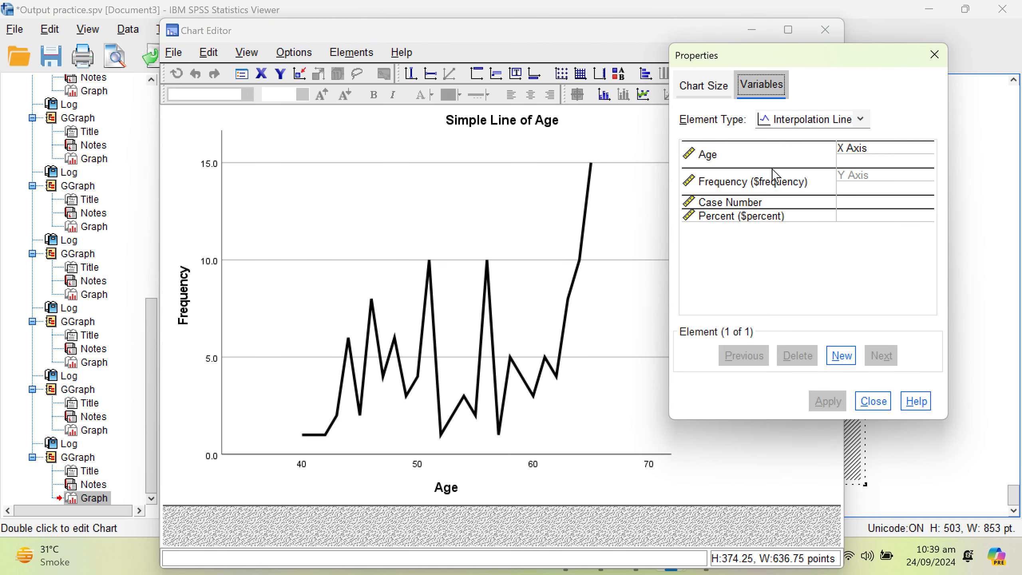
{"action": "left_click", "coordinate": [880, 401]}
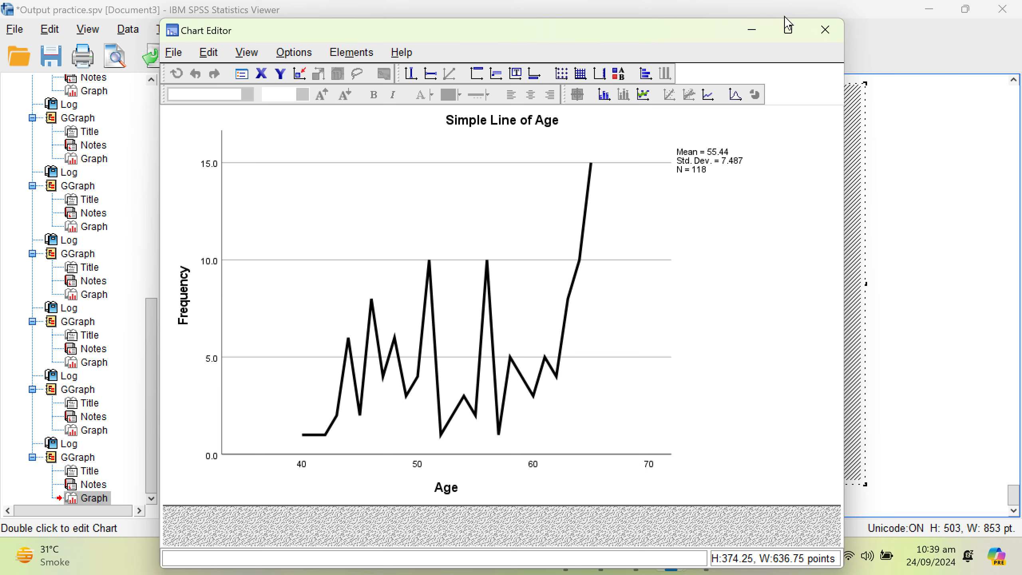
{"action": "left_click", "coordinate": [832, 37]}
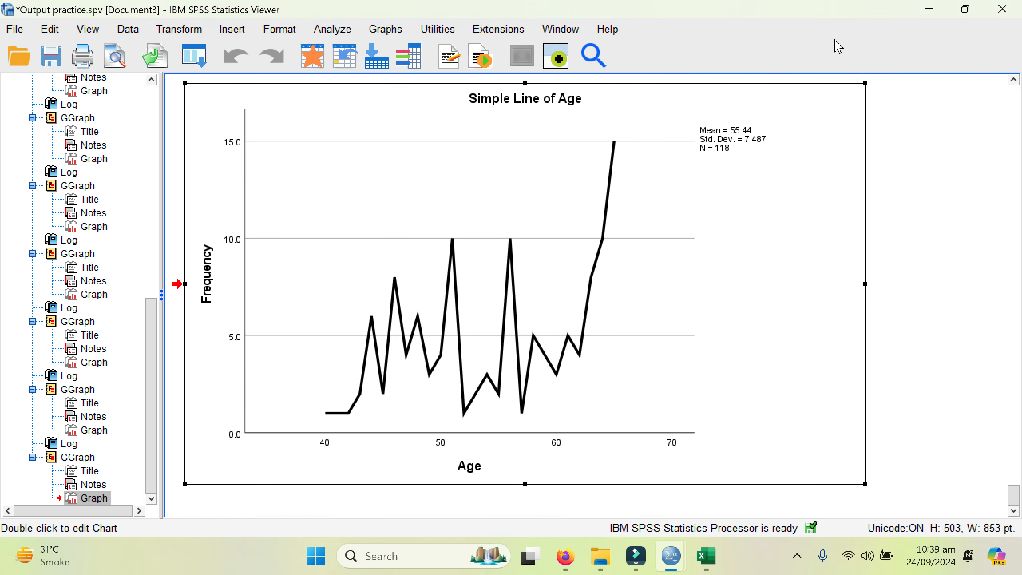
Add markers to the simple line chart of Age in the chart editor and apply Floor spikes to them.
{"action": "double_click", "coordinate": [568, 291]}
{"action": "left_click", "coordinate": [642, 98]}
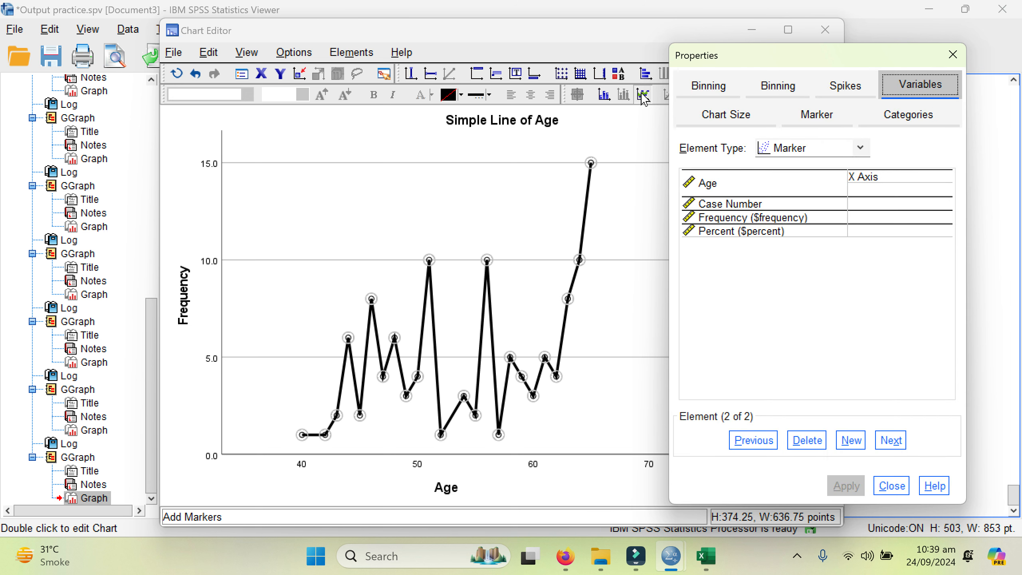
{"action": "left_click", "coordinate": [846, 85]}
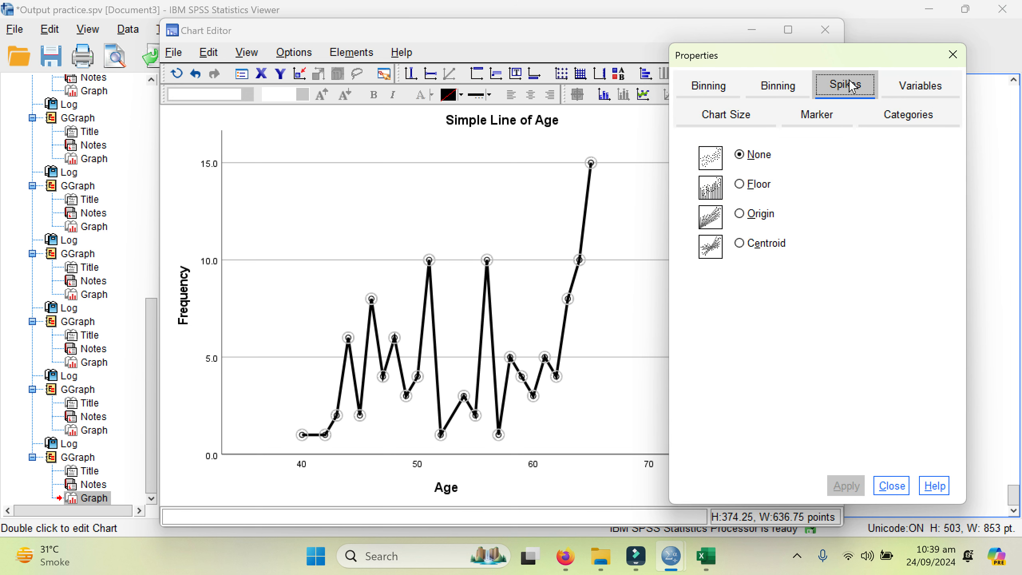
{"action": "left_click", "coordinate": [747, 194]}
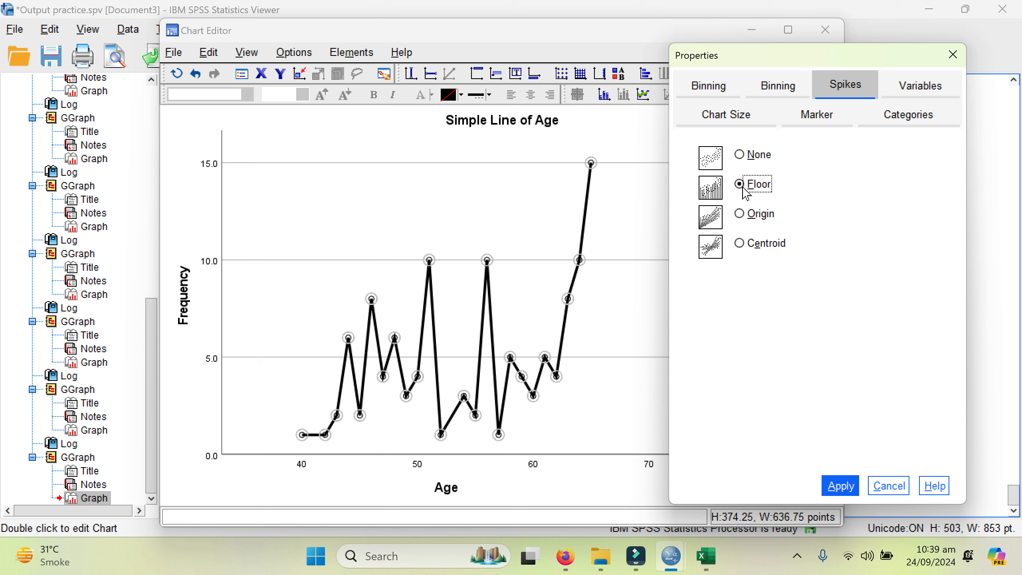
{"action": "left_click", "coordinate": [845, 488]}
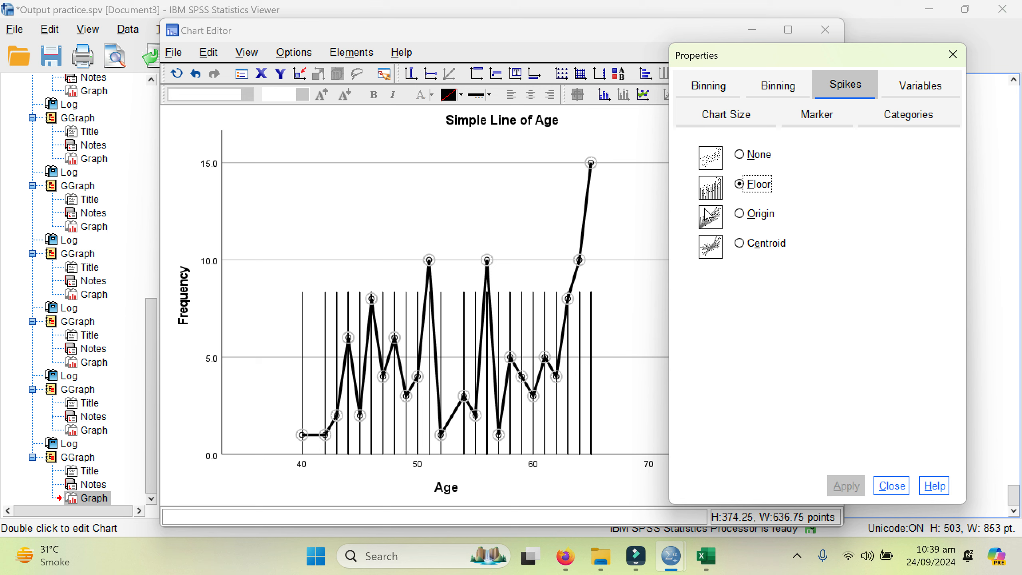
Change the line chart markers' spikes to Origin and close the properties.
{"action": "left_click", "coordinate": [745, 223]}
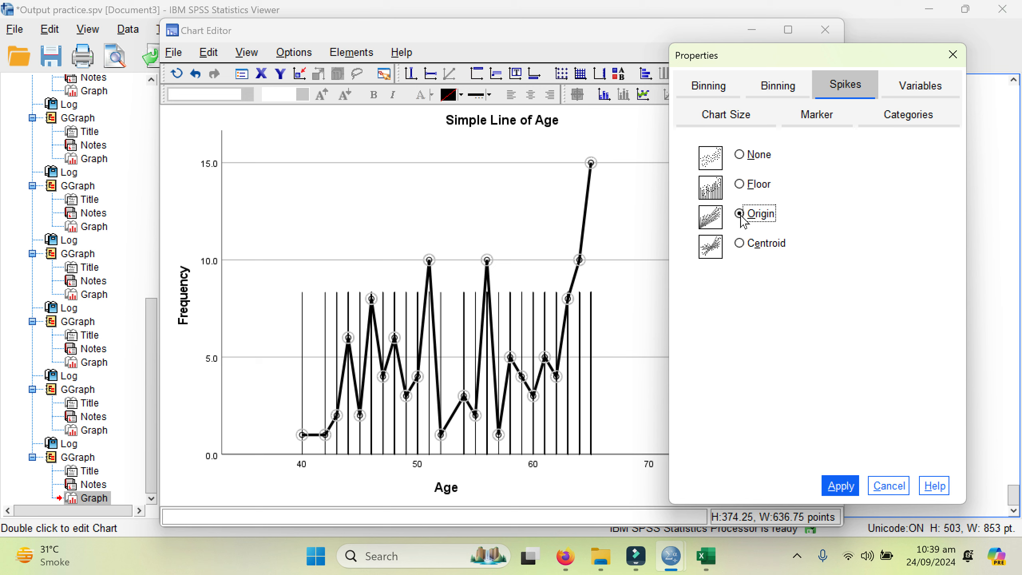
{"action": "left_click", "coordinate": [839, 487]}
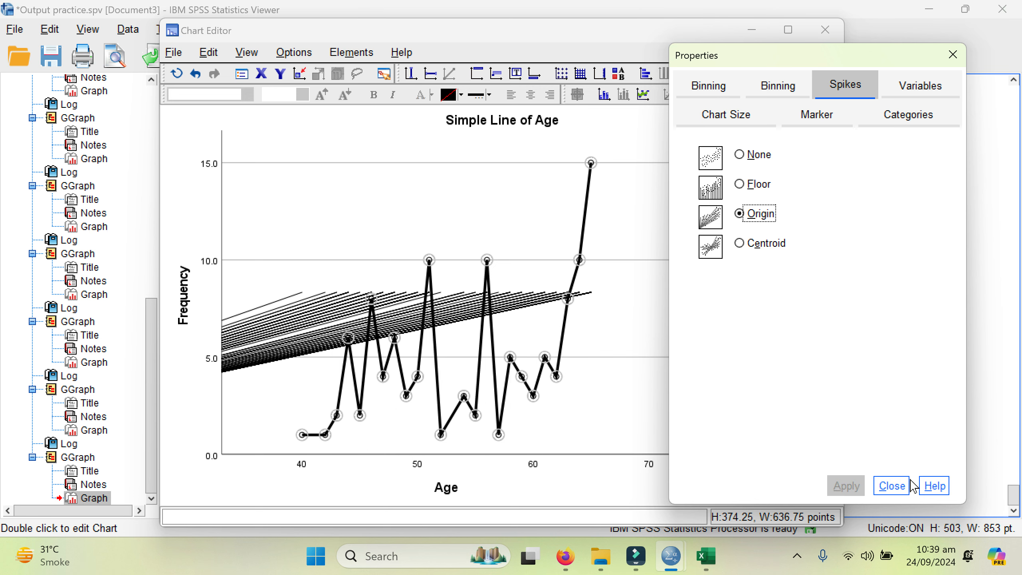
{"action": "left_click", "coordinate": [890, 485]}
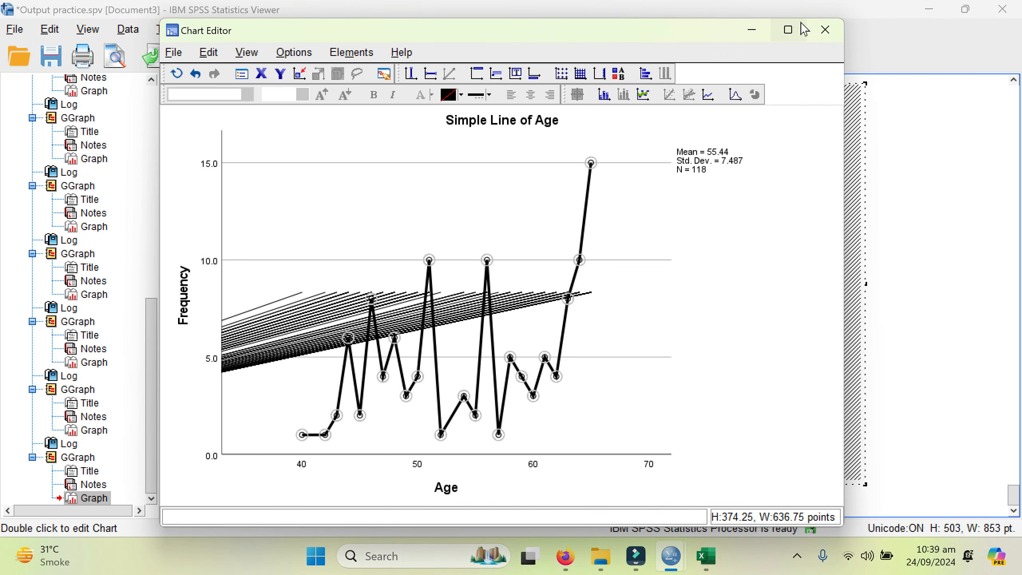
Close the chart editor, then create a multiple line chart with Age on the X-axis, coloured by Operated Level, and output it.
{"action": "left_click", "coordinate": [824, 30]}
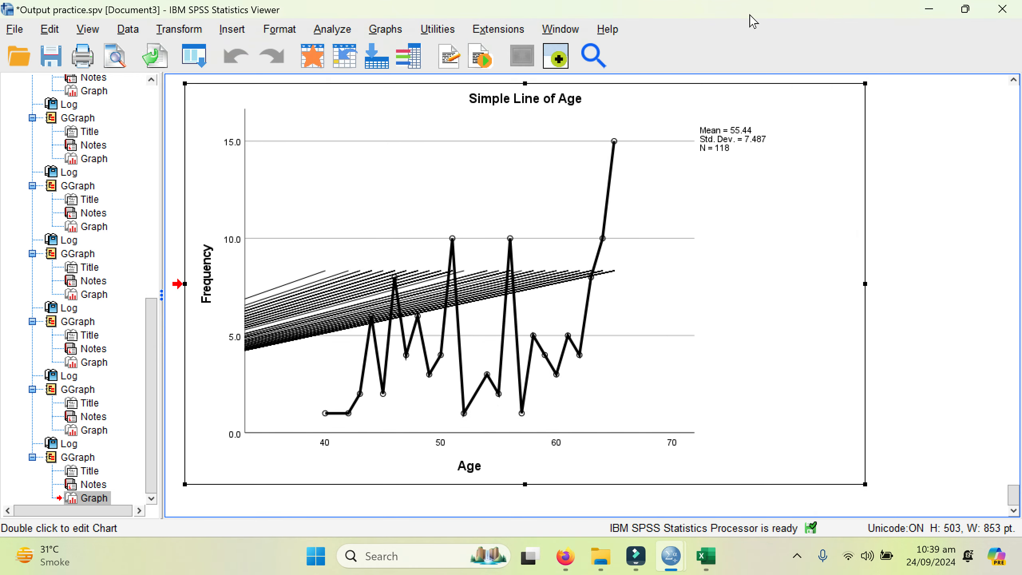
{"action": "left_click", "coordinate": [386, 29]}
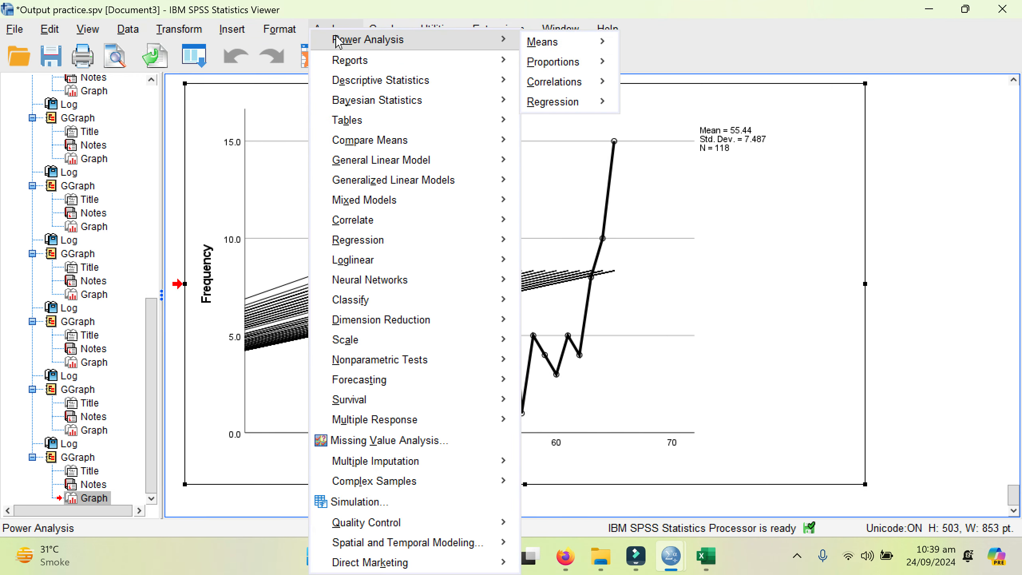
{"action": "mouse_move", "coordinate": [423, 29]}
{"action": "mouse_move", "coordinate": [386, 29]}
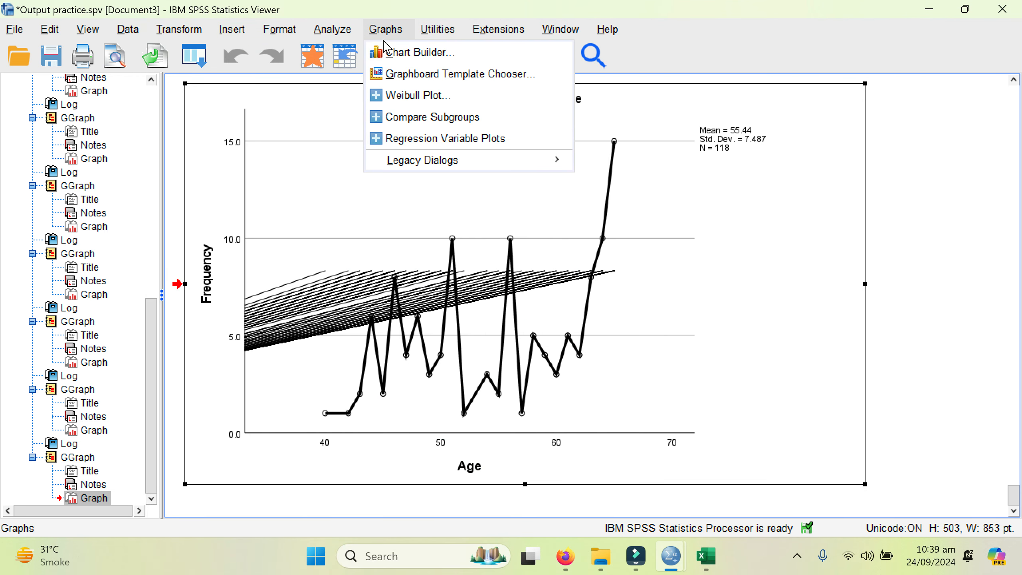
{"action": "left_click", "coordinate": [387, 60]}
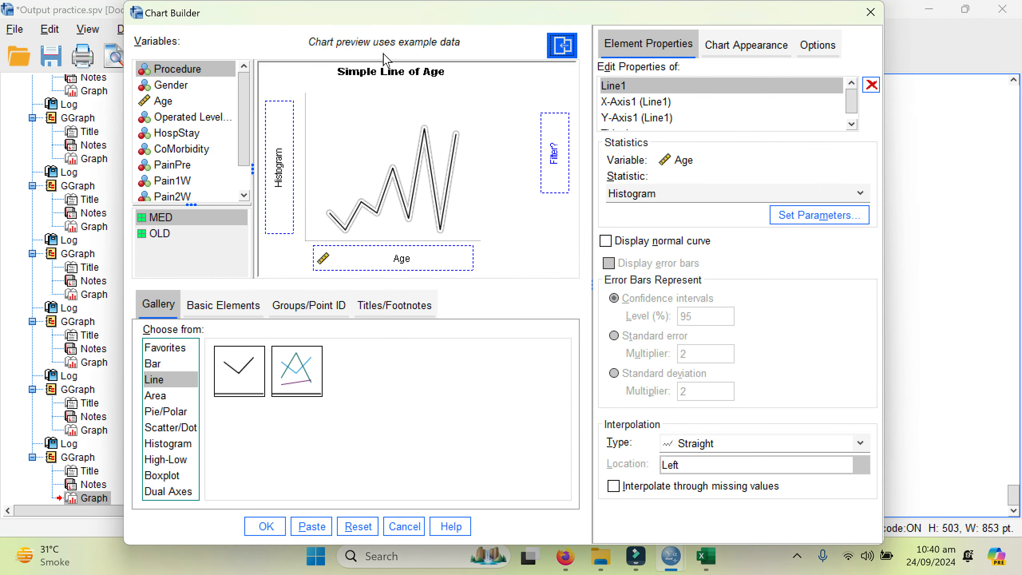
{"action": "left_click_drag", "start_coordinate": [287, 378], "coordinate": [386, 170]}
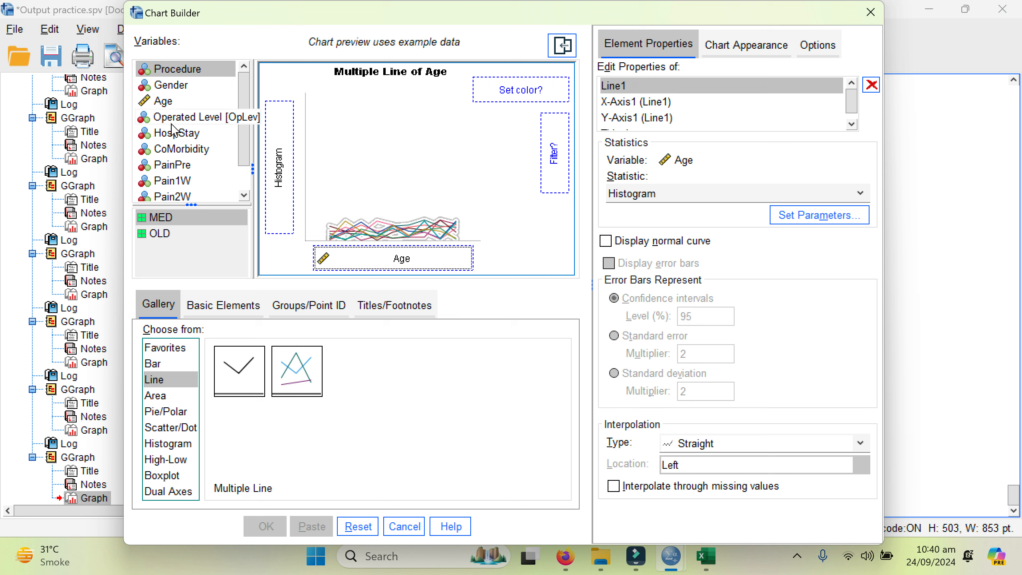
{"action": "left_click_drag", "start_coordinate": [171, 121], "coordinate": [487, 99]}
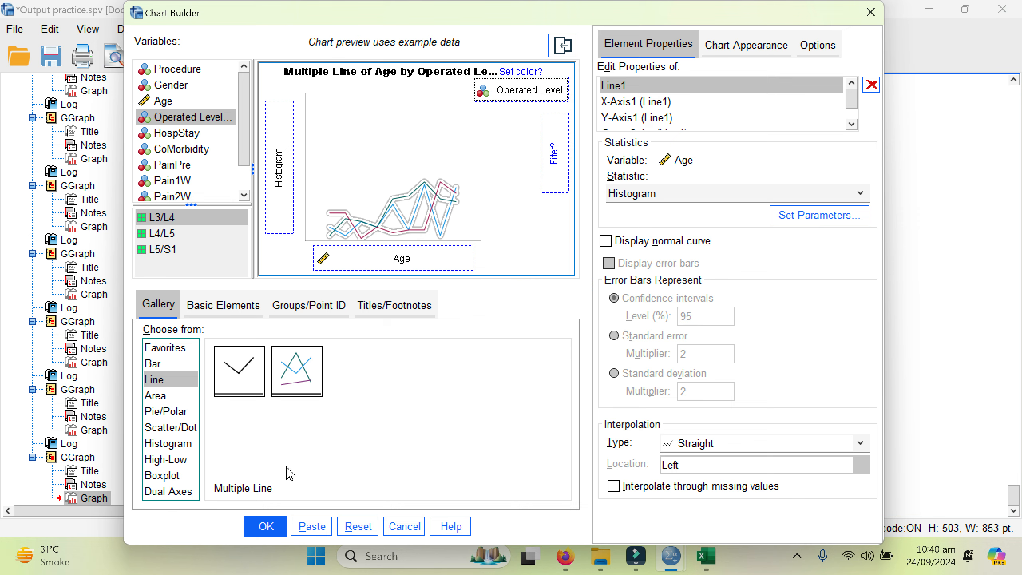
{"action": "left_click", "coordinate": [271, 531]}
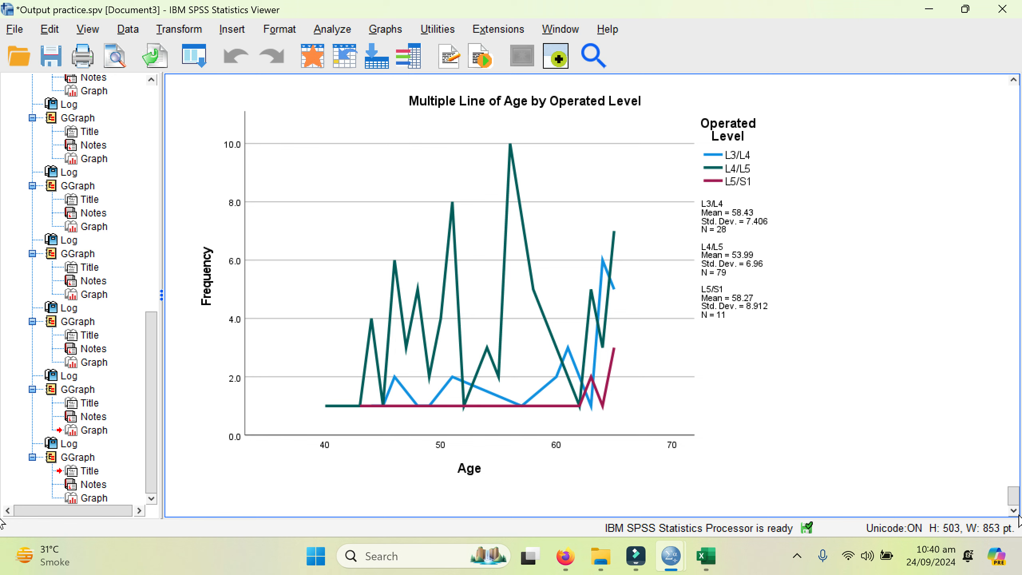
{"action": "left_click", "coordinate": [691, 394]}
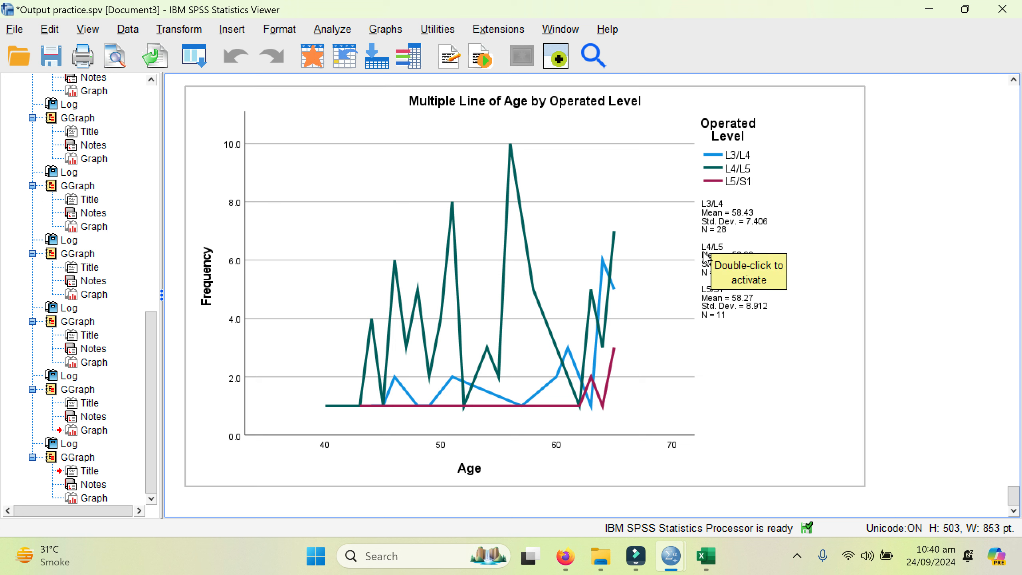
{"action": "left_click", "coordinate": [759, 398]}
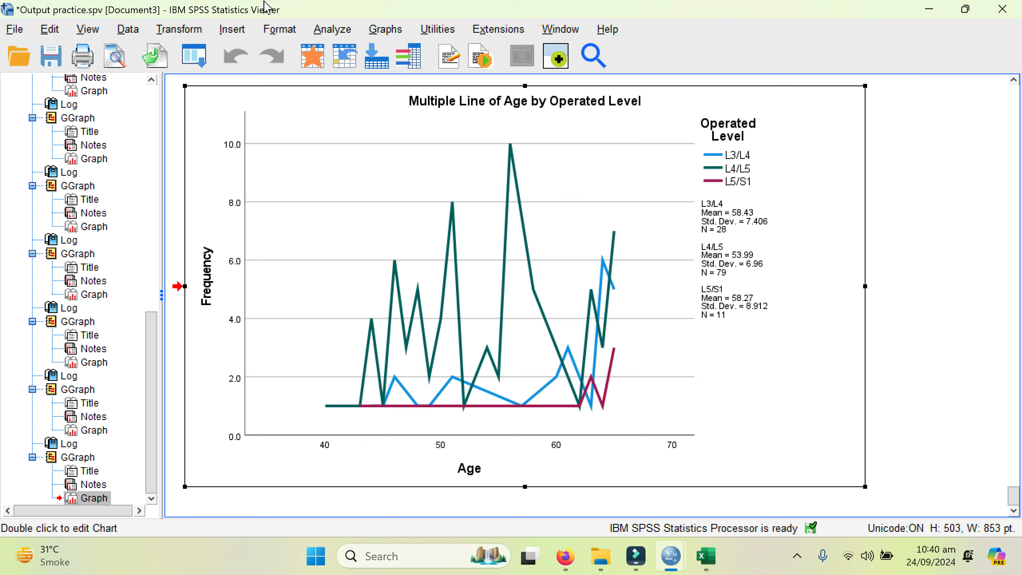
Clear Age and Operated Level from the multiple line chart in Chart Builder and start a scatter plot with Age on the X-axis.
{"action": "left_click", "coordinate": [387, 32]}
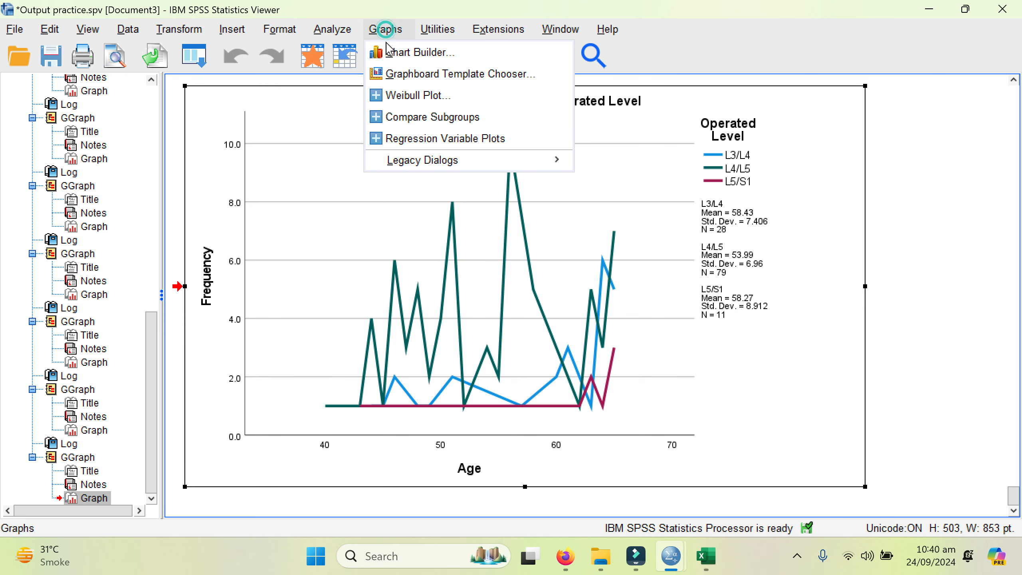
{"action": "left_click", "coordinate": [388, 53]}
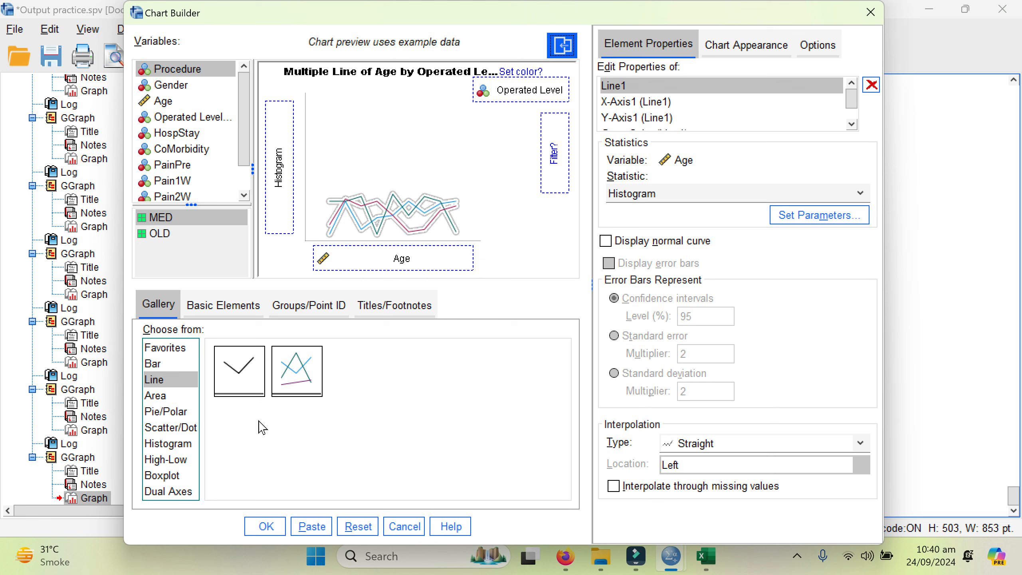
{"action": "left_click", "coordinate": [172, 428]}
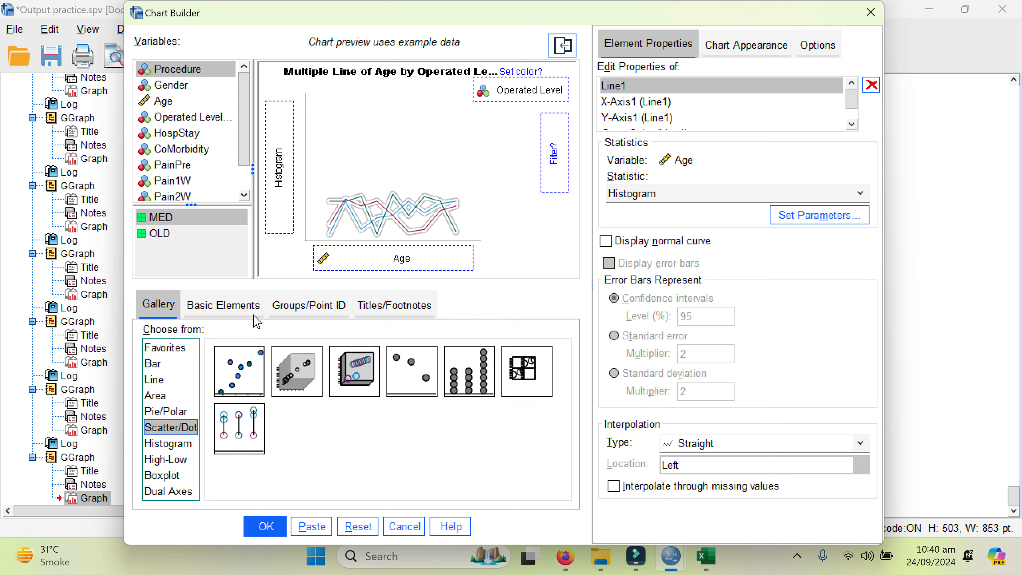
{"action": "left_click_drag", "start_coordinate": [401, 266], "coordinate": [199, 171]}
{"action": "left_click_drag", "start_coordinate": [500, 94], "coordinate": [191, 137]}
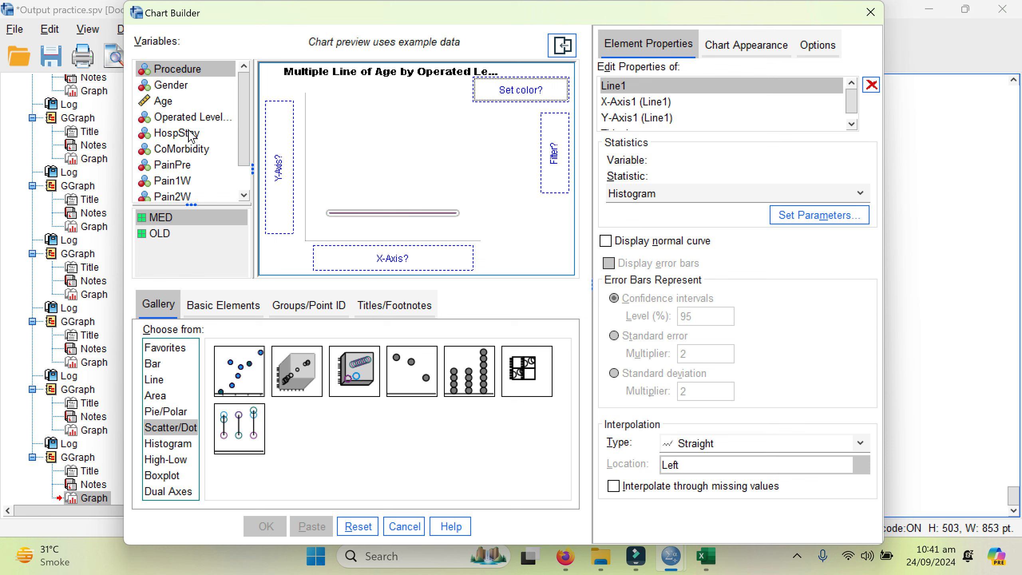
{"action": "left_click_drag", "start_coordinate": [244, 382], "coordinate": [384, 199]}
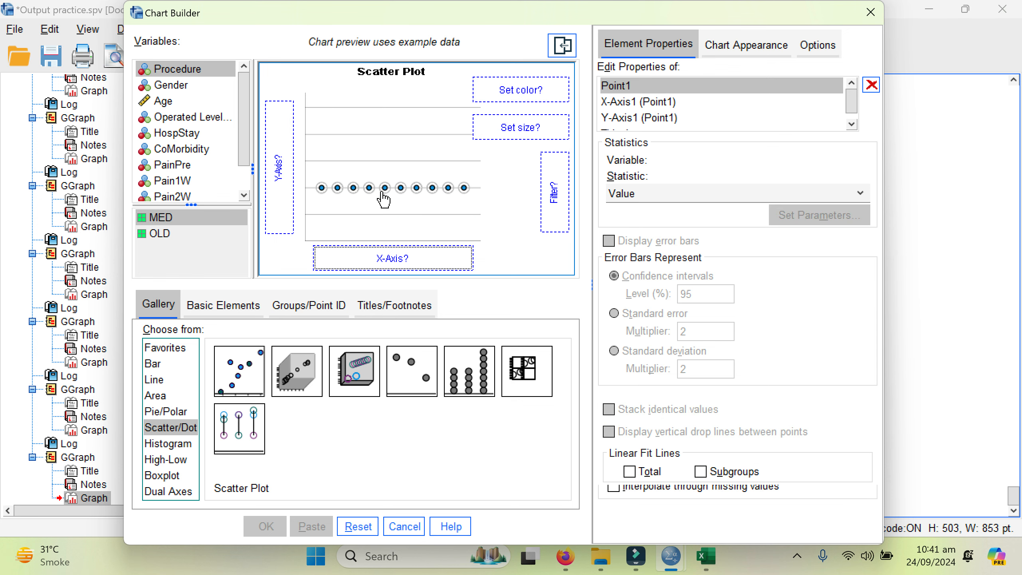
{"action": "left_click_drag", "start_coordinate": [151, 101], "coordinate": [343, 256]}
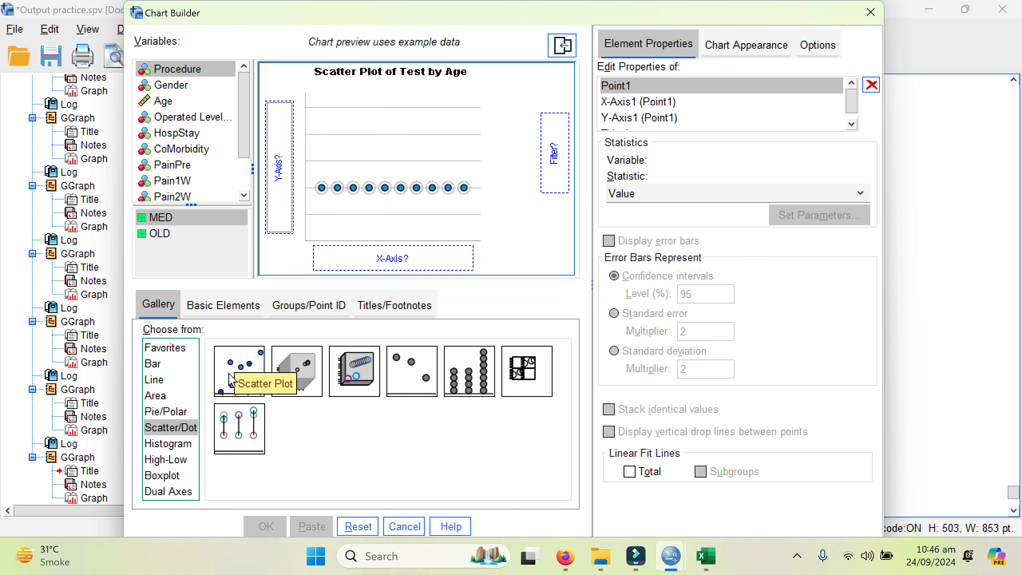
Create a scatter plot with Age on the X-axis and Test on the Y-axis, and output it.
{"action": "left_click_drag", "start_coordinate": [238, 373], "coordinate": [419, 148]}
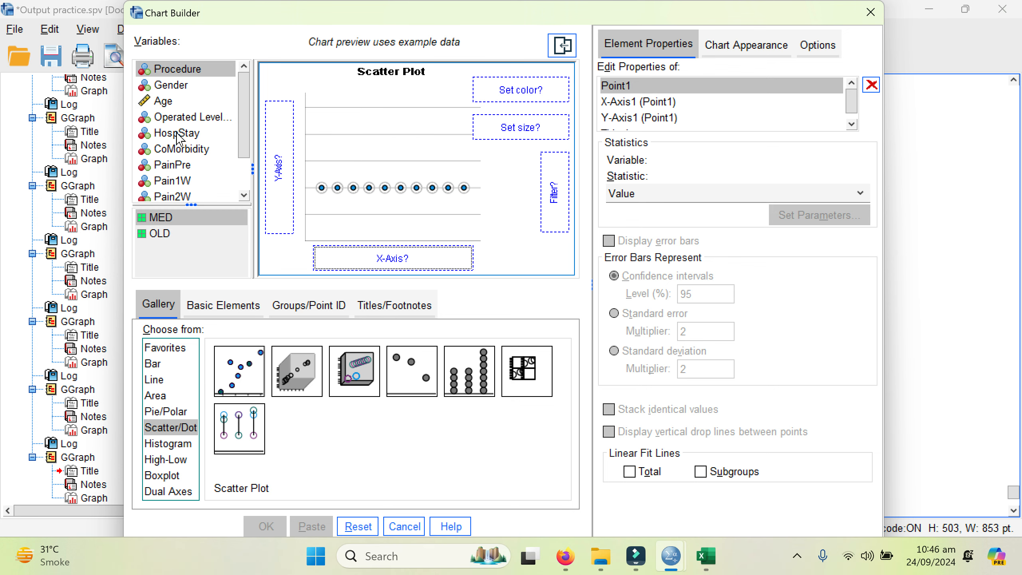
{"action": "left_click_drag", "start_coordinate": [163, 101], "coordinate": [362, 257]}
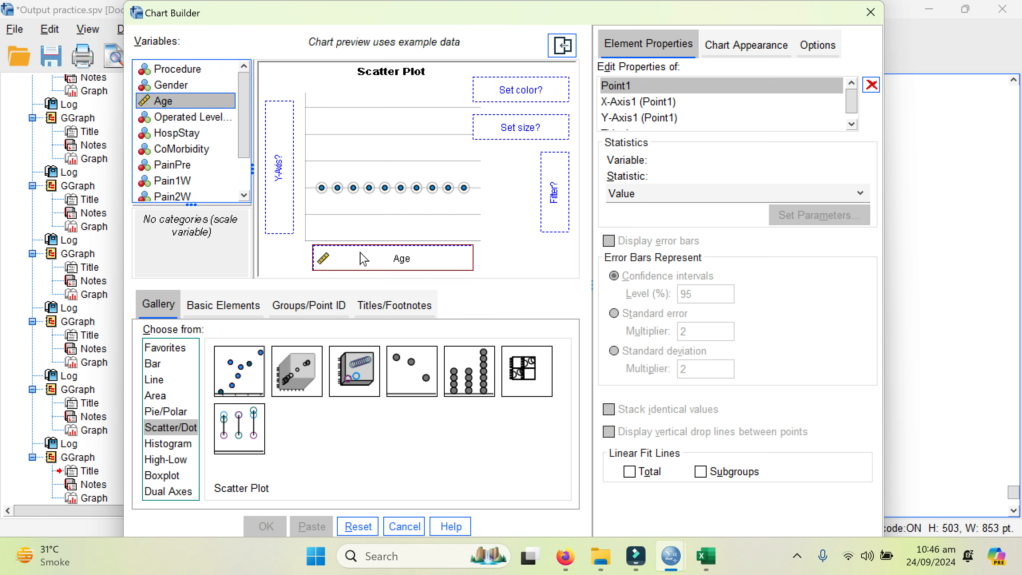
{"action": "left_click_drag", "start_coordinate": [244, 131], "coordinate": [243, 196]}
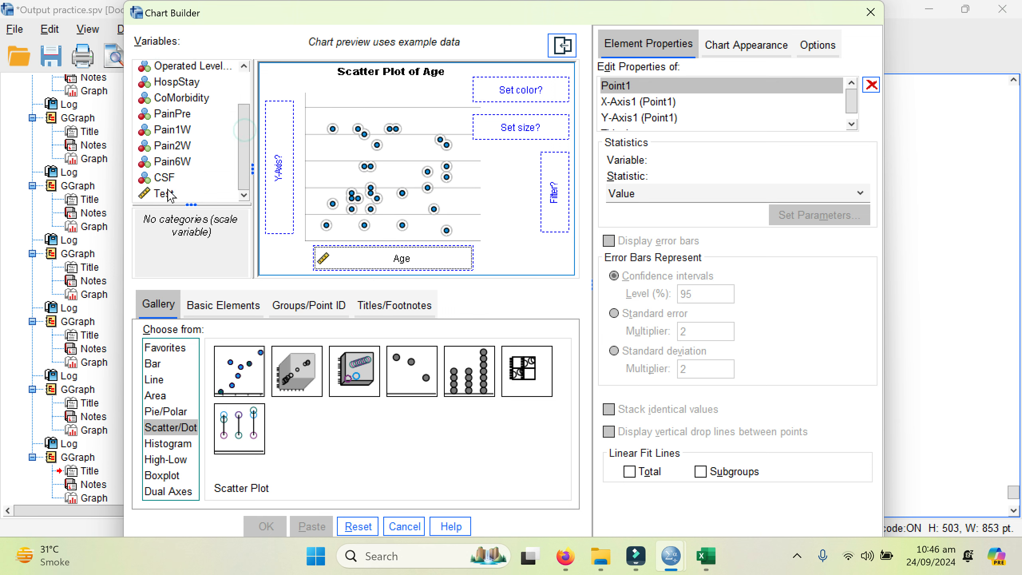
{"action": "left_click", "coordinate": [158, 199]}
{"action": "left_click_drag", "start_coordinate": [159, 195], "coordinate": [265, 171]}
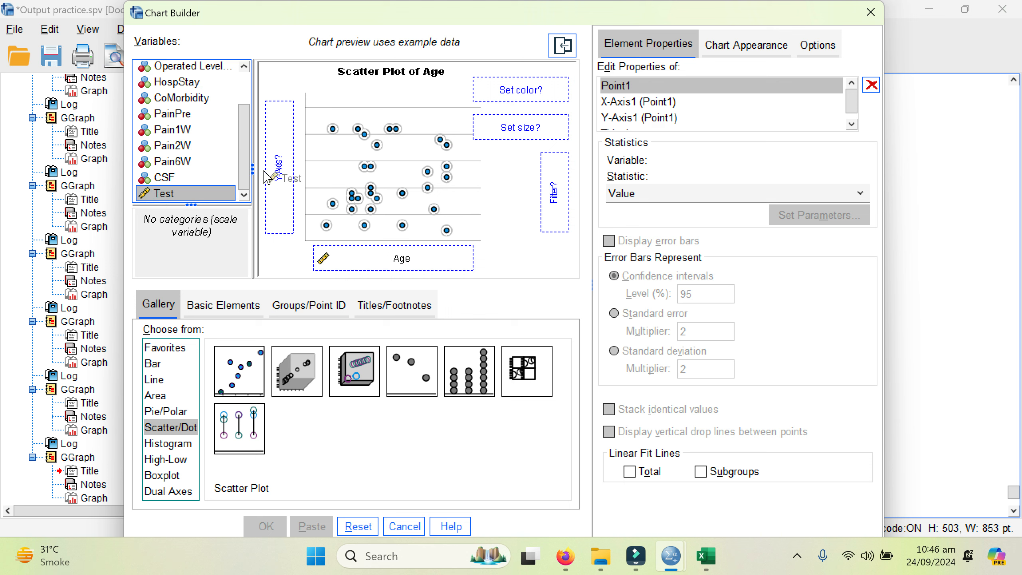
{"action": "left_click_drag", "start_coordinate": [160, 197], "coordinate": [275, 169]}
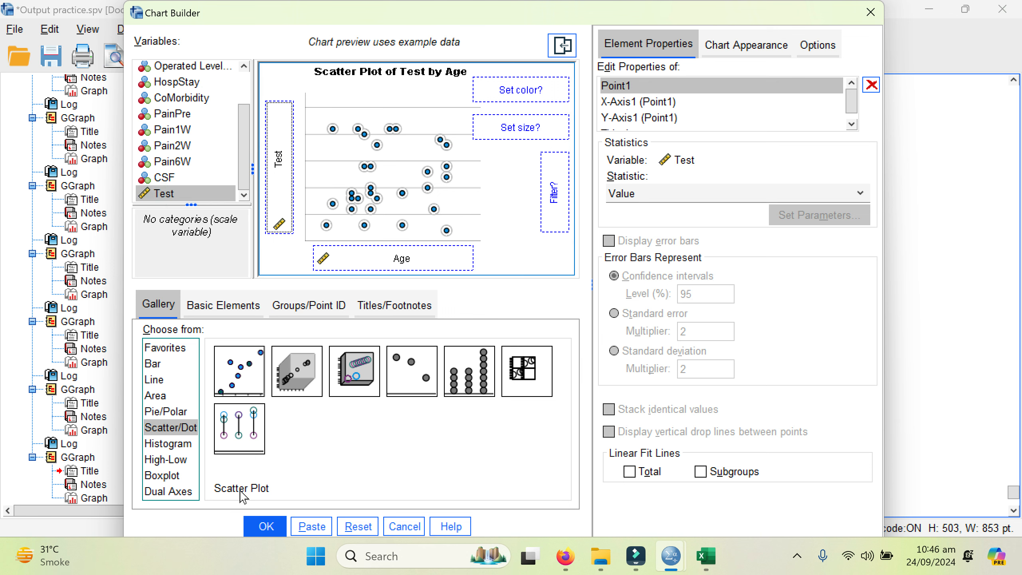
{"action": "left_click", "coordinate": [264, 526]}
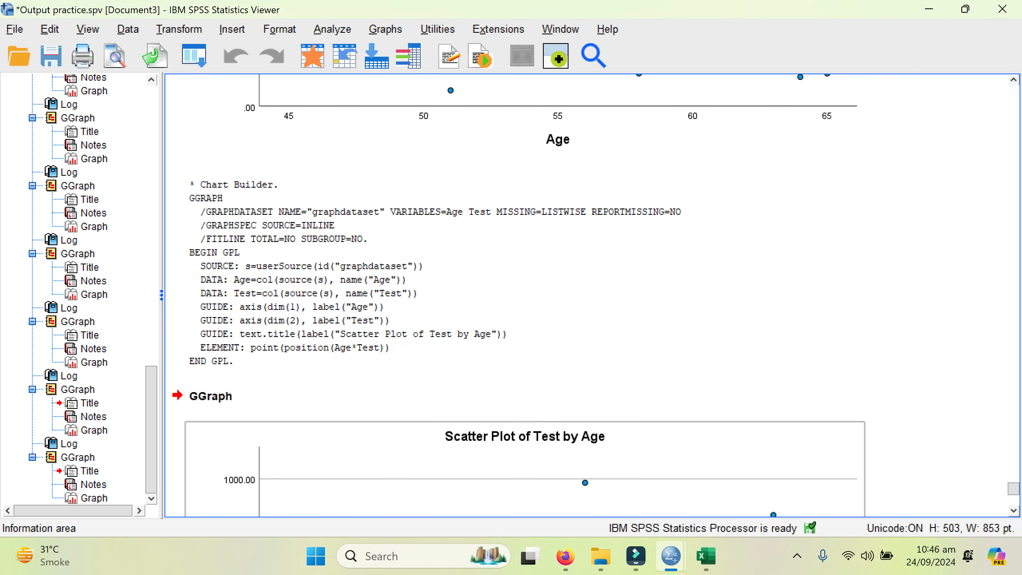
{"action": "left_click", "coordinate": [1014, 511]}
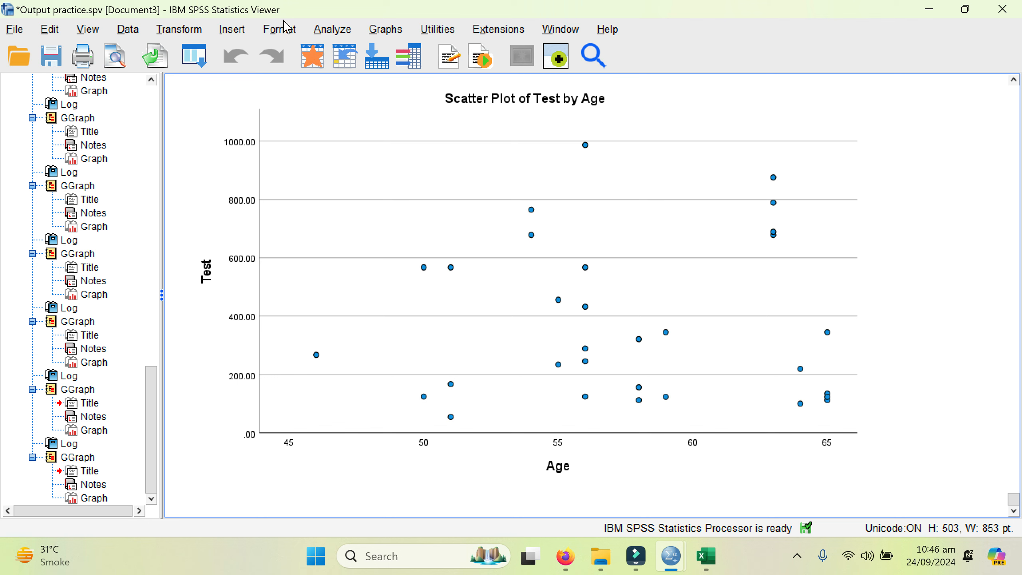
Output the scatter plot of Test by Age with points coloured by Gender and open it in the chart editor.
{"action": "left_click", "coordinate": [386, 30]}
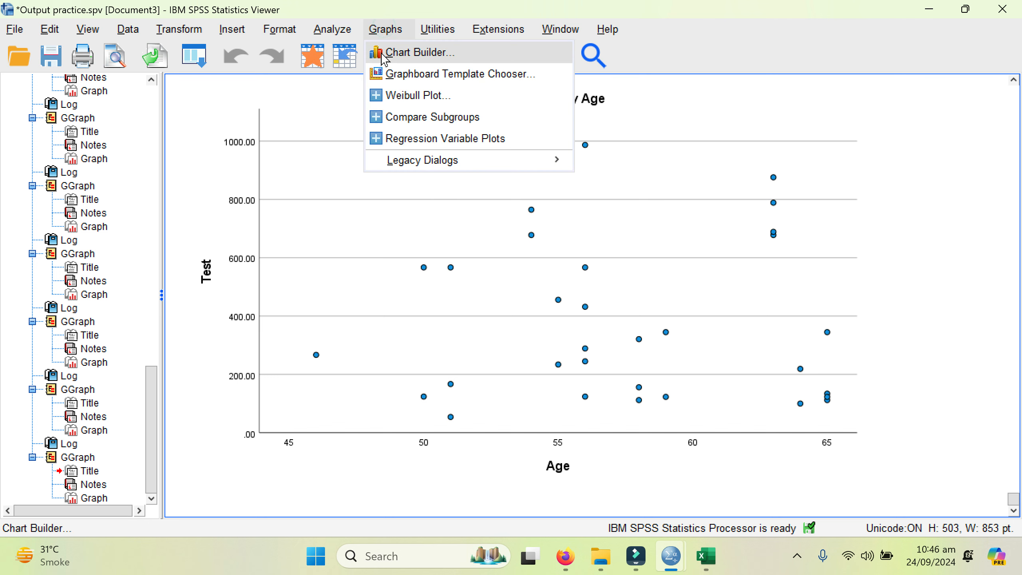
{"action": "left_click", "coordinate": [385, 51]}
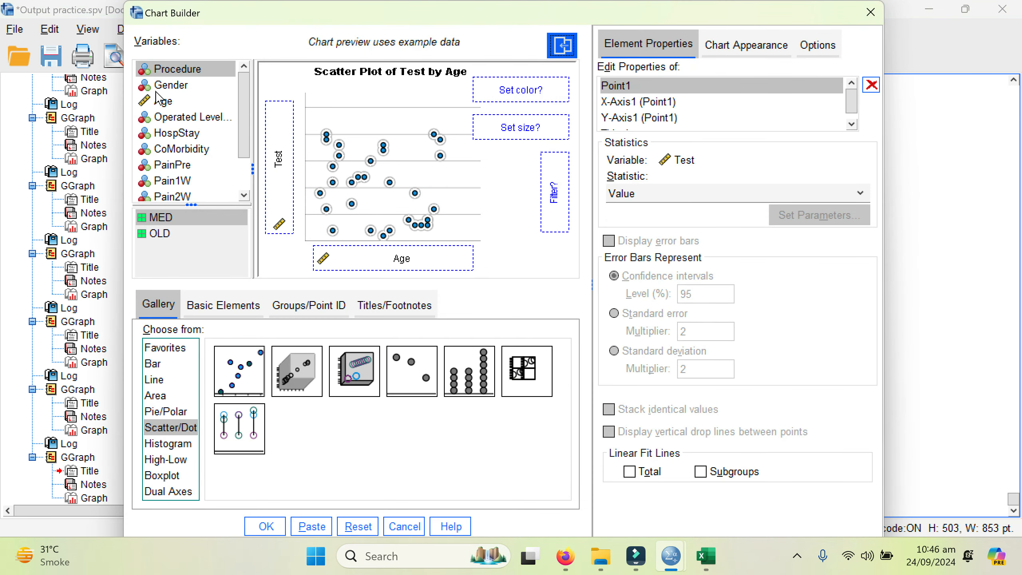
{"action": "left_click_drag", "start_coordinate": [165, 85], "coordinate": [514, 93]}
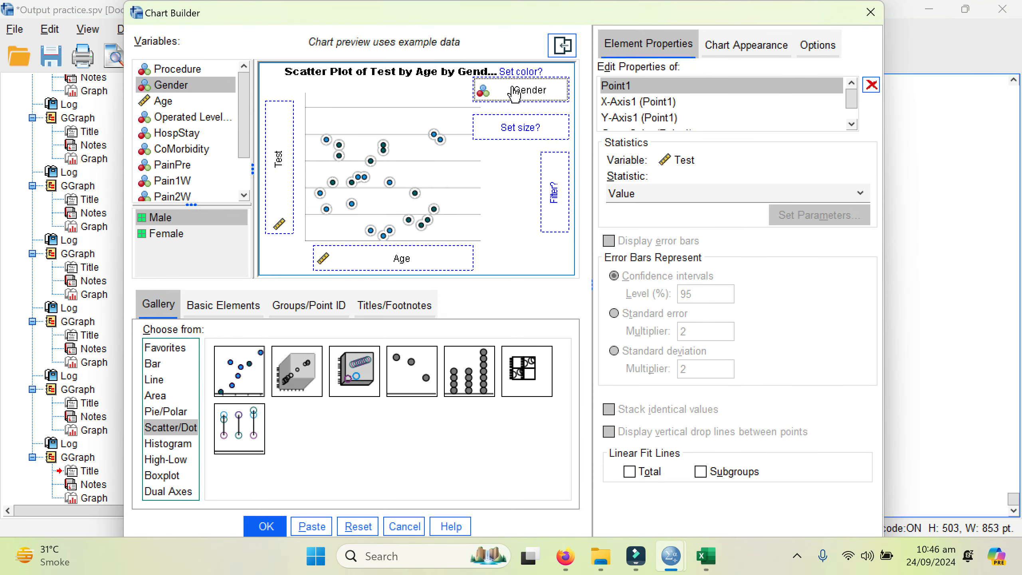
{"action": "left_click", "coordinate": [265, 526]}
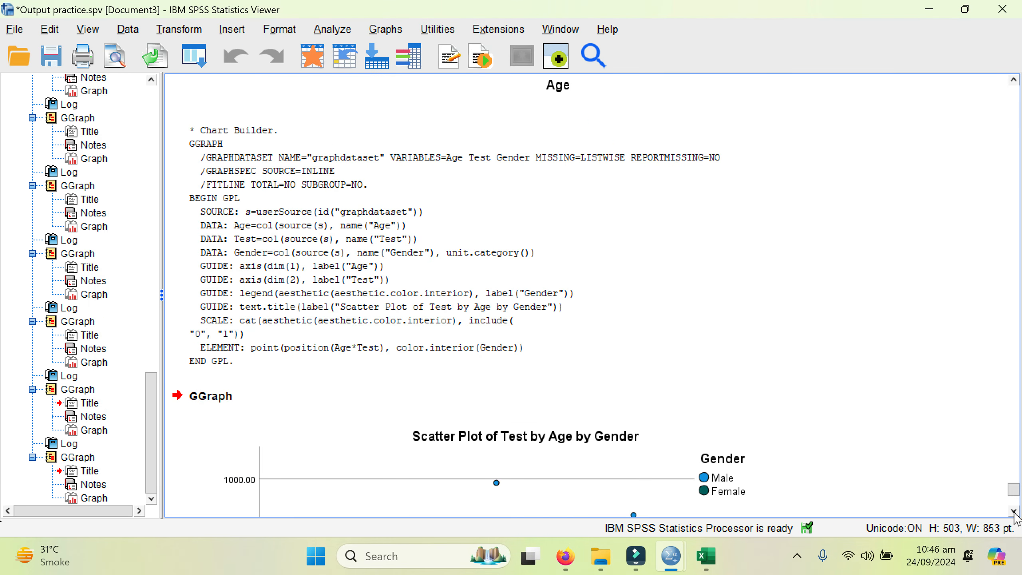
{"action": "scroll", "coordinate": [1014, 513], "scroll_direction": "down", "scroll_amount": 3}
{"action": "scroll", "coordinate": [1015, 520], "scroll_direction": "down", "scroll_amount": 4}
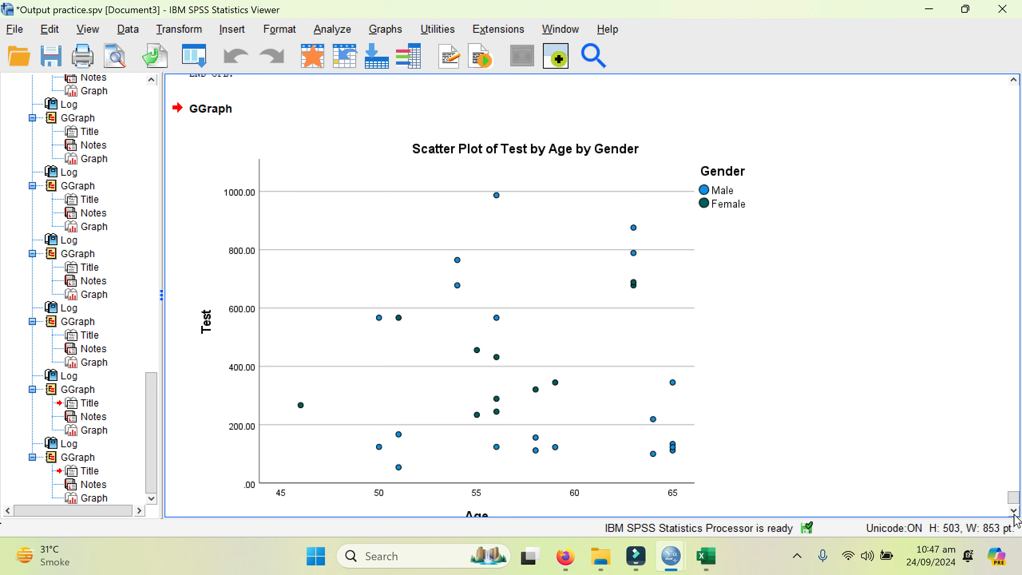
{"action": "left_click", "coordinate": [670, 259]}
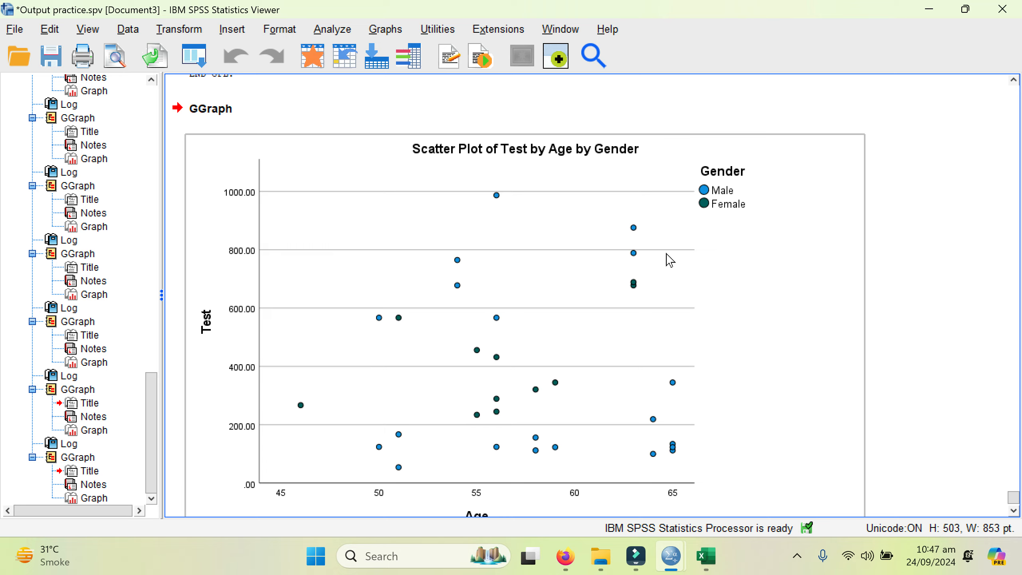
{"action": "left_click", "coordinate": [581, 249]}
{"action": "double_click", "coordinate": [581, 249]}
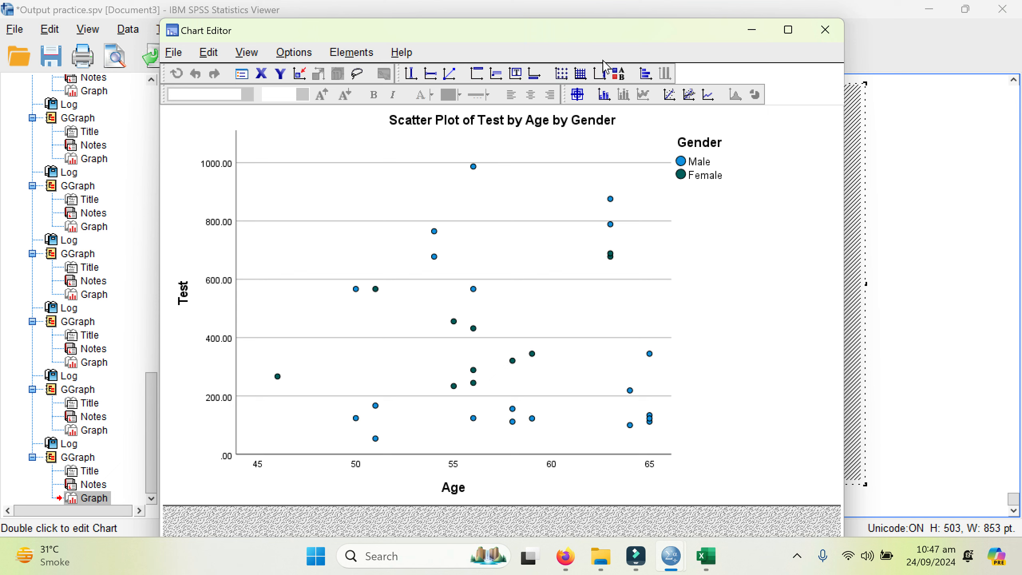
Examine the scatter plot's chart size, fill and border, categories and variables properties, then close them.
{"action": "left_click", "coordinate": [619, 75]}
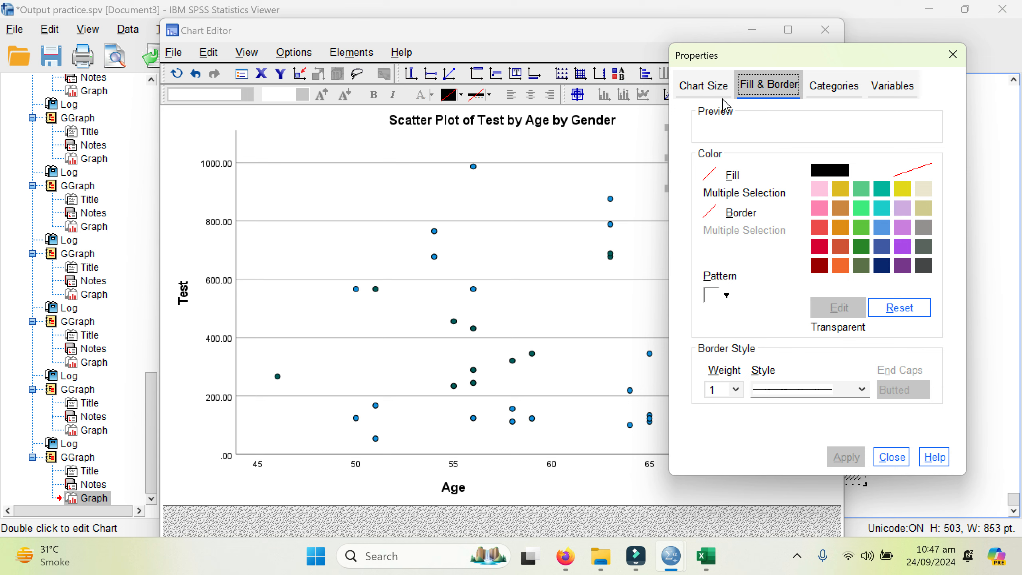
{"action": "left_click", "coordinate": [699, 90]}
{"action": "left_click", "coordinate": [836, 87]}
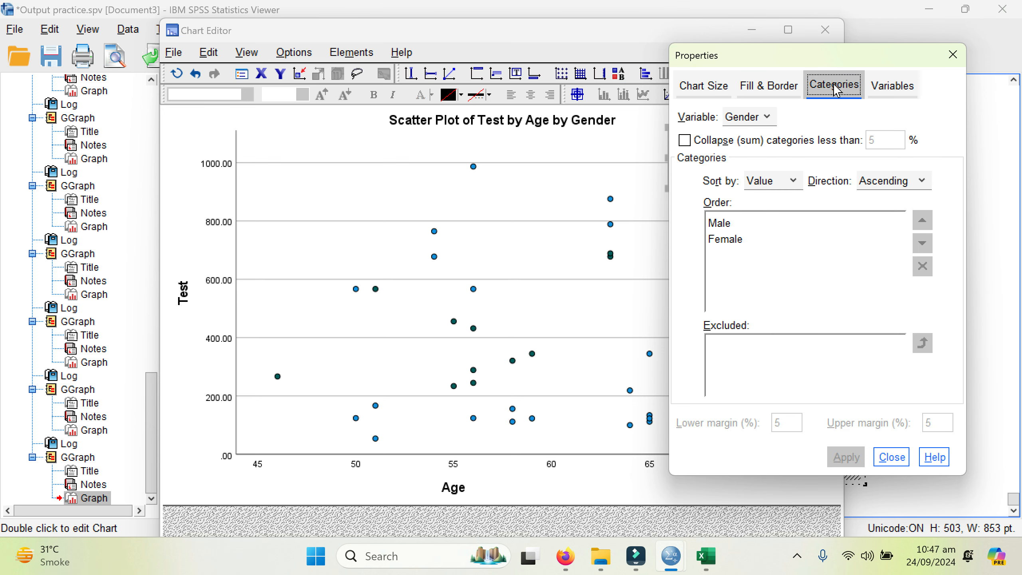
{"action": "left_click", "coordinate": [900, 88]}
{"action": "left_click", "coordinate": [782, 85]}
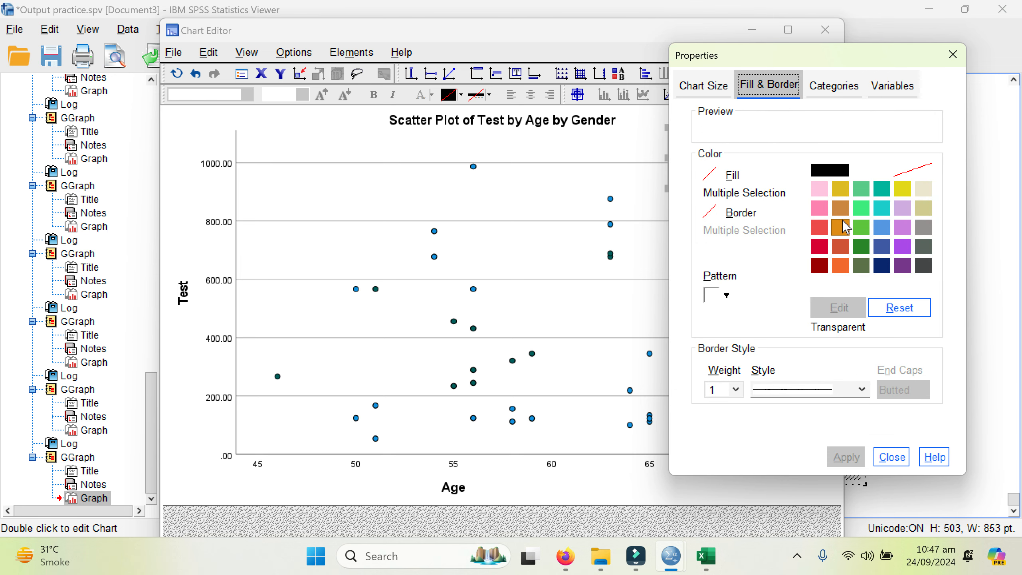
{"action": "key", "text": "Escape"}
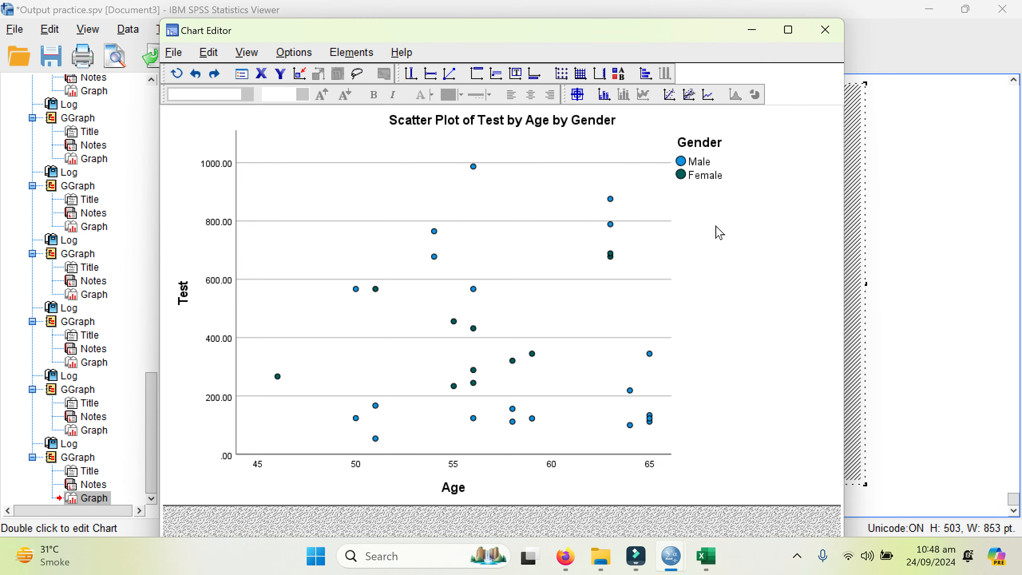
Fill the Female markers of the scatter plot with red (237, 75, 75) and close the chart editor.
{"action": "double_click", "coordinate": [685, 183]}
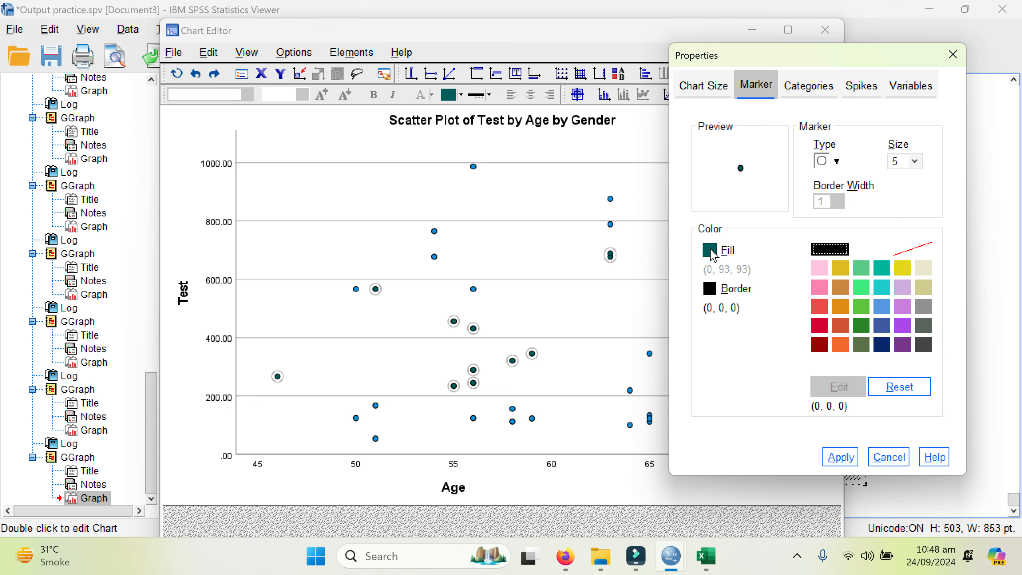
{"action": "left_click", "coordinate": [707, 253]}
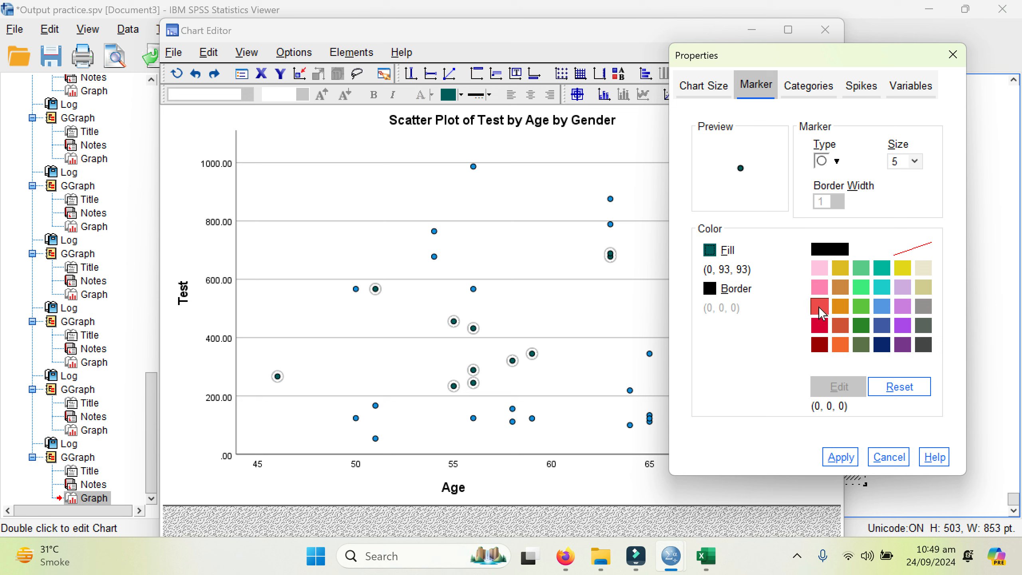
{"action": "left_click", "coordinate": [820, 307]}
{"action": "left_click", "coordinate": [842, 459]}
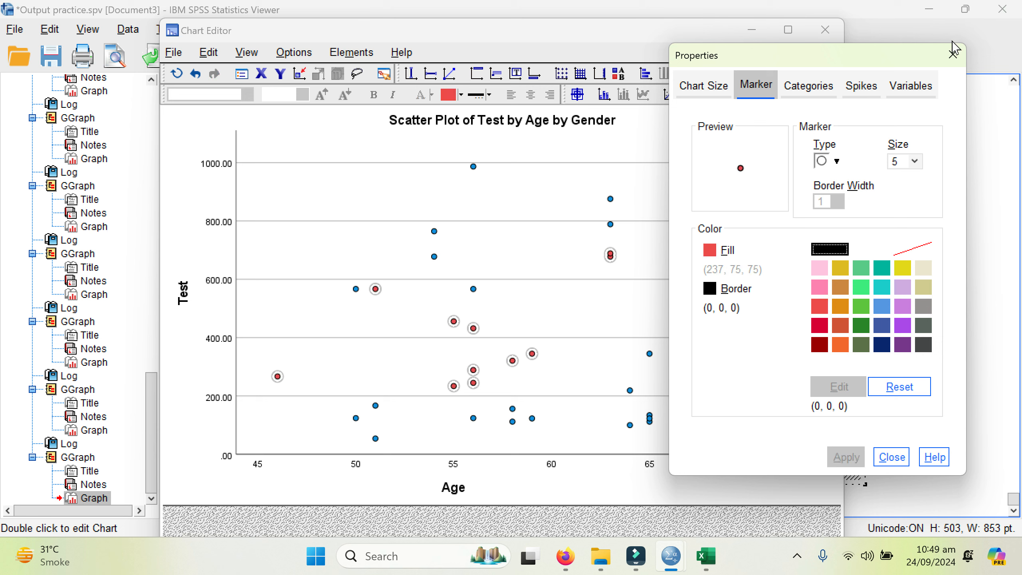
{"action": "left_click", "coordinate": [954, 55]}
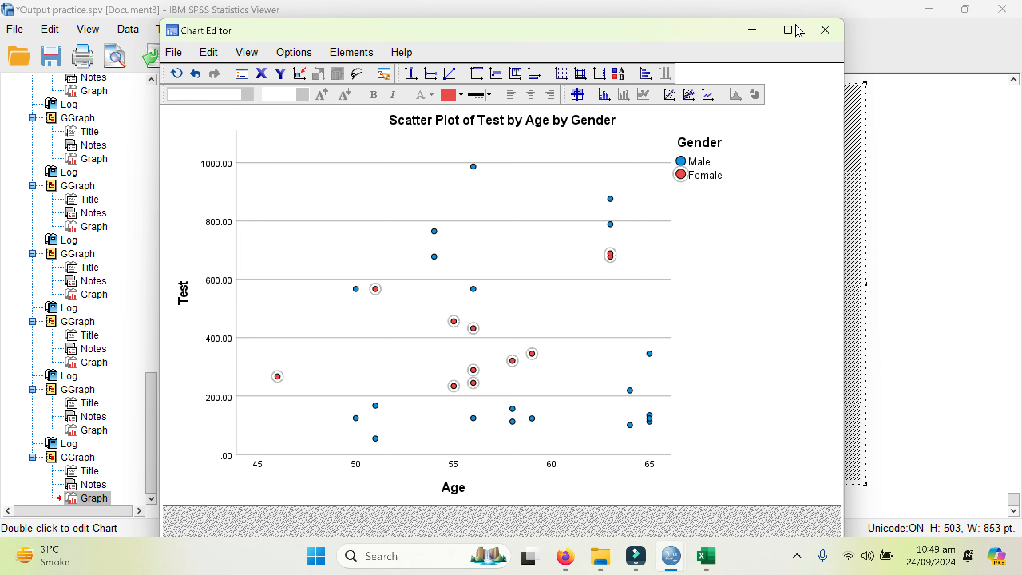
{"action": "left_click", "coordinate": [824, 30]}
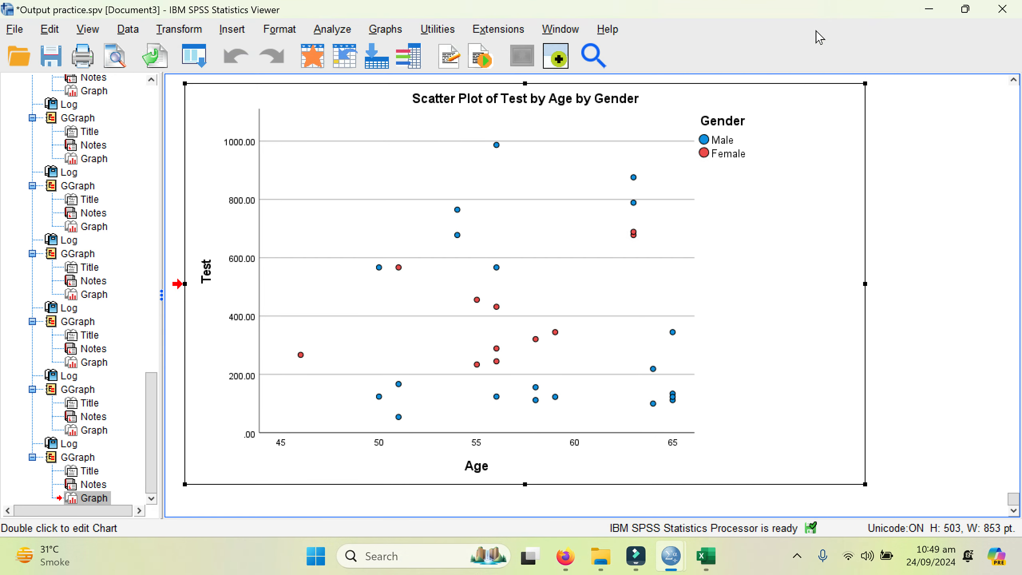
Output a drop-line chart of mean Test by Age, coloured by Gender, and bring the chart into view.
{"action": "left_click", "coordinate": [382, 30]}
{"action": "left_click", "coordinate": [385, 55]}
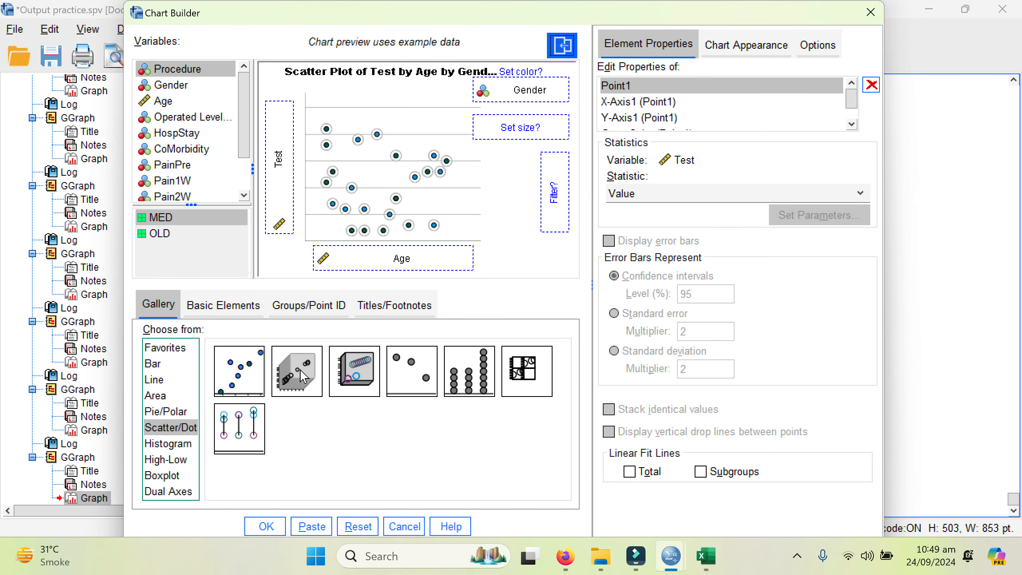
{"action": "left_click", "coordinate": [244, 434]}
{"action": "left_click_drag", "start_coordinate": [244, 434], "coordinate": [371, 137]}
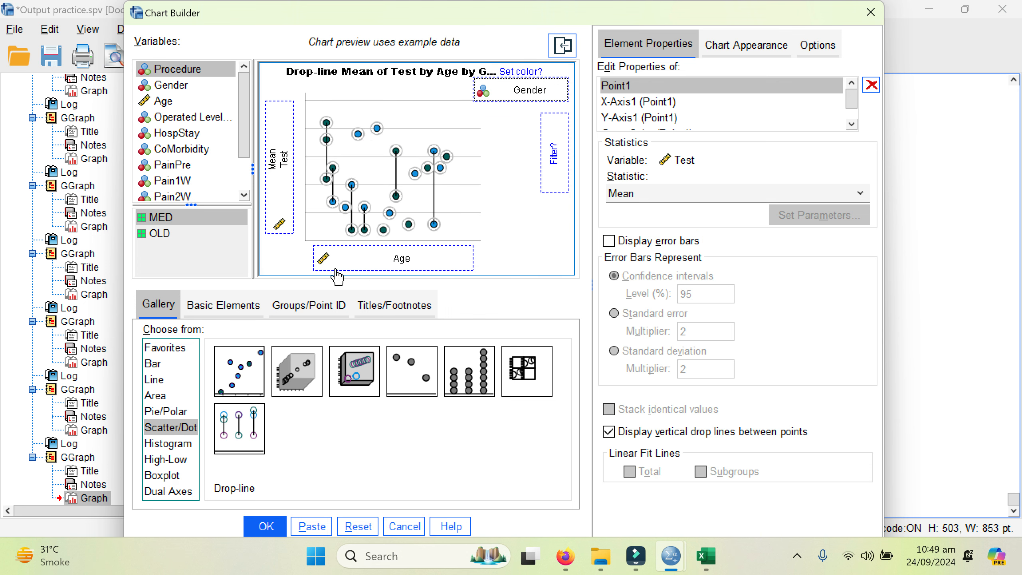
{"action": "left_click", "coordinate": [263, 525]}
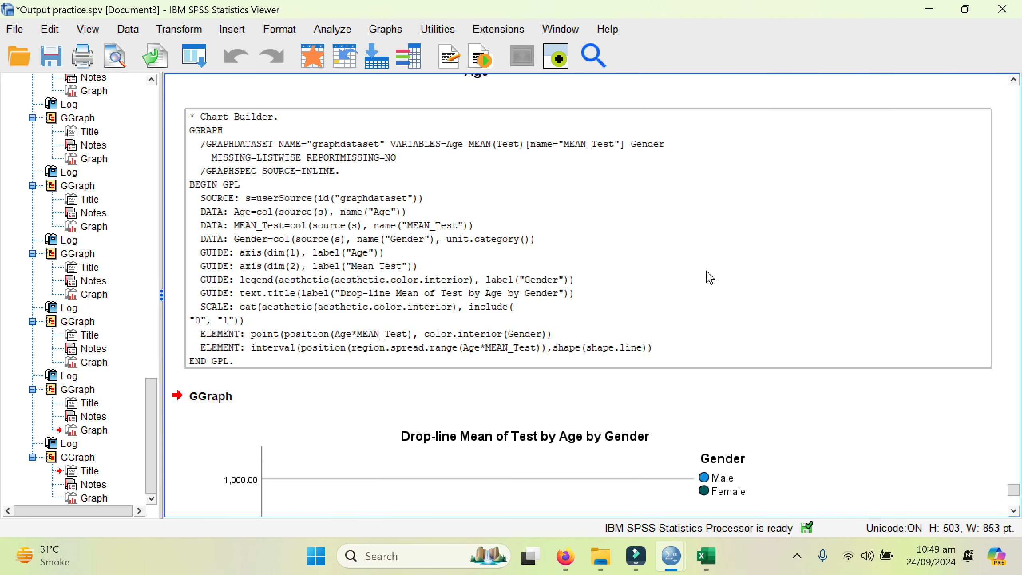
{"action": "scroll", "coordinate": [1016, 520], "scroll_direction": "down", "scroll_amount": 10}
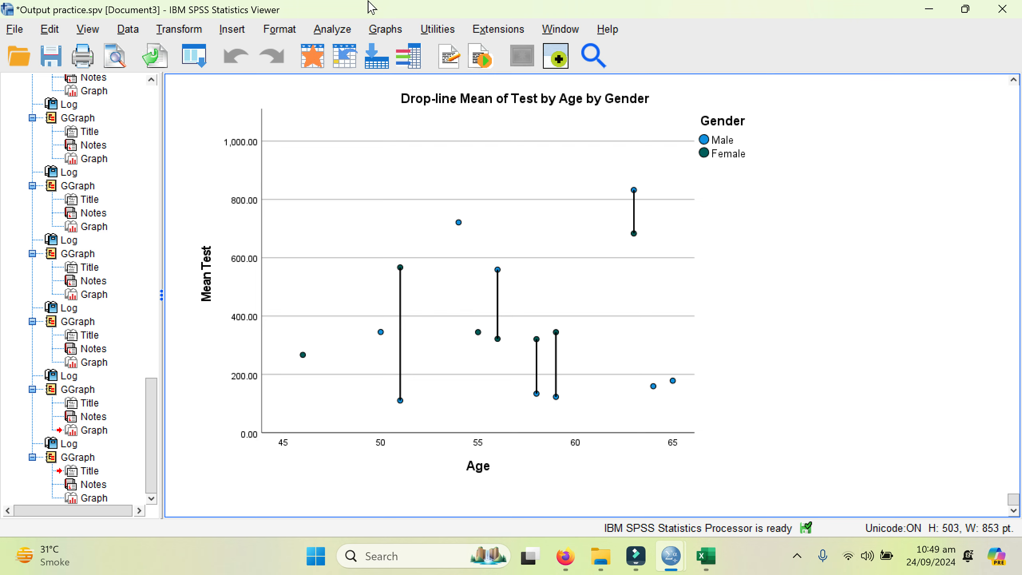
Output a simple 3-D scatter chart of Test by Age with Operated Level on the Z-axis.
{"action": "left_click", "coordinate": [385, 31]}
{"action": "left_click", "coordinate": [390, 57]}
{"action": "left_click_drag", "start_coordinate": [293, 377], "coordinate": [373, 194]}
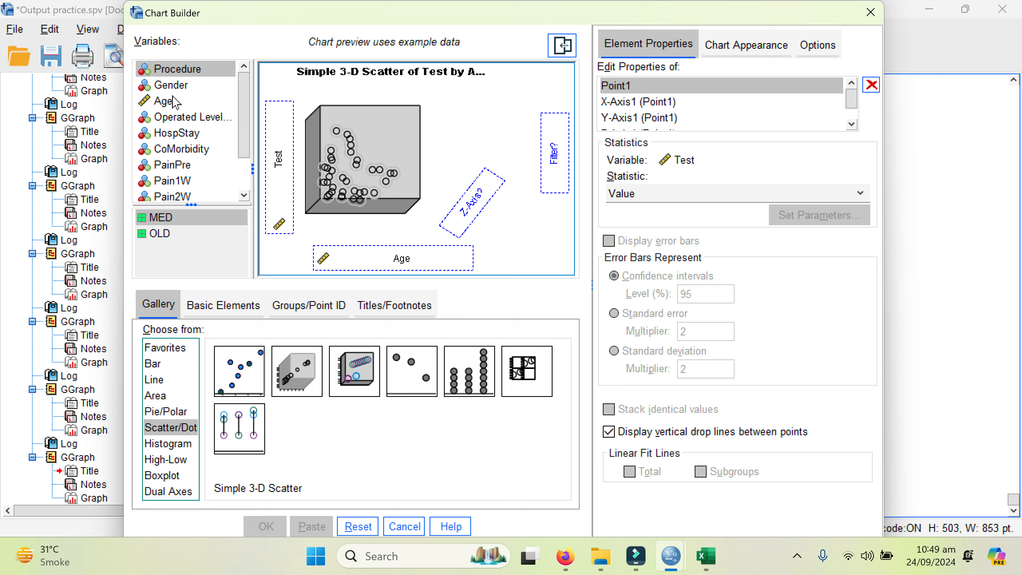
{"action": "left_click_drag", "start_coordinate": [157, 123], "coordinate": [481, 209]}
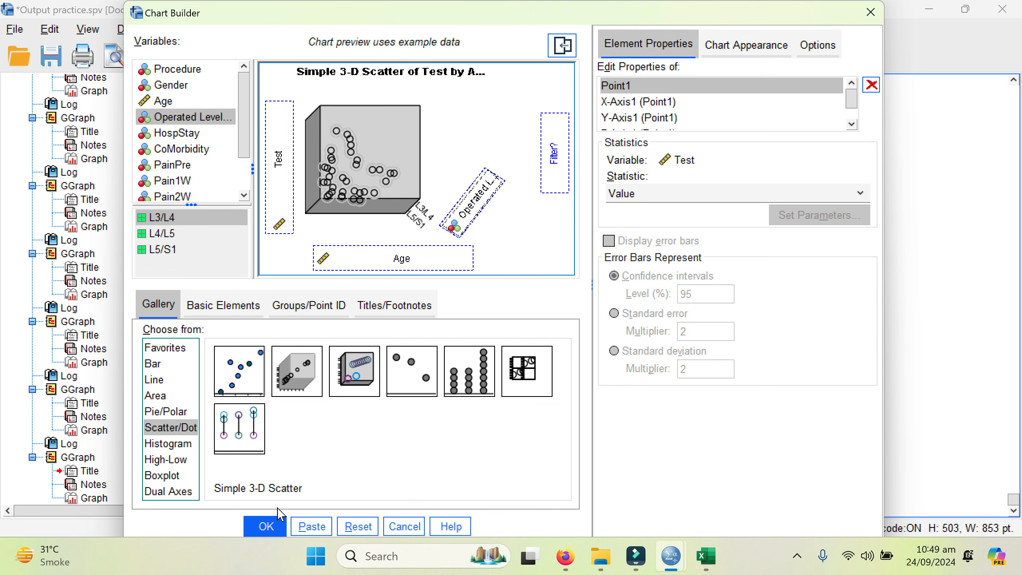
{"action": "left_click", "coordinate": [266, 526]}
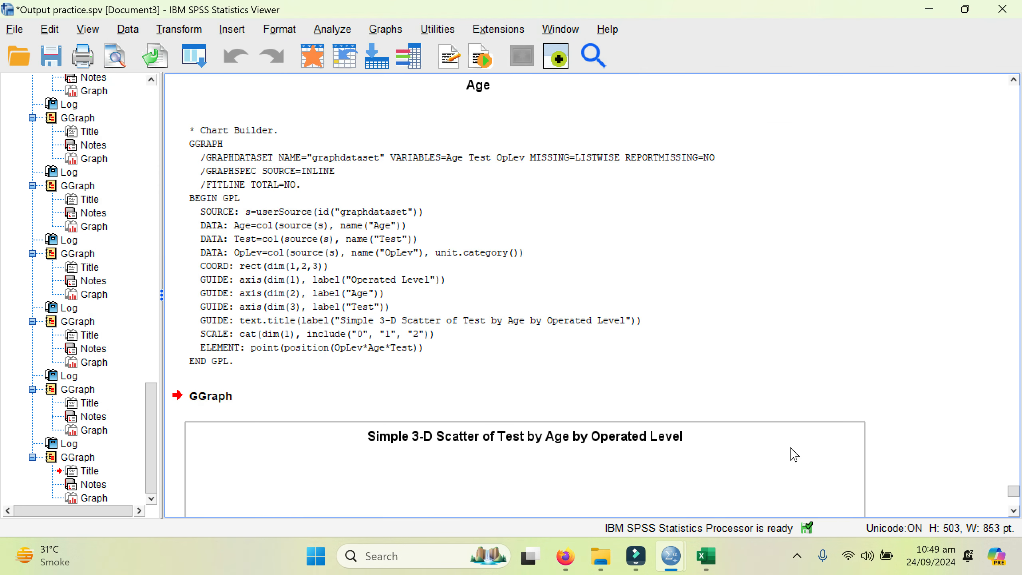
{"action": "left_click", "coordinate": [1014, 510]}
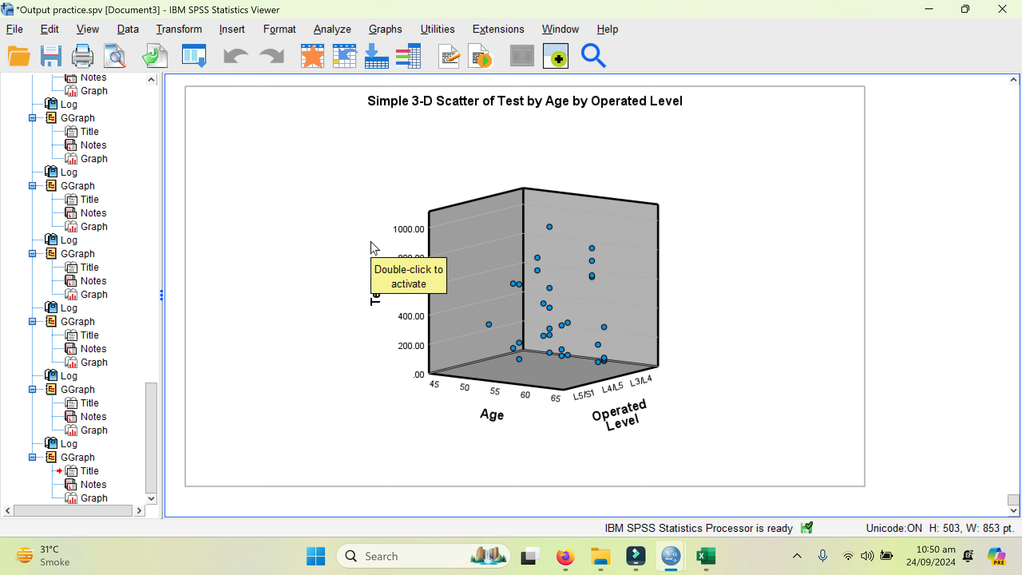
Open the 3-D scatter chart for editing and fill its left wall with brown (204, 134, 63).
{"action": "double_click", "coordinate": [631, 219]}
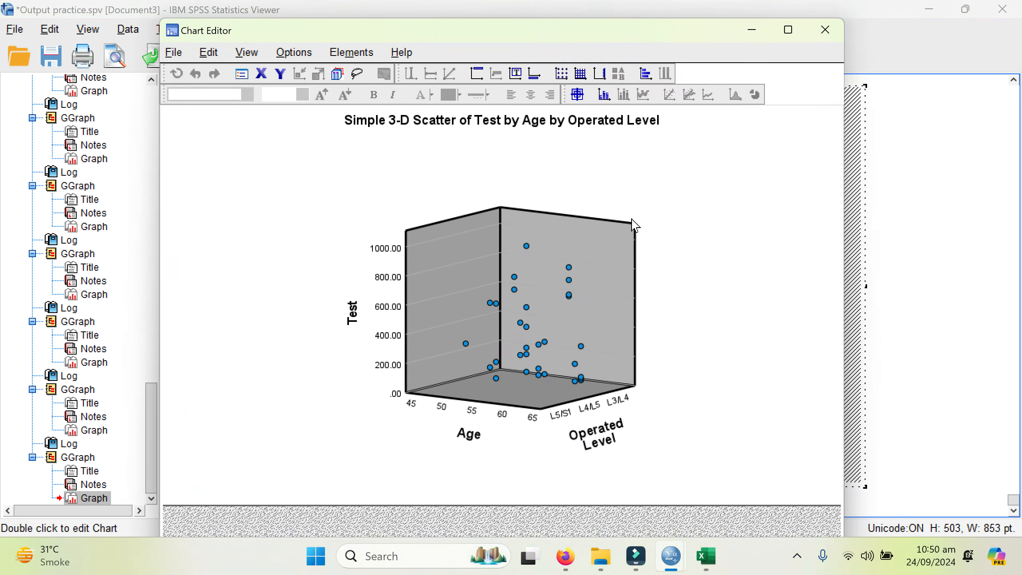
{"action": "left_click", "coordinate": [568, 272]}
{"action": "left_click", "coordinate": [439, 254]}
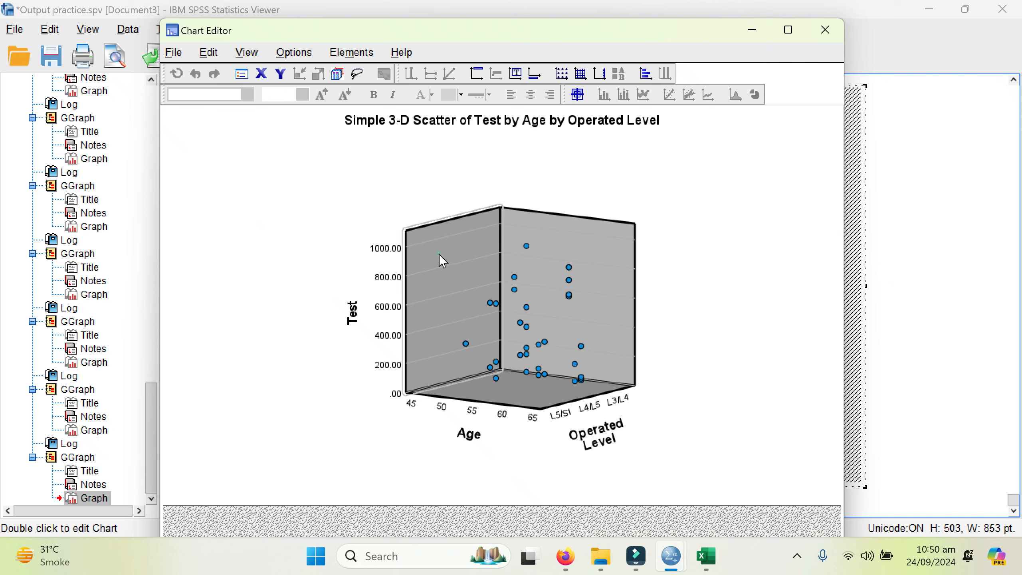
{"action": "double_click", "coordinate": [439, 254]}
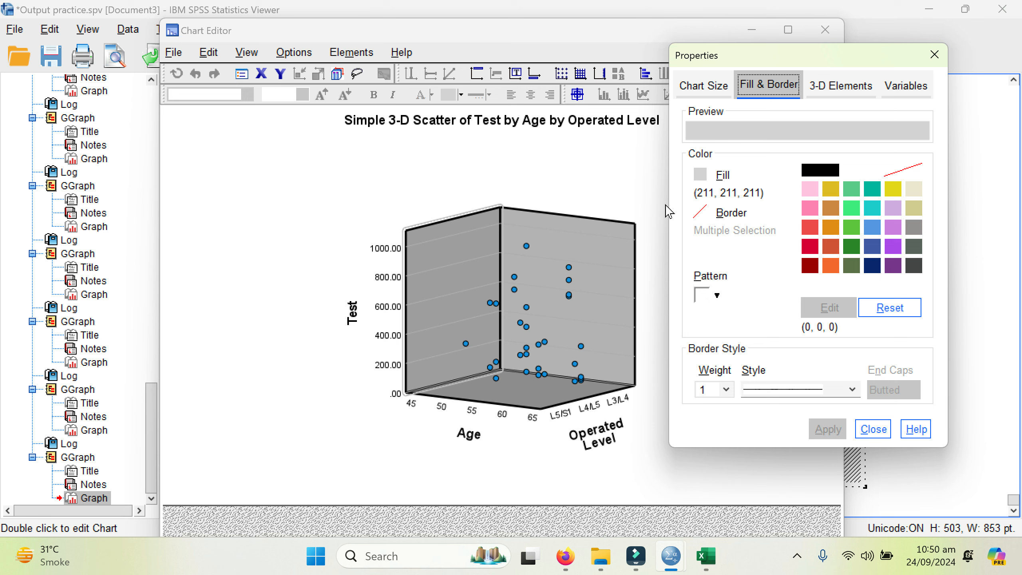
{"action": "left_click", "coordinate": [830, 207]}
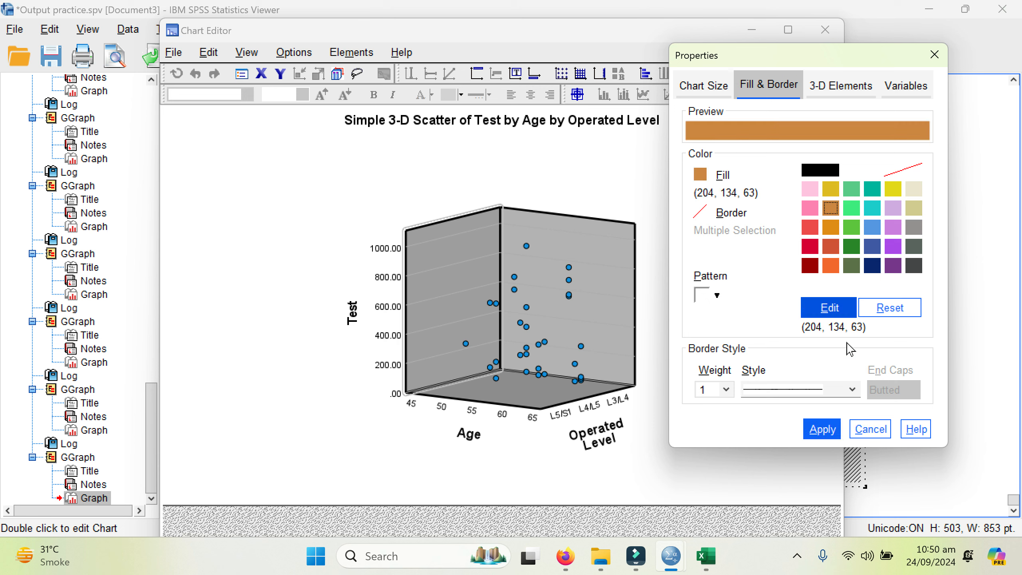
{"action": "left_click", "coordinate": [829, 430]}
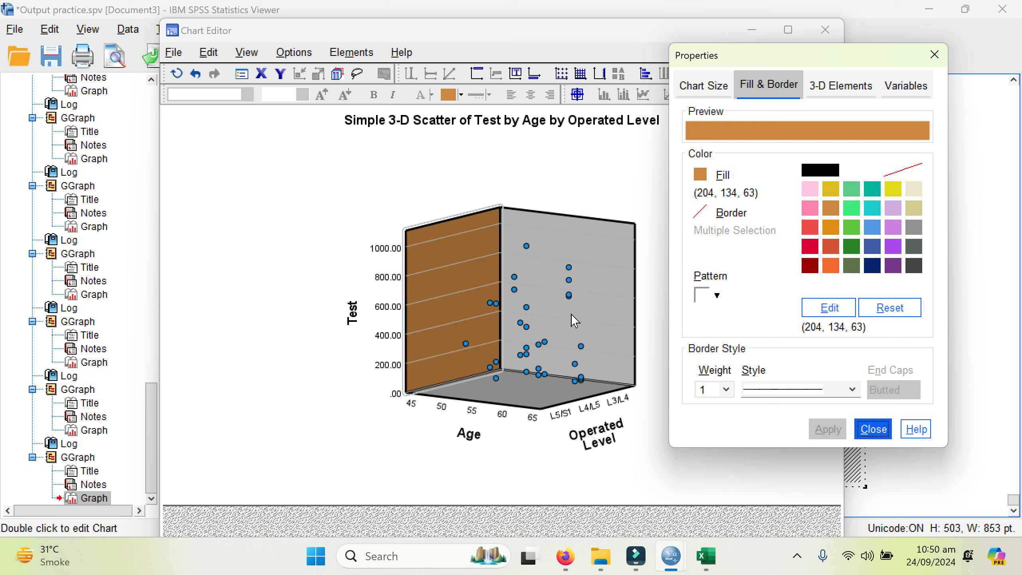
Fill the right wall of the 3-D scatter chart with green (95, 195, 56).
{"action": "left_click", "coordinate": [599, 289]}
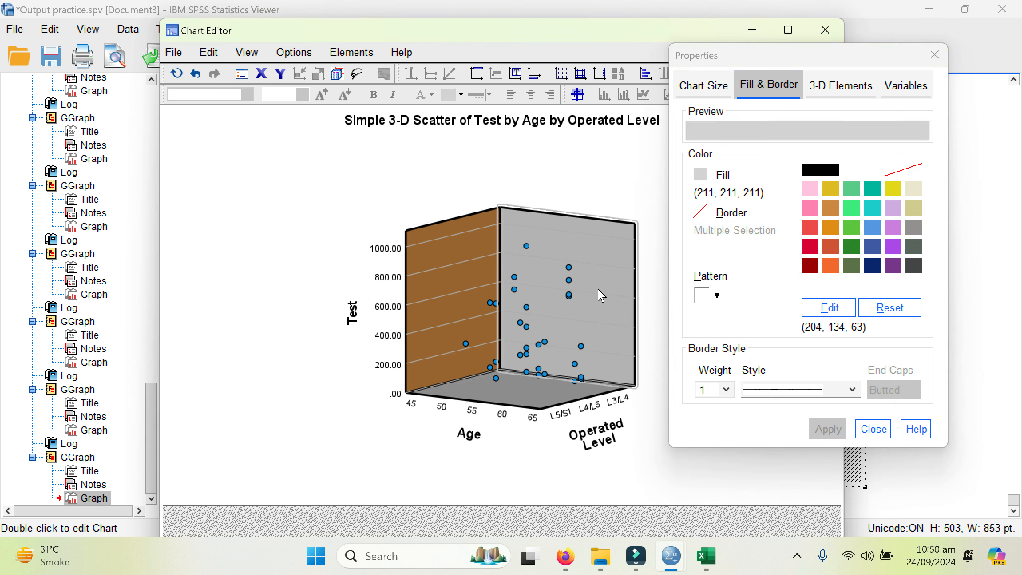
{"action": "left_click", "coordinate": [852, 228]}
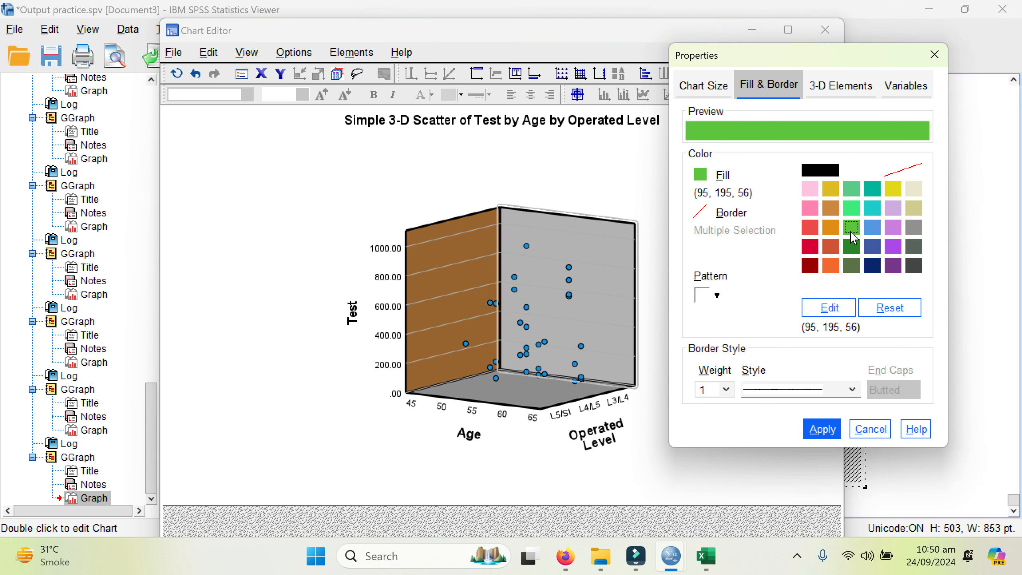
{"action": "left_click", "coordinate": [826, 429]}
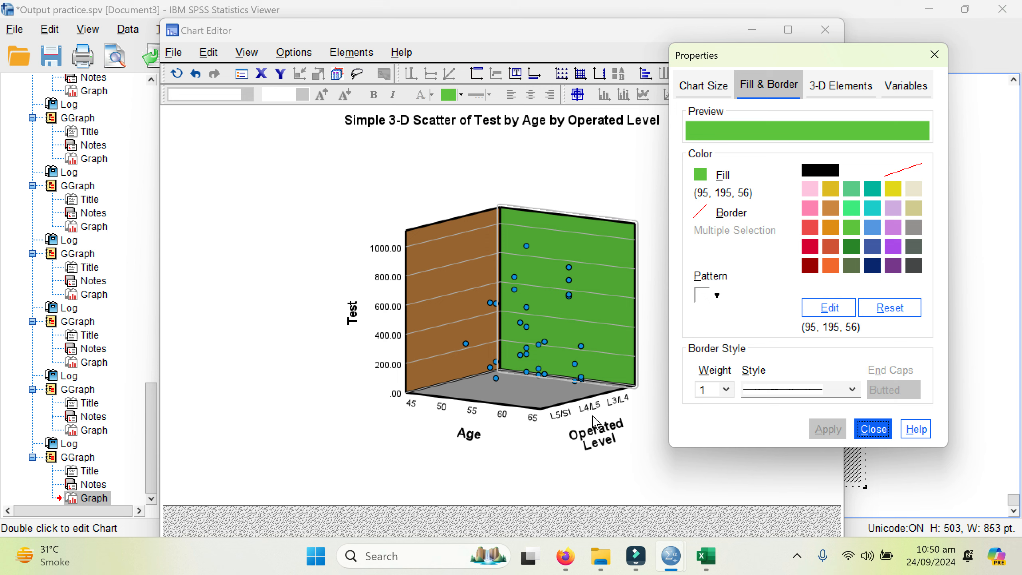
Fill the floor of the 3-D scatter chart with pink (255, 196, 226) and close the chart editor.
{"action": "left_click", "coordinate": [514, 385]}
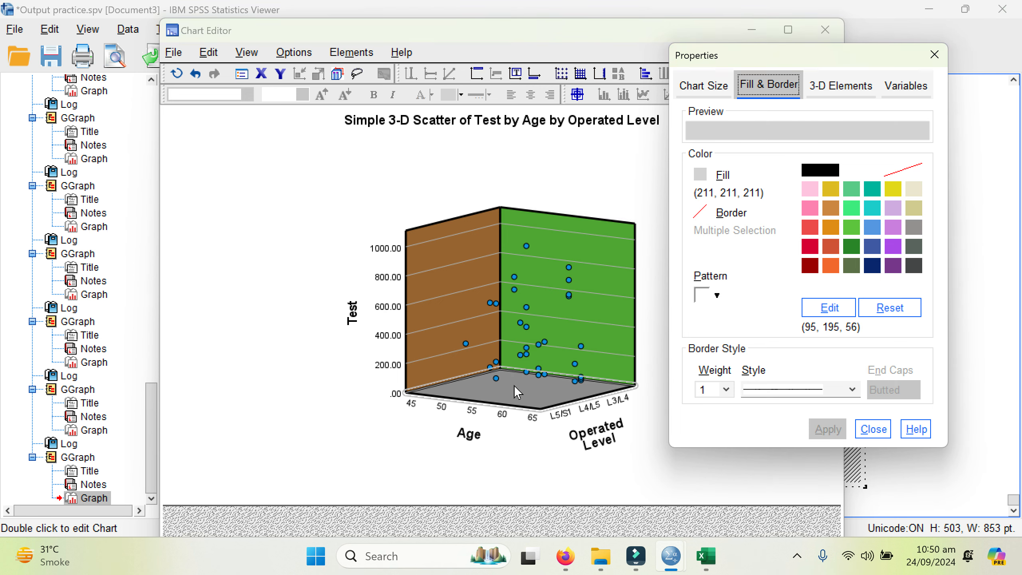
{"action": "left_click", "coordinate": [810, 189]}
{"action": "left_click", "coordinate": [819, 432]}
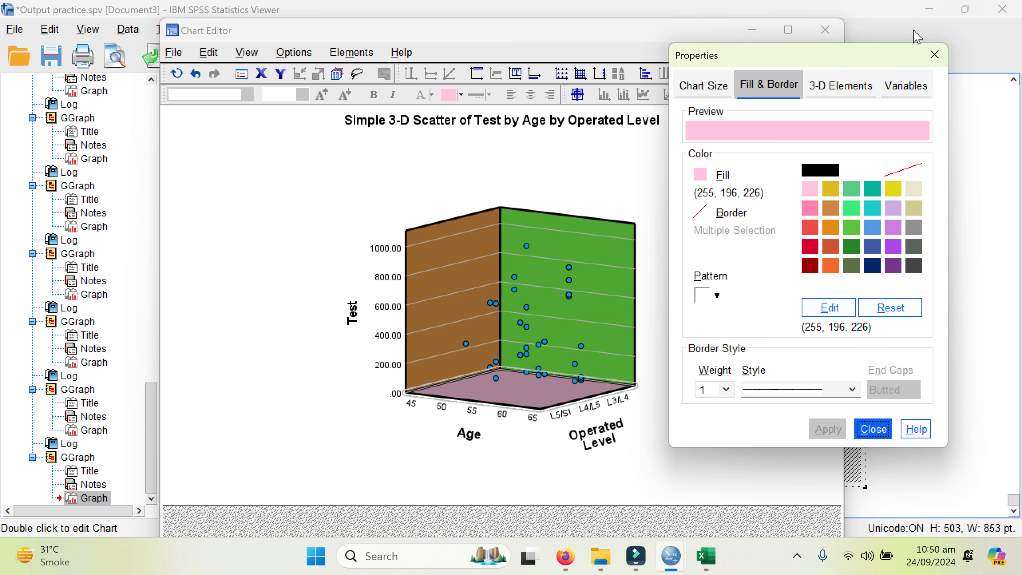
{"action": "left_click", "coordinate": [928, 57]}
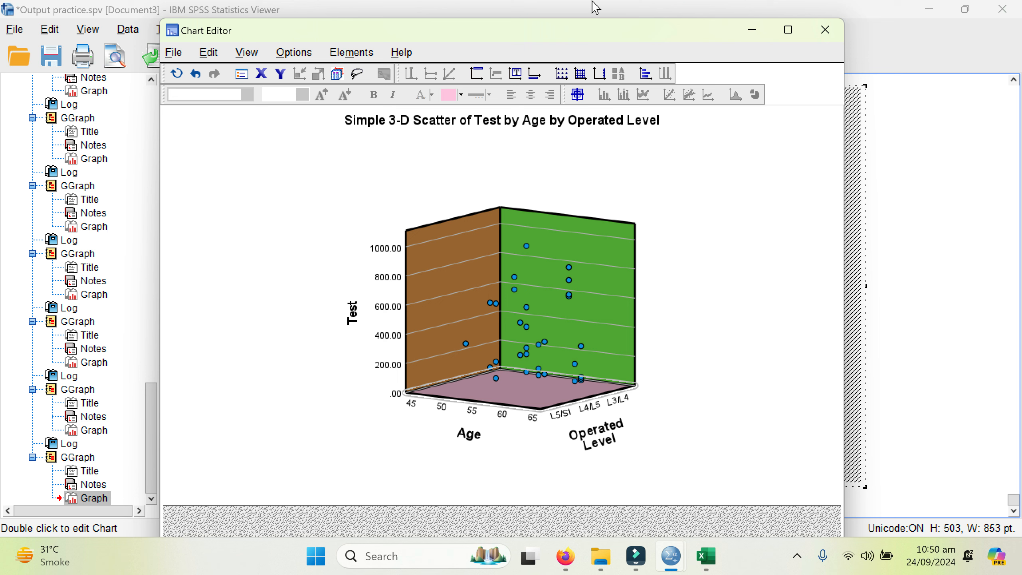
{"action": "left_click", "coordinate": [826, 34]}
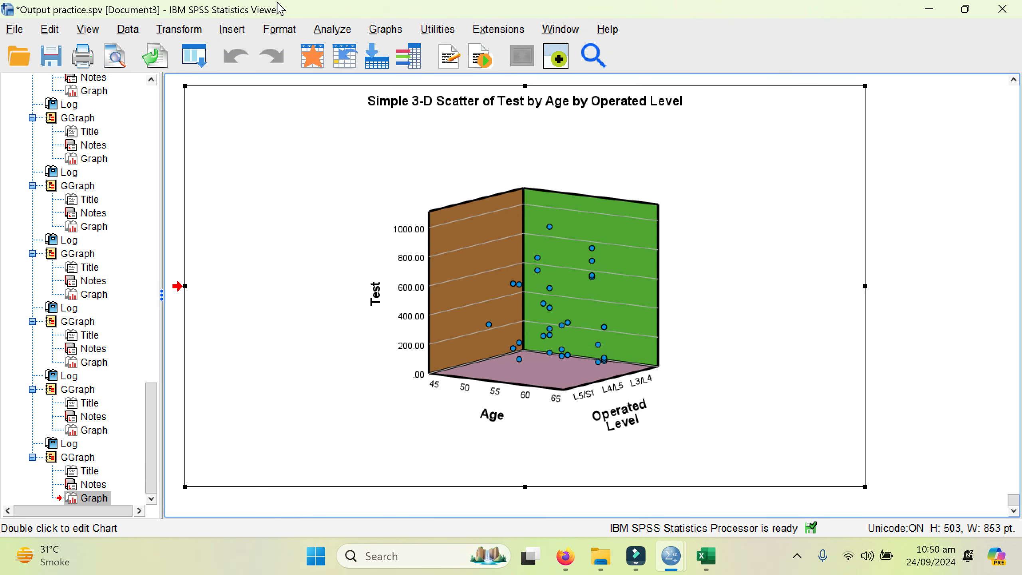
Clear Test and Age from the 3-D scatter in Chart Builder and start a simple bar chart.
{"action": "left_click", "coordinate": [387, 34]}
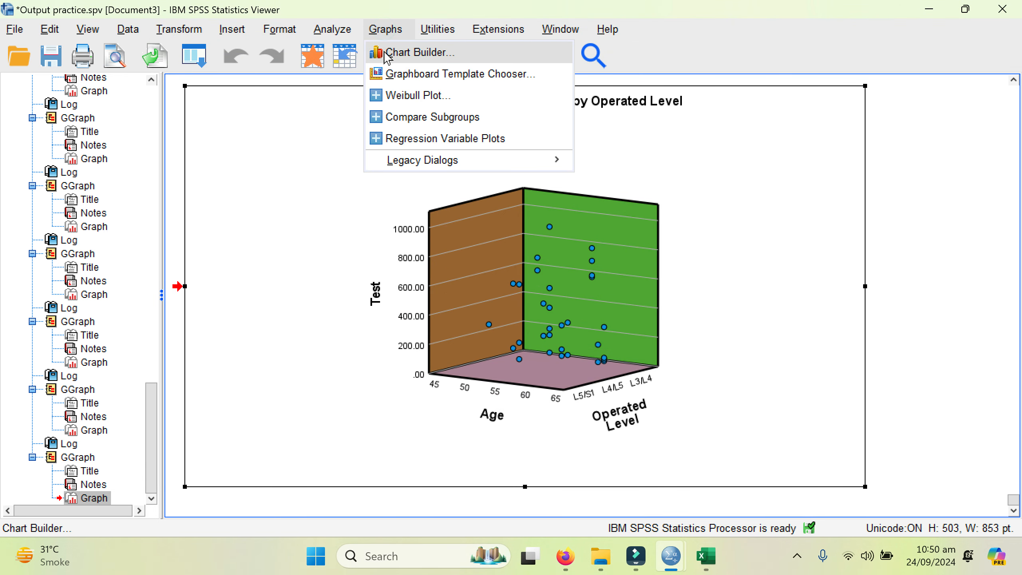
{"action": "left_click", "coordinate": [385, 52]}
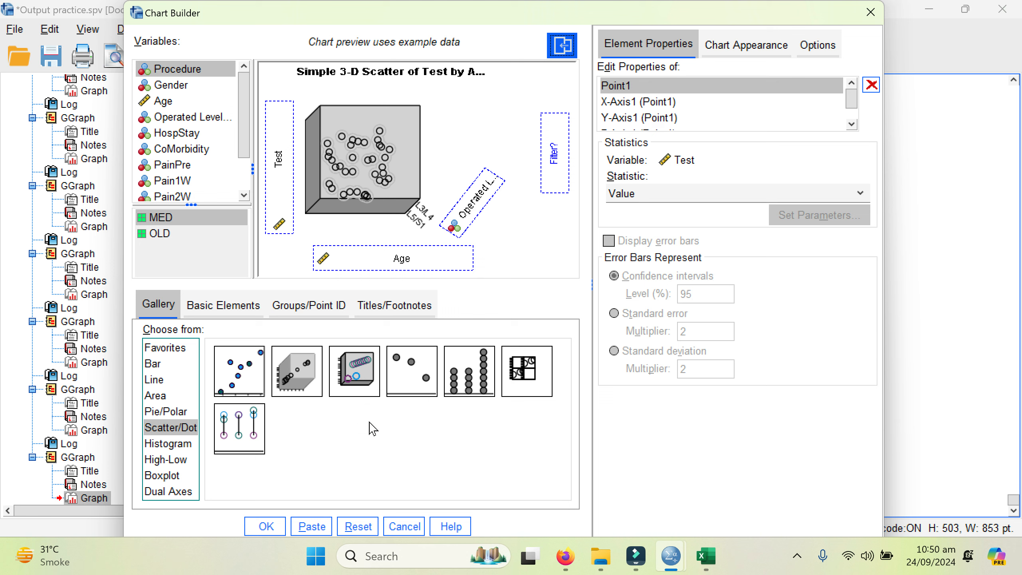
{"action": "left_click", "coordinate": [374, 103]}
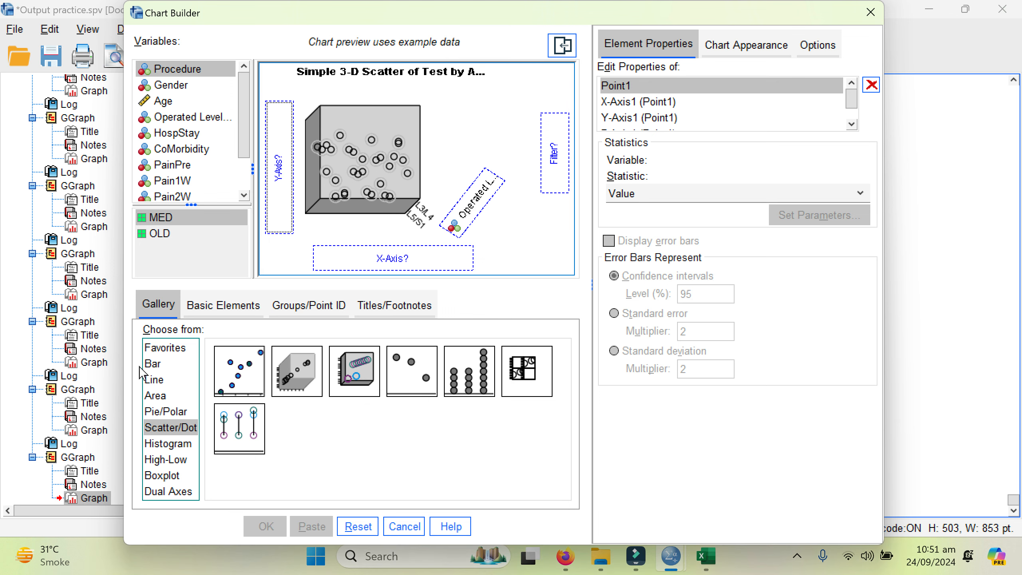
{"action": "left_click", "coordinate": [156, 366]}
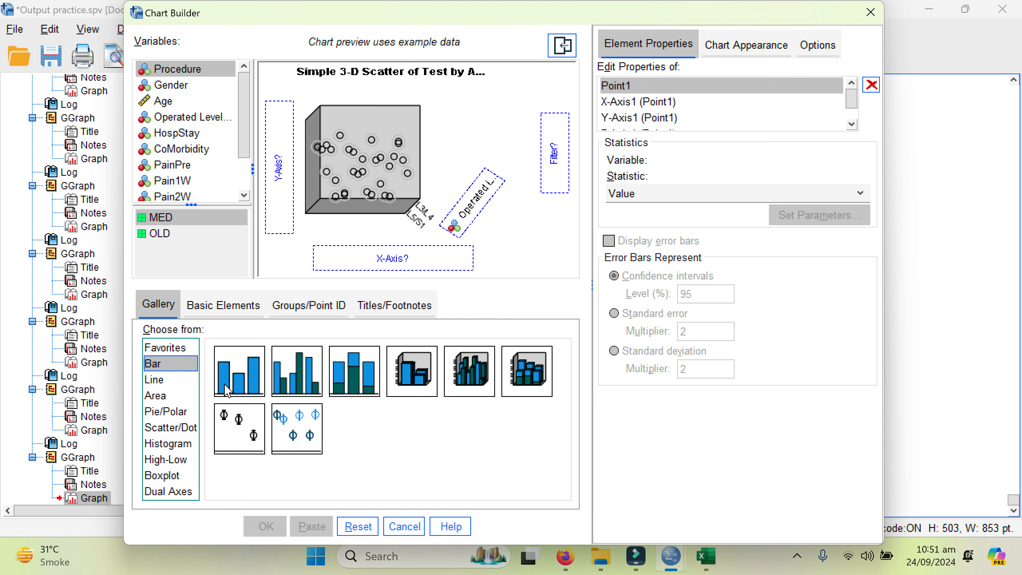
{"action": "left_click_drag", "start_coordinate": [248, 393], "coordinate": [376, 200]}
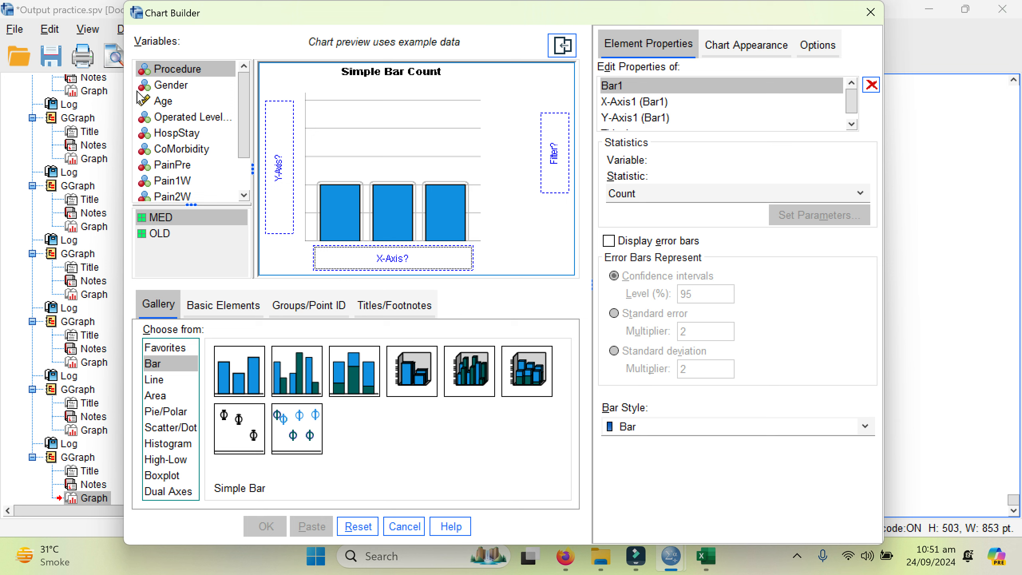
Assign Age to the Y-axis and Procedure to the X-axis of the simple bar chart, and output it.
{"action": "left_click_drag", "start_coordinate": [150, 105], "coordinate": [342, 259]}
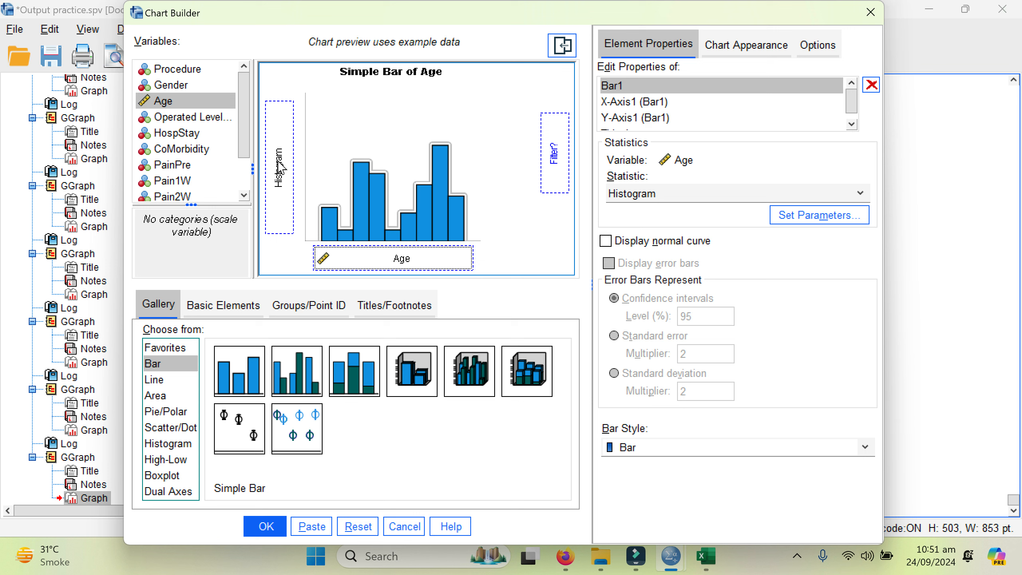
{"action": "left_click_drag", "start_coordinate": [164, 91], "coordinate": [162, 121]}
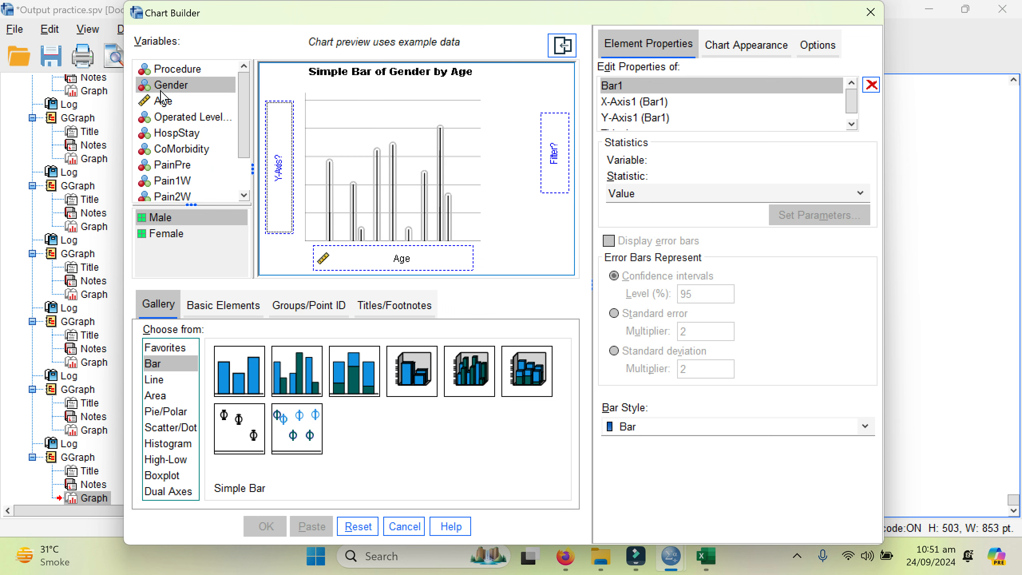
{"action": "left_click_drag", "start_coordinate": [369, 252], "coordinate": [280, 155]}
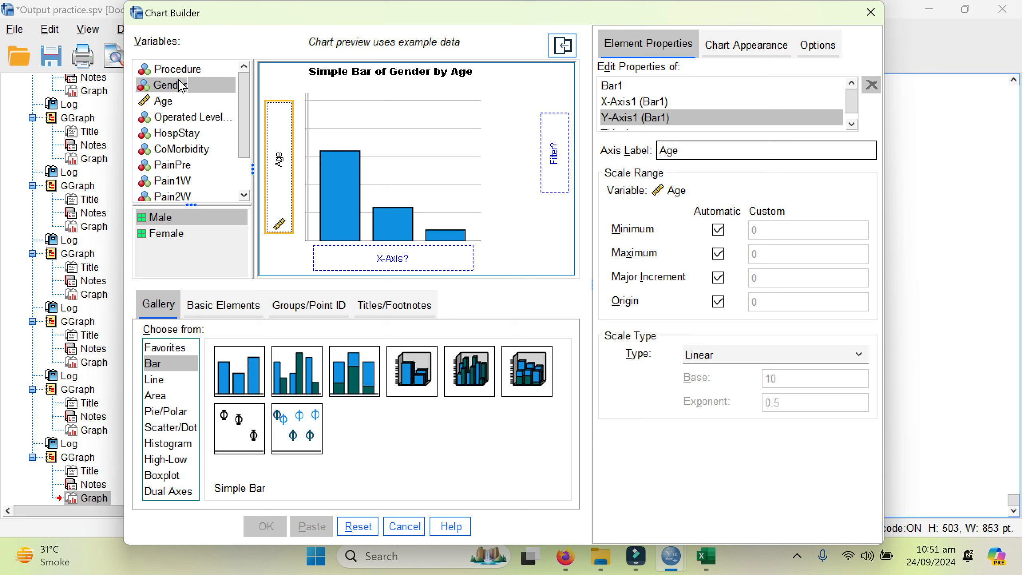
{"action": "left_click_drag", "start_coordinate": [181, 73], "coordinate": [370, 263]}
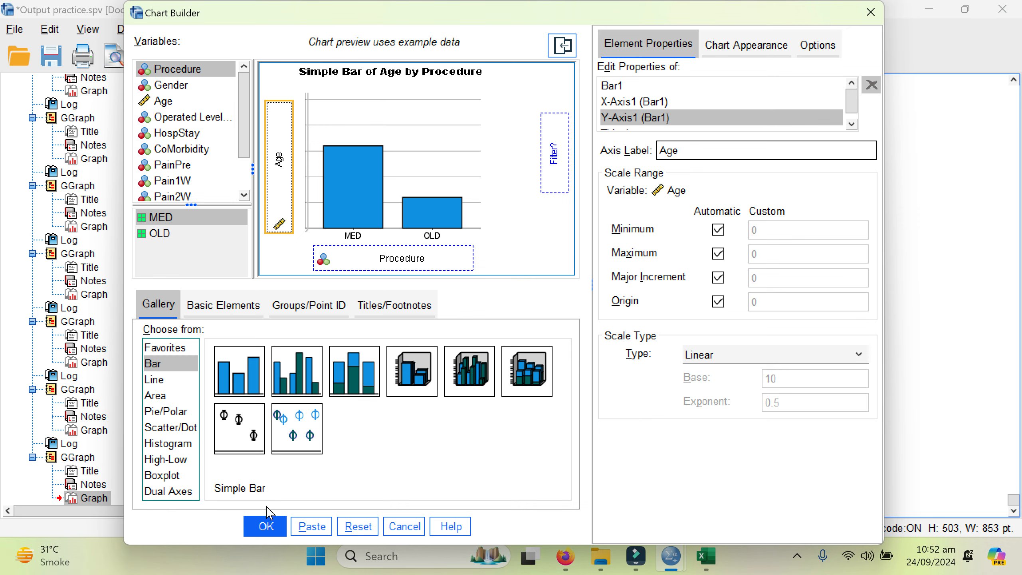
{"action": "left_click", "coordinate": [268, 525]}
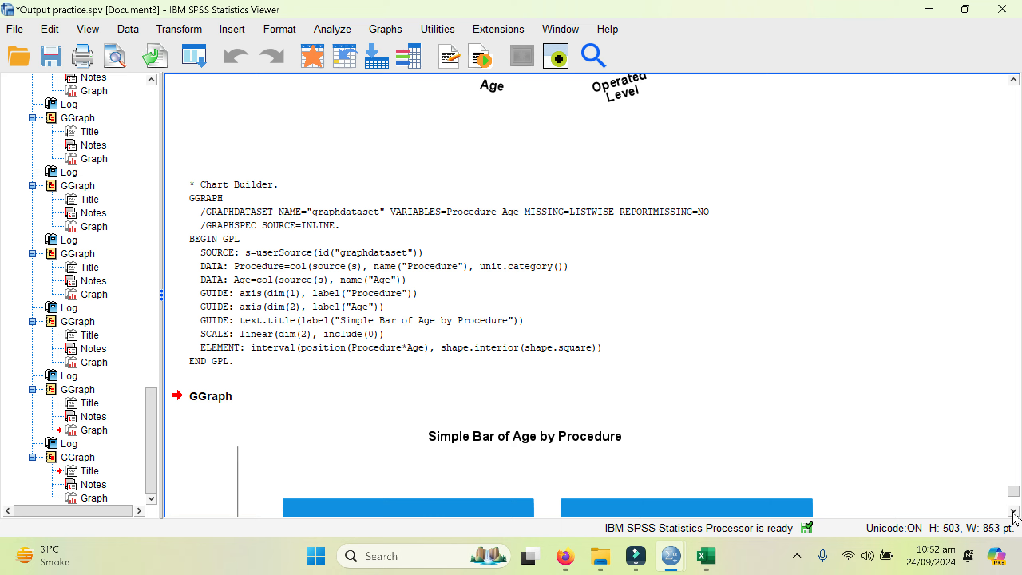
Replace Procedure with Operated Level on the X-axis of the simple bar chart of Age, and output it.
{"action": "scroll", "coordinate": [1015, 518], "scroll_direction": "down", "scroll_amount": 8}
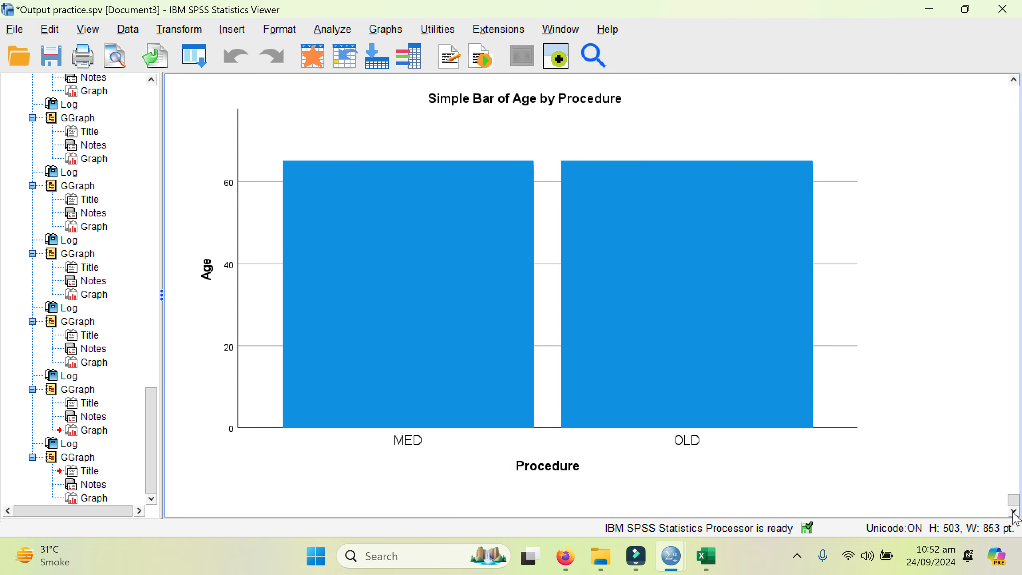
{"action": "left_click", "coordinate": [388, 30]}
{"action": "left_click", "coordinate": [390, 51]}
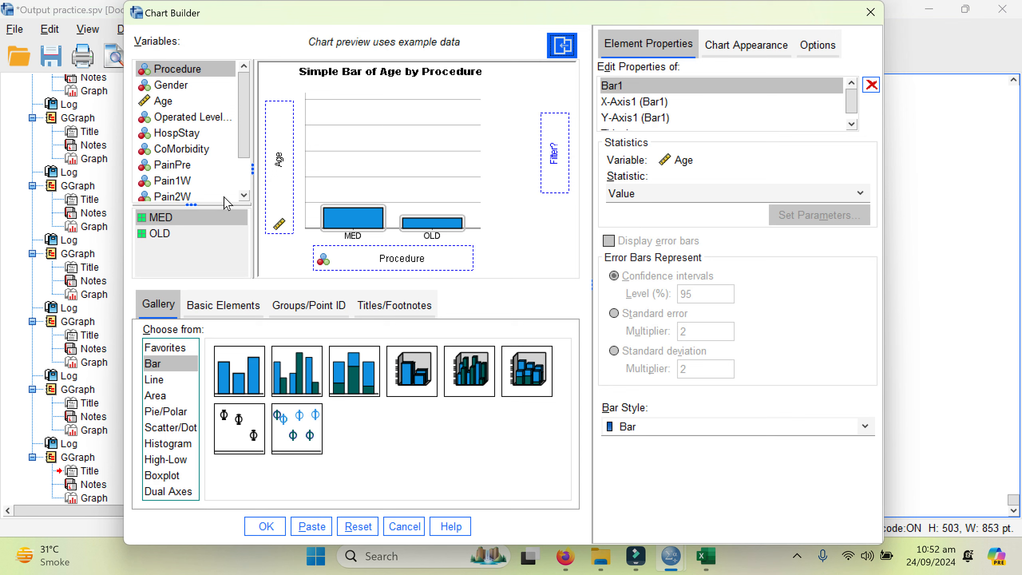
{"action": "left_click_drag", "start_coordinate": [171, 117], "coordinate": [366, 261]}
{"action": "left_click", "coordinate": [269, 527]}
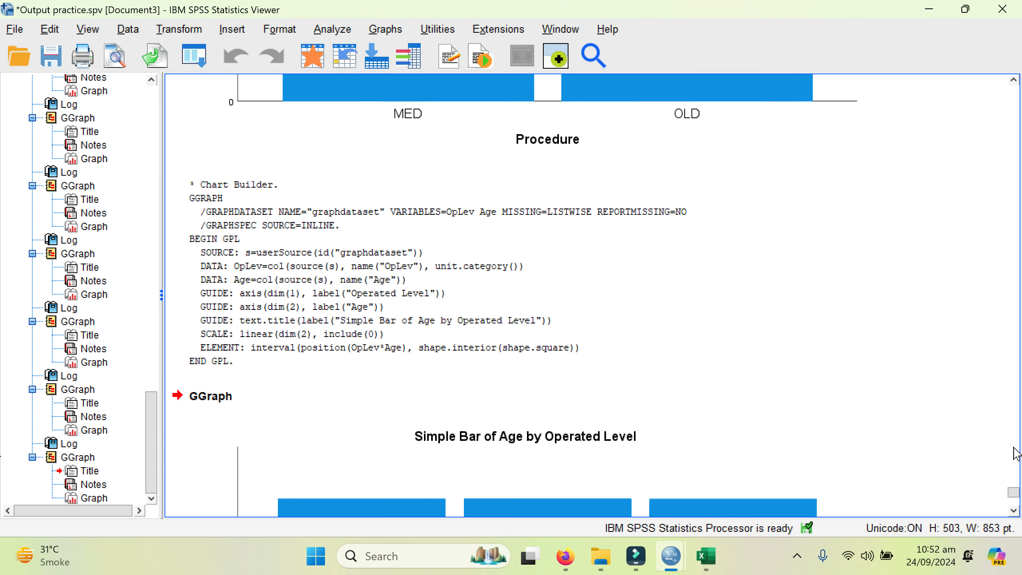
{"action": "left_click", "coordinate": [1013, 511]}
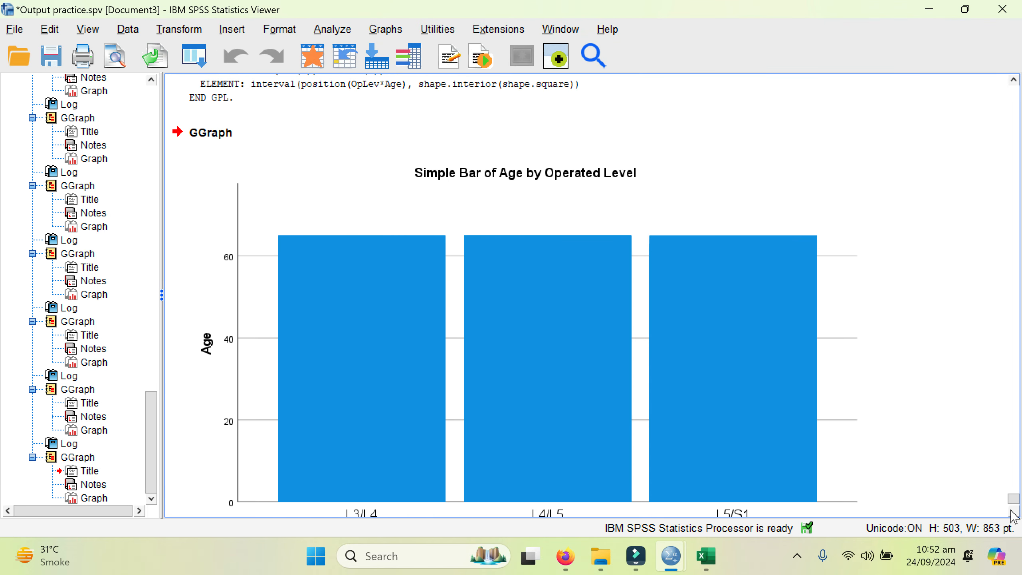
{"action": "left_click", "coordinate": [1013, 510]}
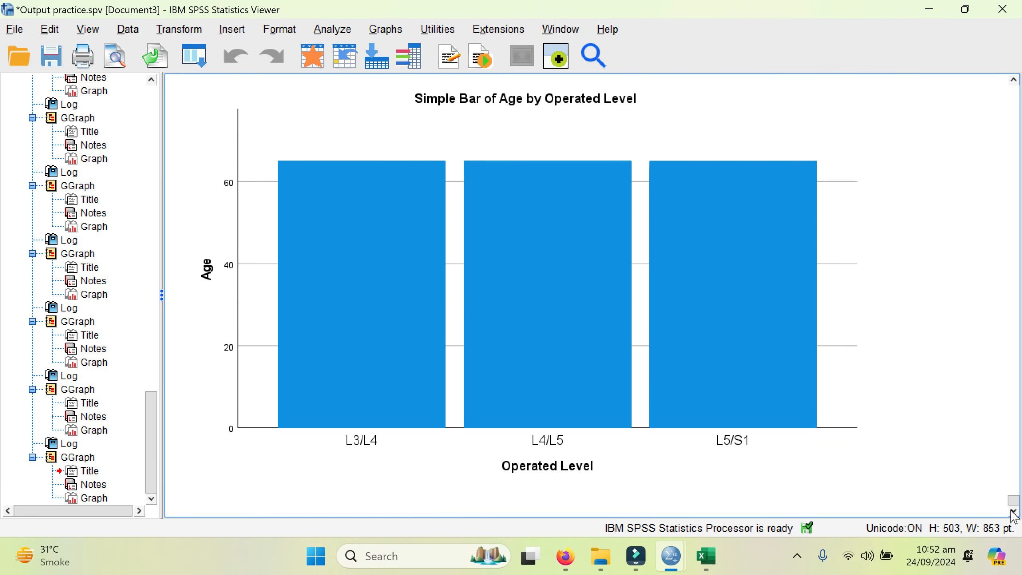
Replace Age with Gender on the Y-axis of the simple bar chart by Operated Level, and output it.
{"action": "left_click", "coordinate": [385, 30]}
{"action": "left_click", "coordinate": [390, 53]}
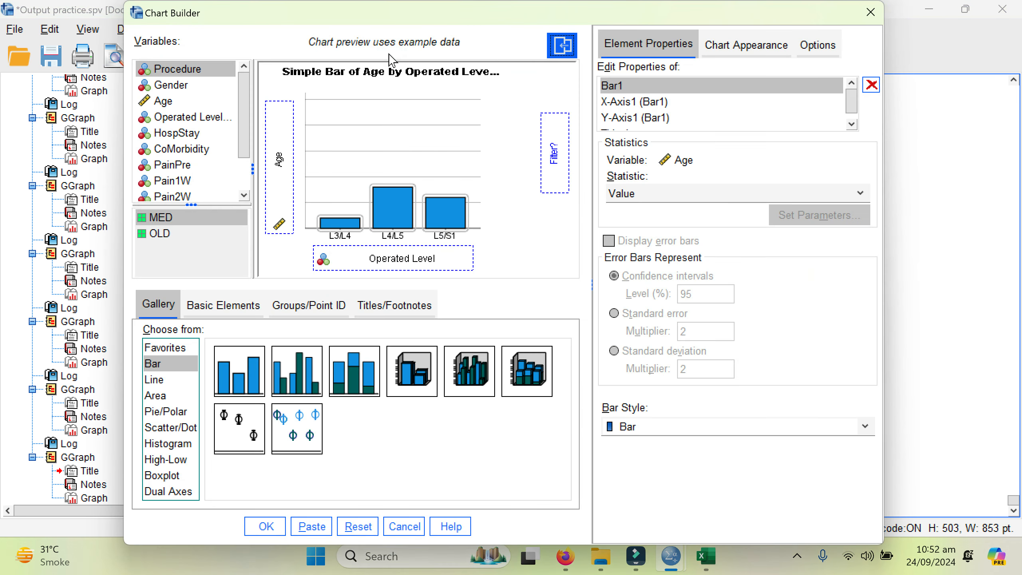
{"action": "mouse_move", "coordinate": [280, 165]}
{"action": "left_mouse_down"}
{"action": "mouse_move", "coordinate": [182, 130]}
{"action": "mouse_move", "coordinate": [142, 97]}
{"action": "mouse_move", "coordinate": [278, 163]}
{"action": "left_mouse_up"}
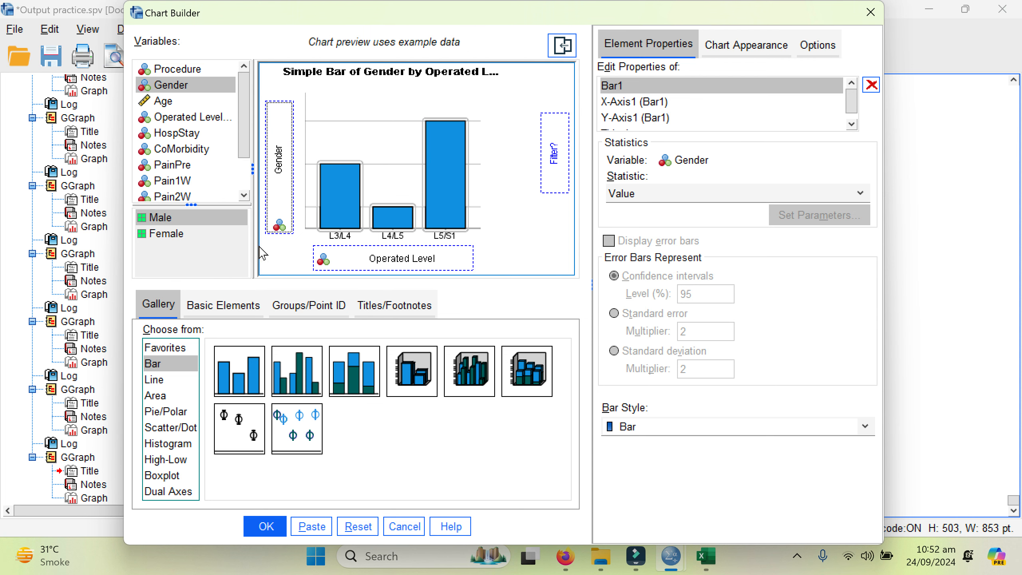
{"action": "left_click", "coordinate": [262, 525]}
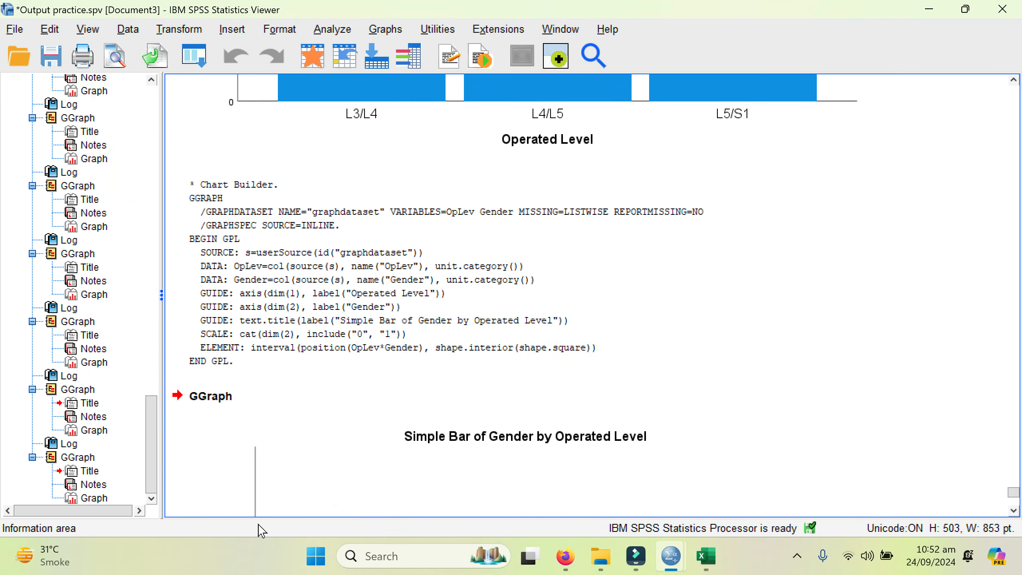
{"action": "left_click", "coordinate": [1013, 511]}
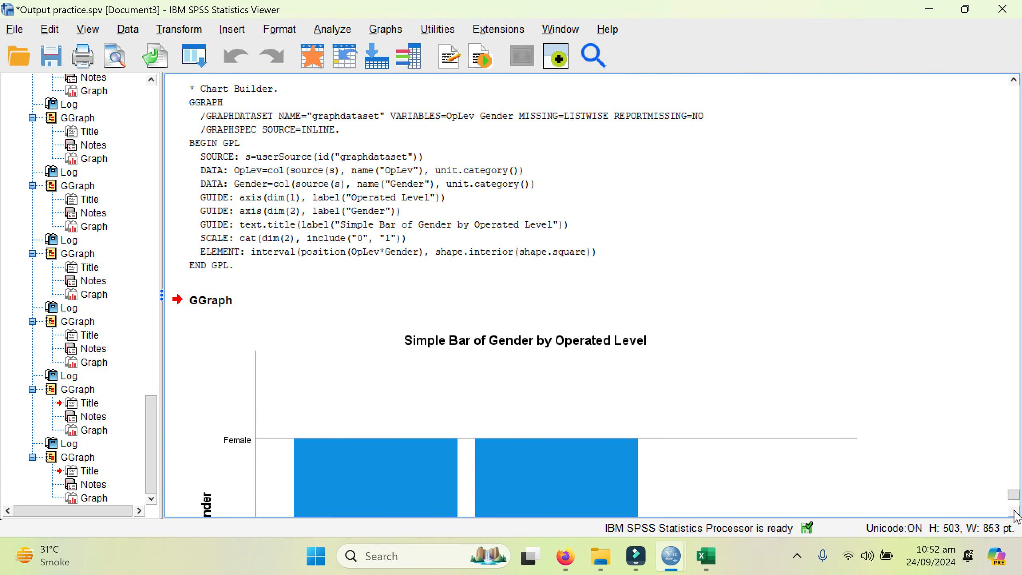
{"action": "left_click", "coordinate": [1013, 510]}
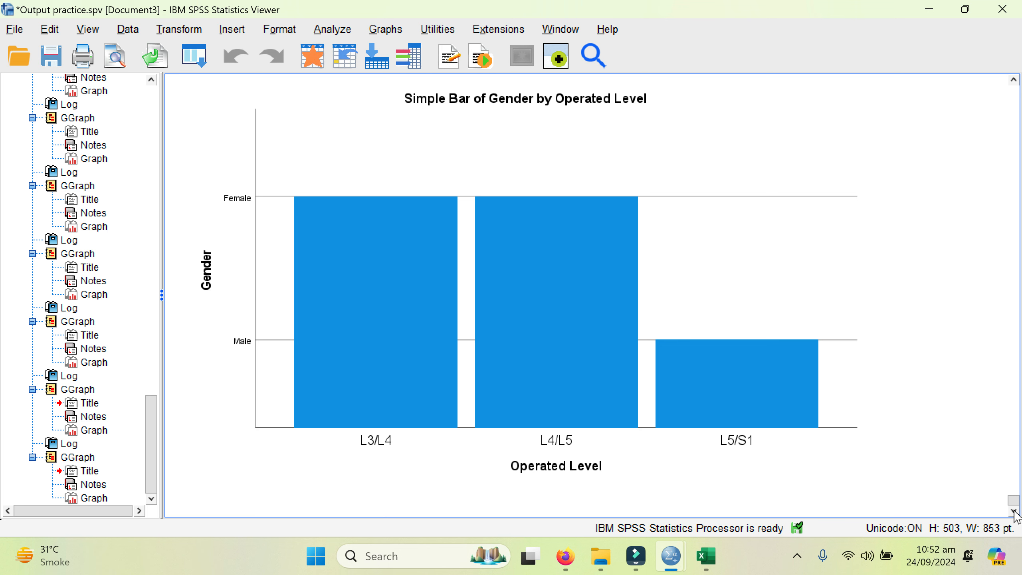
Build a clustered bar chart of mean Age by Operated Level with Gender as the cluster colour, and output it.
{"action": "left_click", "coordinate": [326, 28]}
{"action": "mouse_move", "coordinate": [330, 47]}
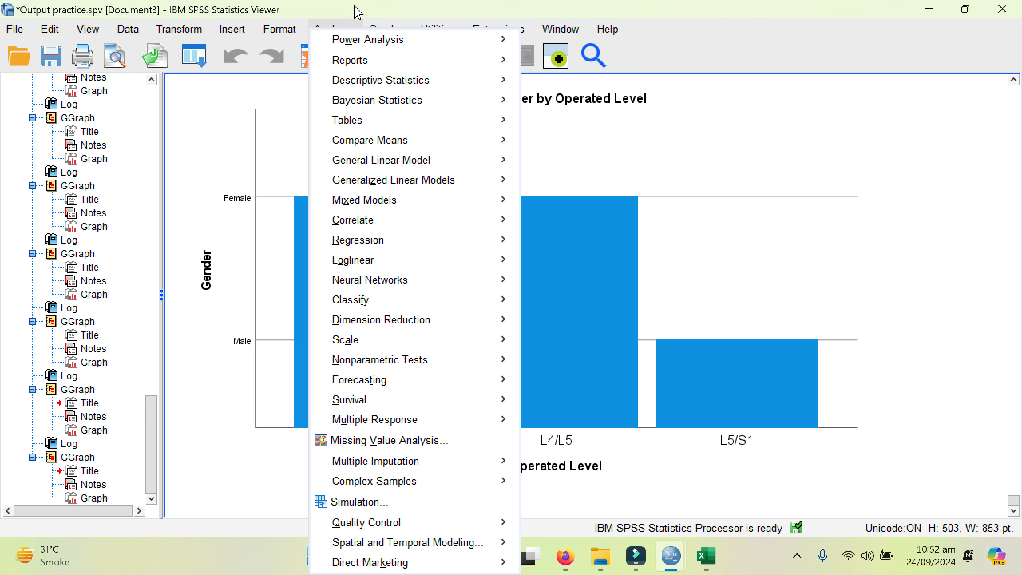
{"action": "left_click", "coordinate": [410, 7]}
{"action": "left_click", "coordinate": [386, 30]}
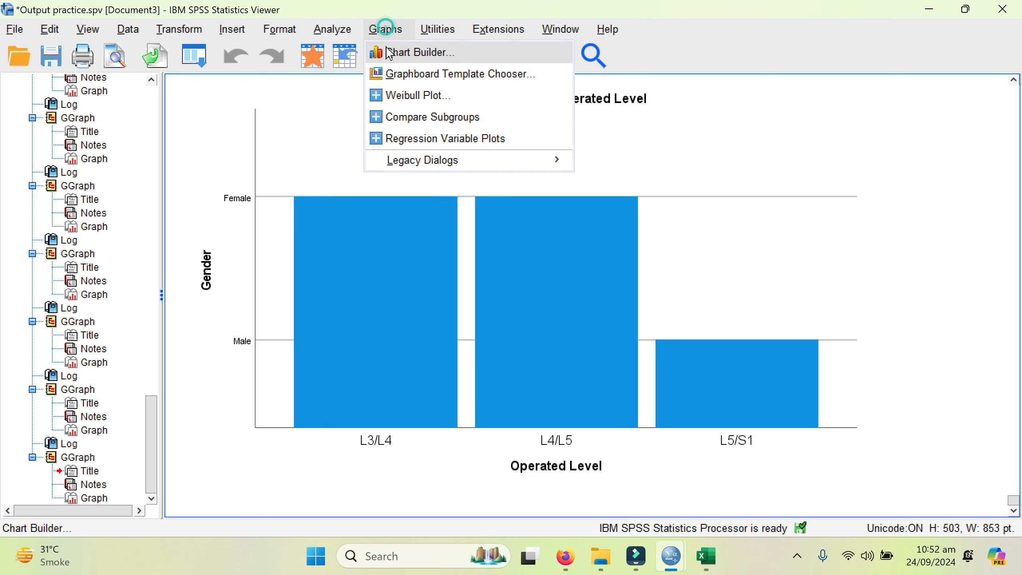
{"action": "left_click", "coordinate": [388, 51]}
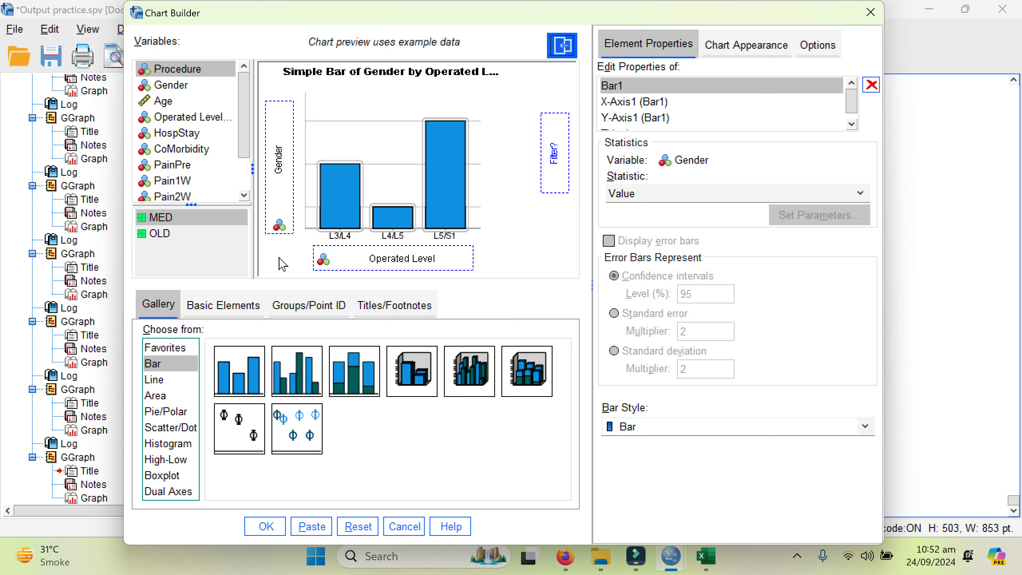
{"action": "left_click_drag", "start_coordinate": [297, 368], "coordinate": [381, 180]}
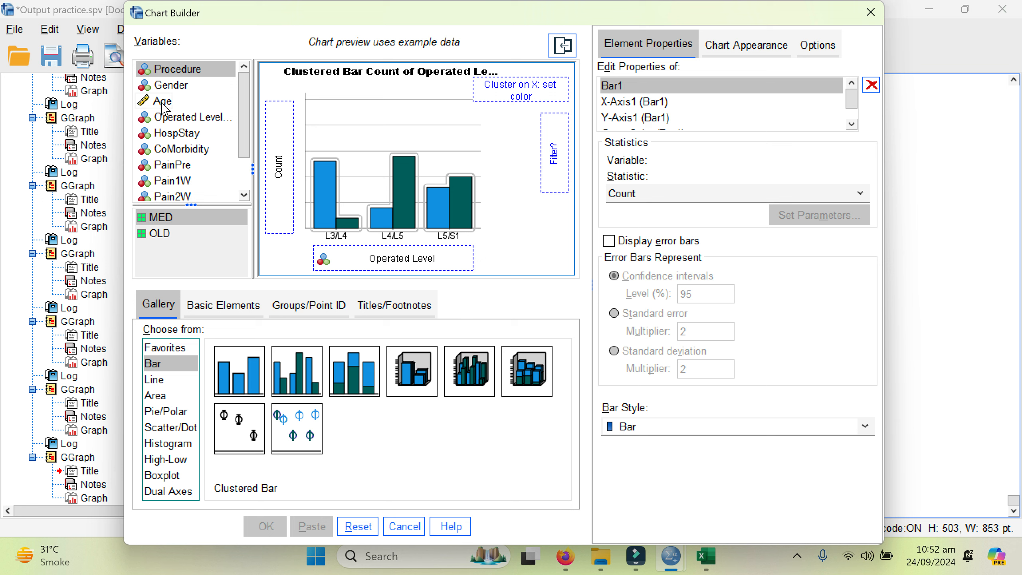
{"action": "left_click_drag", "start_coordinate": [169, 86], "coordinate": [500, 92]}
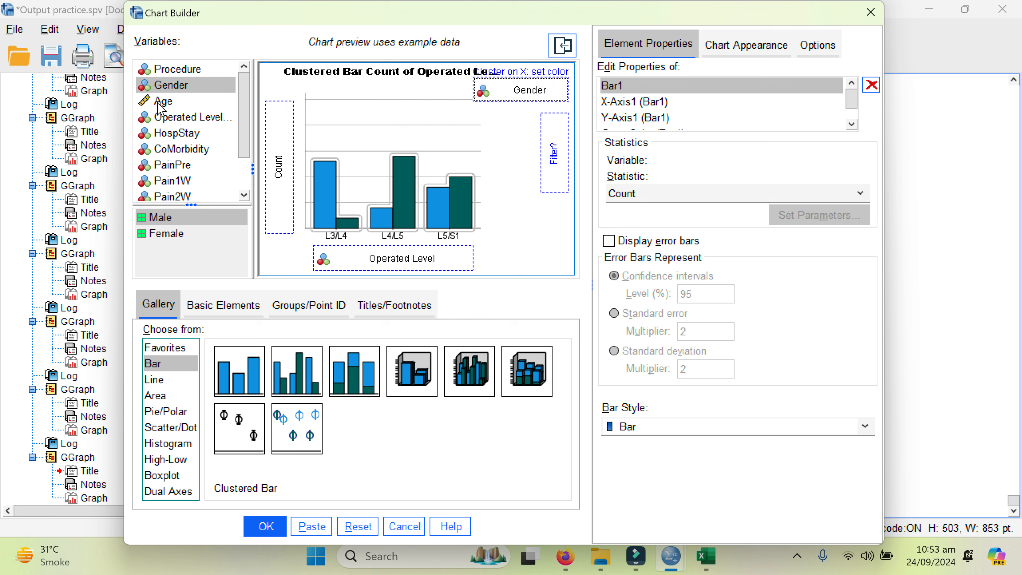
{"action": "left_click_drag", "start_coordinate": [162, 101], "coordinate": [277, 173]}
{"action": "left_click", "coordinate": [267, 525]}
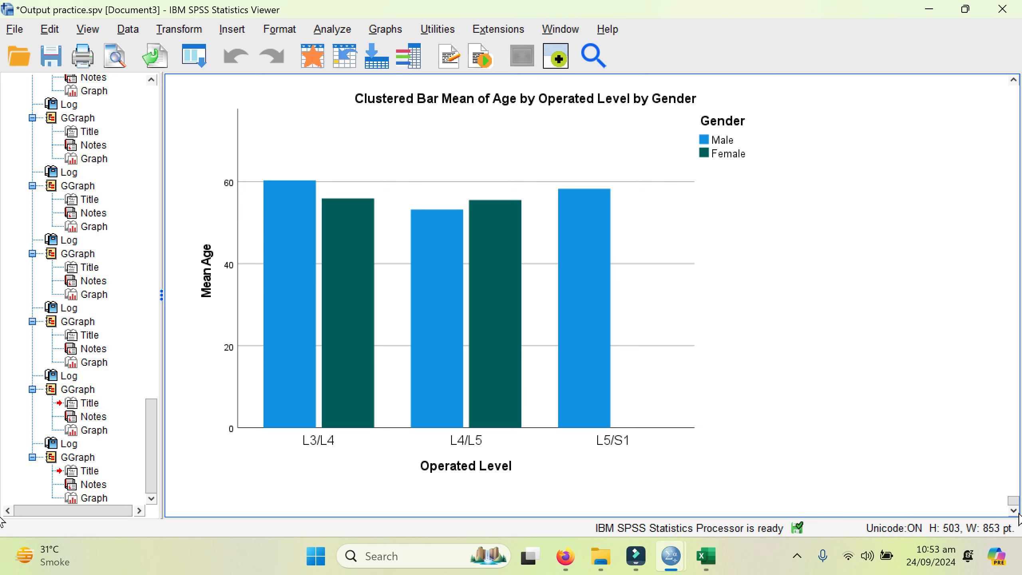
Change the clustered bar chart in Chart Builder to Dual Y Axes with Categorical X Axis.
{"action": "left_click", "coordinate": [391, 47]}
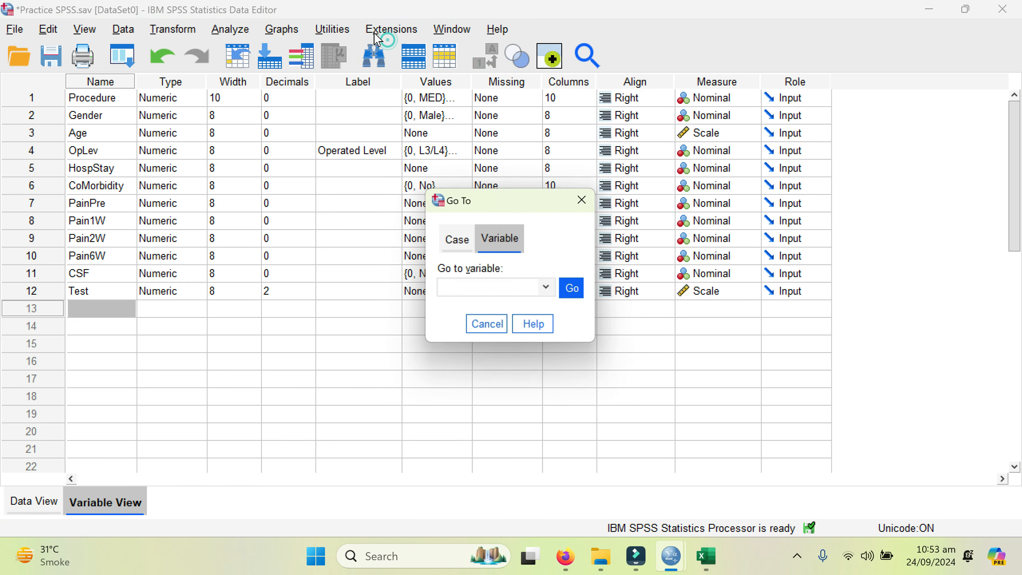
{"action": "left_click", "coordinate": [501, 321]}
{"action": "left_click", "coordinate": [268, 32]}
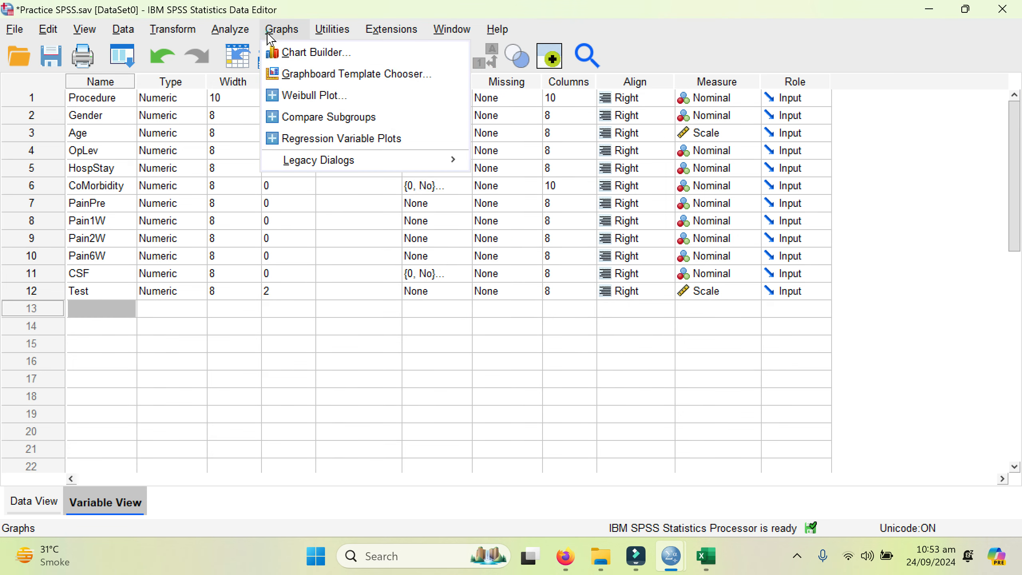
{"action": "left_click", "coordinate": [291, 51]}
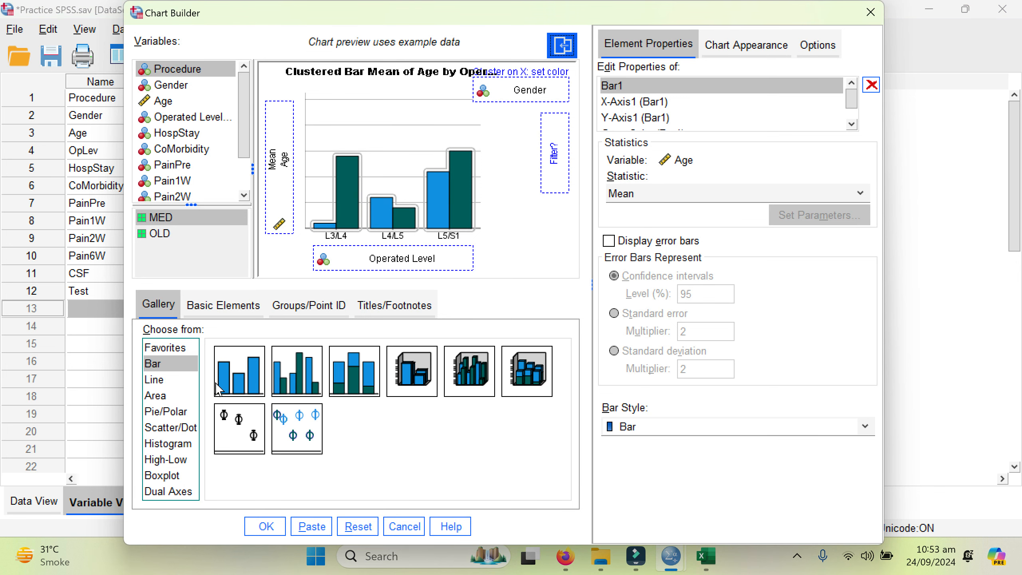
{"action": "left_click", "coordinate": [228, 425]}
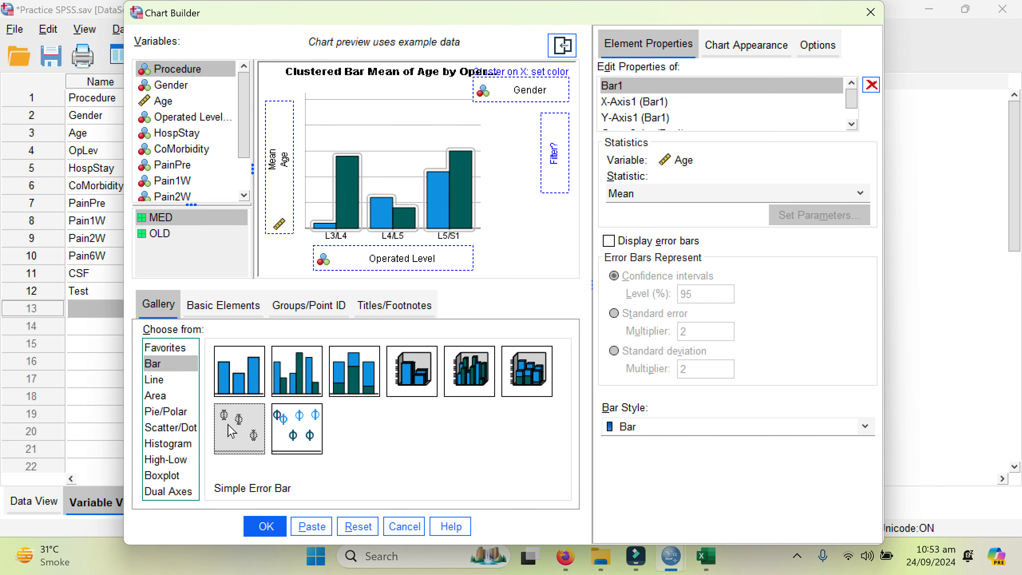
{"action": "left_click", "coordinate": [486, 379]}
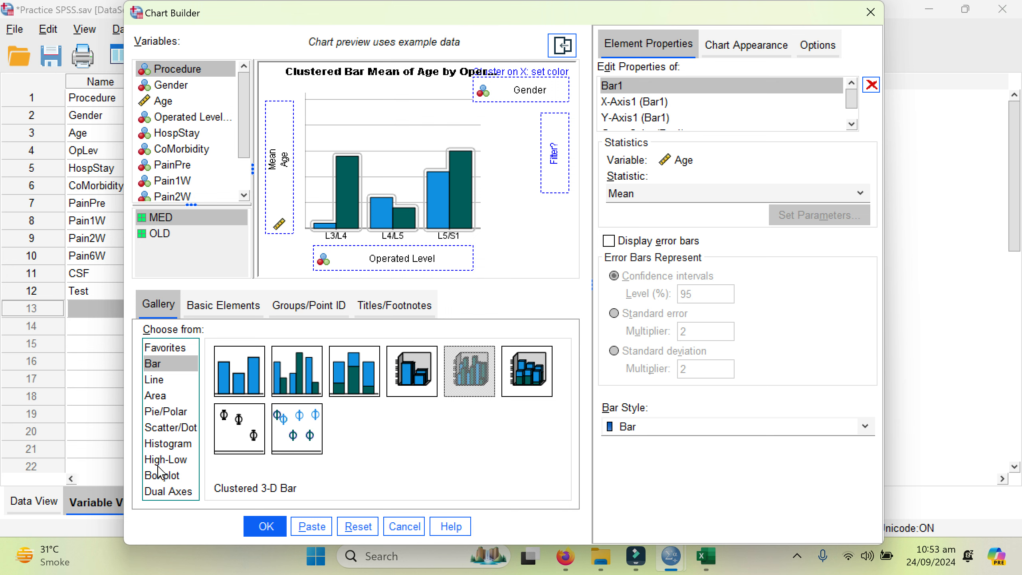
{"action": "left_click", "coordinate": [159, 493]}
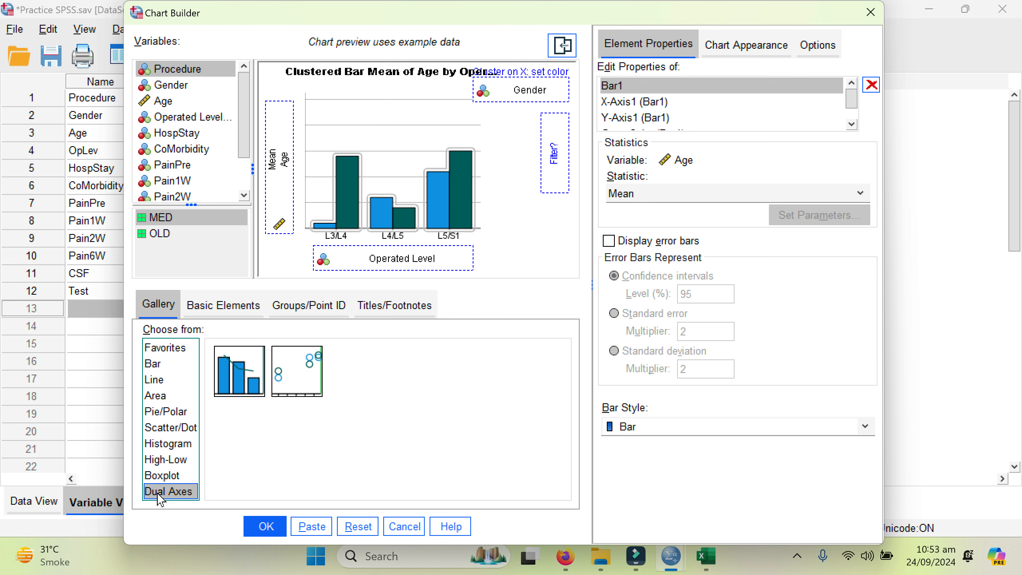
{"action": "left_click_drag", "start_coordinate": [238, 378], "coordinate": [359, 200]}
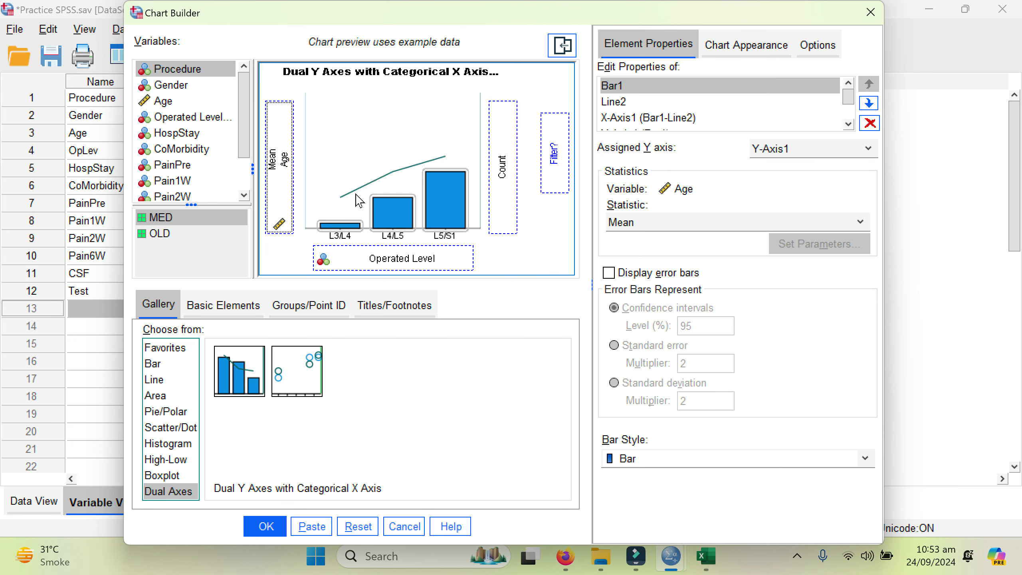
Clear Age from the first Y-axis and try to assign Gender to the second Y-axis, with Operated Level on the X-axis.
{"action": "left_click_drag", "start_coordinate": [275, 173], "coordinate": [197, 170]}
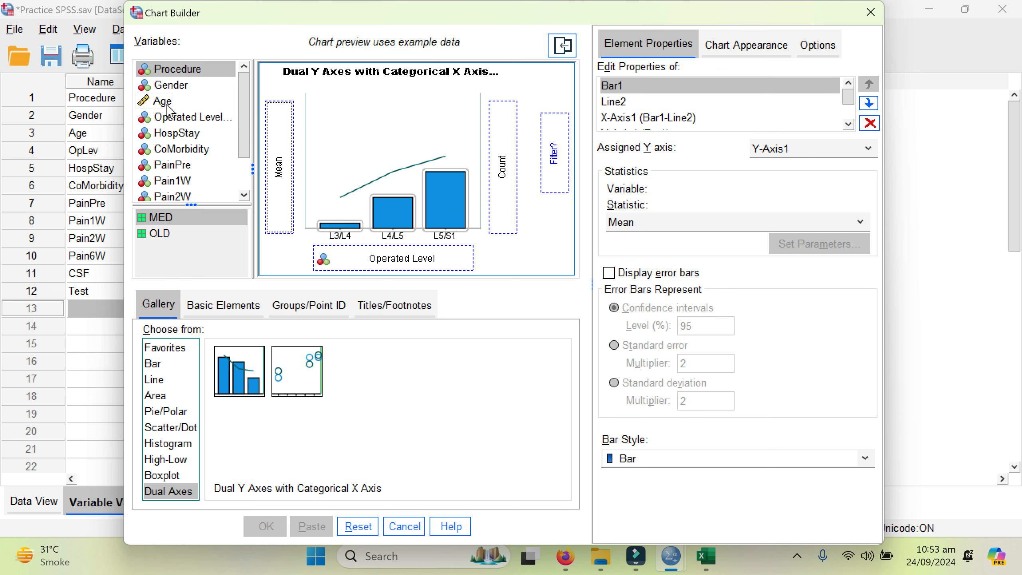
{"action": "left_click_drag", "start_coordinate": [171, 86], "coordinate": [501, 162]}
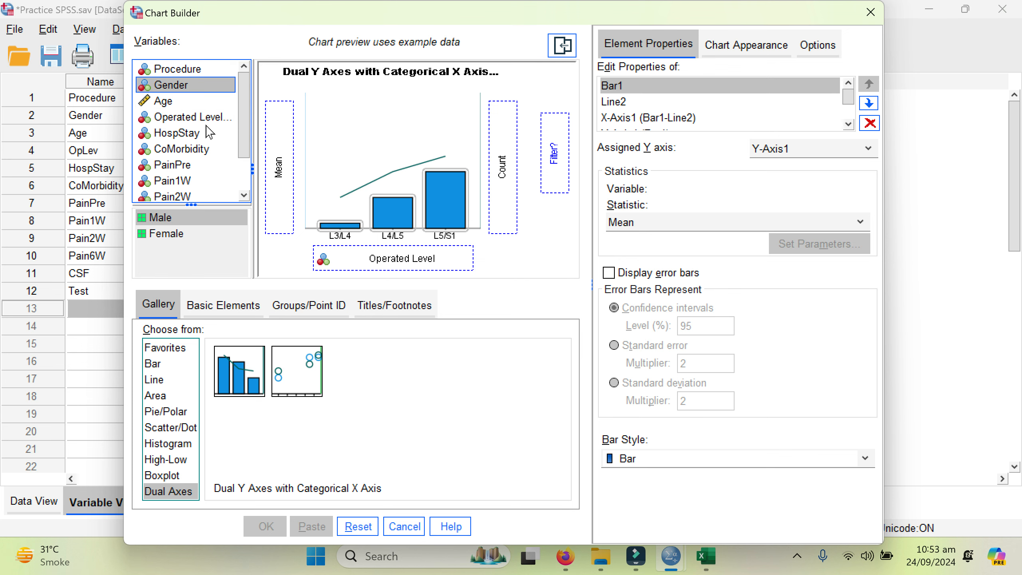
{"action": "left_click_drag", "start_coordinate": [167, 117], "coordinate": [327, 262]}
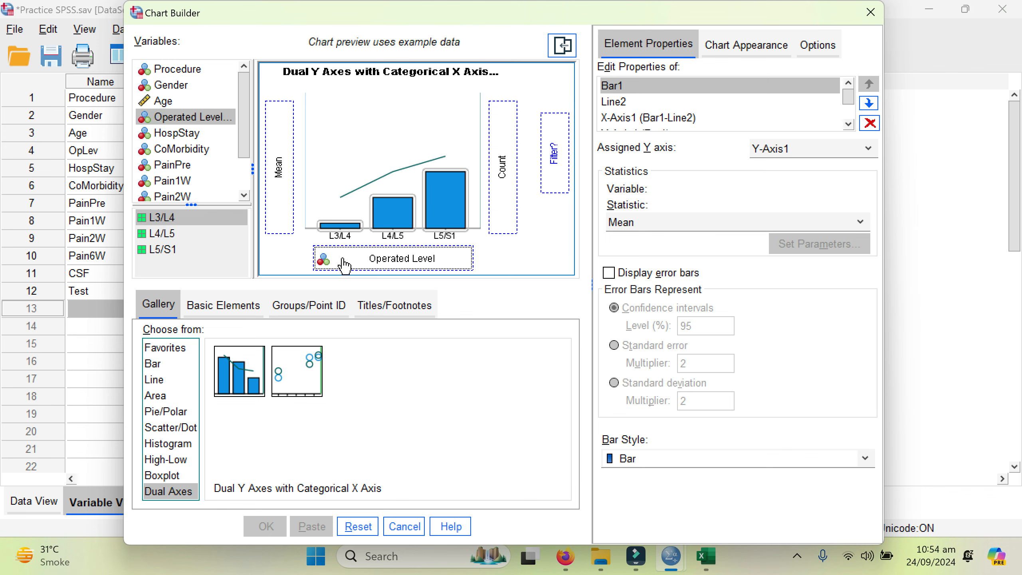
Replace Operated Level with Gender on the X-axis and assign Age to the first Y-axis of the dual-axis chart.
{"action": "left_click_drag", "start_coordinate": [414, 270], "coordinate": [182, 153]}
{"action": "left_click_drag", "start_coordinate": [166, 85], "coordinate": [343, 258]}
{"action": "left_click_drag", "start_coordinate": [152, 101], "coordinate": [275, 163]}
Try HospStay on the second Y-axis, assign Test there instead, and output the dual-axis chart.
{"action": "left_click_drag", "start_coordinate": [158, 134], "coordinate": [488, 182]}
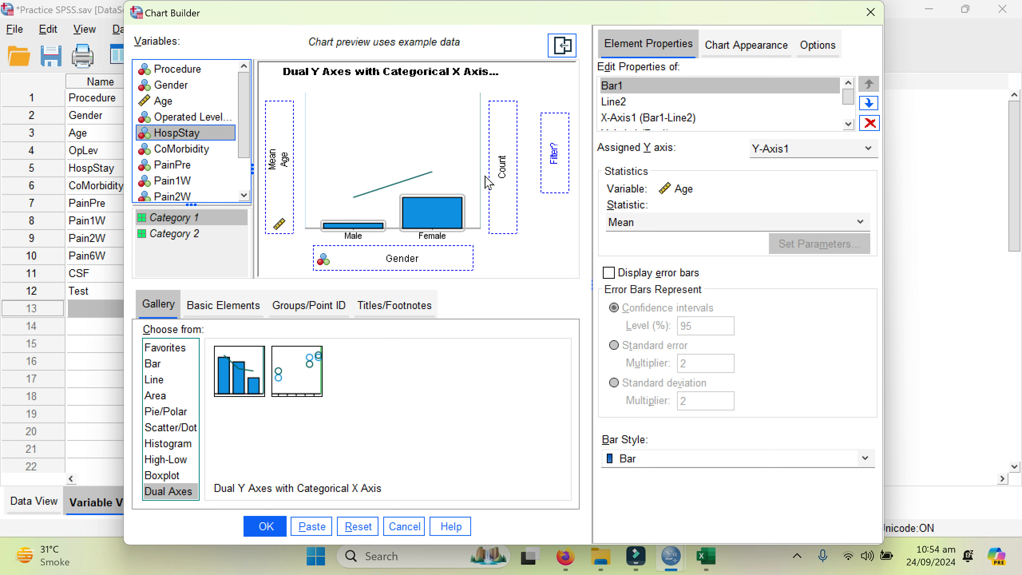
{"action": "scroll", "coordinate": [189, 160], "scroll_direction": "down", "scroll_amount": 3}
{"action": "left_click", "coordinate": [190, 194]}
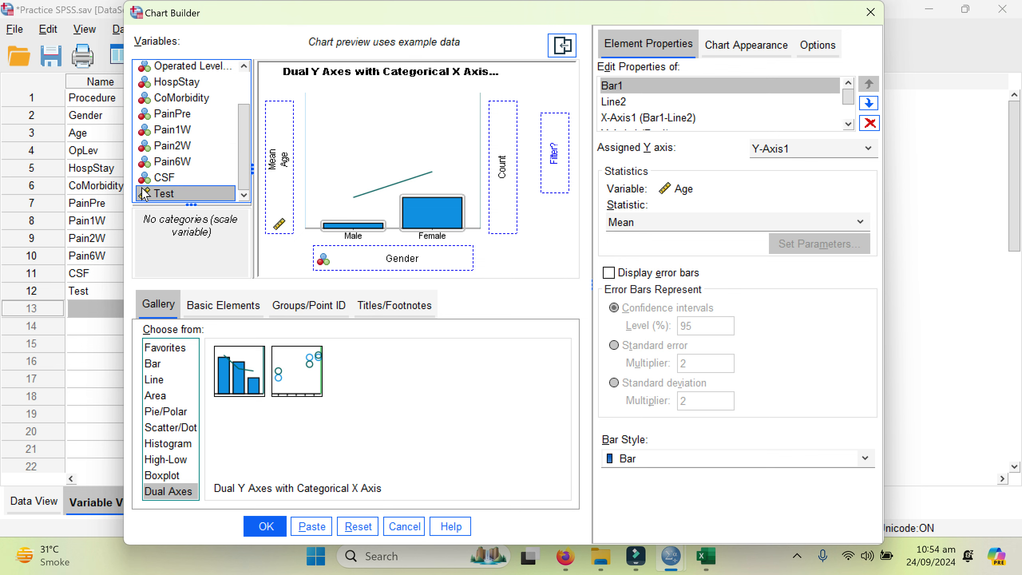
{"action": "left_click_drag", "start_coordinate": [152, 195], "coordinate": [497, 162]}
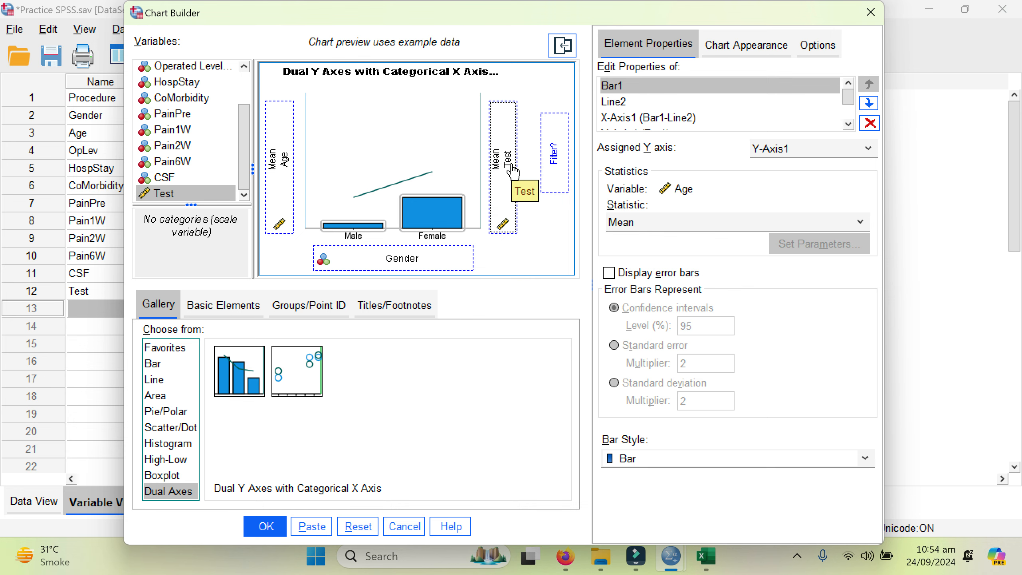
{"action": "left_click", "coordinate": [263, 525]}
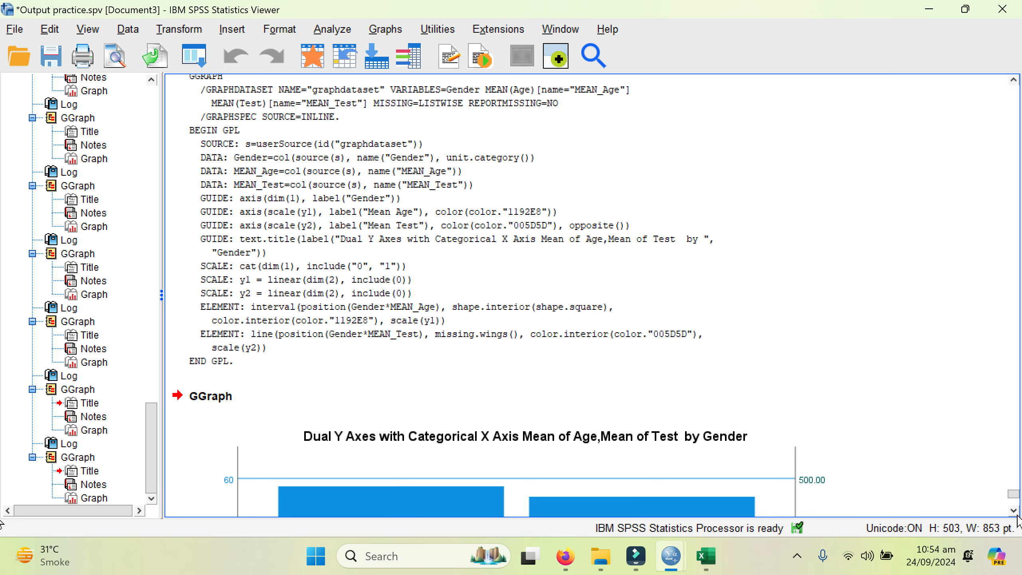
{"action": "scroll", "coordinate": [1017, 513], "scroll_direction": "down", "scroll_amount": 10}
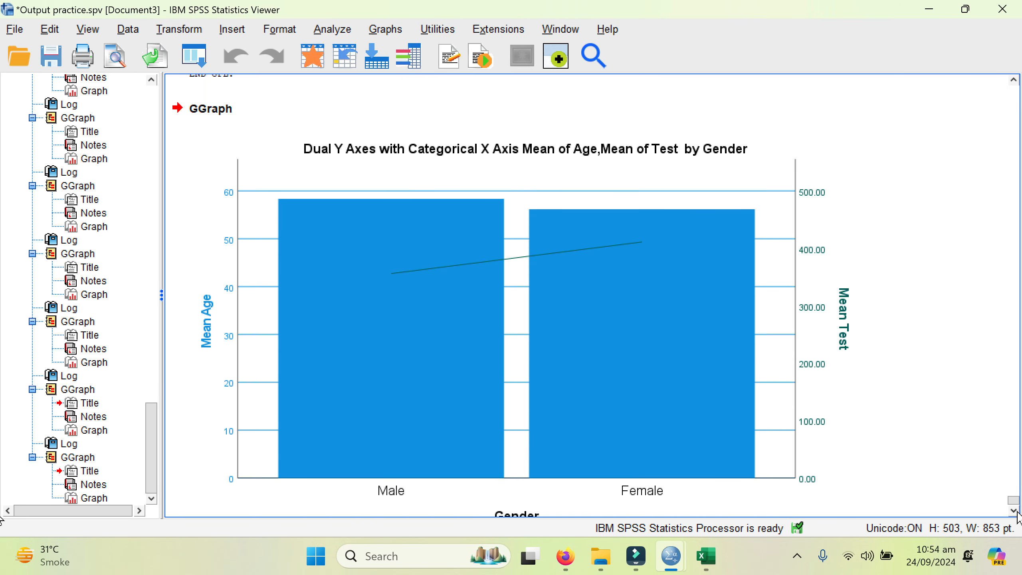
Reopen Chart Builder and replace the dual-axis chart with a Clustered Range Bar from the High-Low types.
{"action": "left_click", "coordinate": [625, 464]}
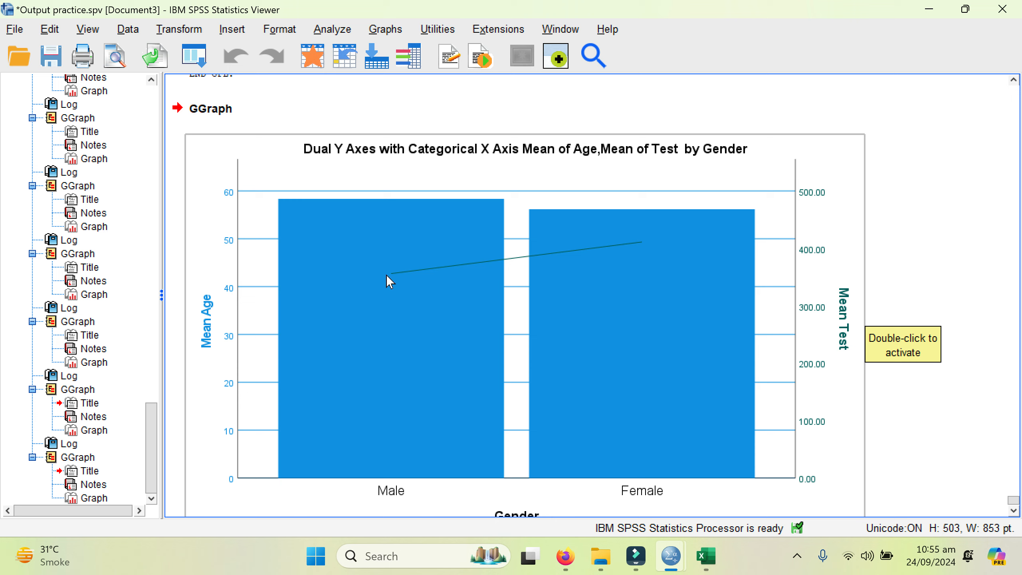
{"action": "double_click", "coordinate": [637, 247]}
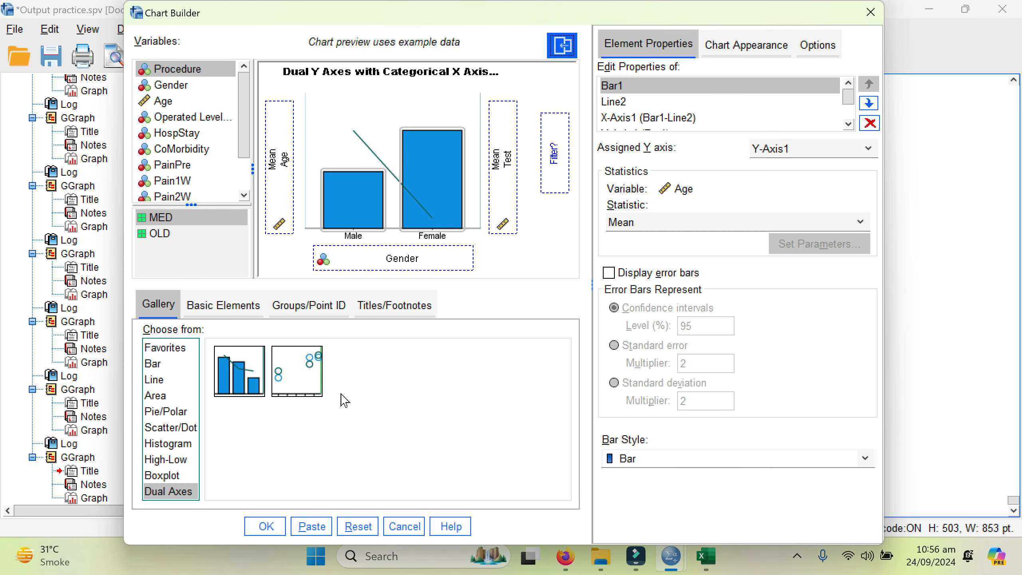
{"action": "left_click", "coordinate": [181, 462]}
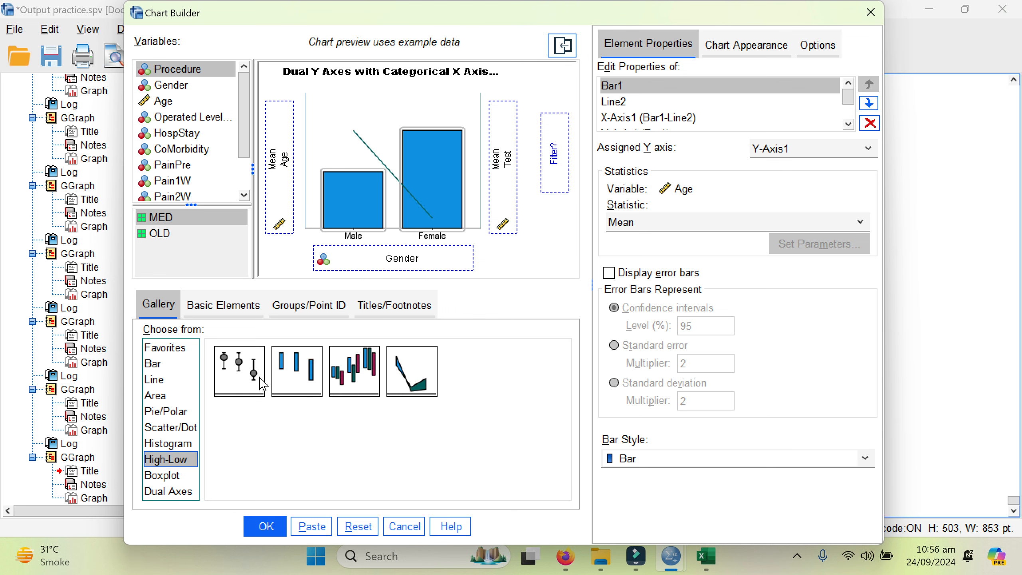
{"action": "left_click_drag", "start_coordinate": [361, 370], "coordinate": [429, 174]}
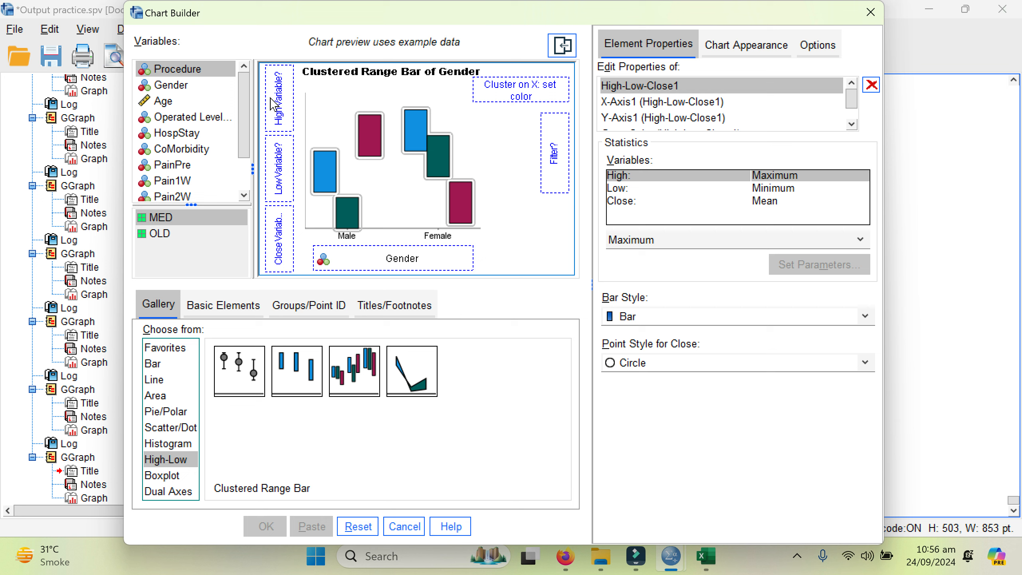
Assign PainPre as the high variable, Pain6W as low and Pain1W as close in the clustered range bar chart.
{"action": "left_click_drag", "start_coordinate": [245, 148], "coordinate": [246, 176]}
{"action": "left_click_drag", "start_coordinate": [159, 127], "coordinate": [273, 99]}
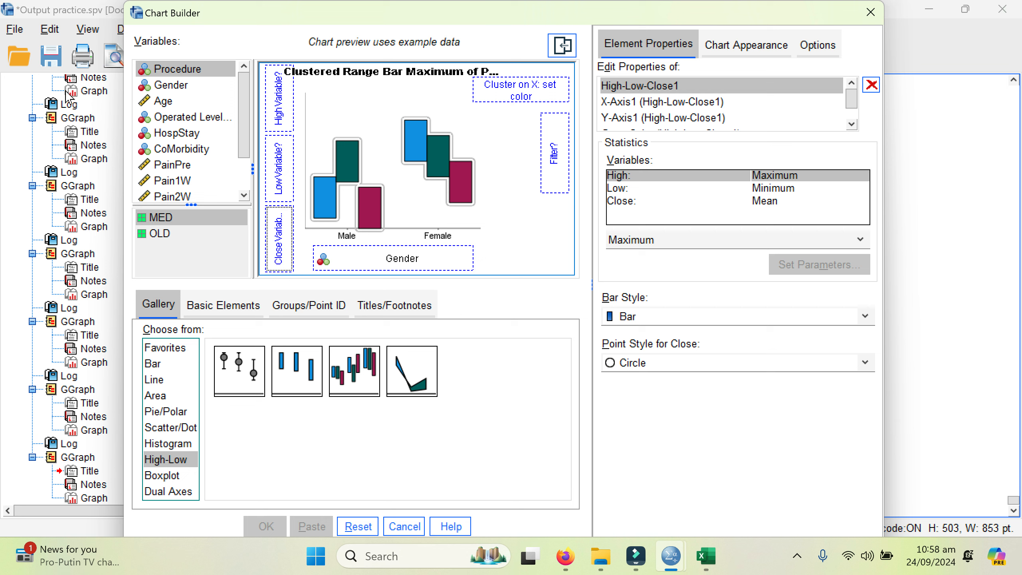
{"action": "left_click", "coordinate": [173, 170]}
{"action": "left_click_drag", "start_coordinate": [241, 135], "coordinate": [275, 116]}
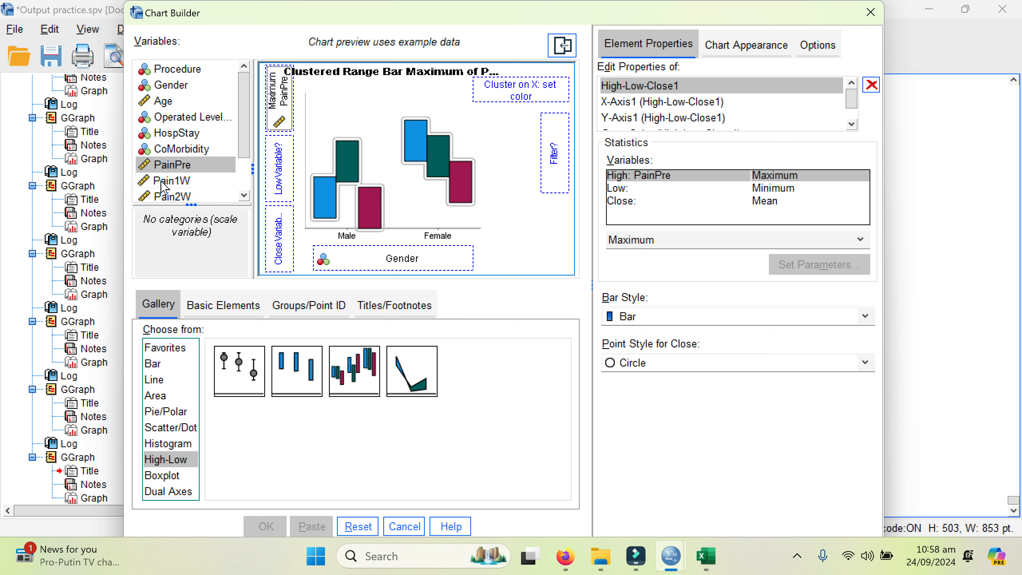
{"action": "left_click_drag", "start_coordinate": [163, 188], "coordinate": [275, 251]}
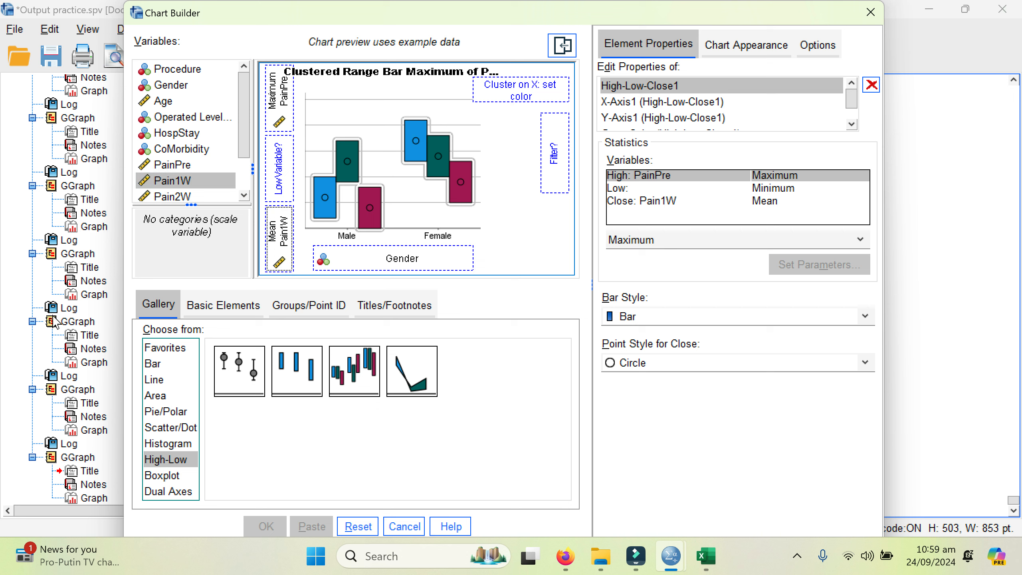
{"action": "left_click_drag", "start_coordinate": [247, 145], "coordinate": [248, 181]}
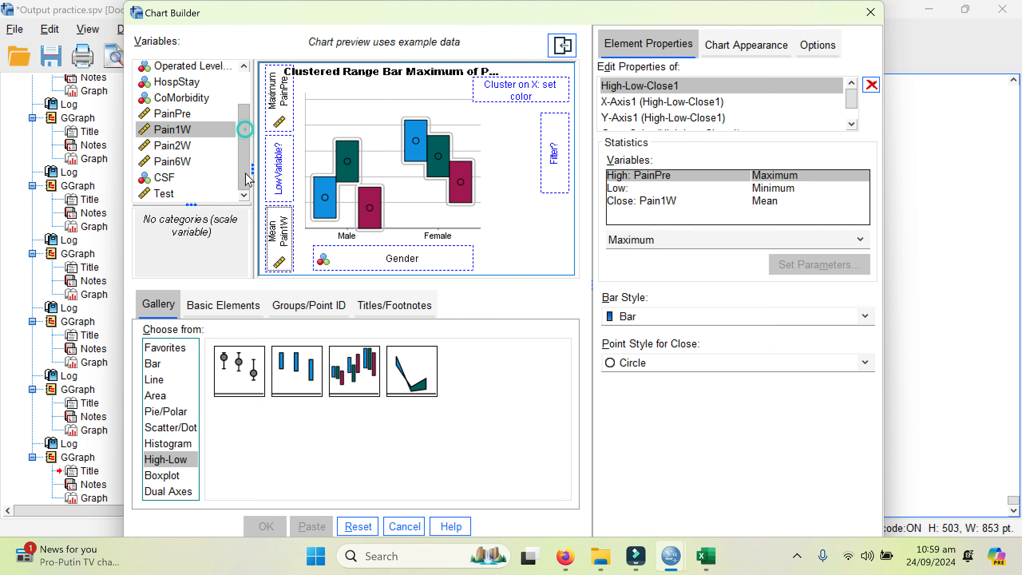
{"action": "left_click_drag", "start_coordinate": [181, 160], "coordinate": [277, 165]}
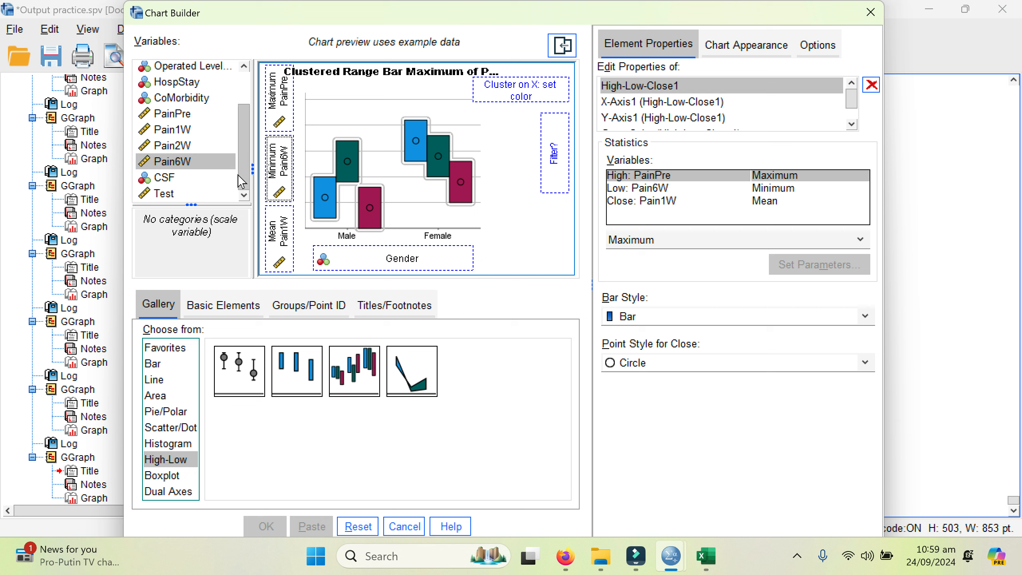
Cluster the range bars by Procedure and output the chart.
{"action": "left_click_drag", "start_coordinate": [243, 179], "coordinate": [249, 118]}
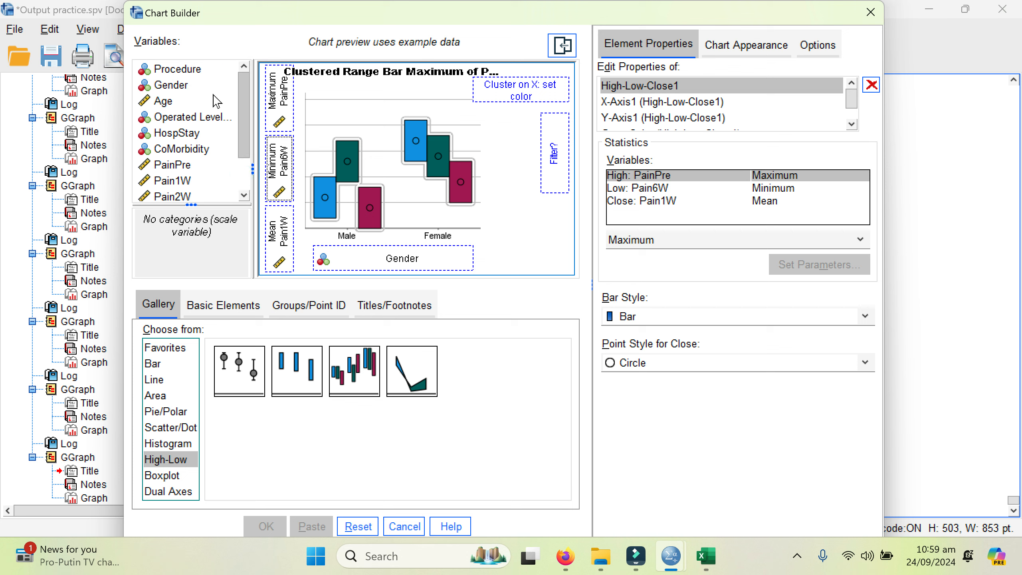
{"action": "left_click_drag", "start_coordinate": [160, 75], "coordinate": [509, 88]}
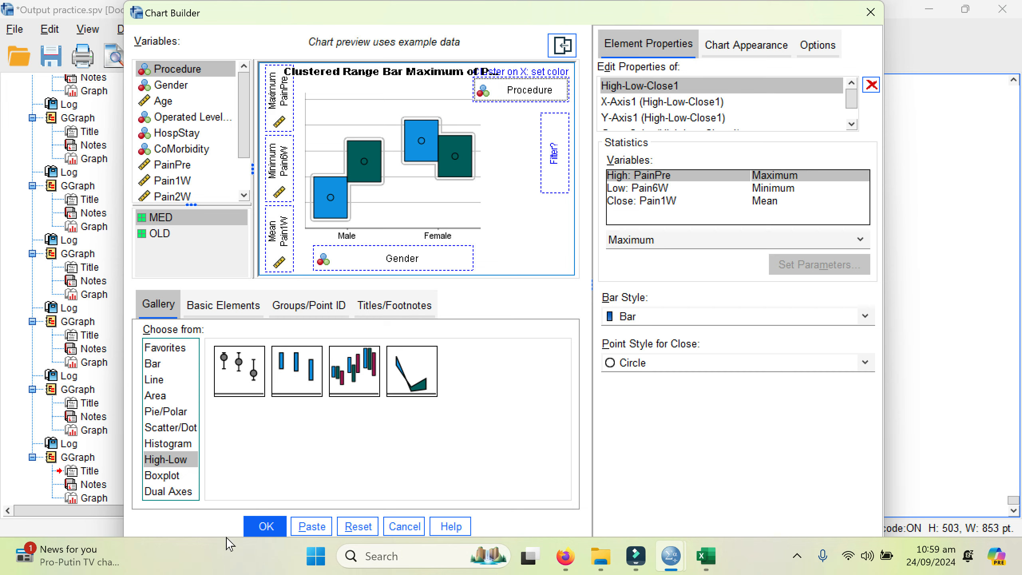
{"action": "left_click", "coordinate": [265, 526]}
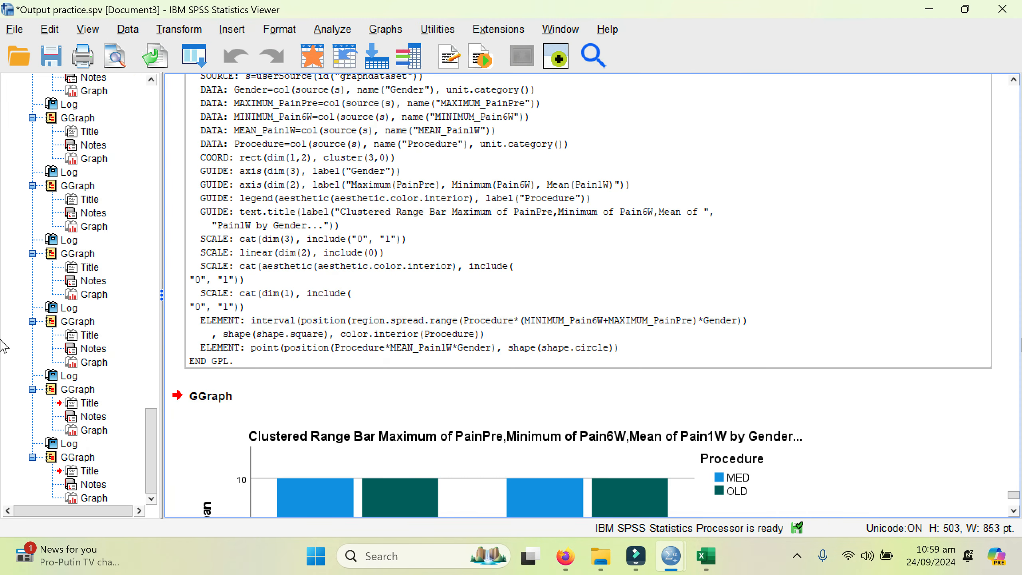
{"action": "left_click", "coordinate": [1014, 512]}
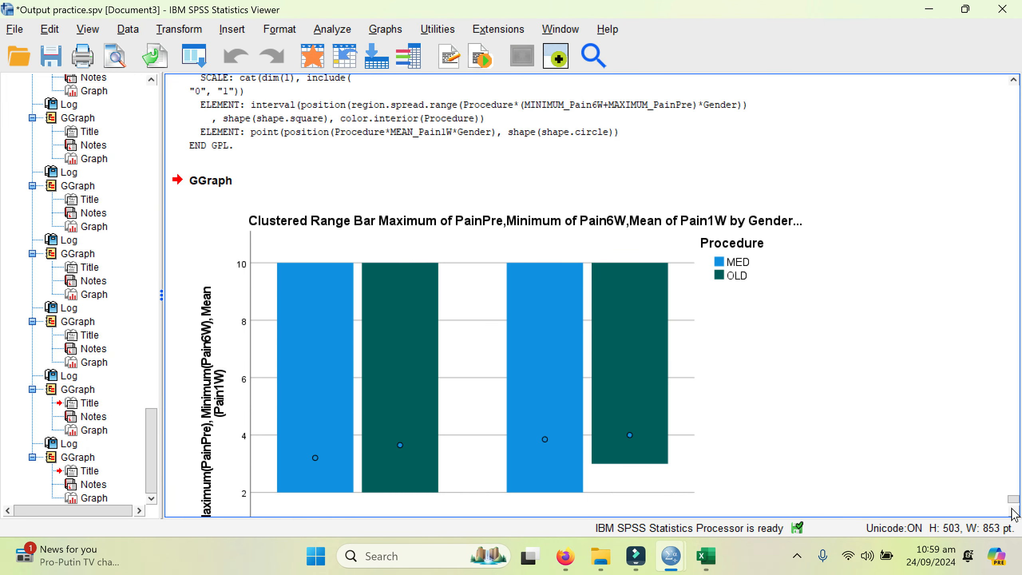
{"action": "left_click", "coordinate": [690, 388]}
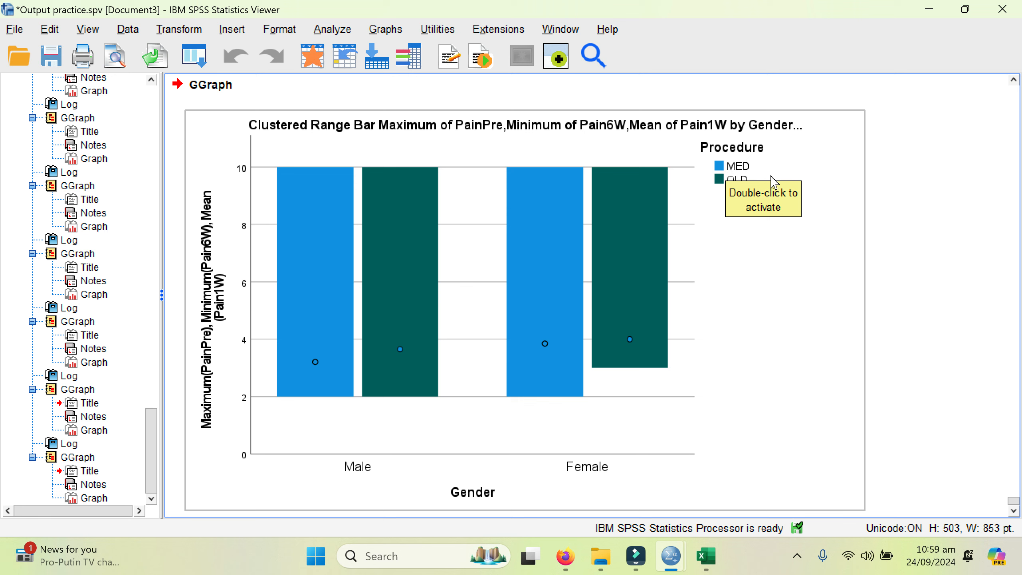
{"action": "left_click", "coordinate": [873, 307]}
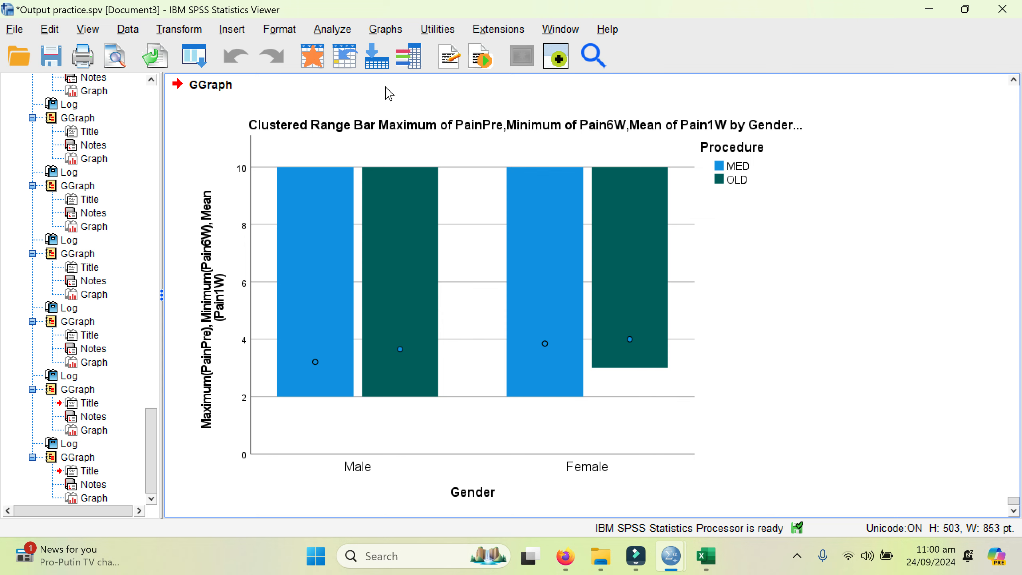
Reopen Chart Builder, replace Procedure with Operated Level as the cluster variable and output the new range bar chart.
{"action": "left_click", "coordinate": [392, 33]}
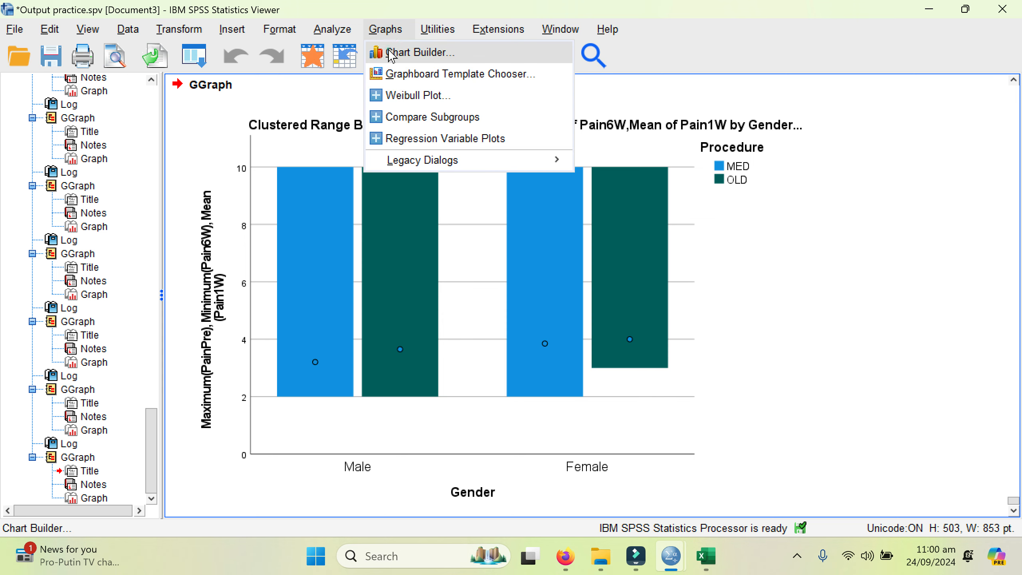
{"action": "left_click", "coordinate": [391, 52]}
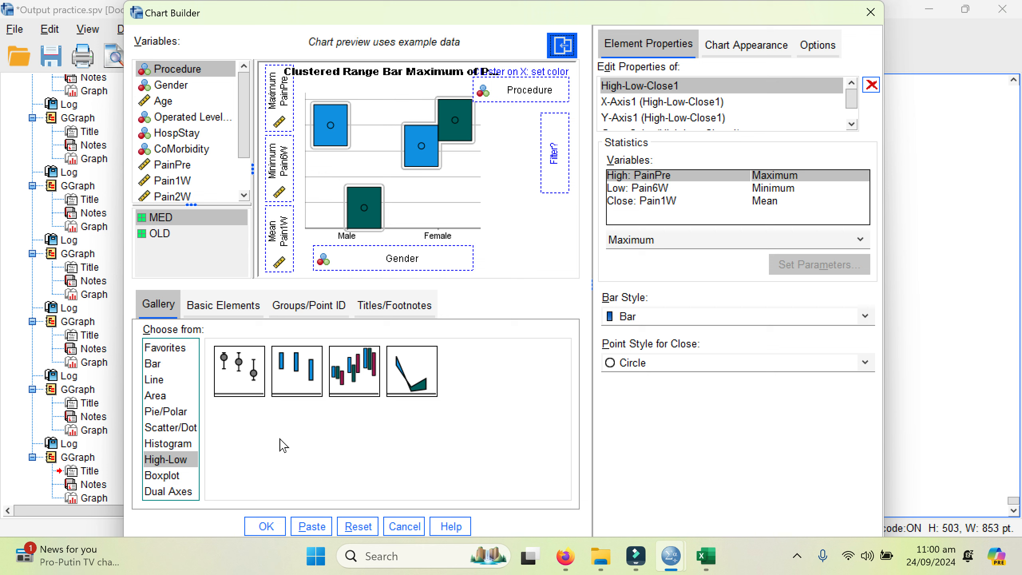
{"action": "left_click_drag", "start_coordinate": [521, 90], "coordinate": [201, 125]}
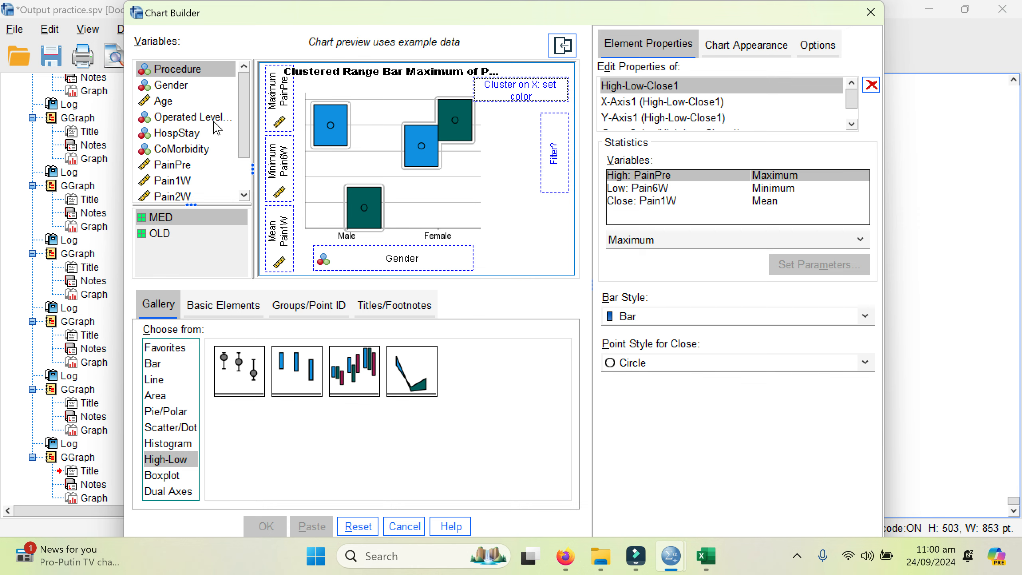
{"action": "left_click_drag", "start_coordinate": [218, 118], "coordinate": [512, 92]}
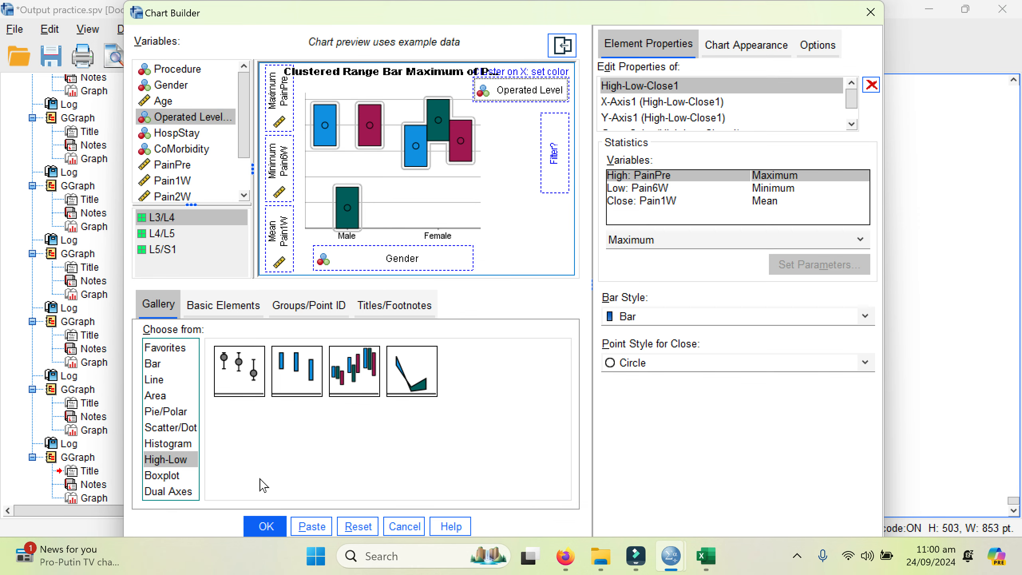
{"action": "left_click", "coordinate": [257, 526]}
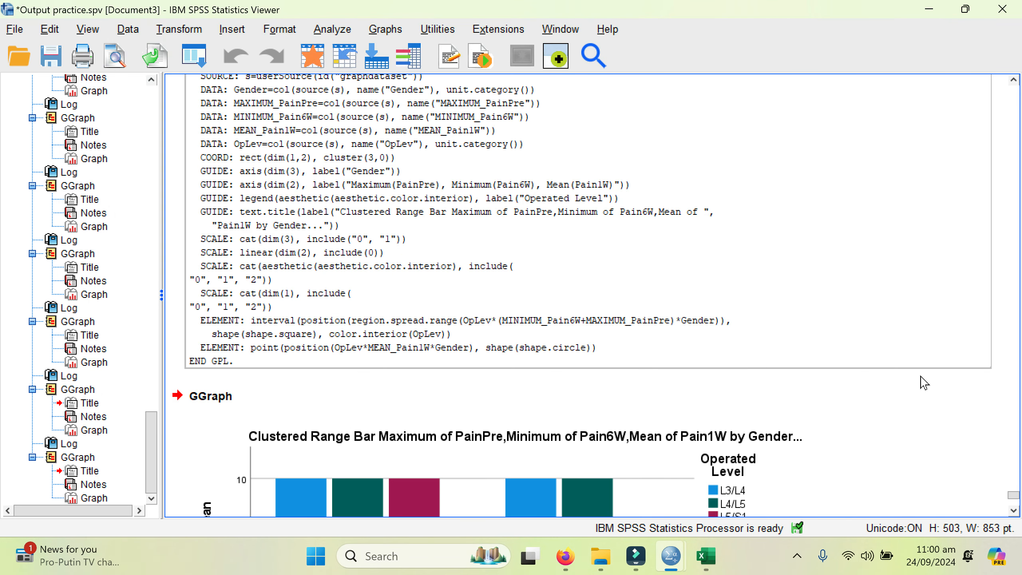
{"action": "left_click", "coordinate": [1014, 510]}
{"action": "left_click", "coordinate": [1014, 510]}
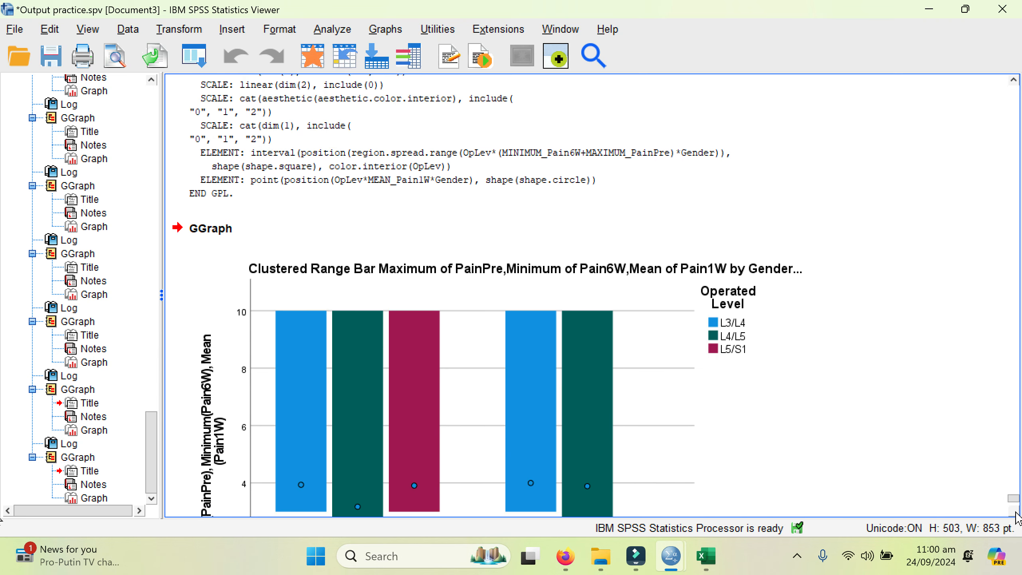
{"action": "left_click", "coordinate": [1014, 511]}
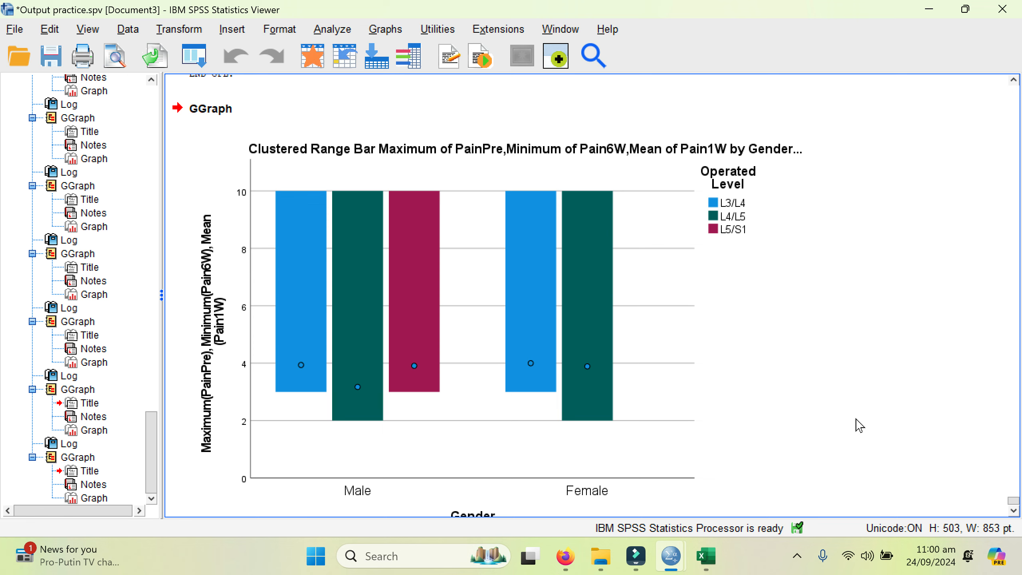
Reopen Chart Builder and replace the range bar chart with a pie chart sliced by Gender.
{"action": "left_click", "coordinate": [392, 34]}
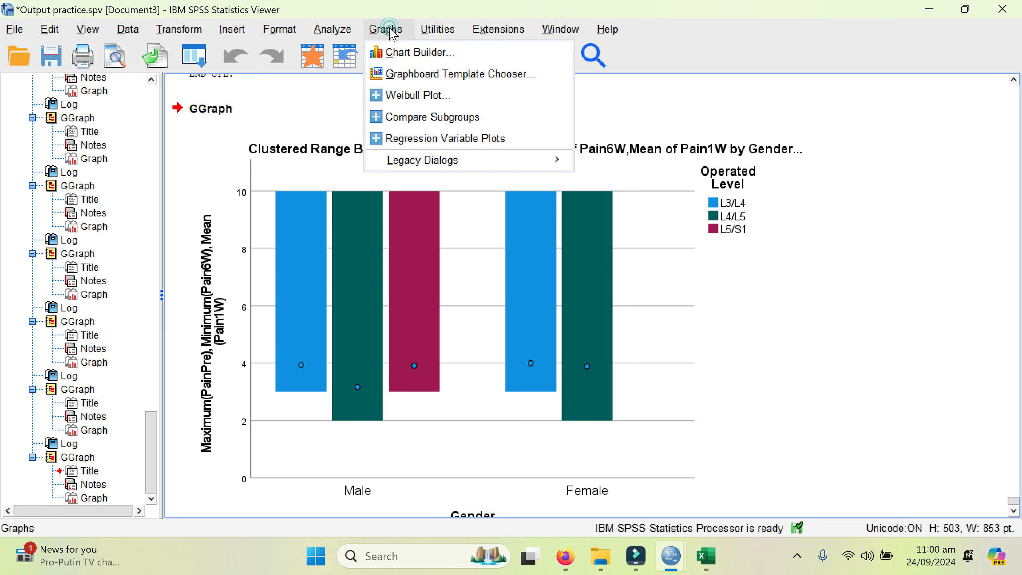
{"action": "left_click", "coordinate": [391, 51]}
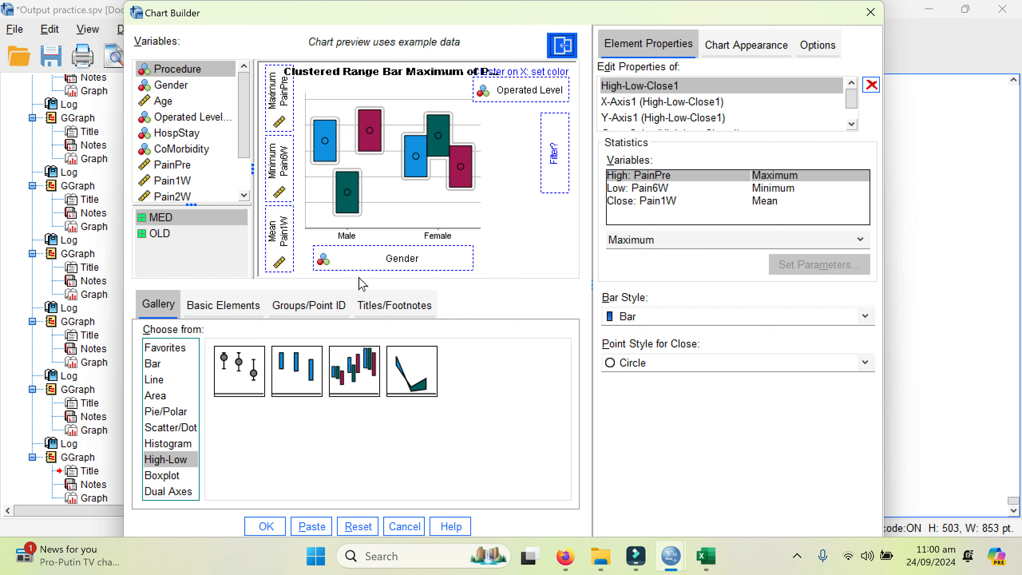
{"action": "left_click", "coordinate": [159, 411]}
{"action": "left_click", "coordinate": [258, 379]}
{"action": "left_click_drag", "start_coordinate": [257, 378], "coordinate": [402, 144]}
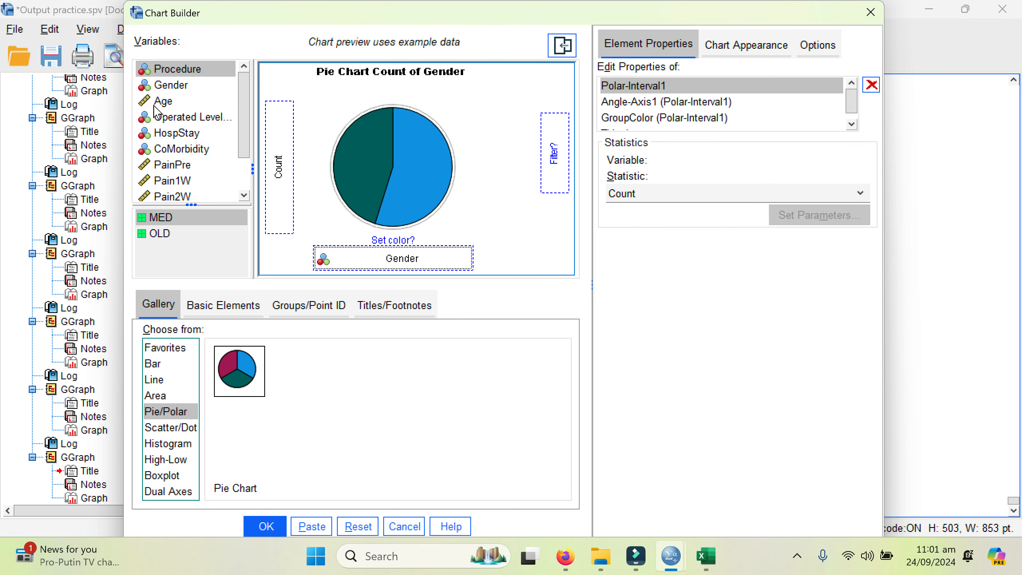
{"action": "left_click_drag", "start_coordinate": [167, 85], "coordinate": [354, 260]}
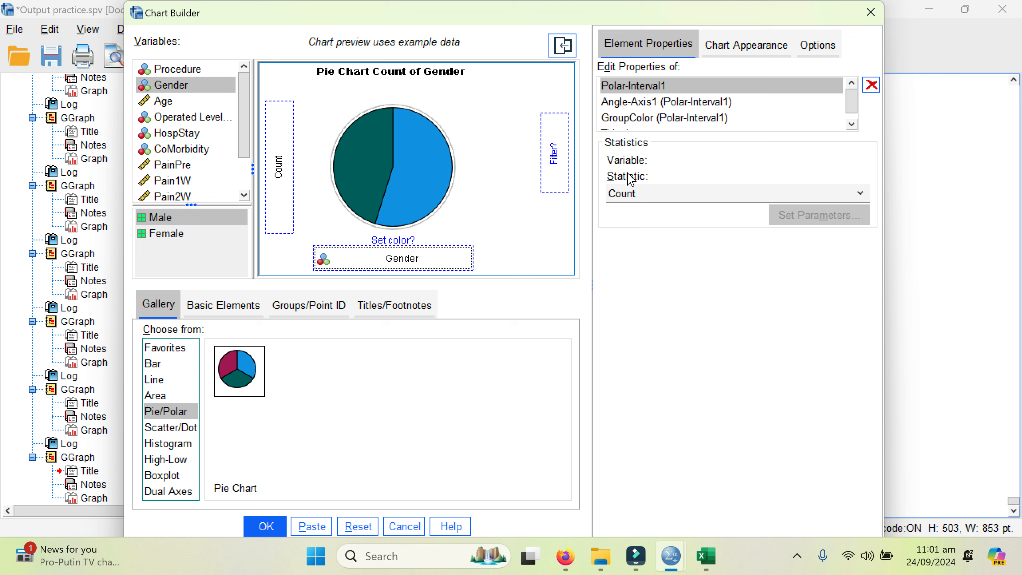
Set the pie chart's statistic to Percentage and output the chart.
{"action": "left_click", "coordinate": [638, 197]}
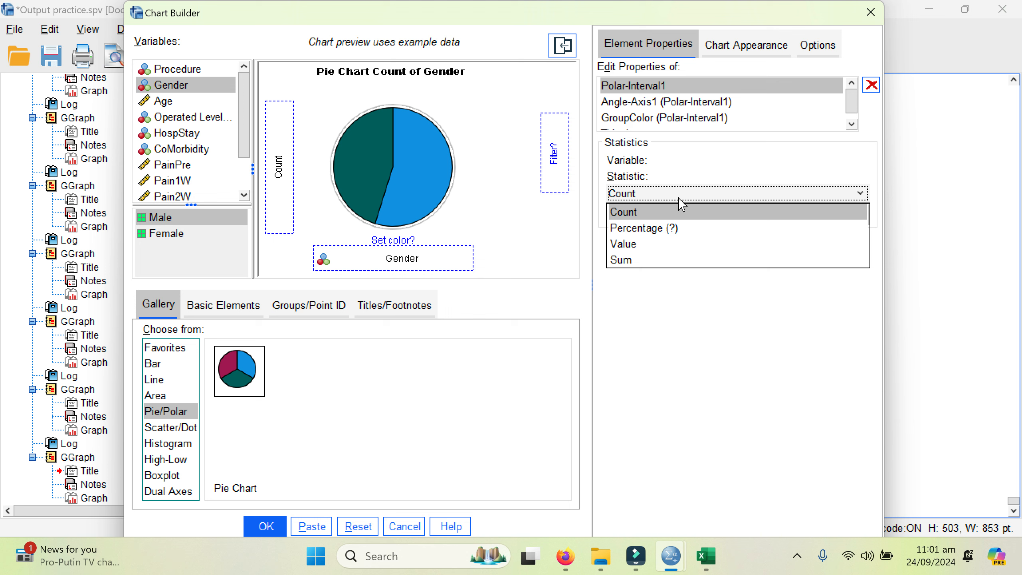
{"action": "left_click", "coordinate": [626, 215]}
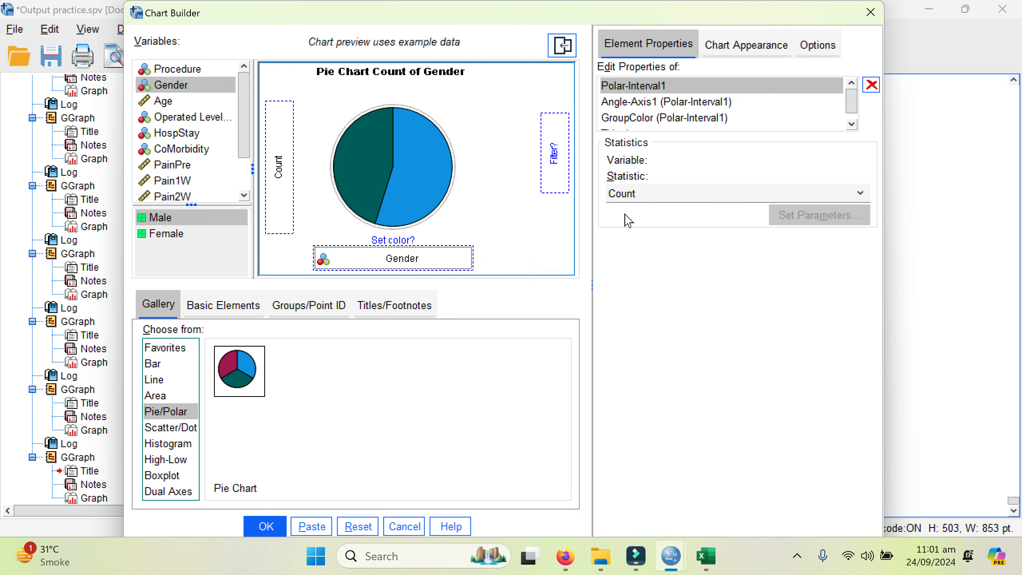
{"action": "left_click", "coordinate": [651, 194]}
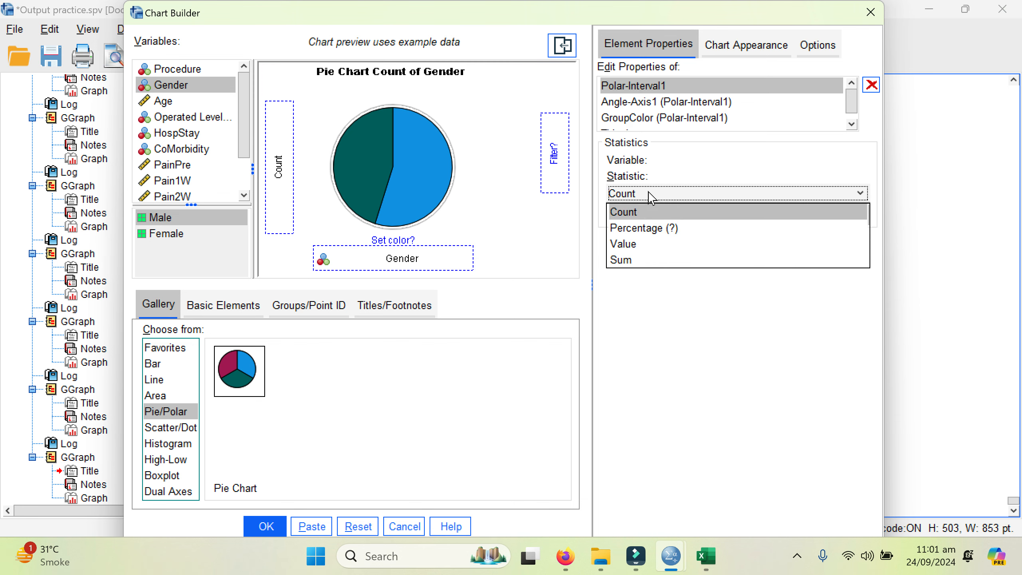
{"action": "left_click", "coordinate": [643, 229]}
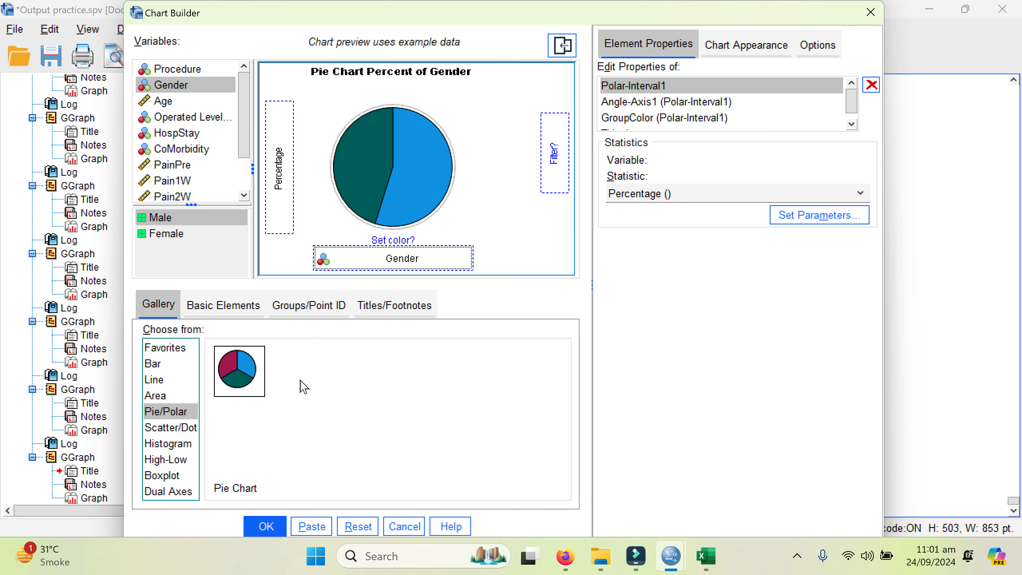
{"action": "left_click", "coordinate": [264, 526]}
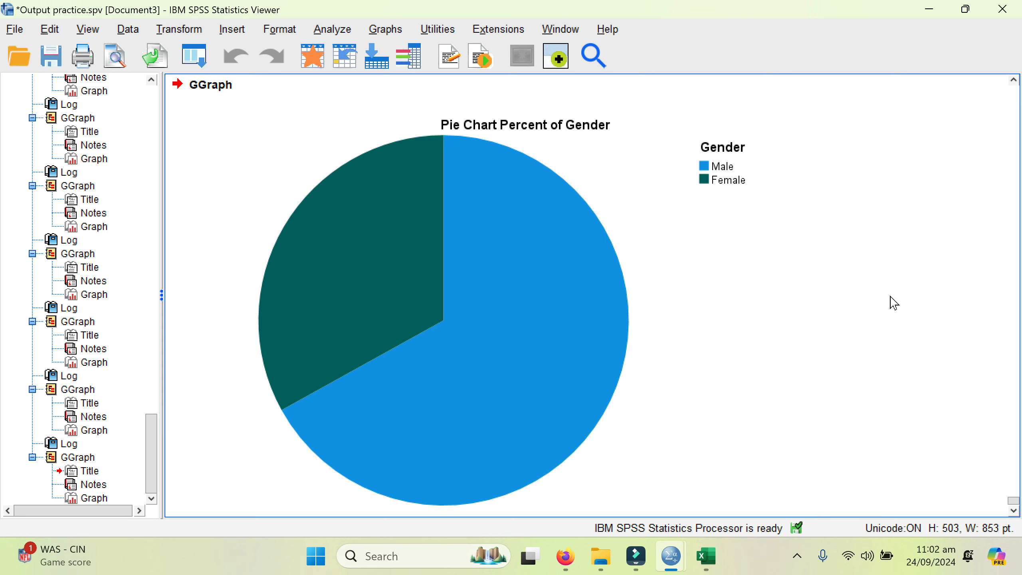
{"action": "left_click_drag", "start_coordinate": [1013, 501], "coordinate": [1020, 547]}
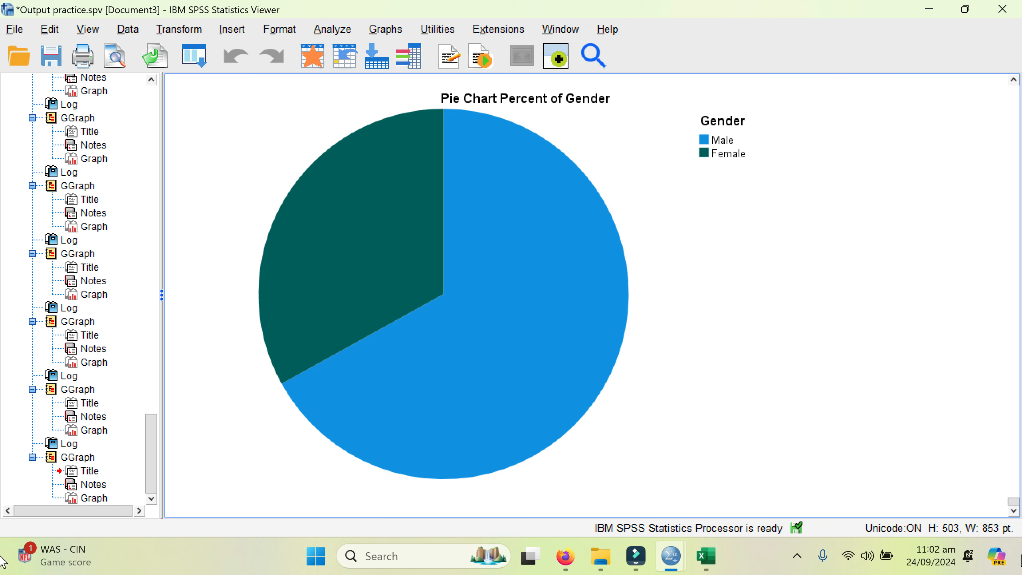
{"action": "left_click", "coordinate": [494, 445]}
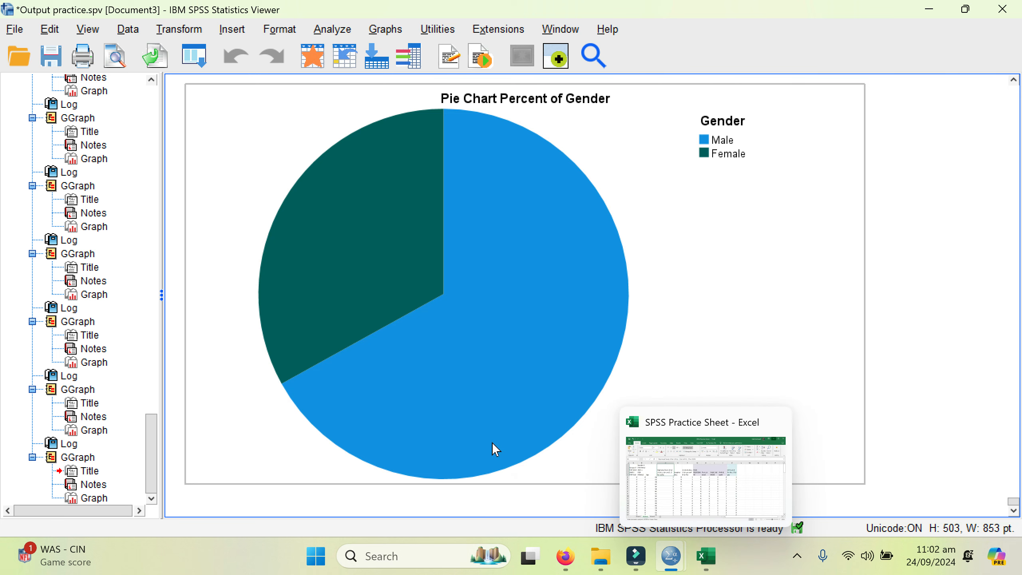
{"action": "left_click", "coordinate": [673, 275]}
{"action": "right_click", "coordinate": [673, 275]}
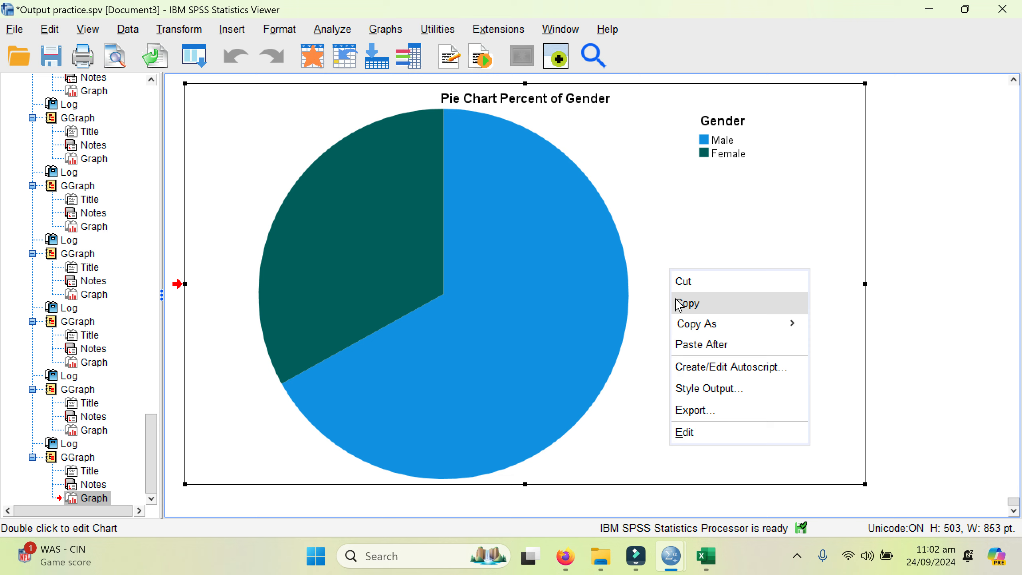
{"action": "mouse_move", "coordinate": [704, 328]}
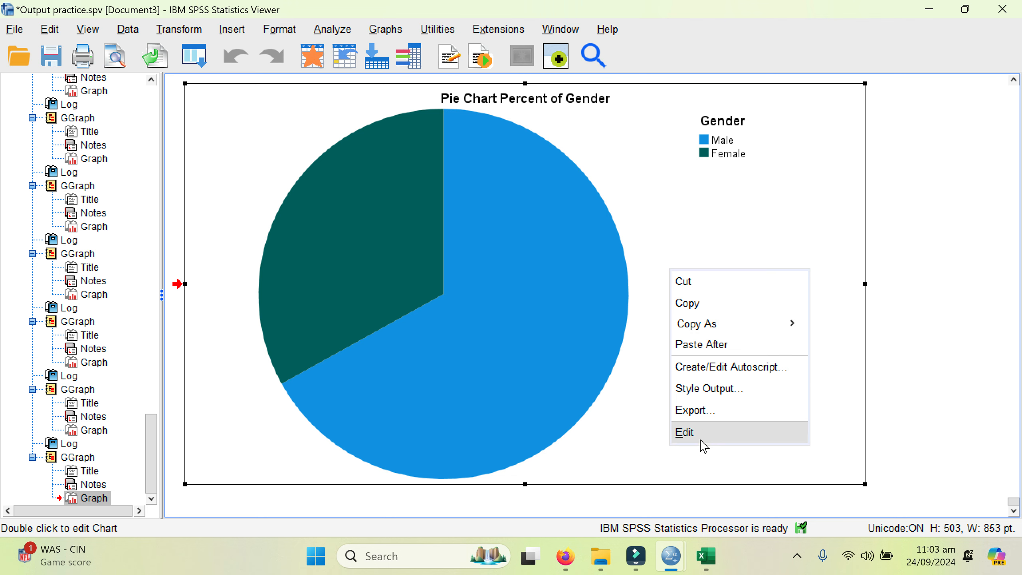
Save the output document containing the charts.
{"action": "left_click", "coordinate": [15, 29]}
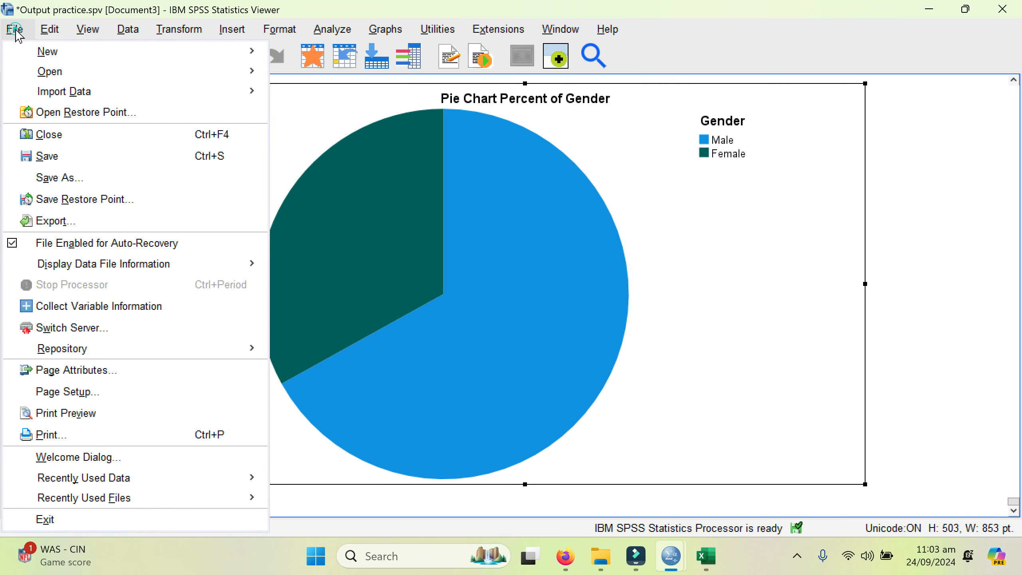
{"action": "left_click", "coordinate": [45, 156]}
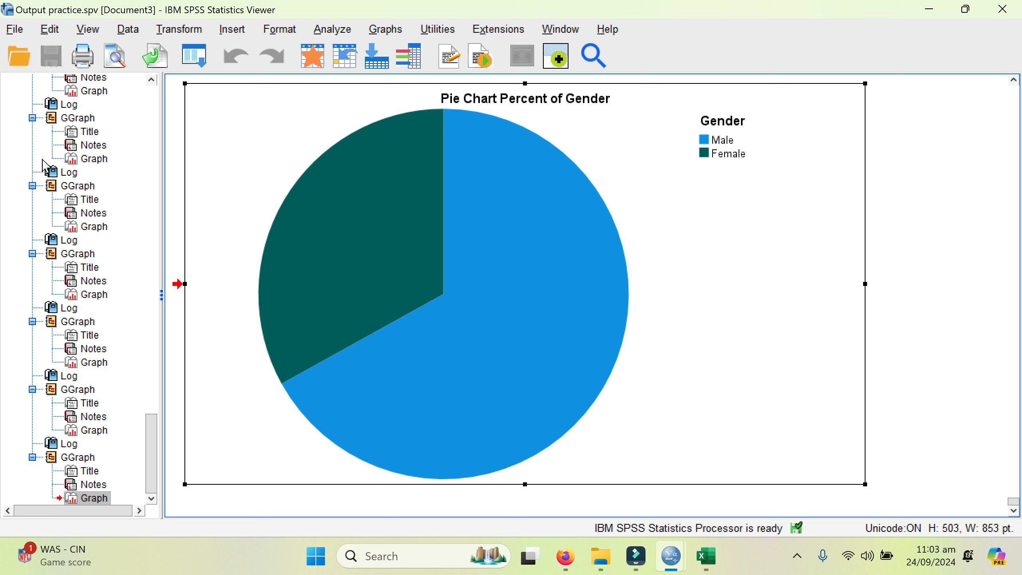
{"action": "right_click", "coordinate": [757, 246]}
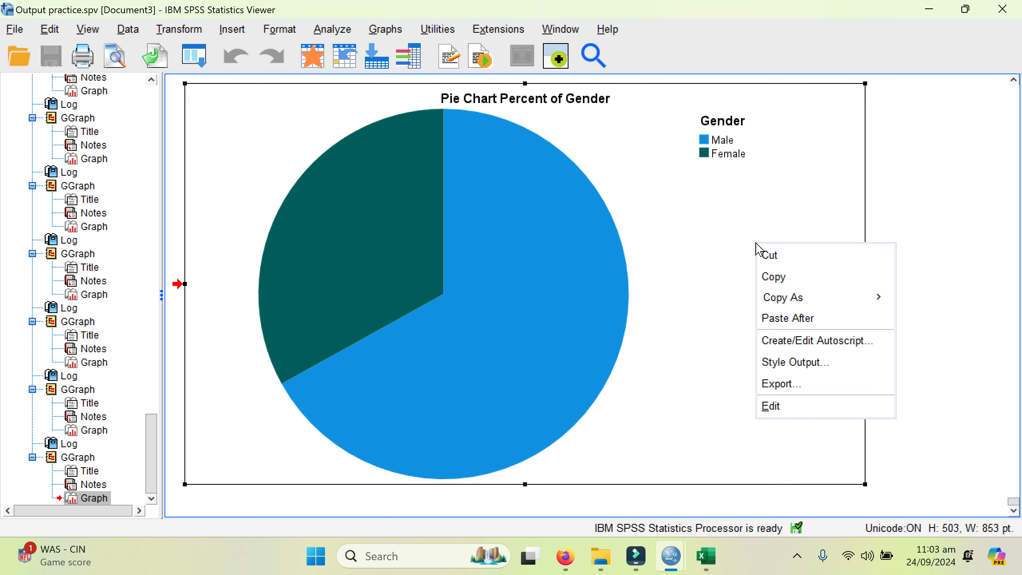
{"action": "mouse_move", "coordinate": [770, 301]}
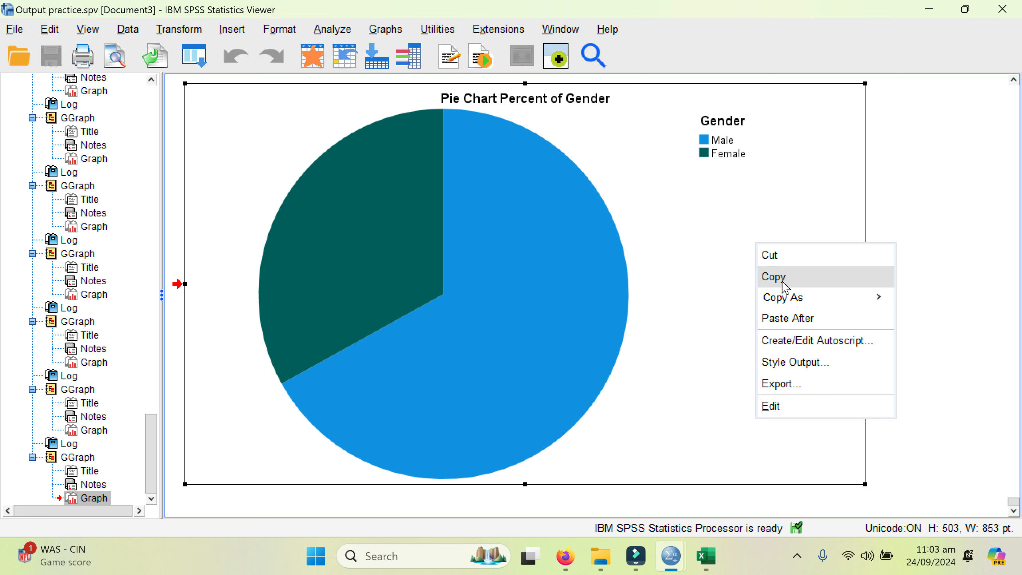
{"action": "left_click", "coordinate": [708, 257]}
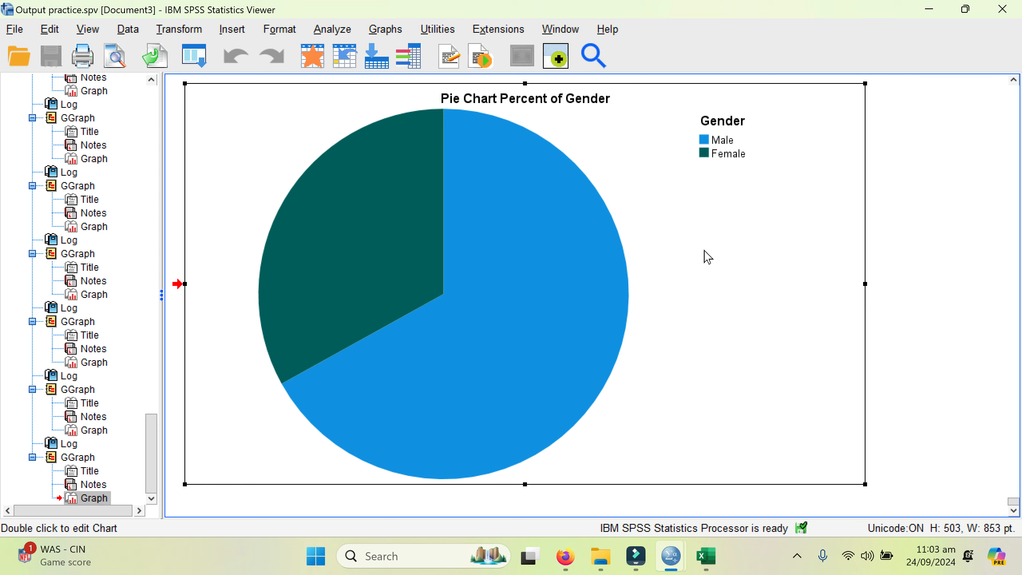